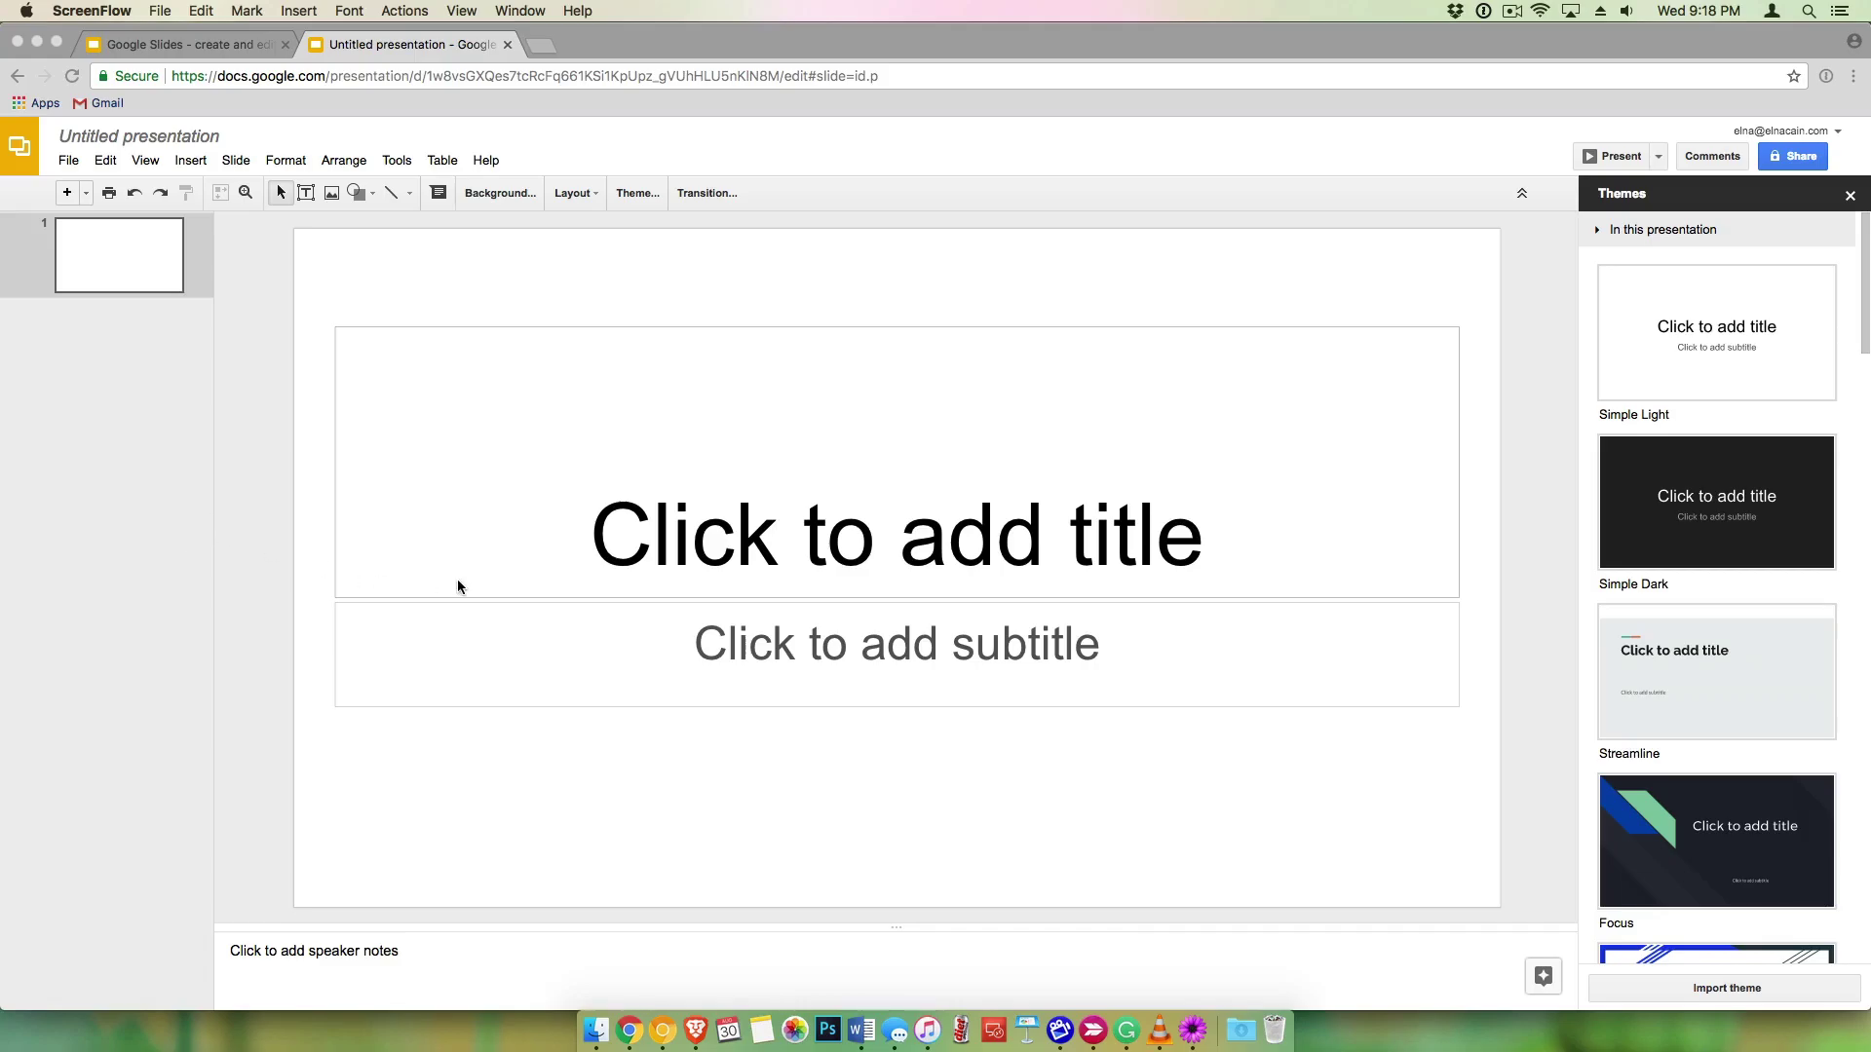
Step: Set a custom page size of 8.5 × 11 inches in Page setup for a portrait layout
scroll(1715, 355, down, 3)
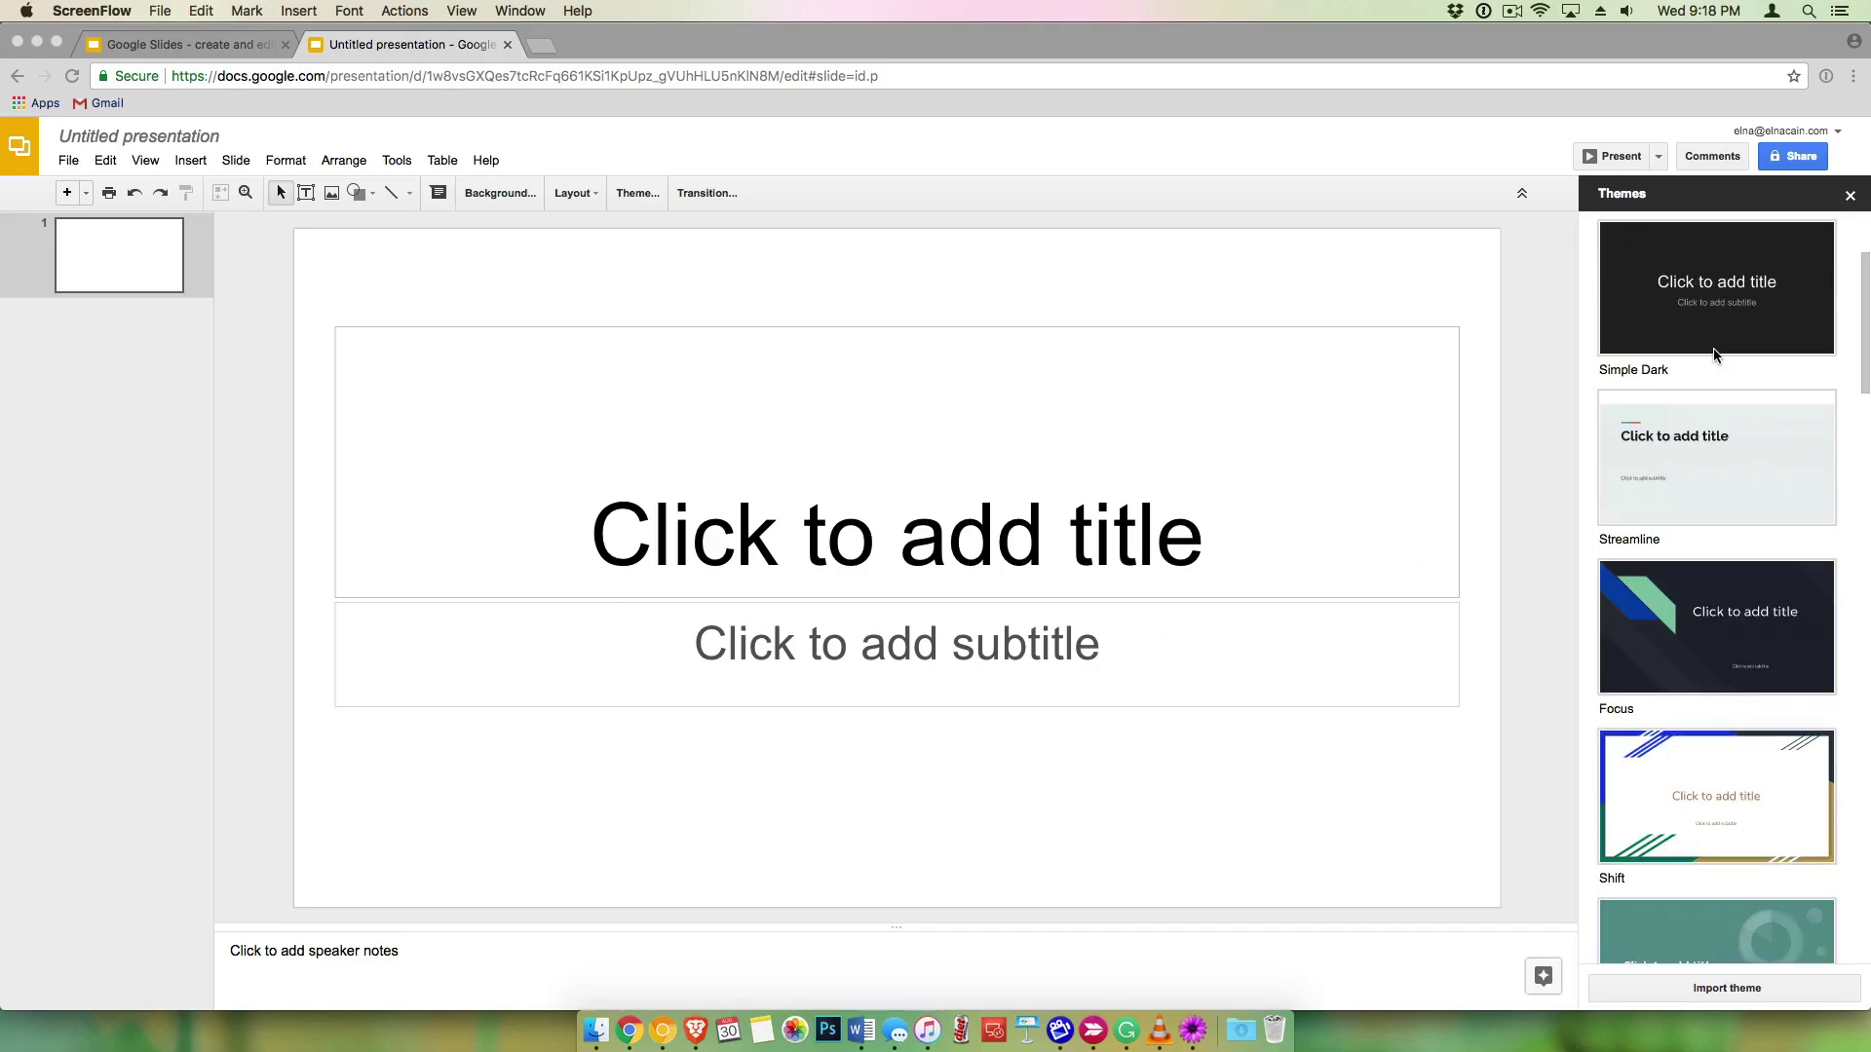
scroll(1715, 355, down, 10)
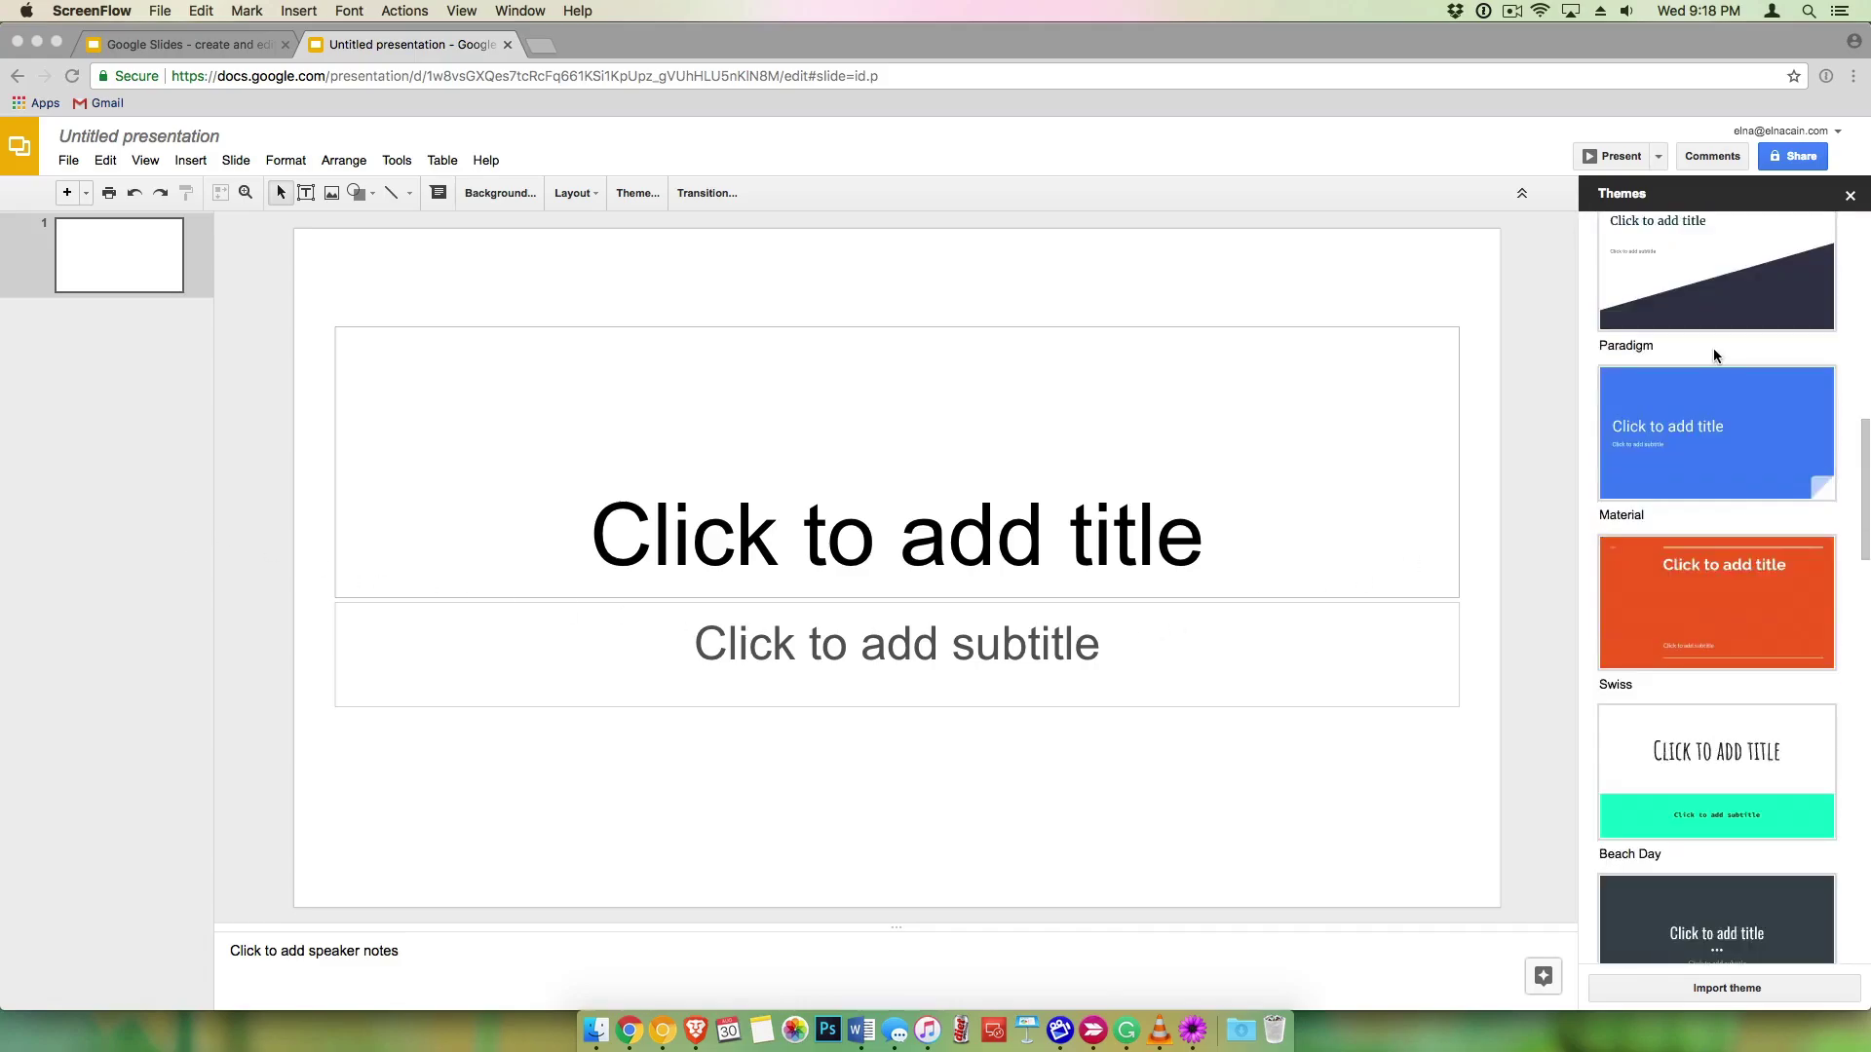
scroll(1713, 348, down, 8)
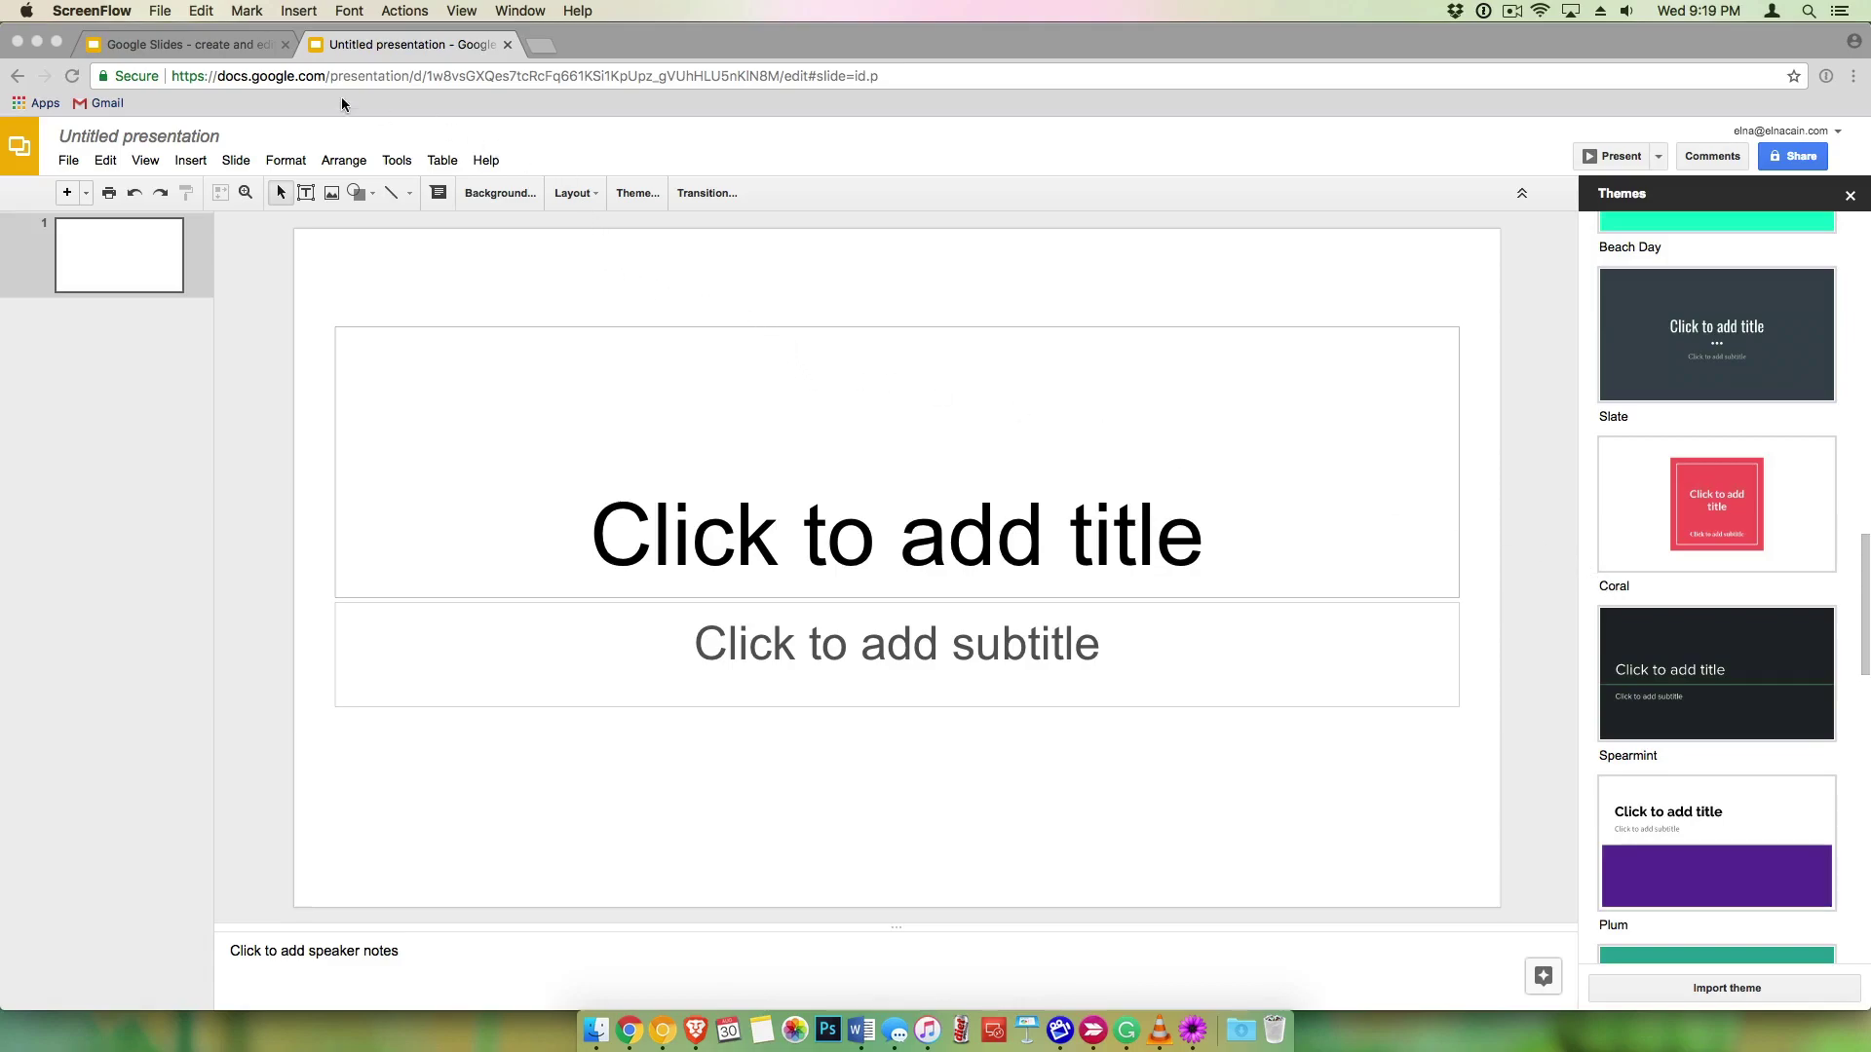
click(70, 161)
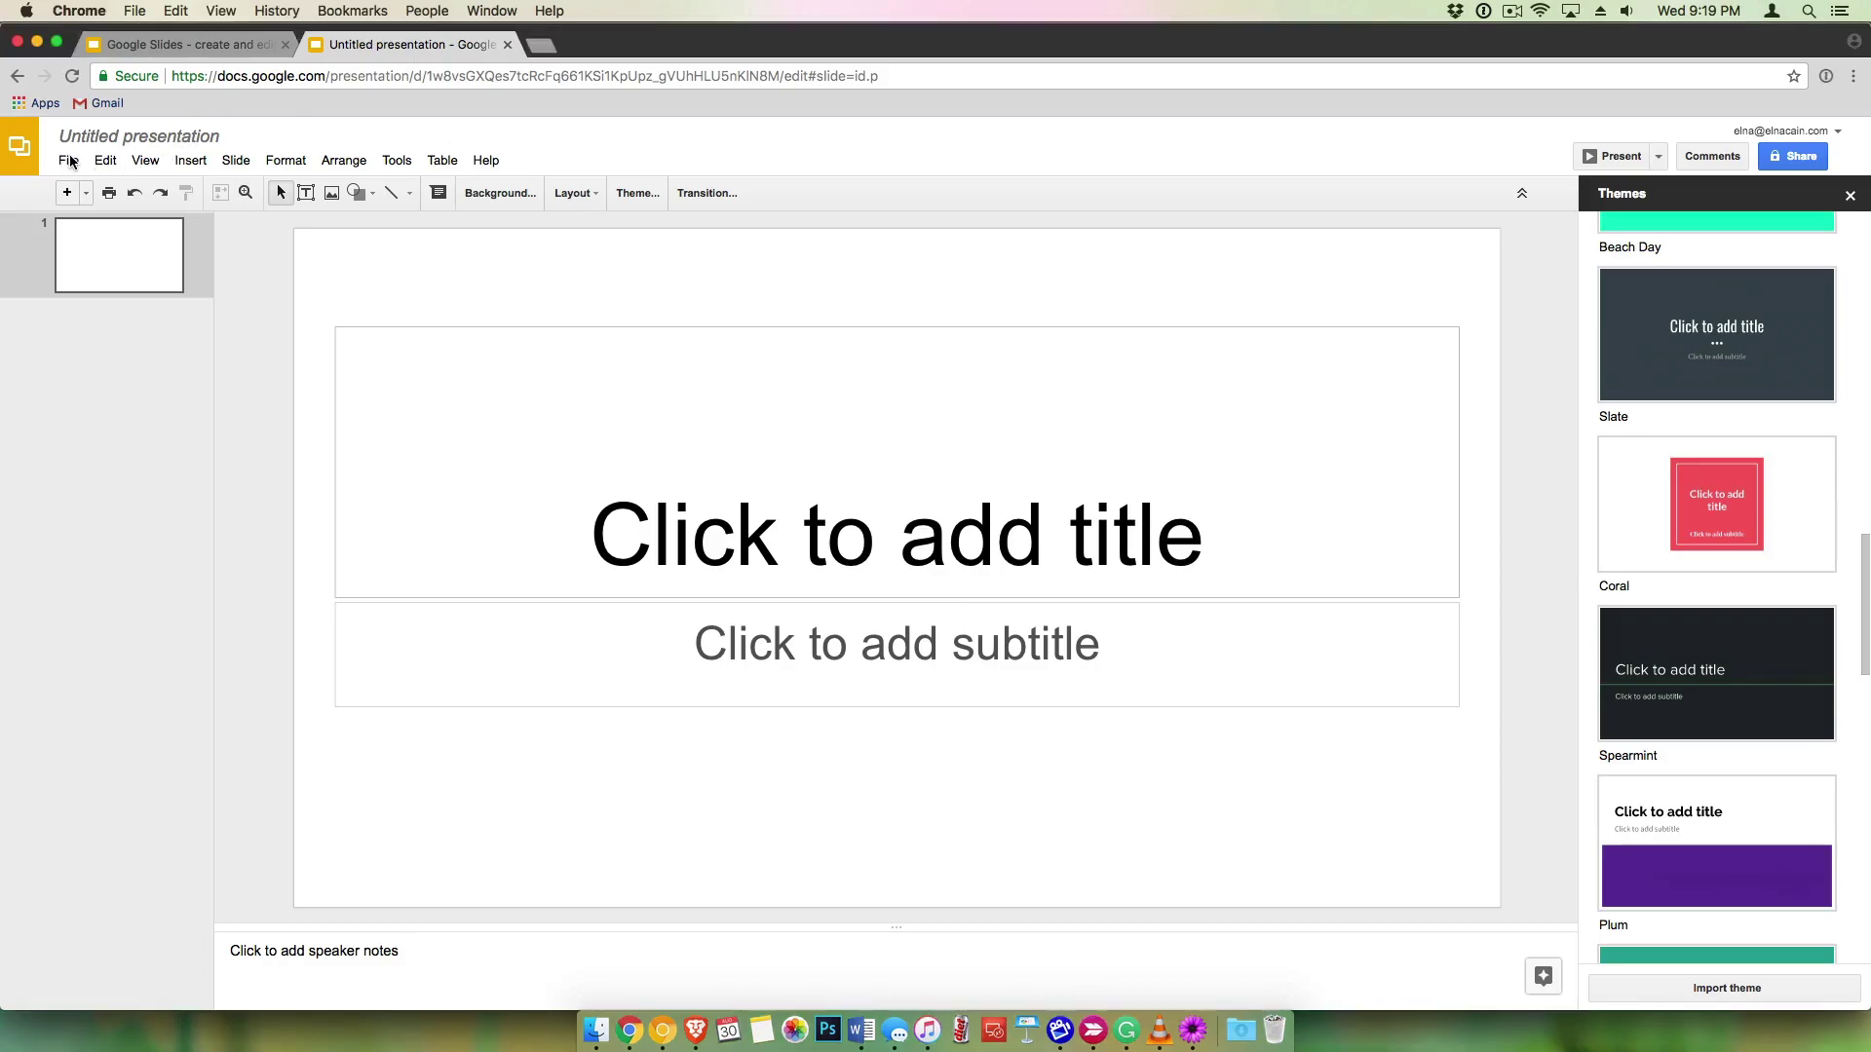
click(69, 160)
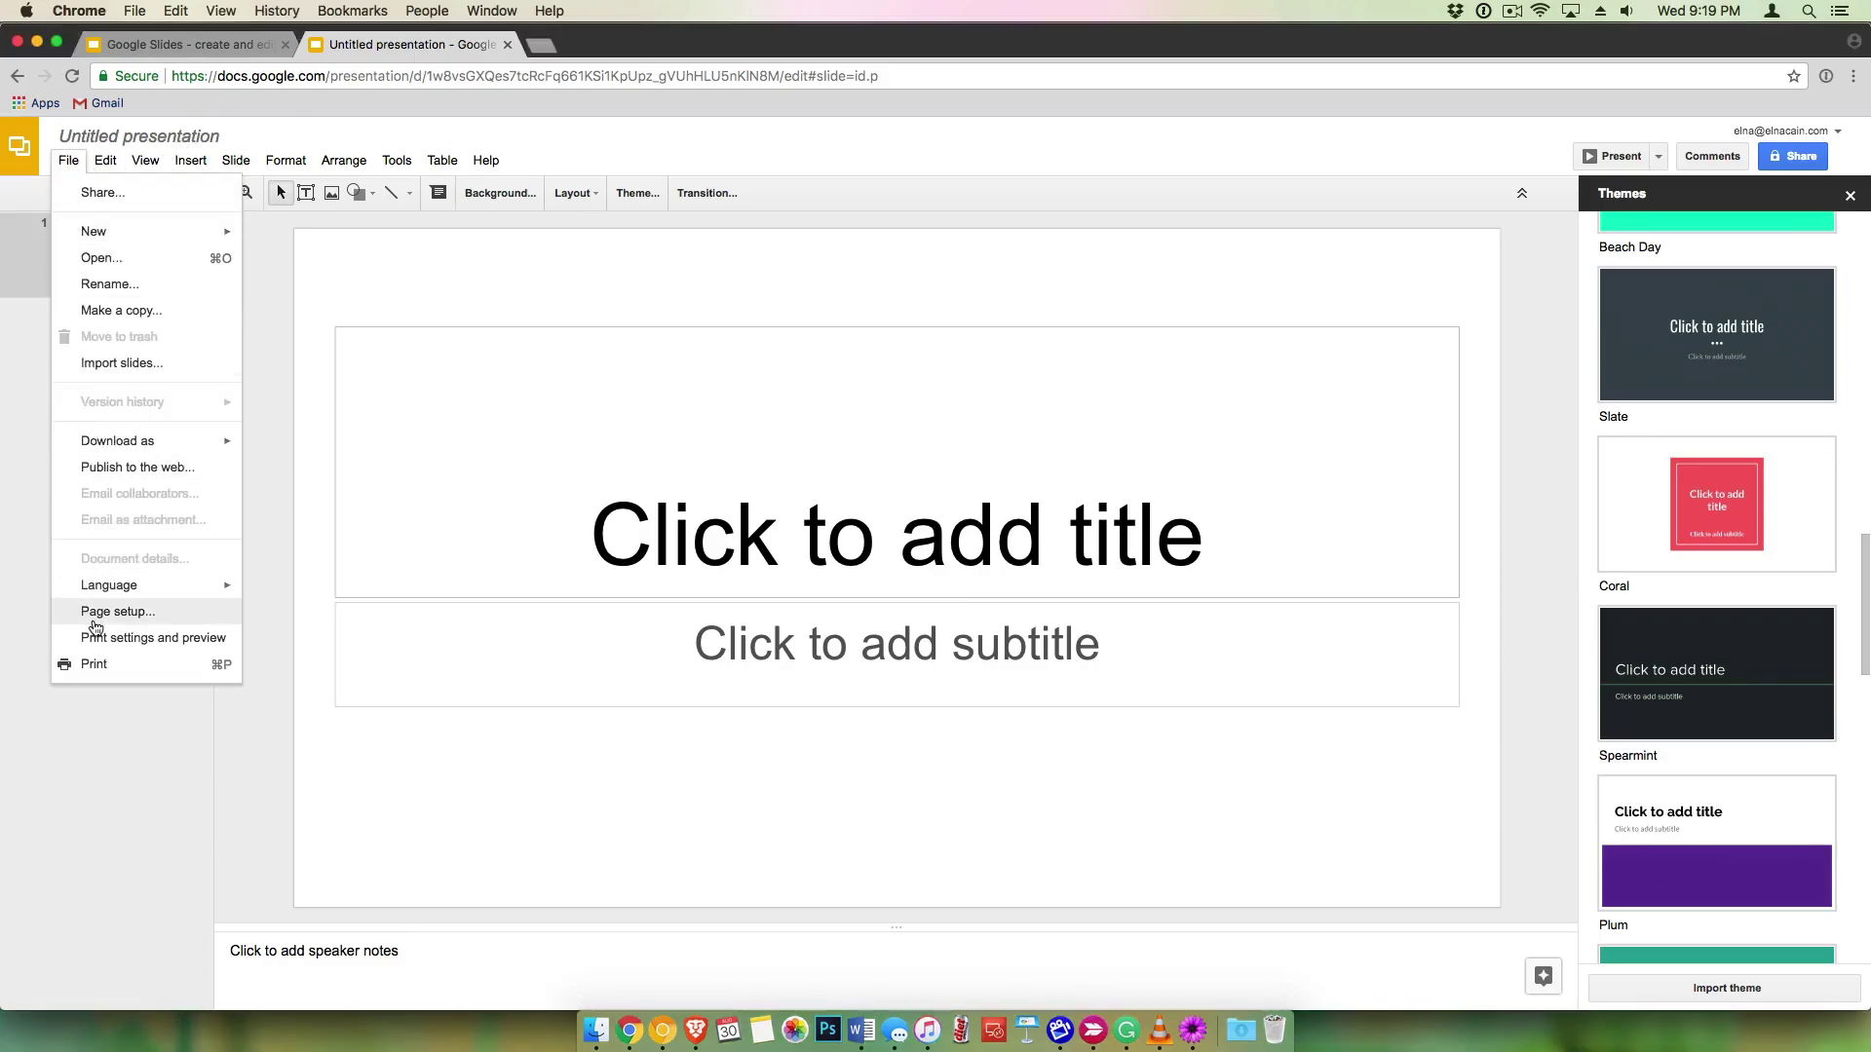
click(96, 620)
click(910, 564)
click(901, 616)
drag(884, 600, 836, 595)
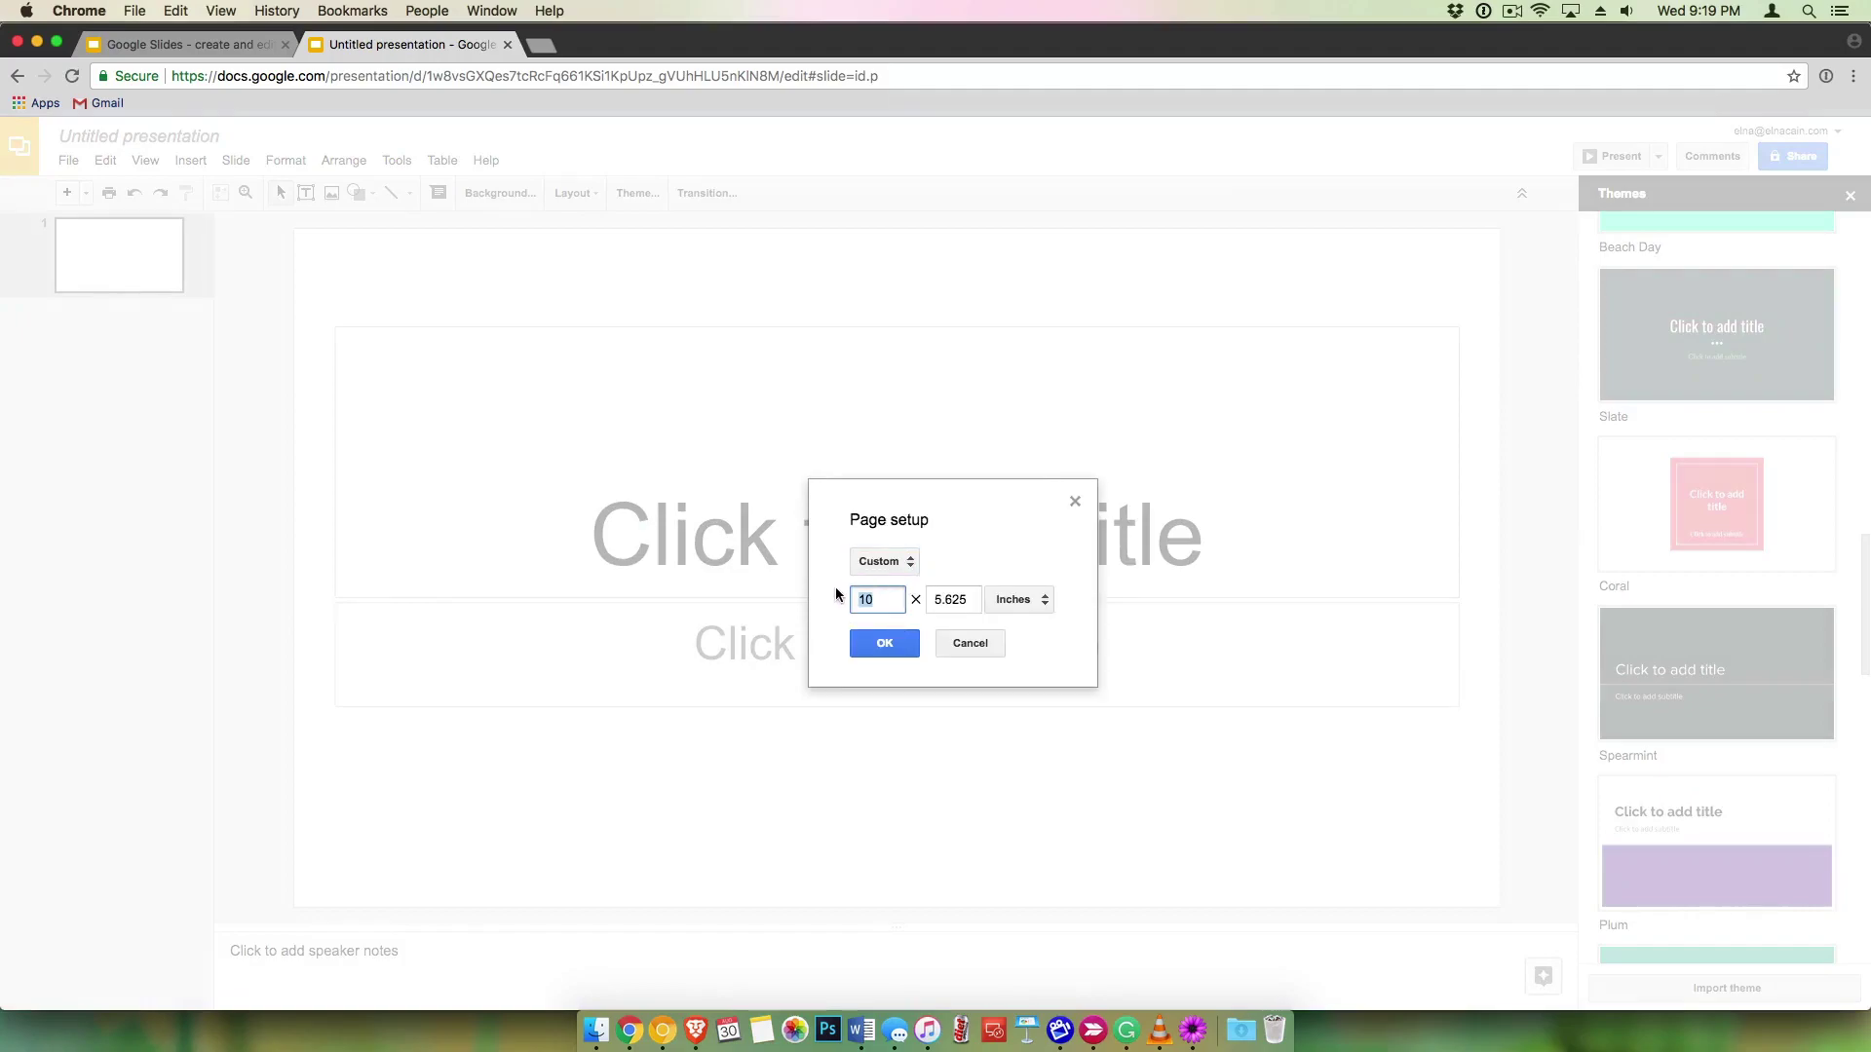
text(8.5)
drag(972, 599, 917, 599)
text(11)
click(884, 643)
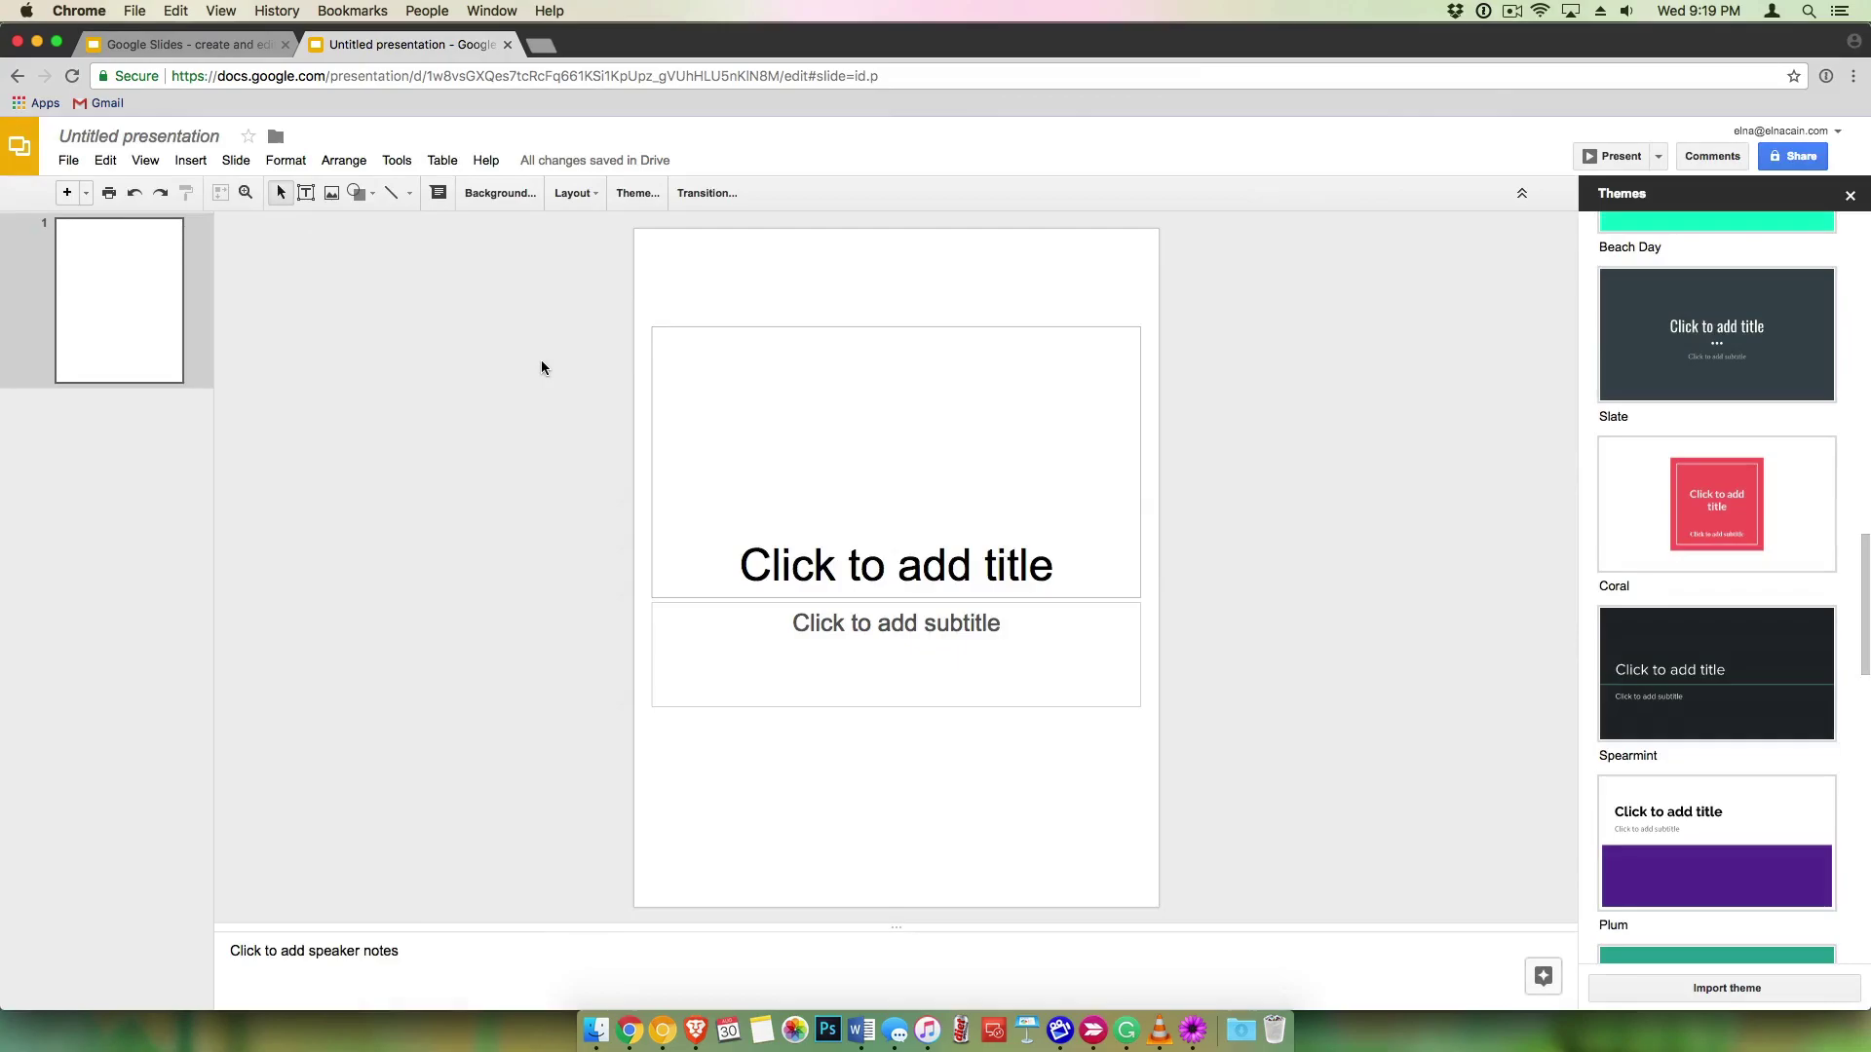
Step: Try the Pop theme, then apply the Tropic theme with teal lines and orange title
scroll(1666, 410, down, 10)
scroll(1688, 474, down, 5)
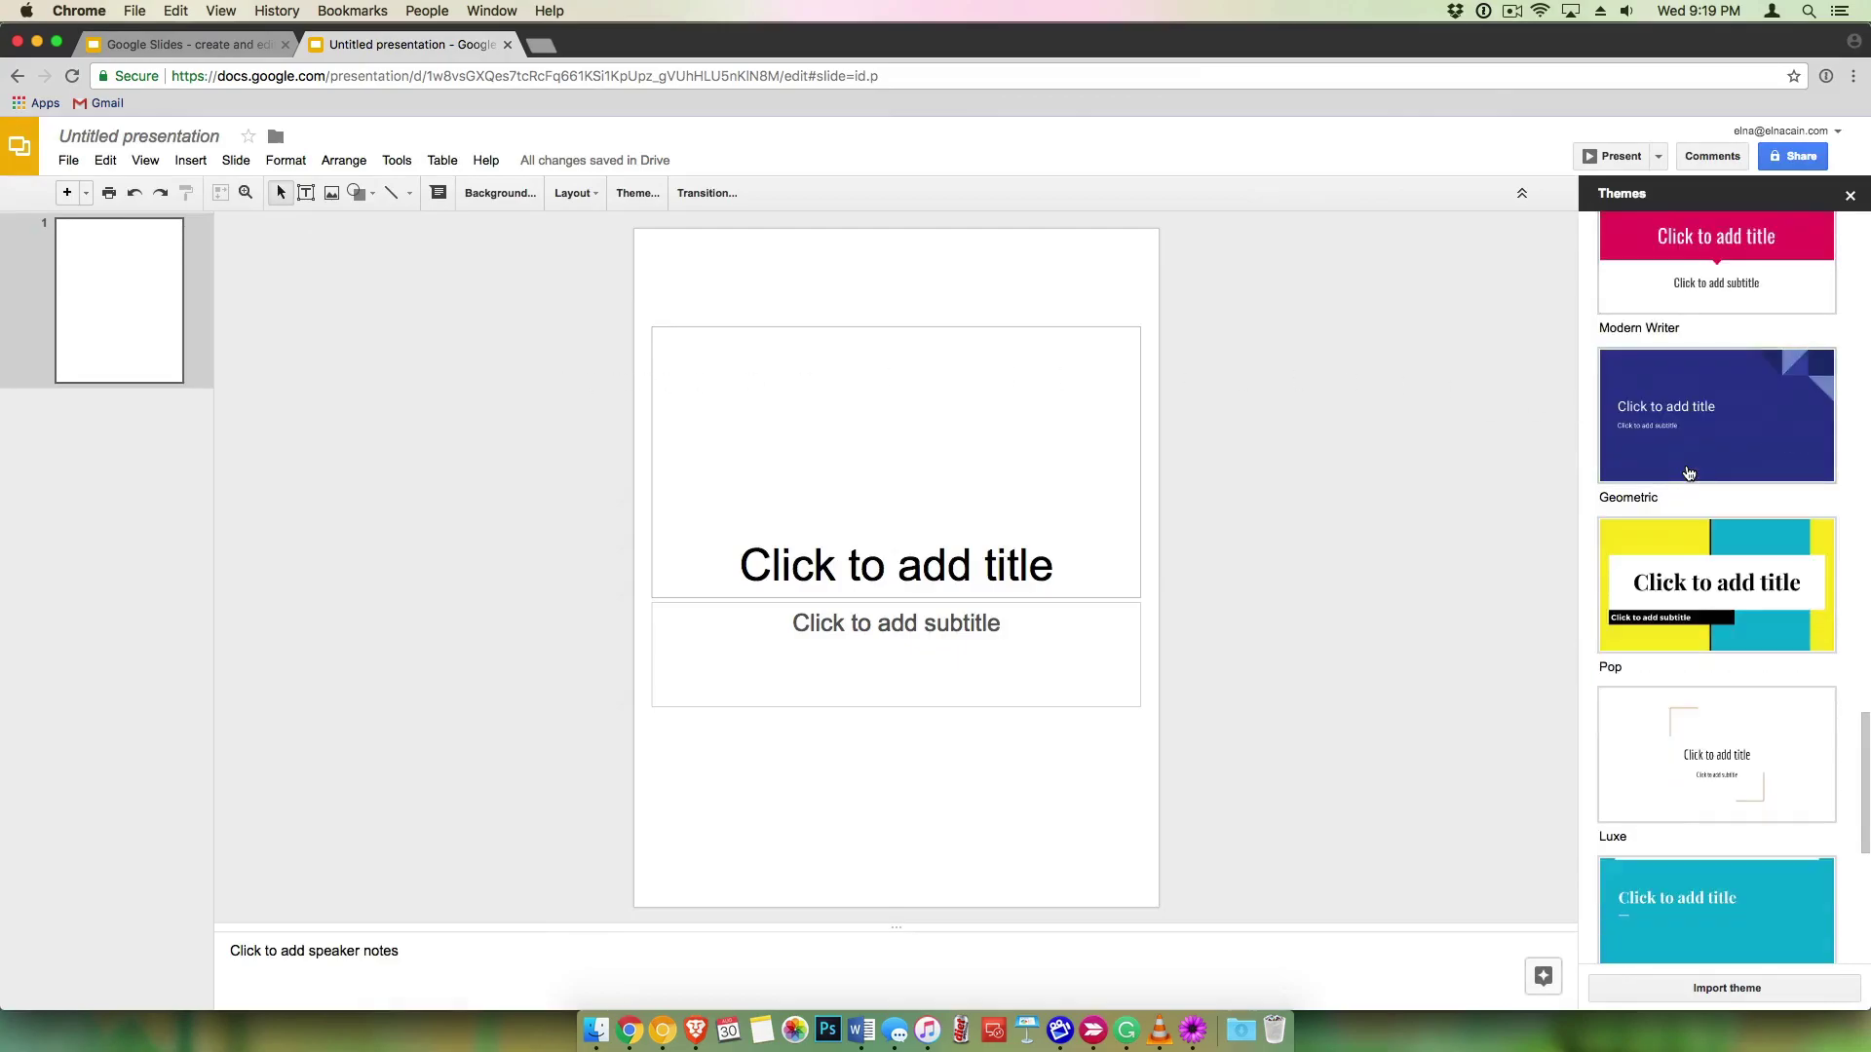
click(1662, 468)
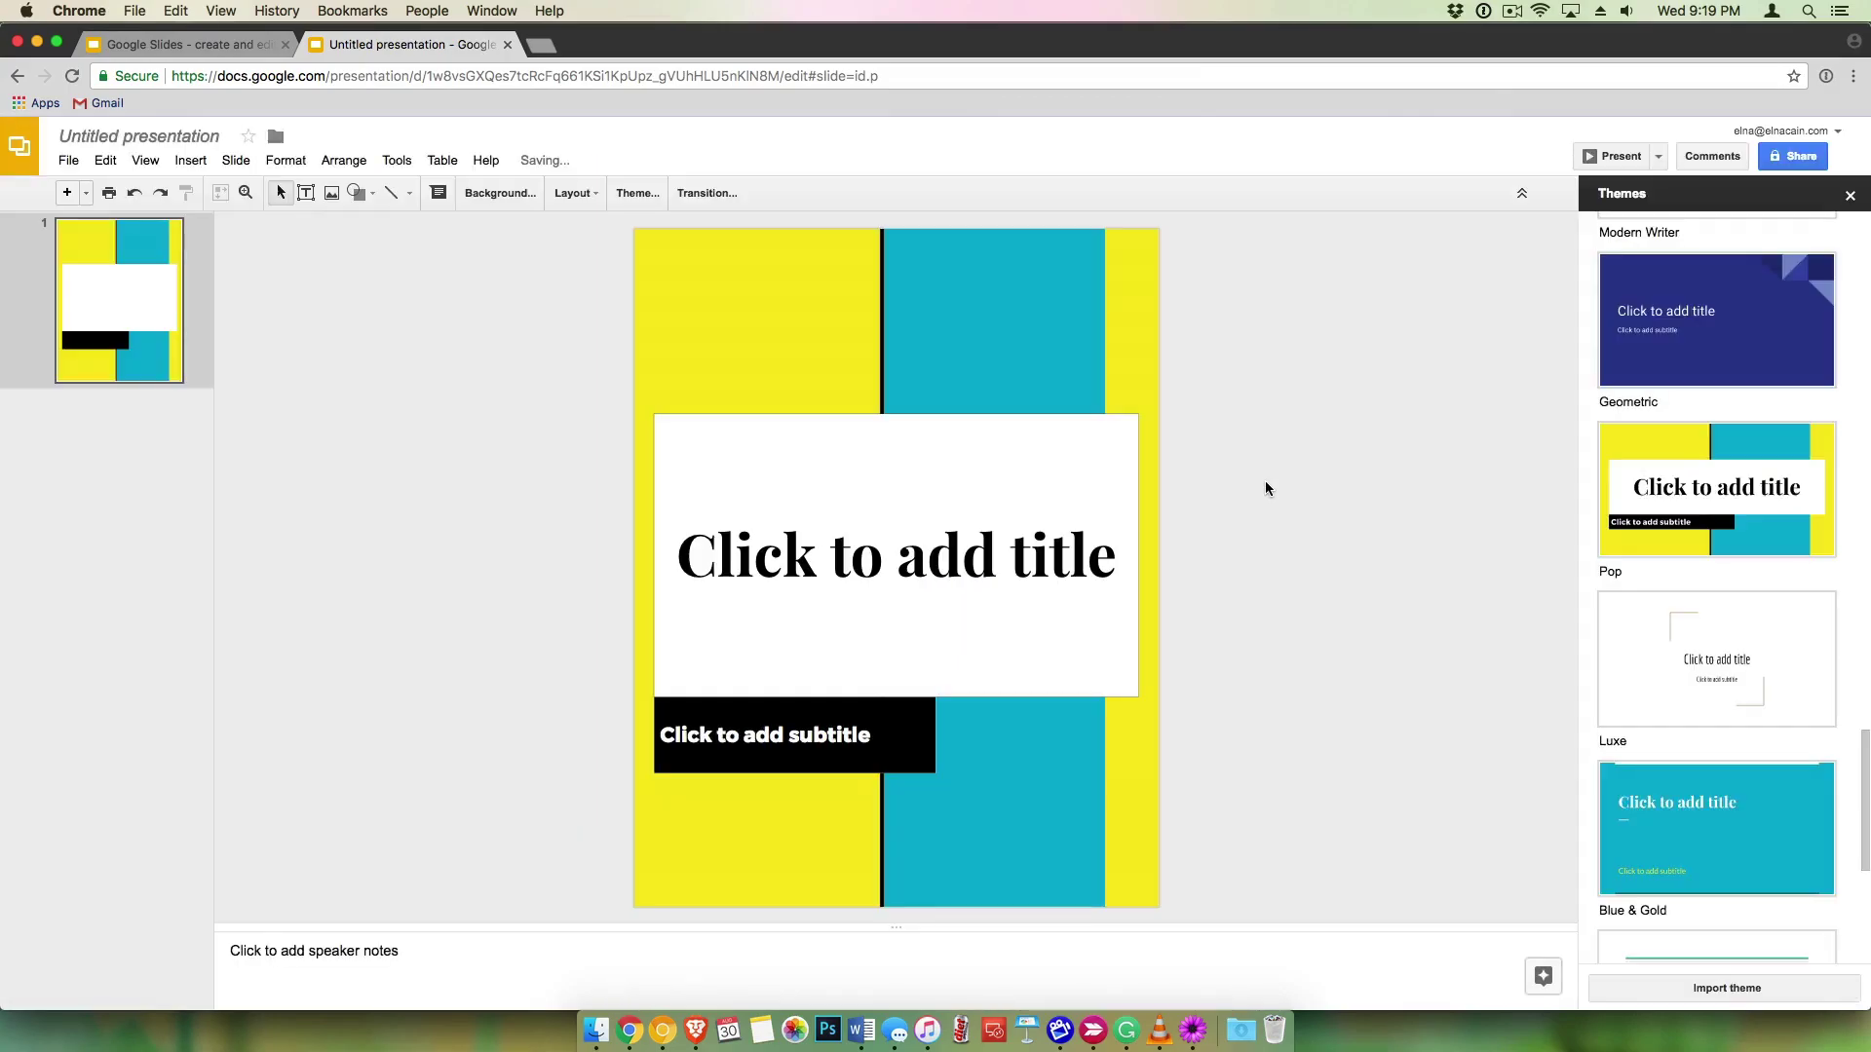
click(500, 193)
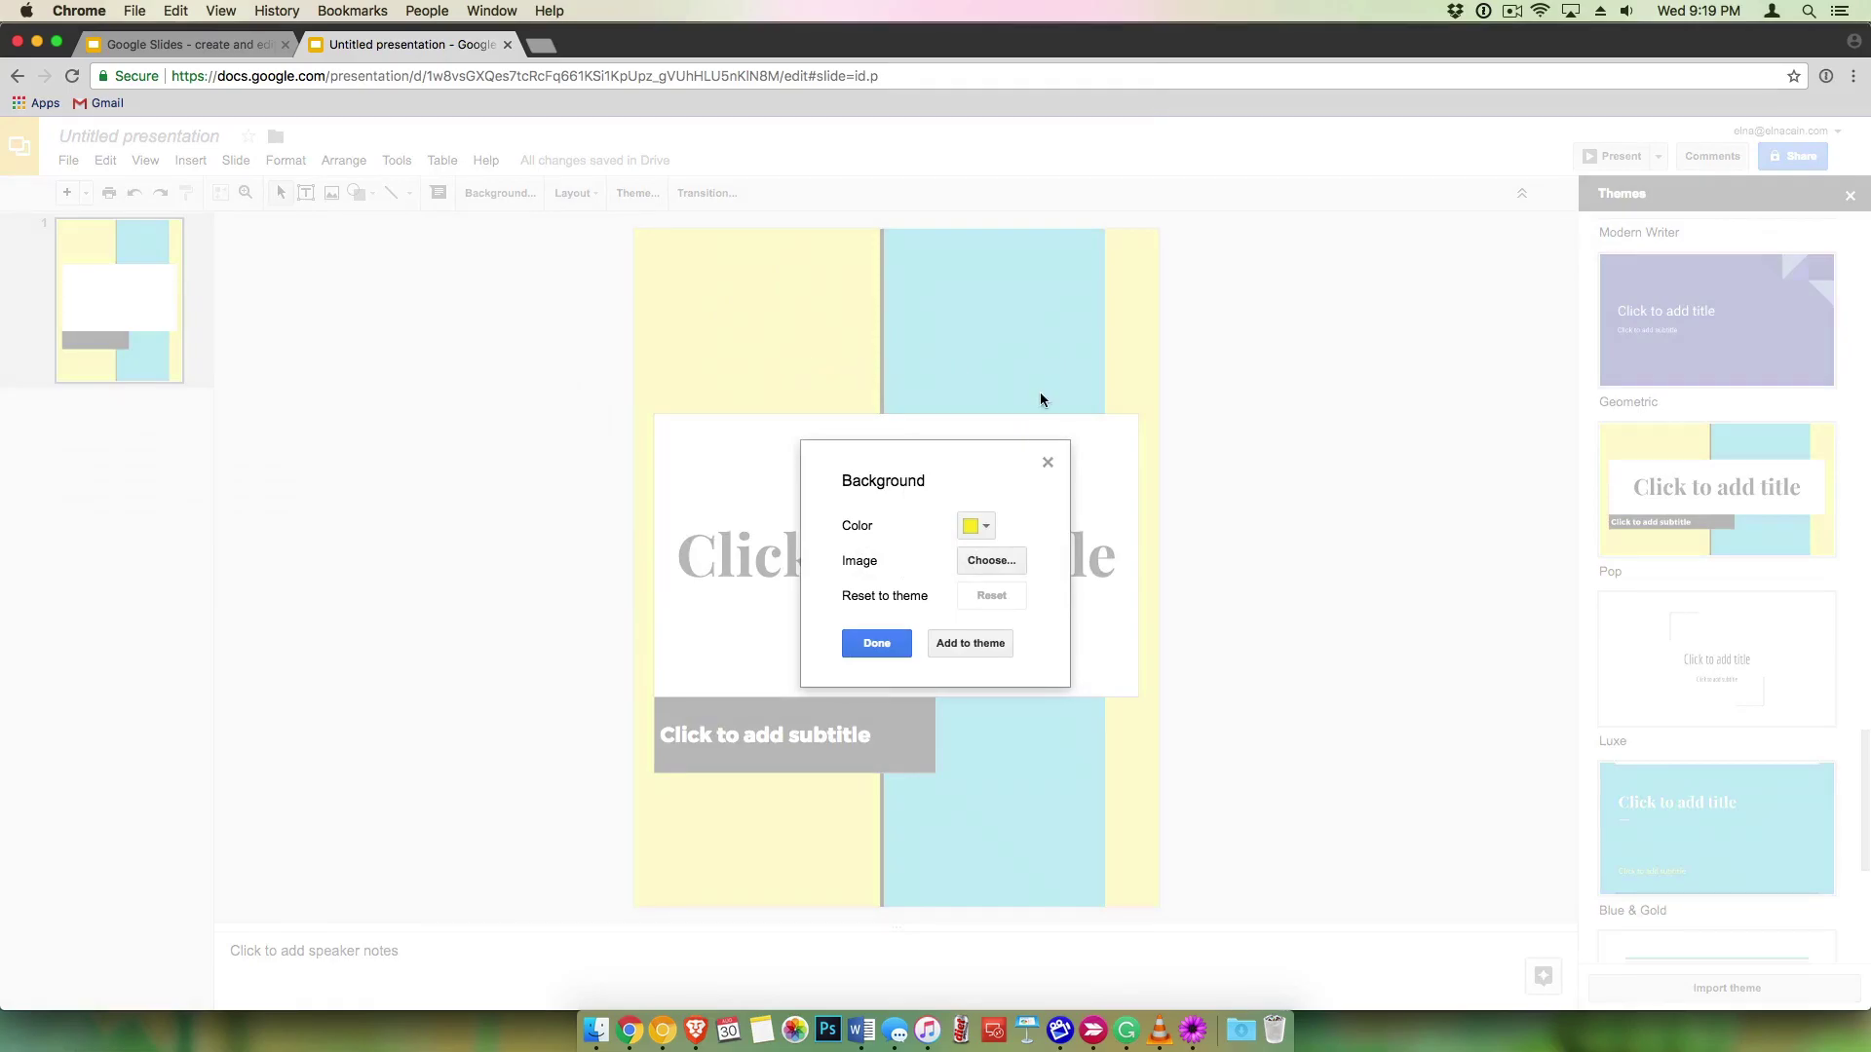
click(876, 643)
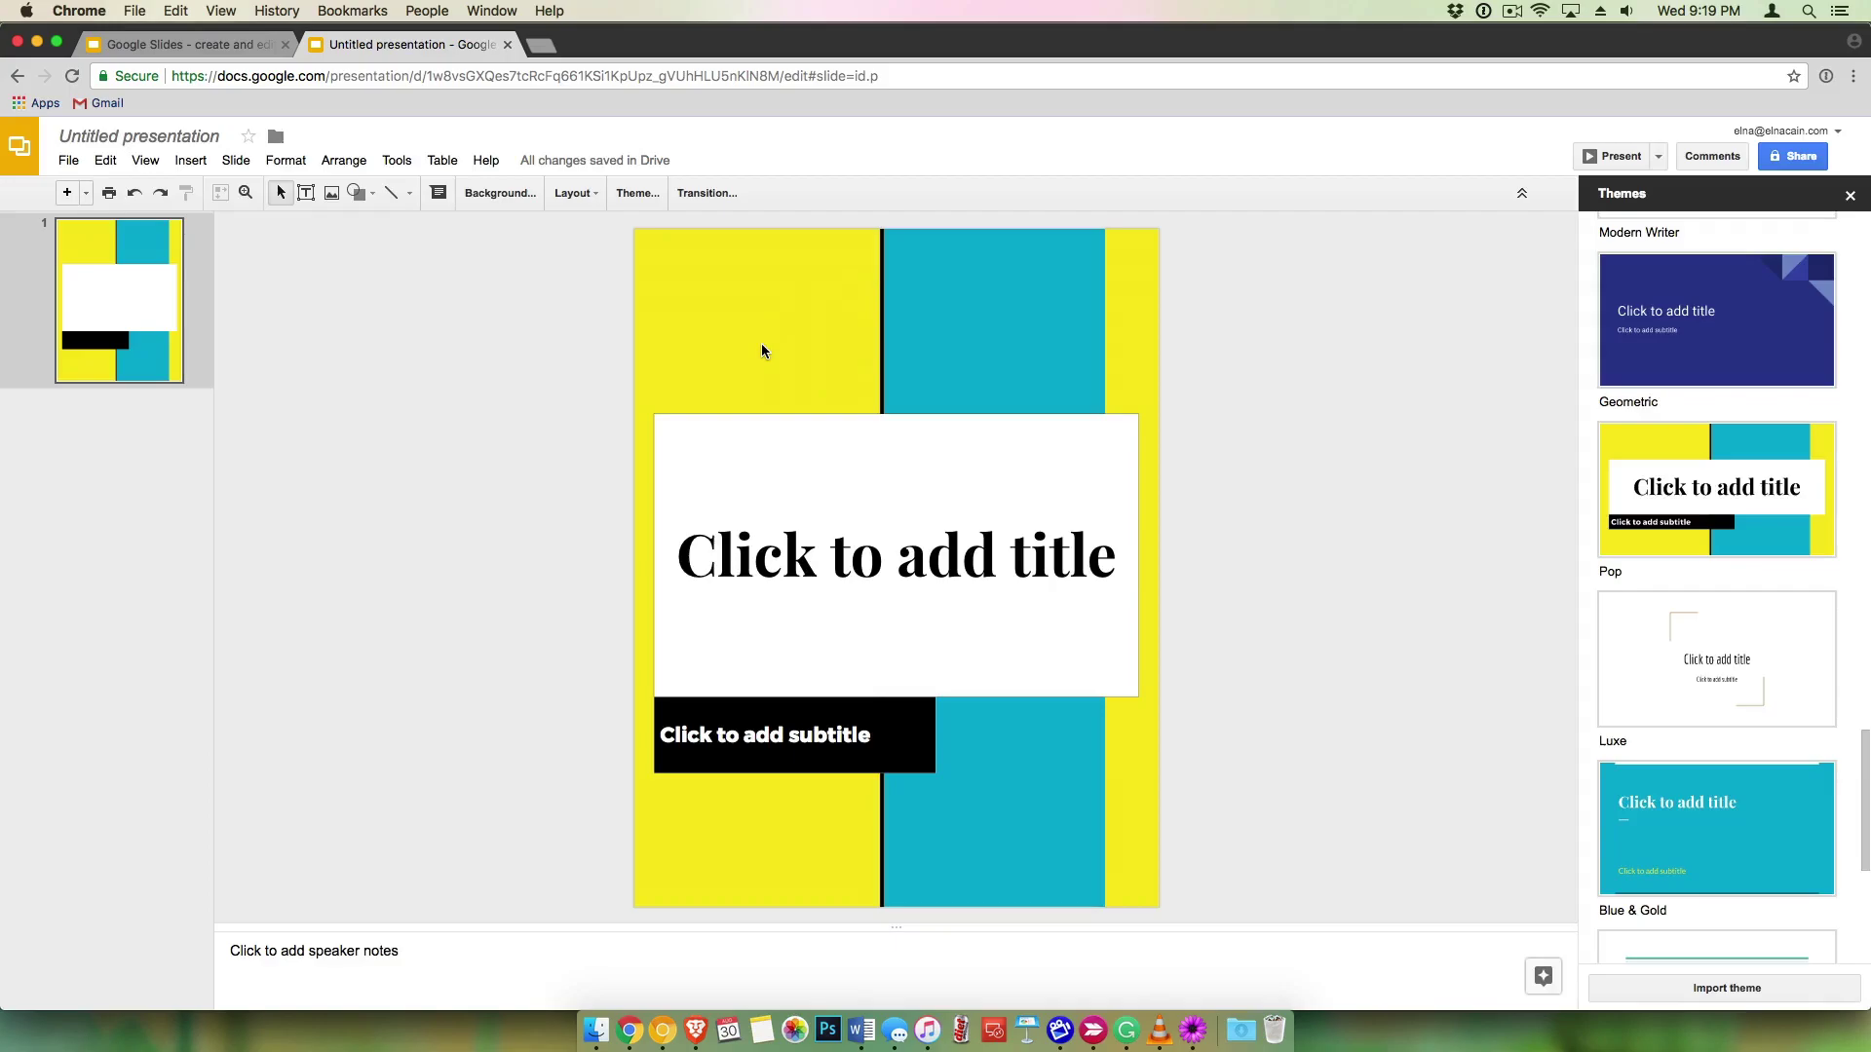
scroll(1715, 624, down, 5)
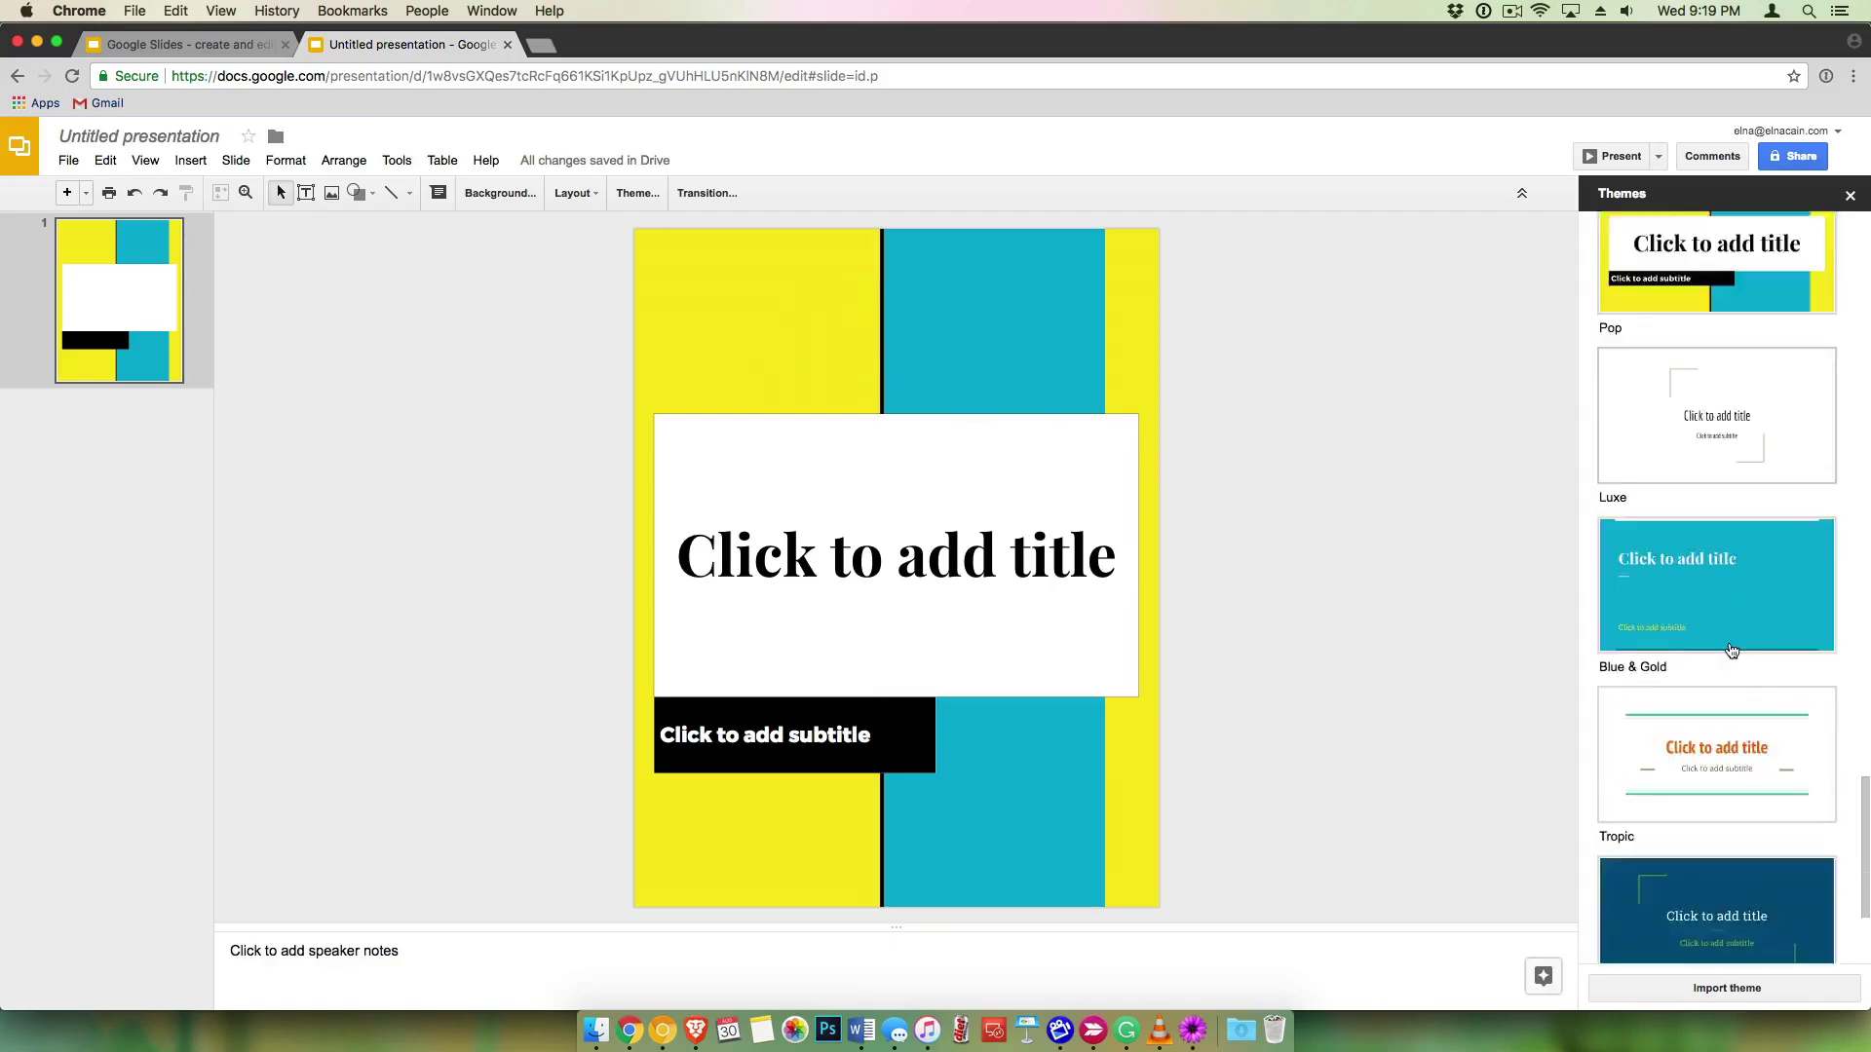
click(1705, 507)
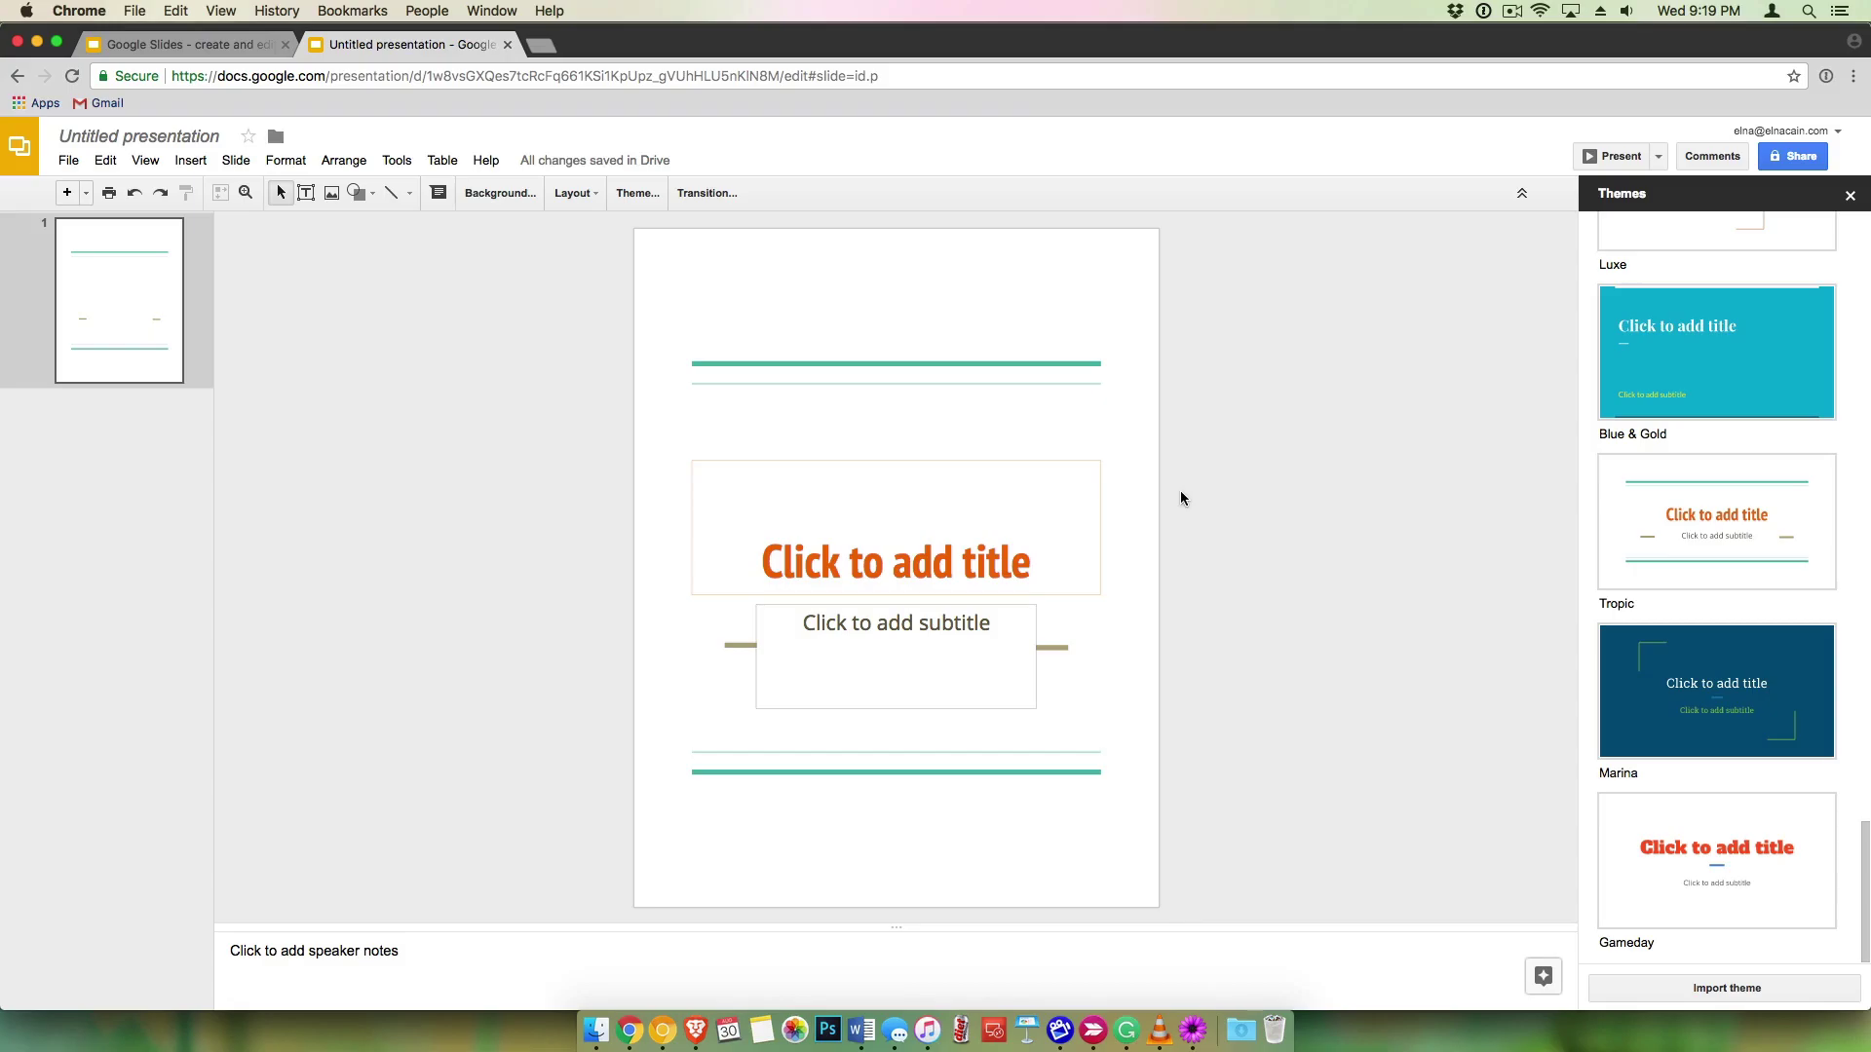
Step: Try magenta, orange and blue backgrounds, then settle on a solid lavender slide background
click(517, 192)
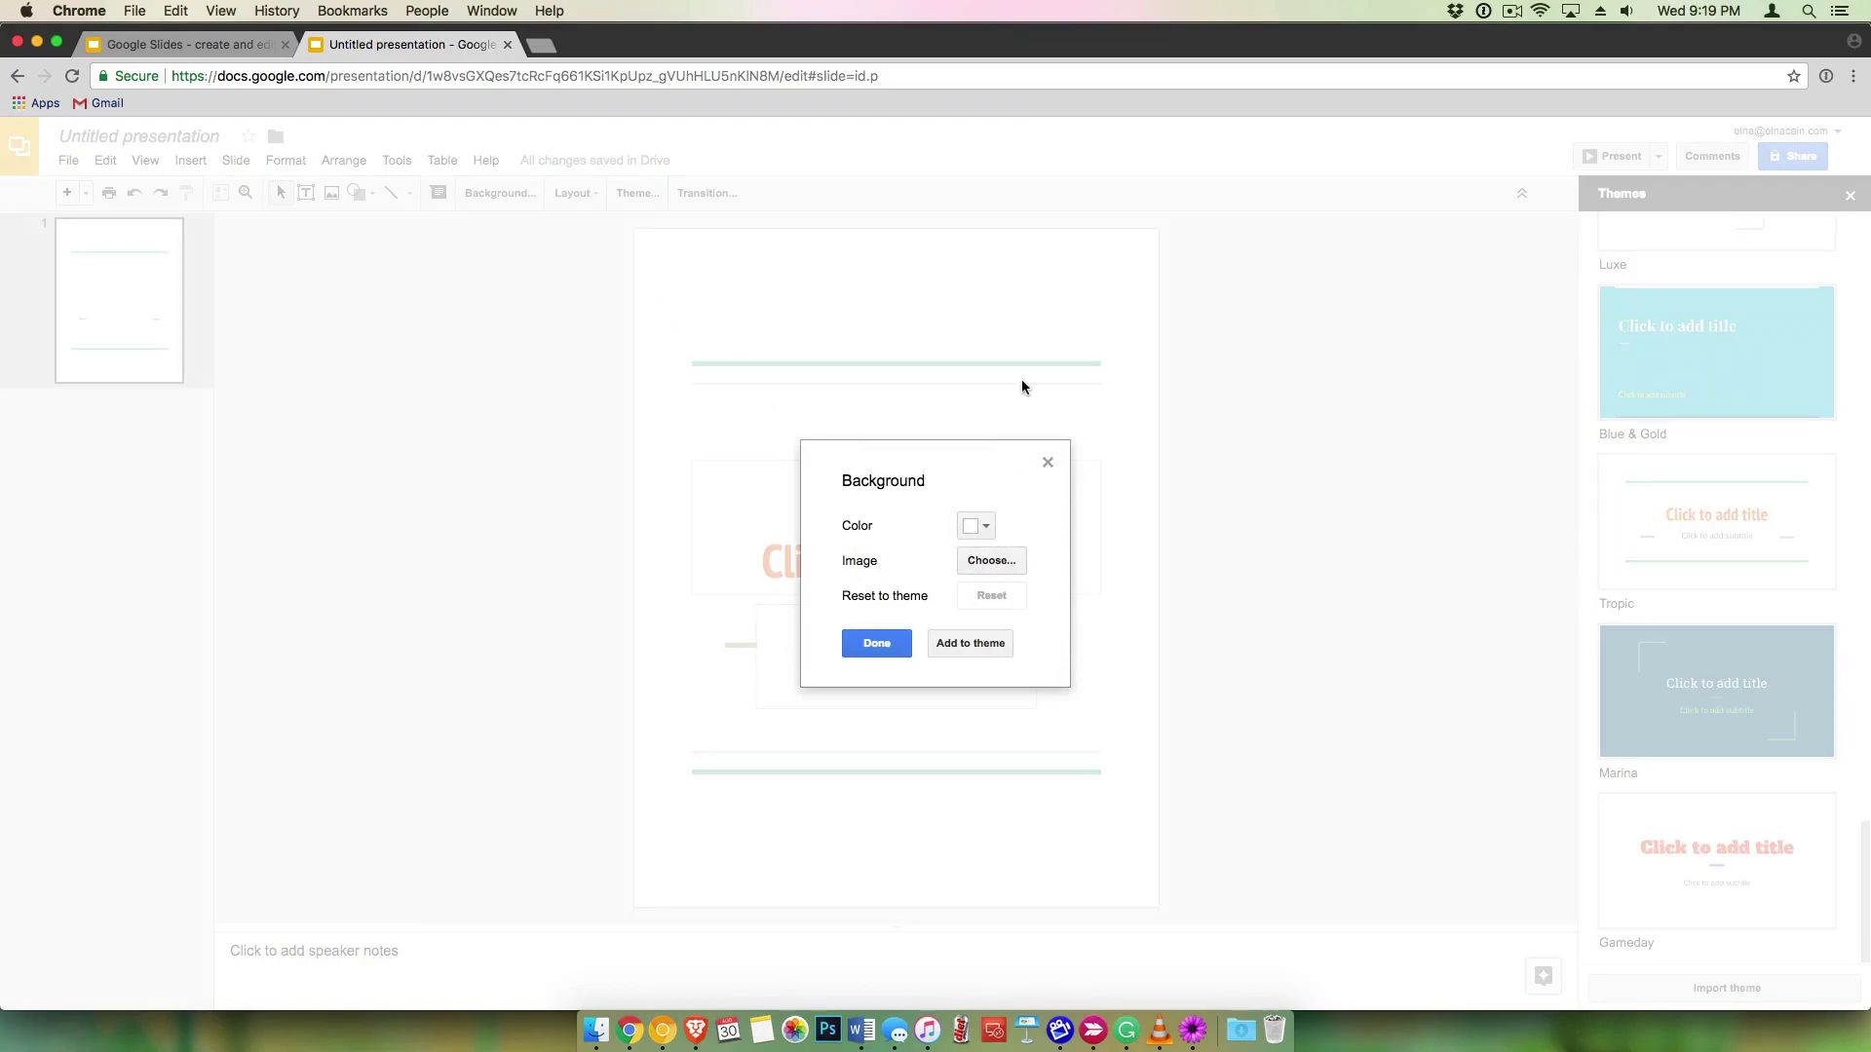
click(984, 526)
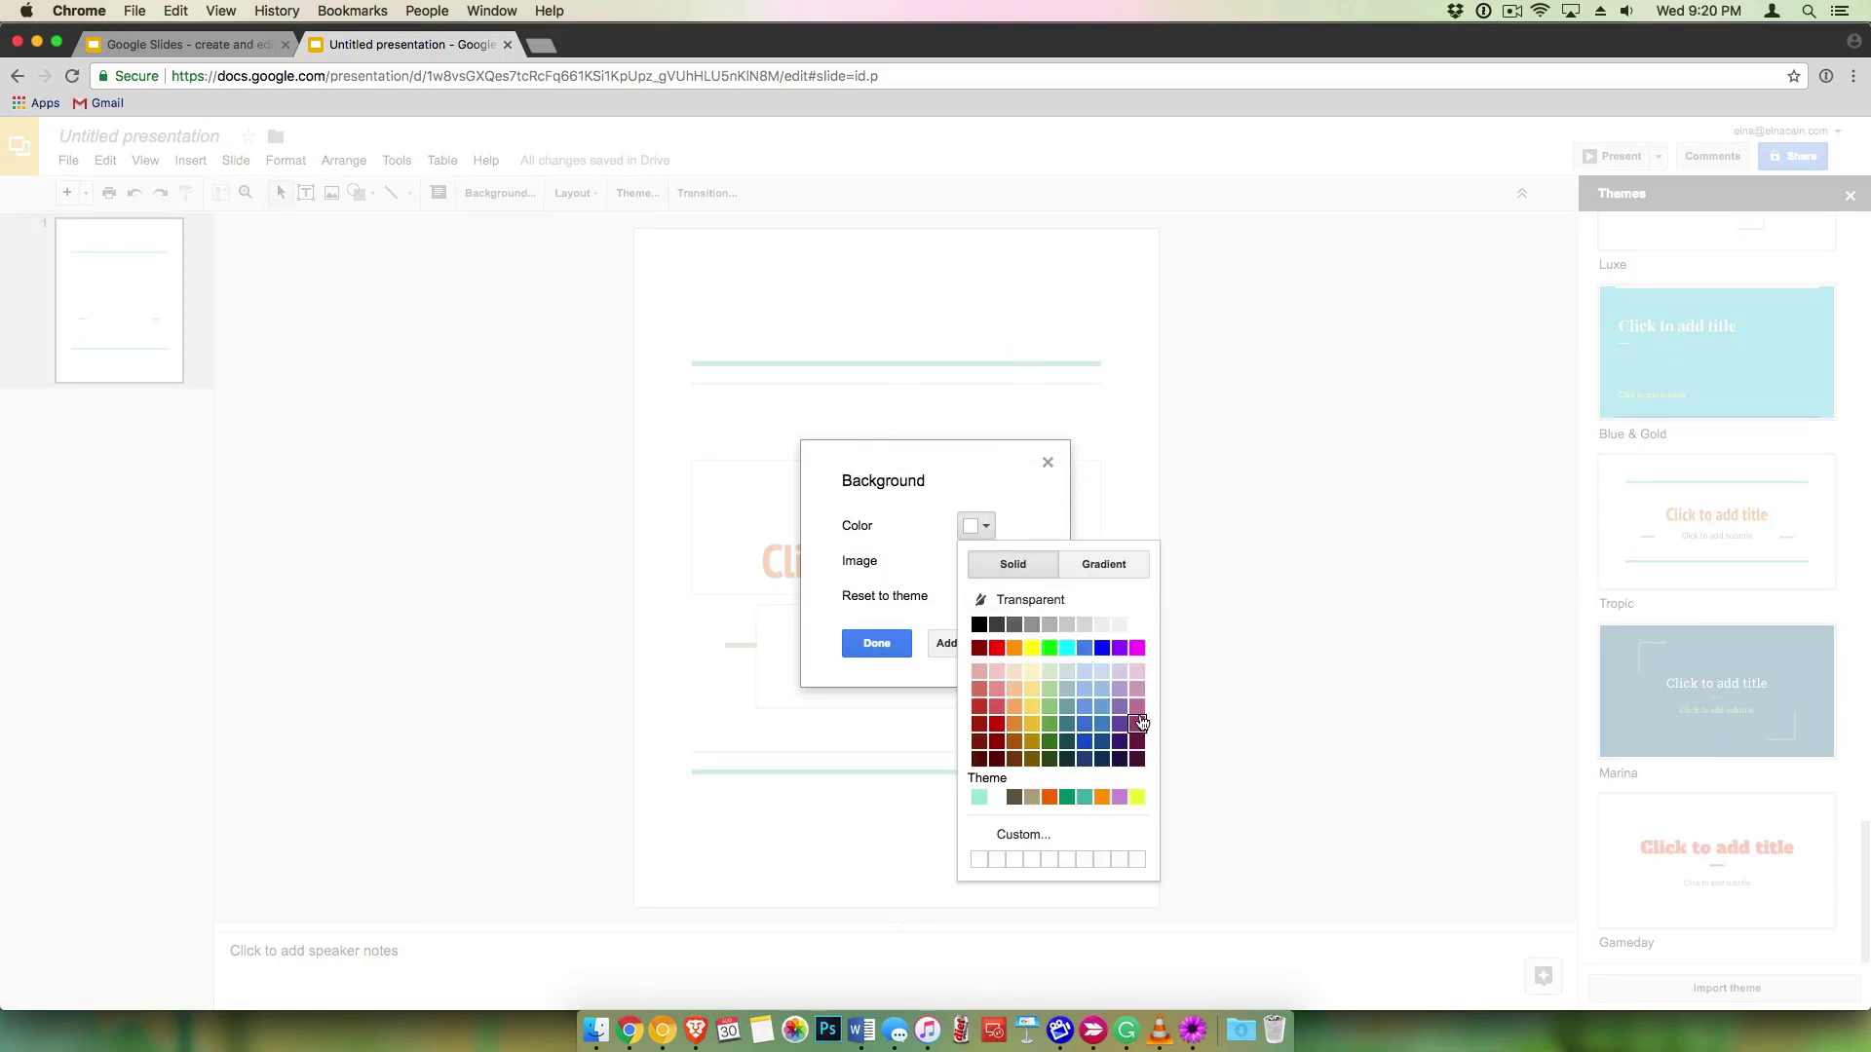
click(1136, 647)
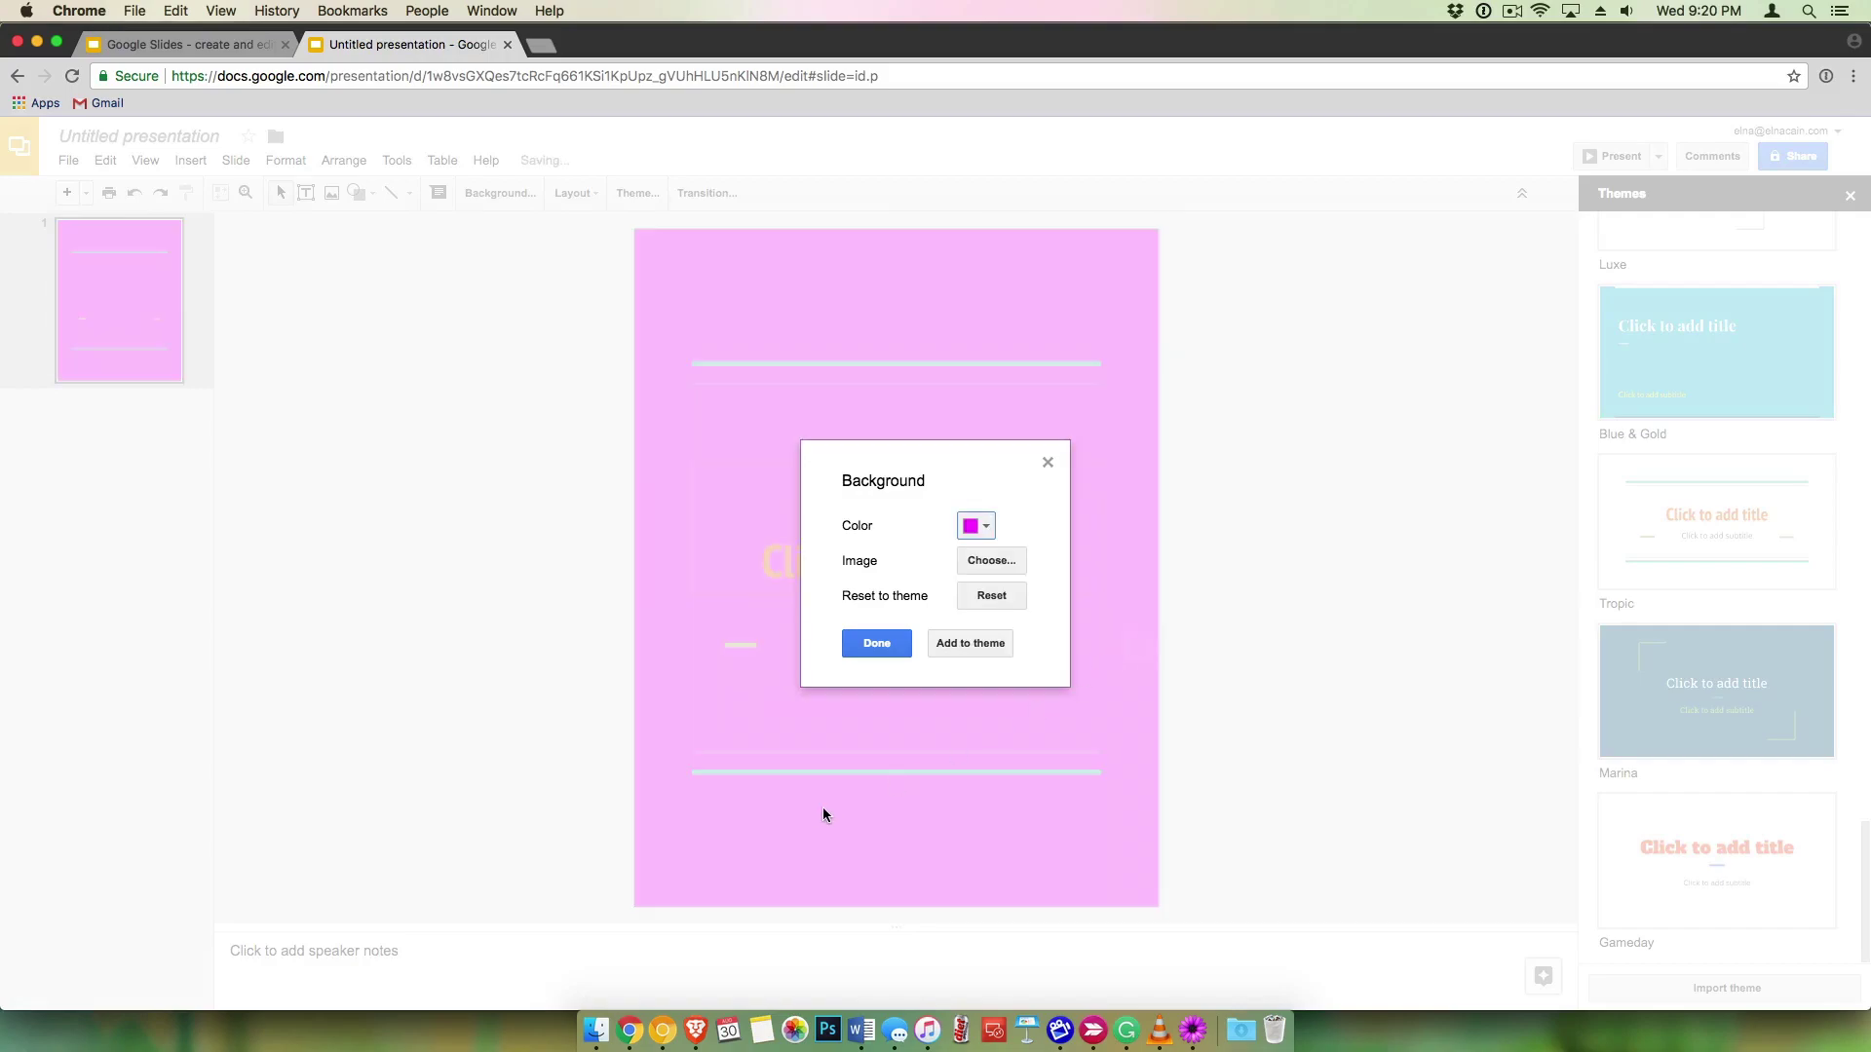
click(984, 526)
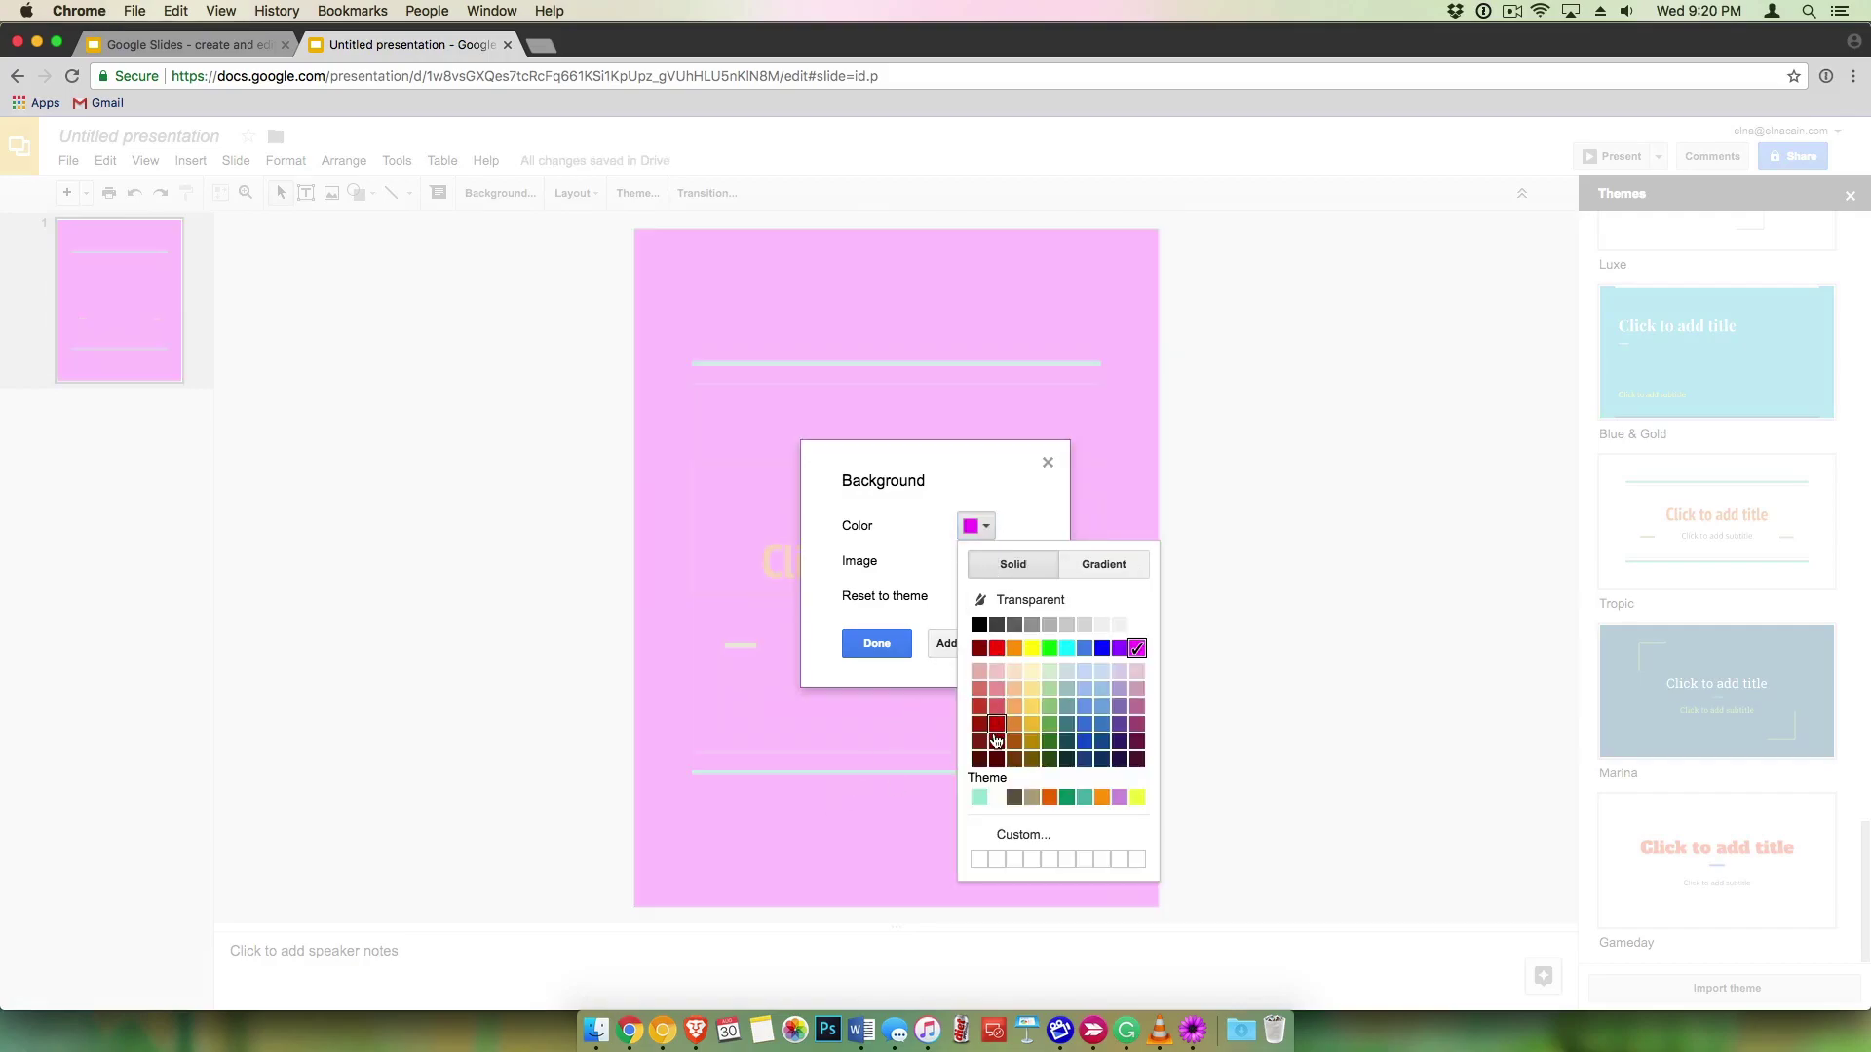
click(1014, 648)
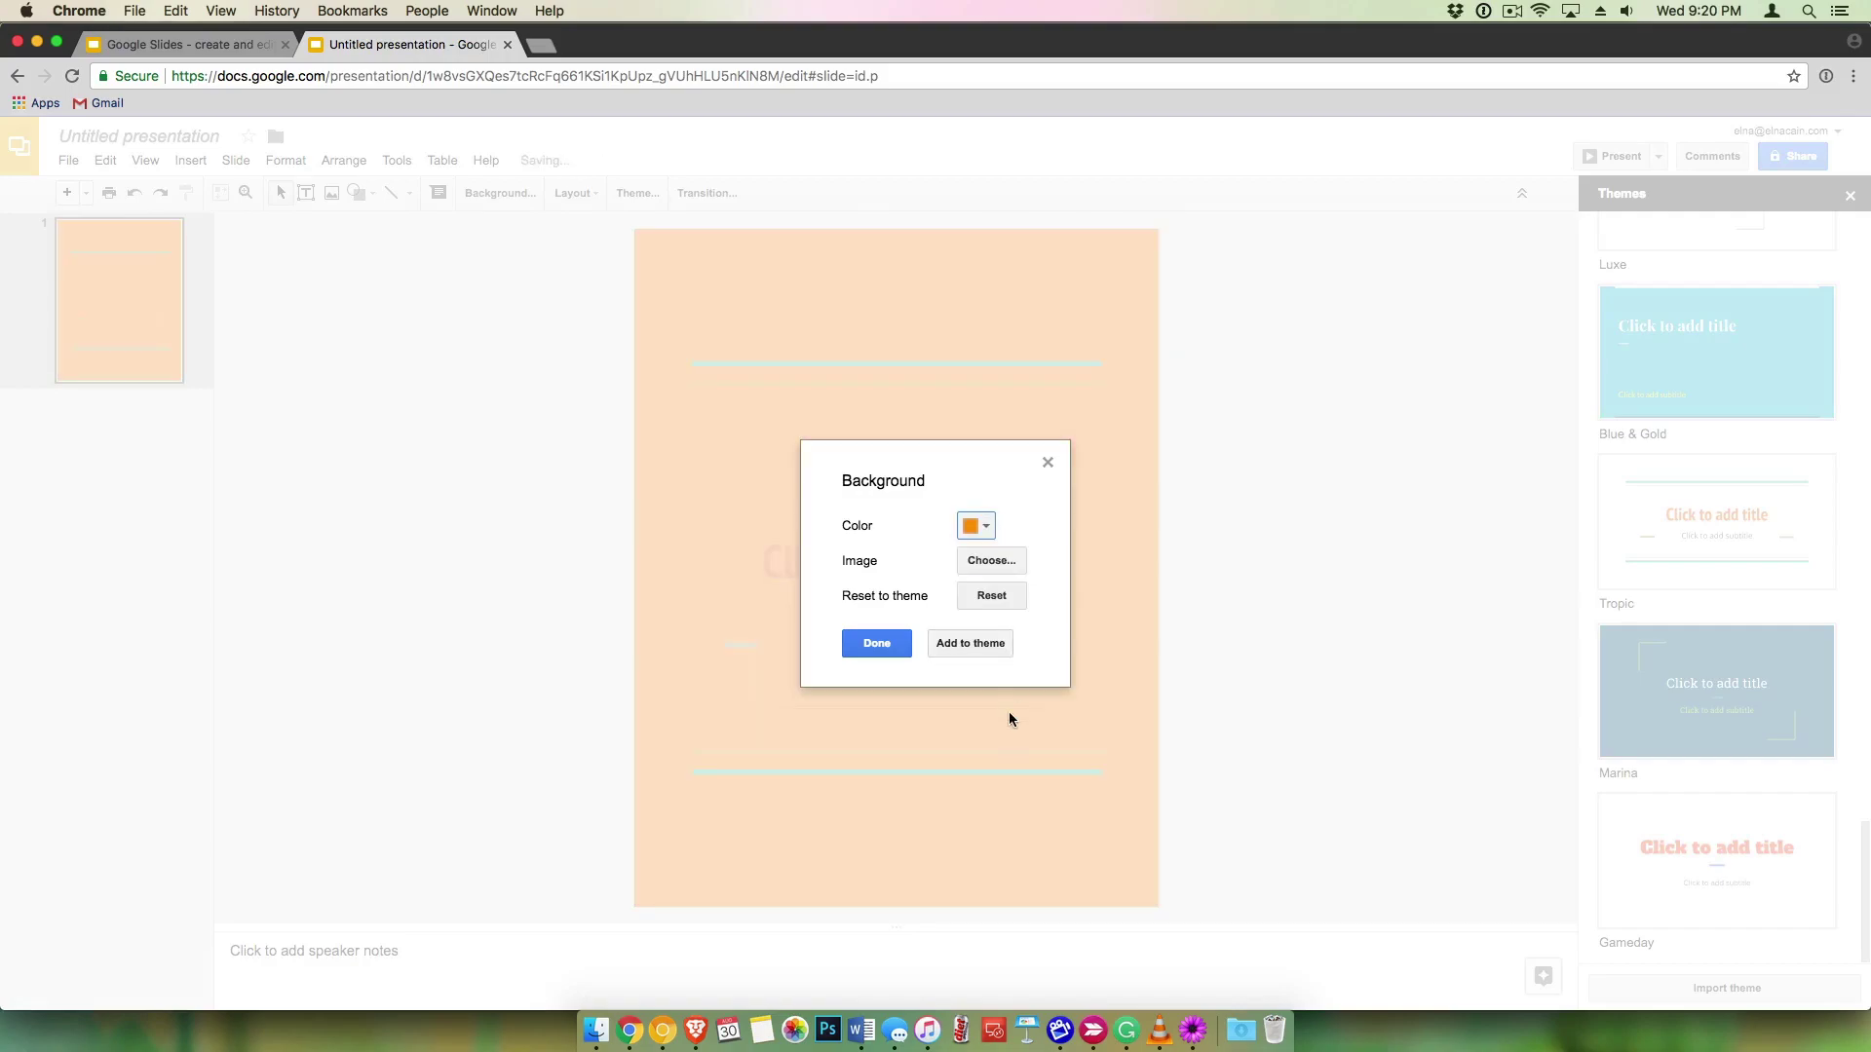
click(990, 529)
click(1100, 804)
click(977, 528)
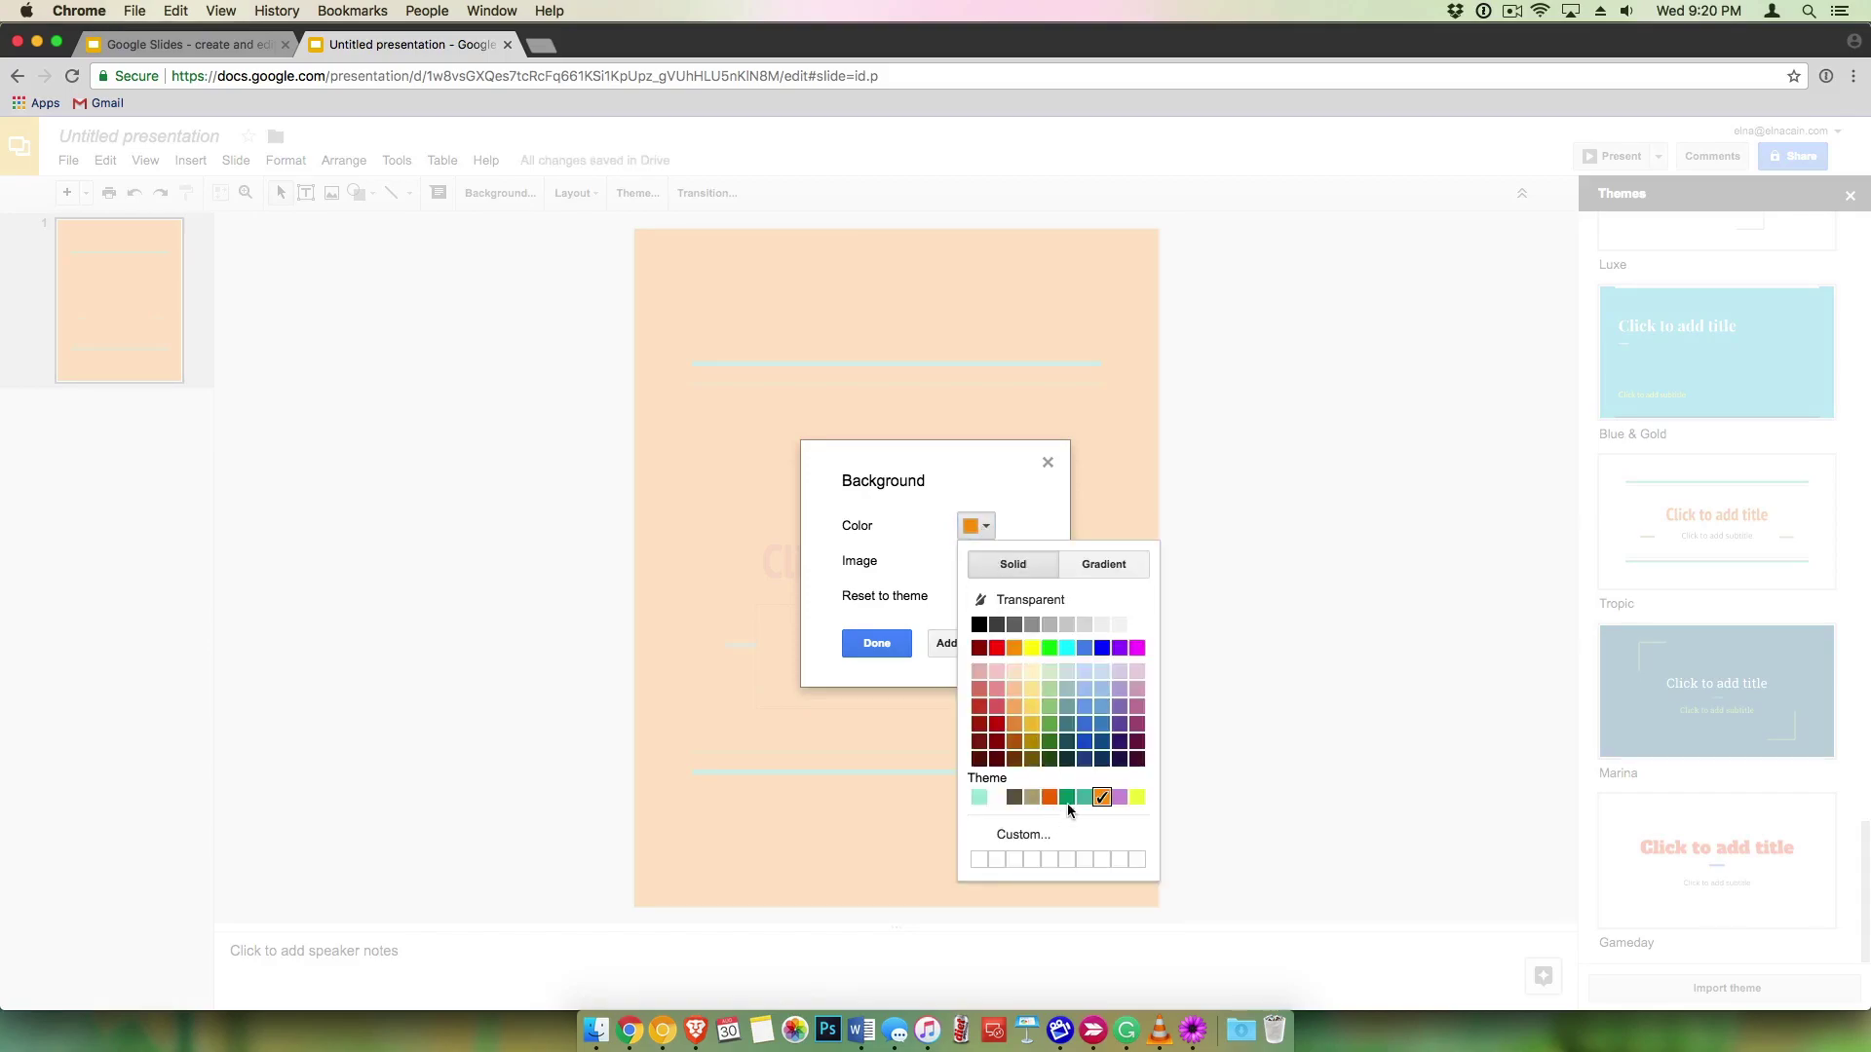
click(1086, 721)
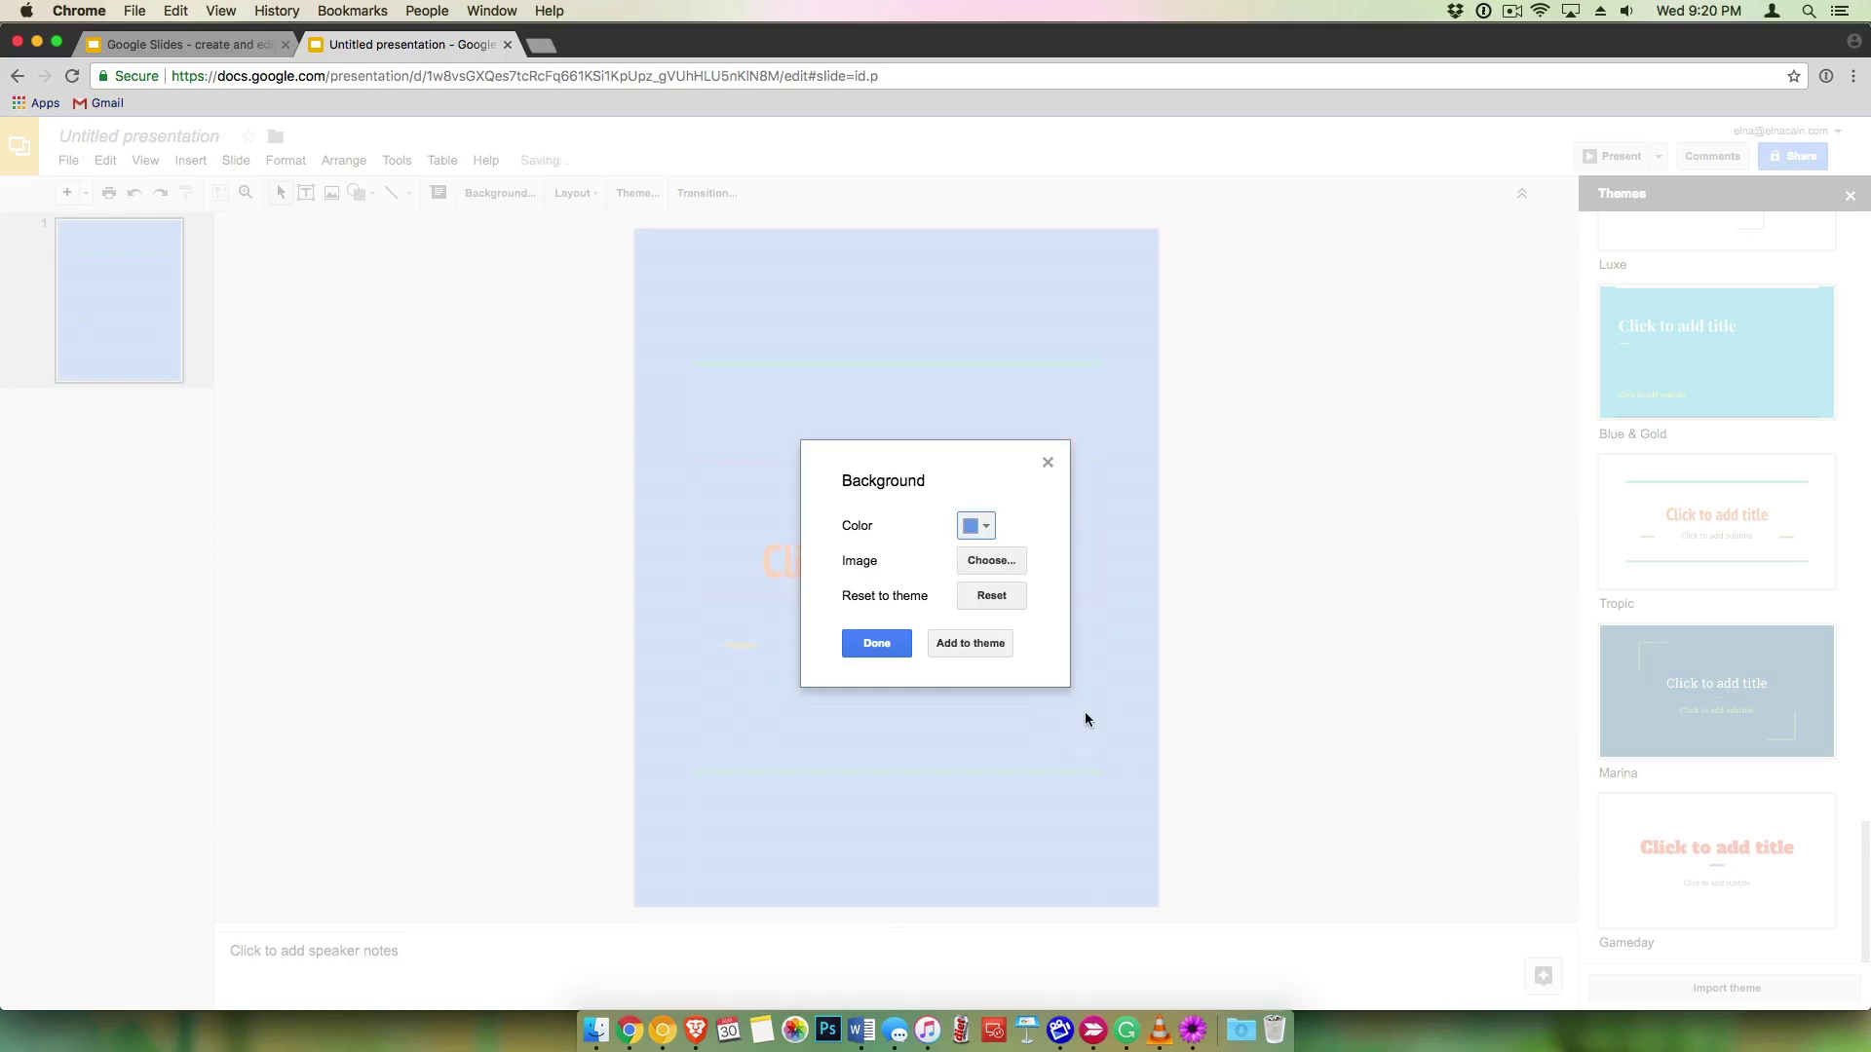
click(991, 532)
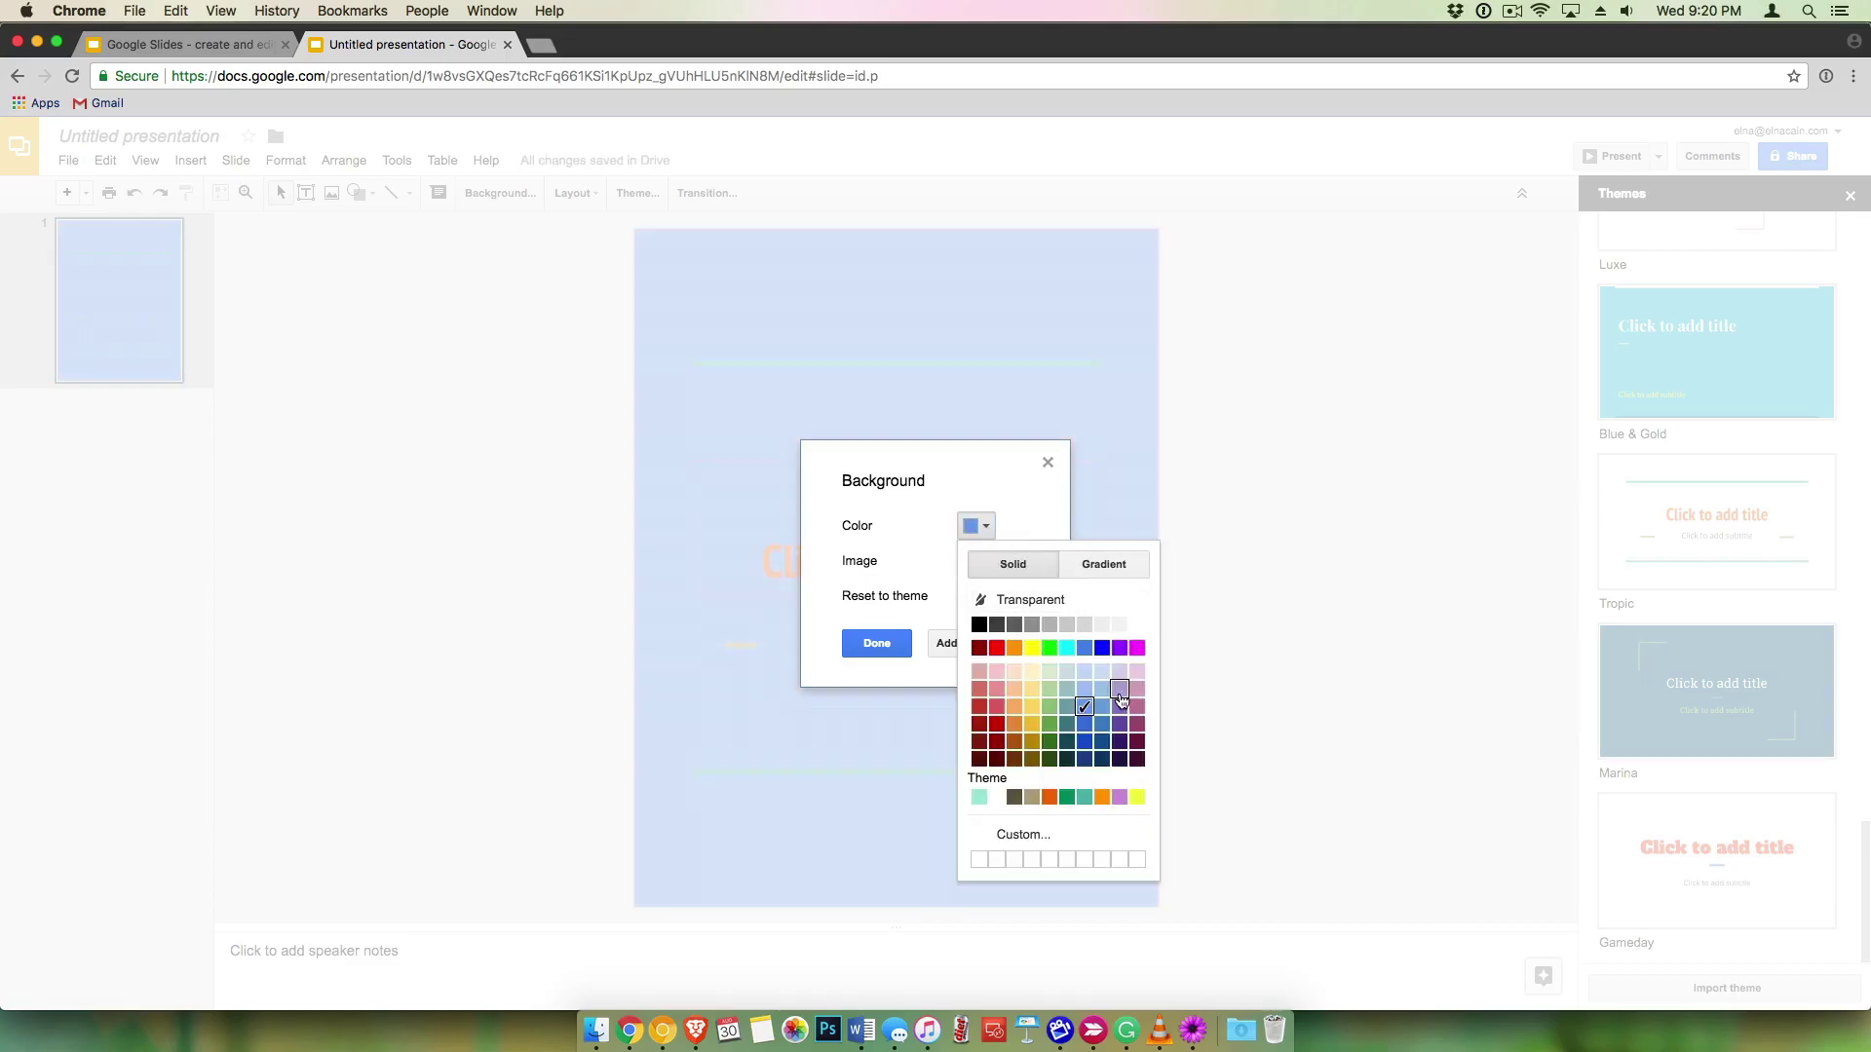
click(1119, 692)
click(877, 643)
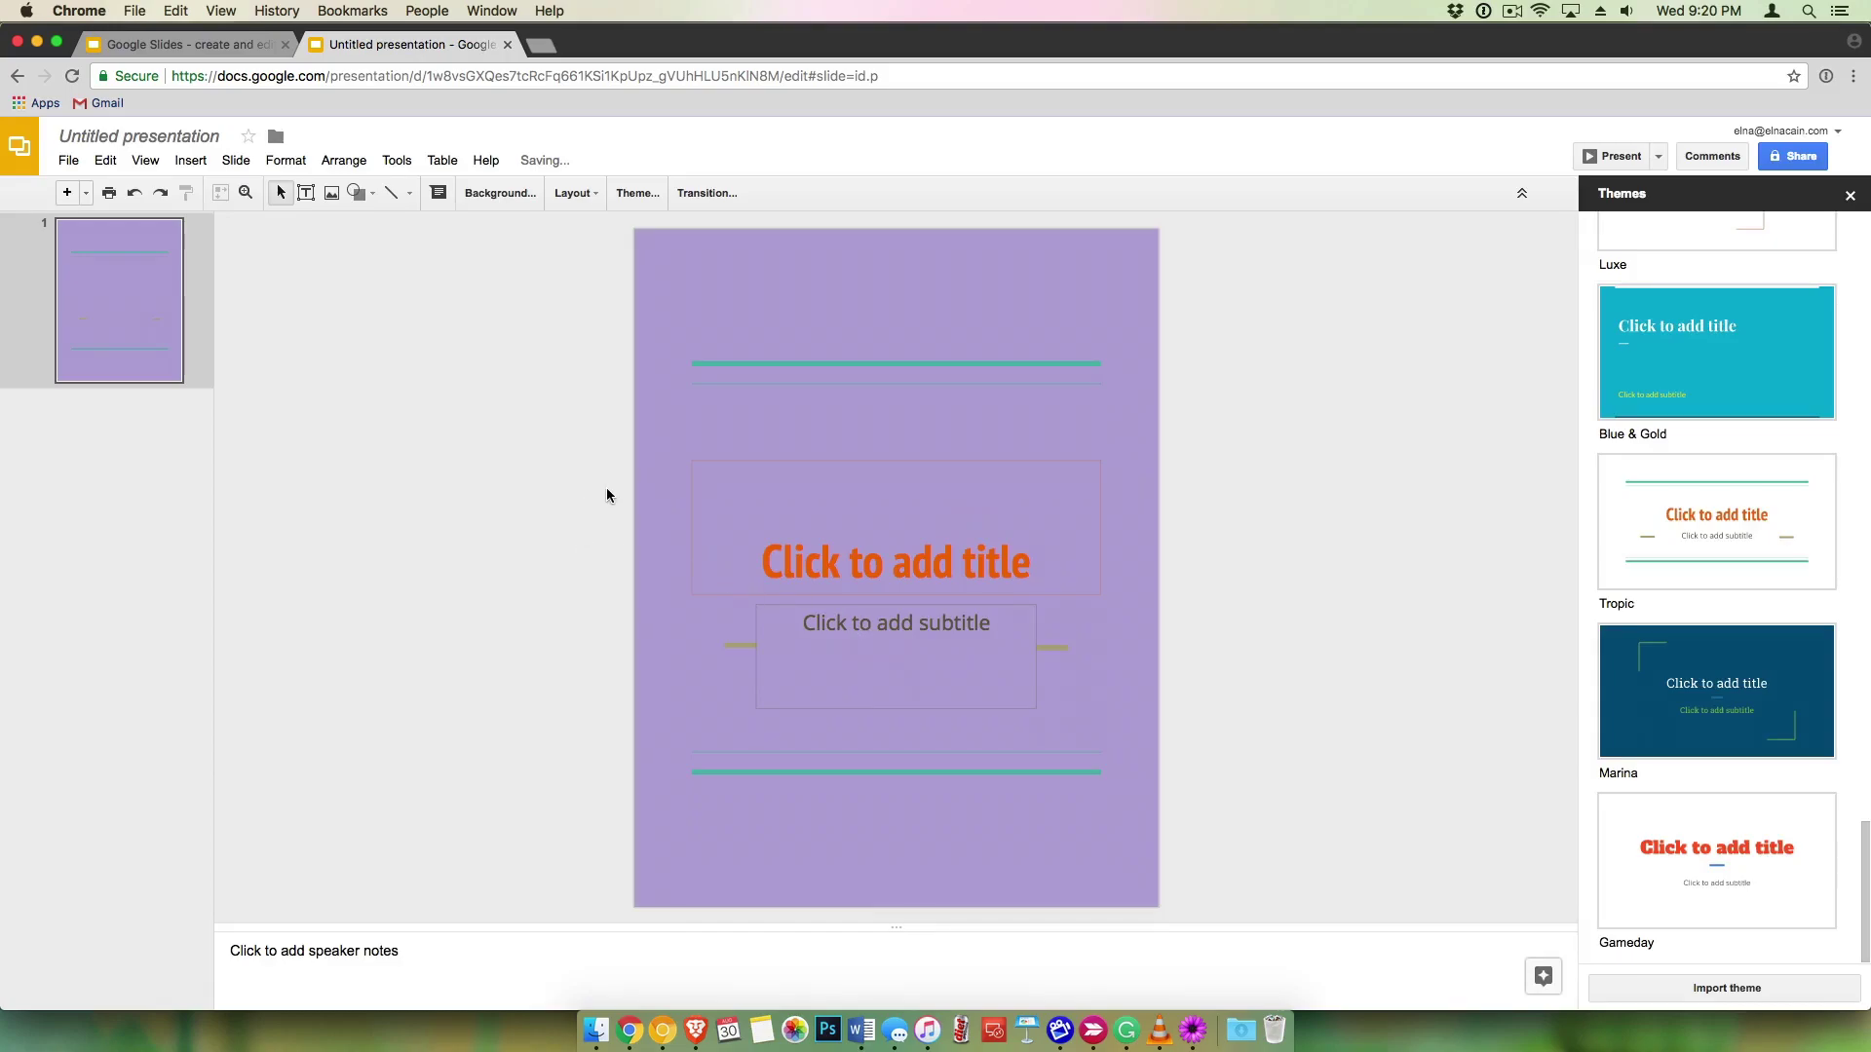
click(573, 193)
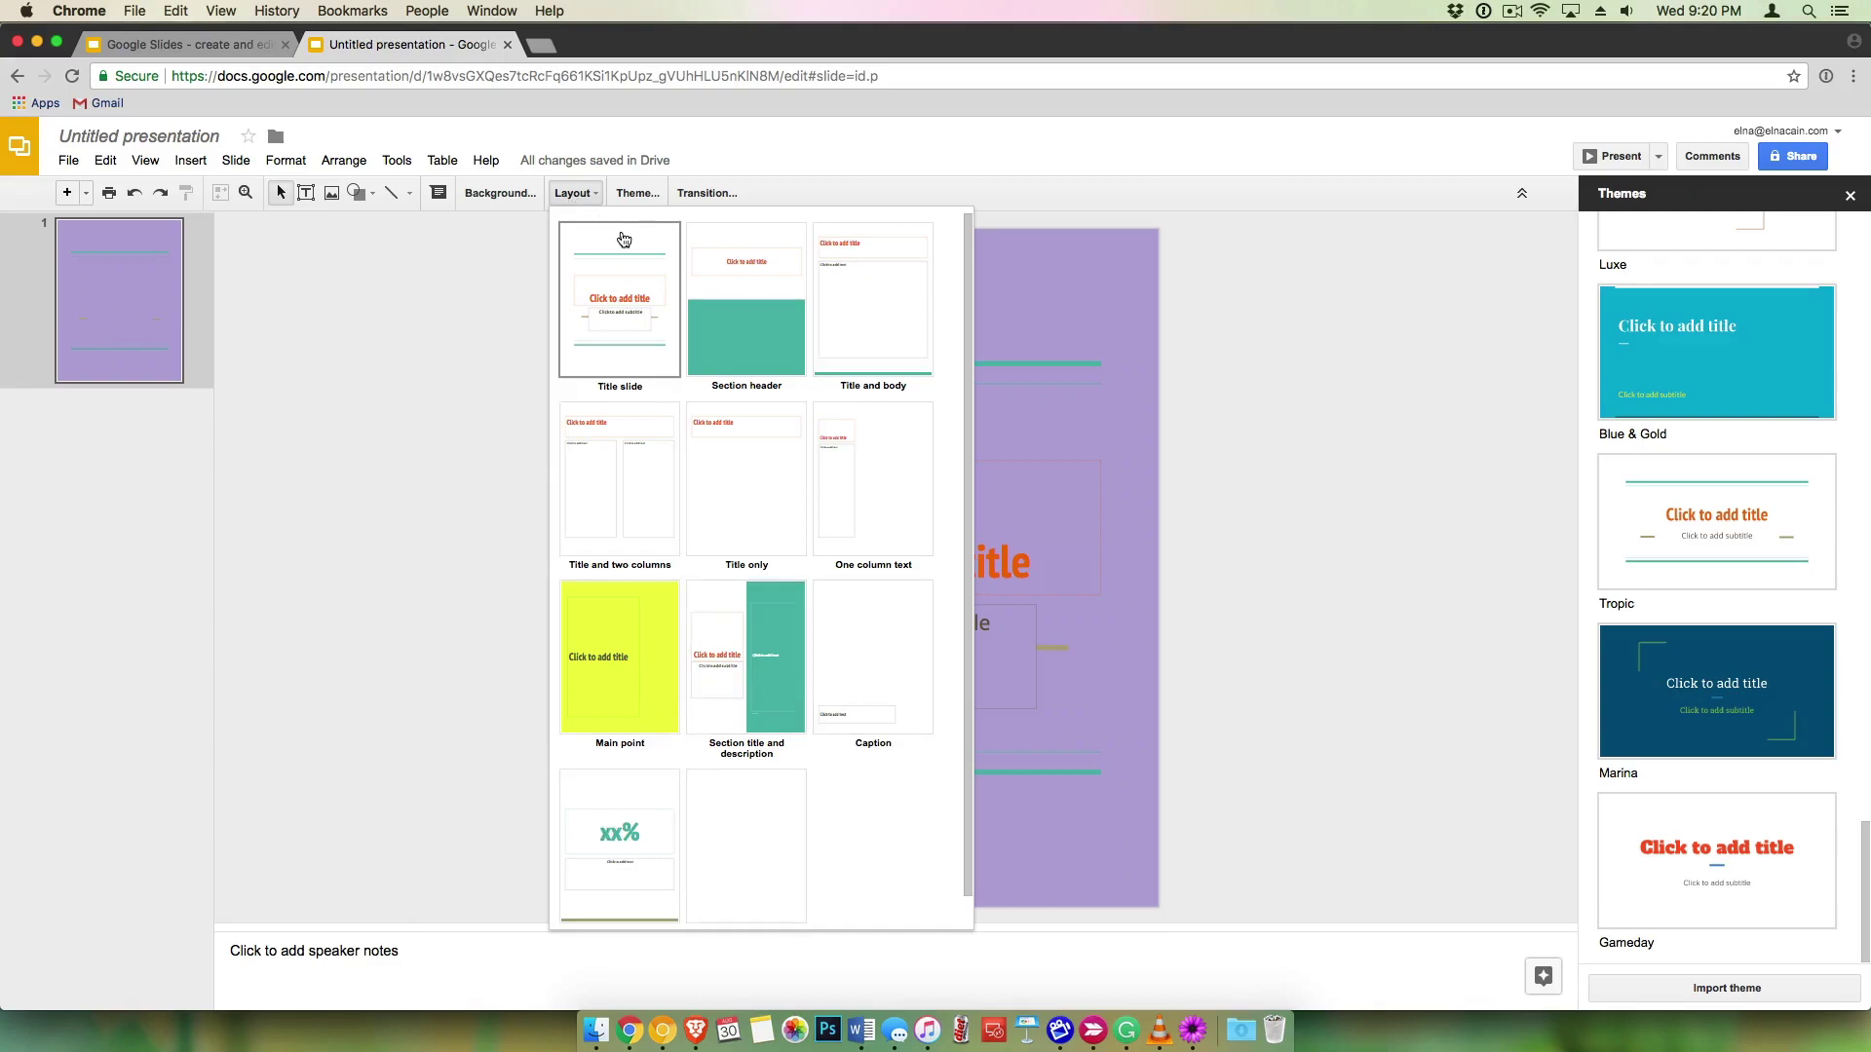
Step: Keep the title layout and browse the Shape menu's Callouts and Equation submenus
click(593, 192)
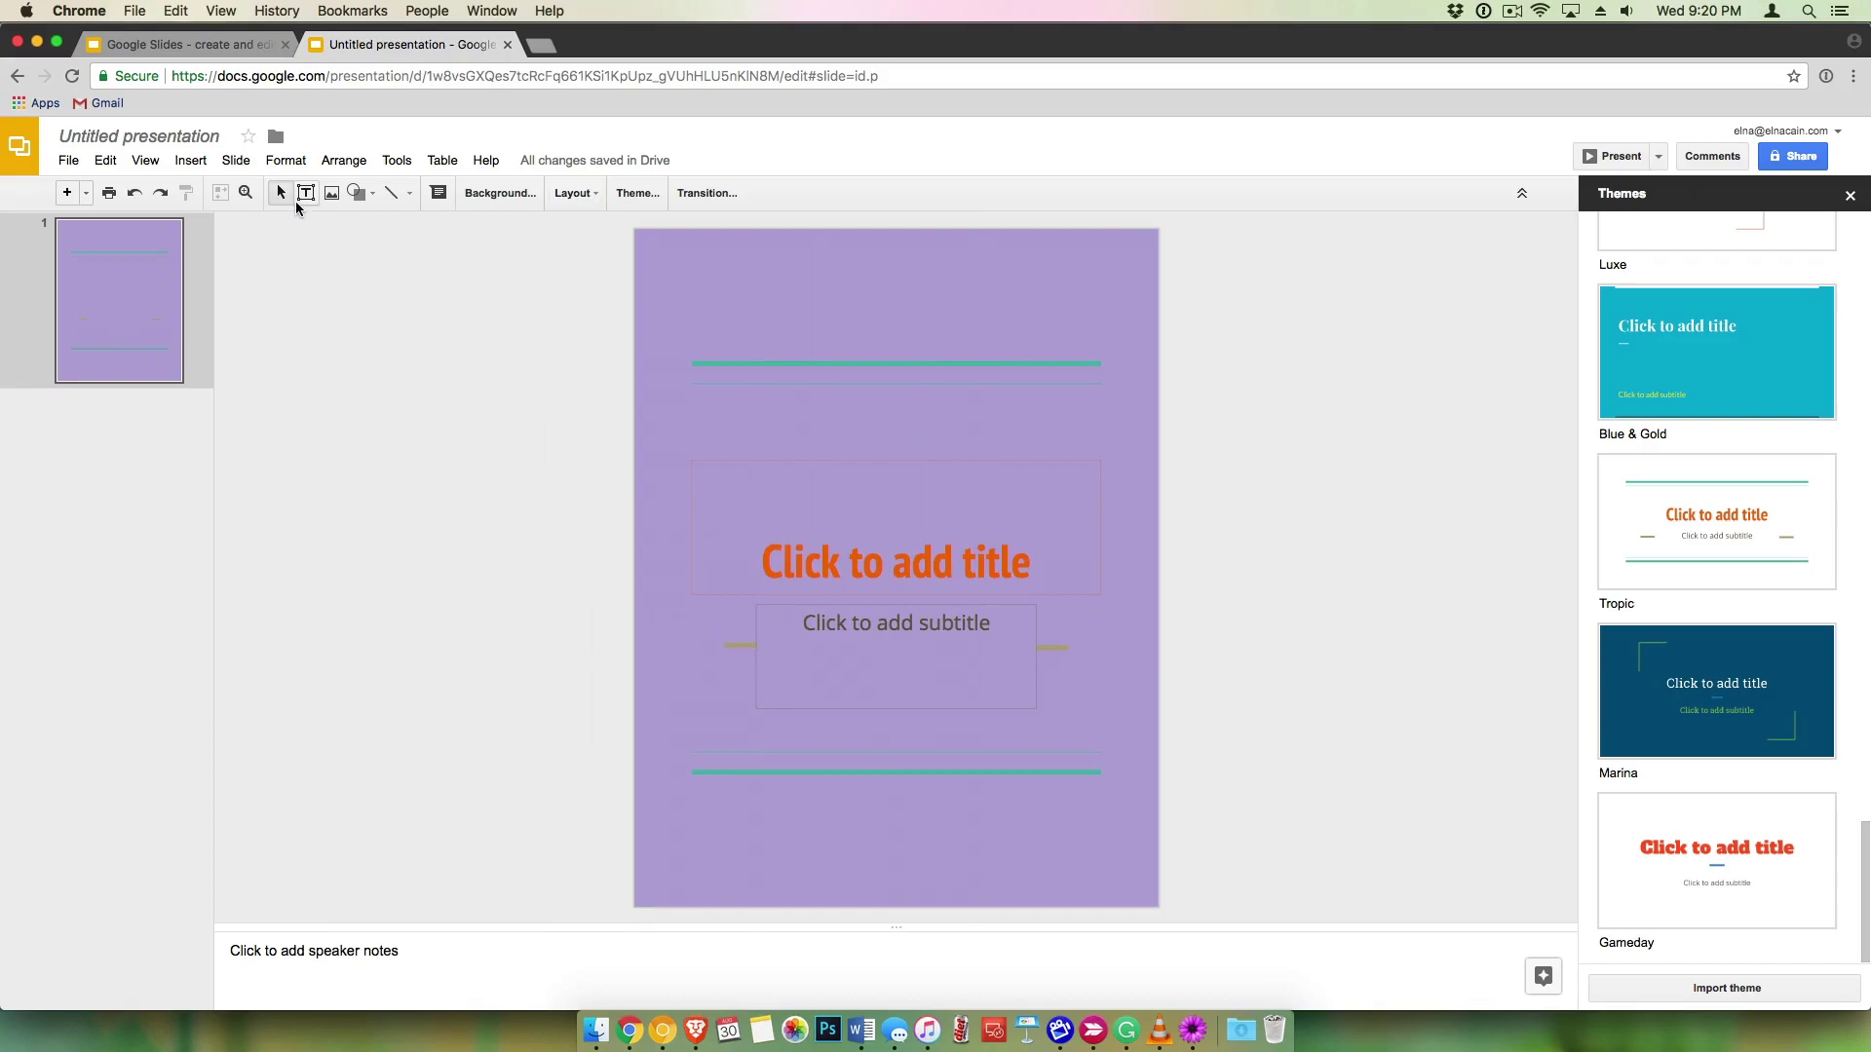
click(371, 196)
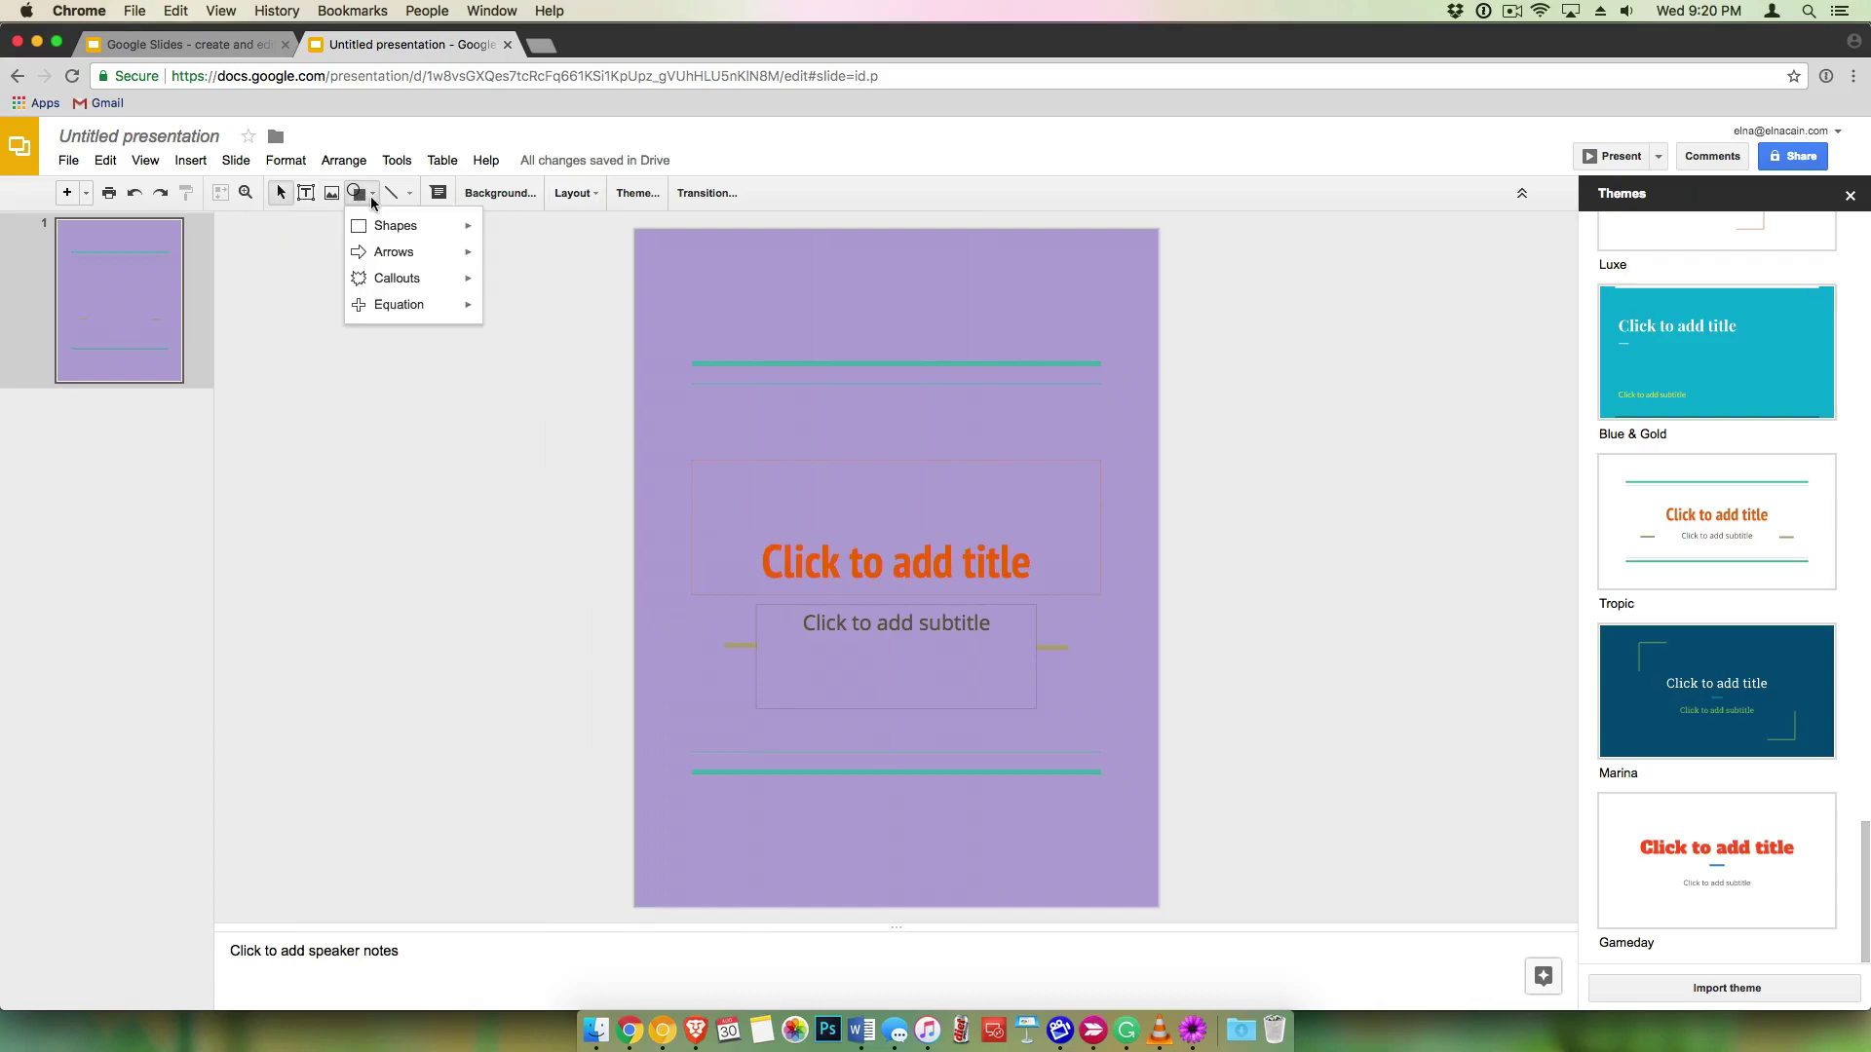
mouse_move(387, 232)
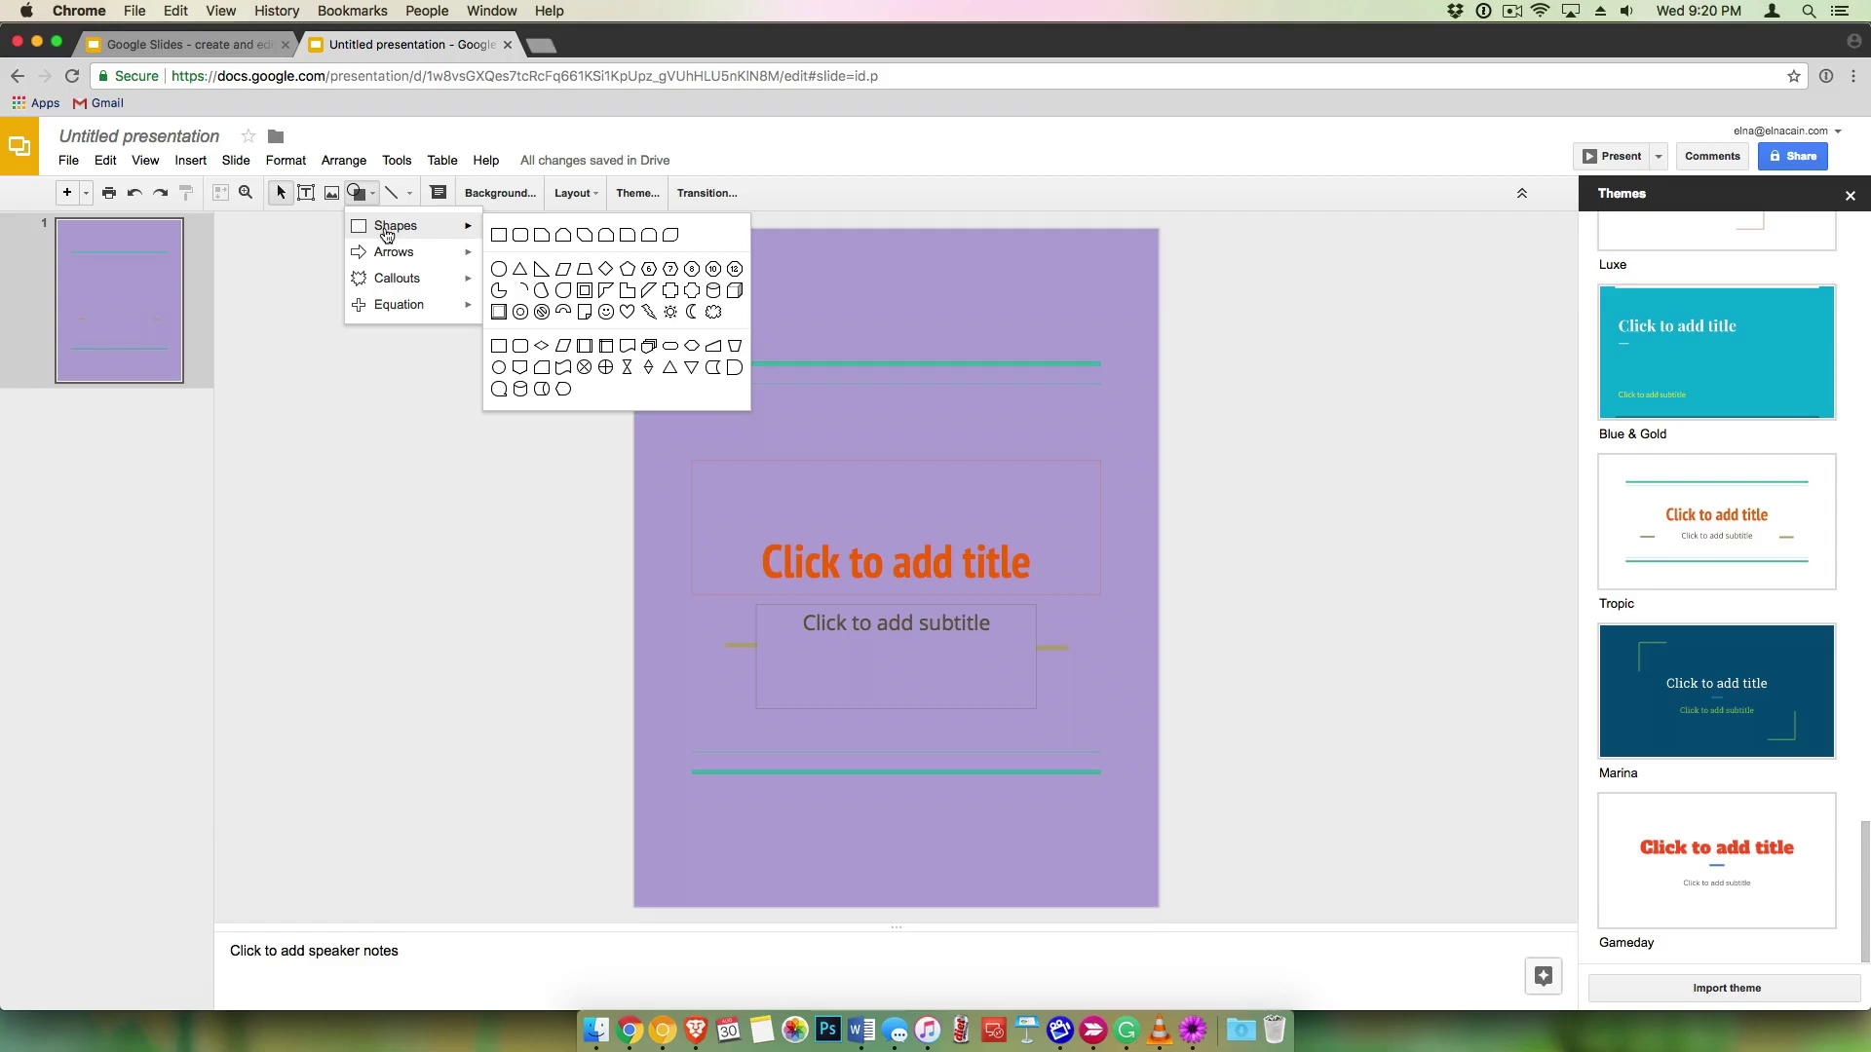
mouse_move(391, 292)
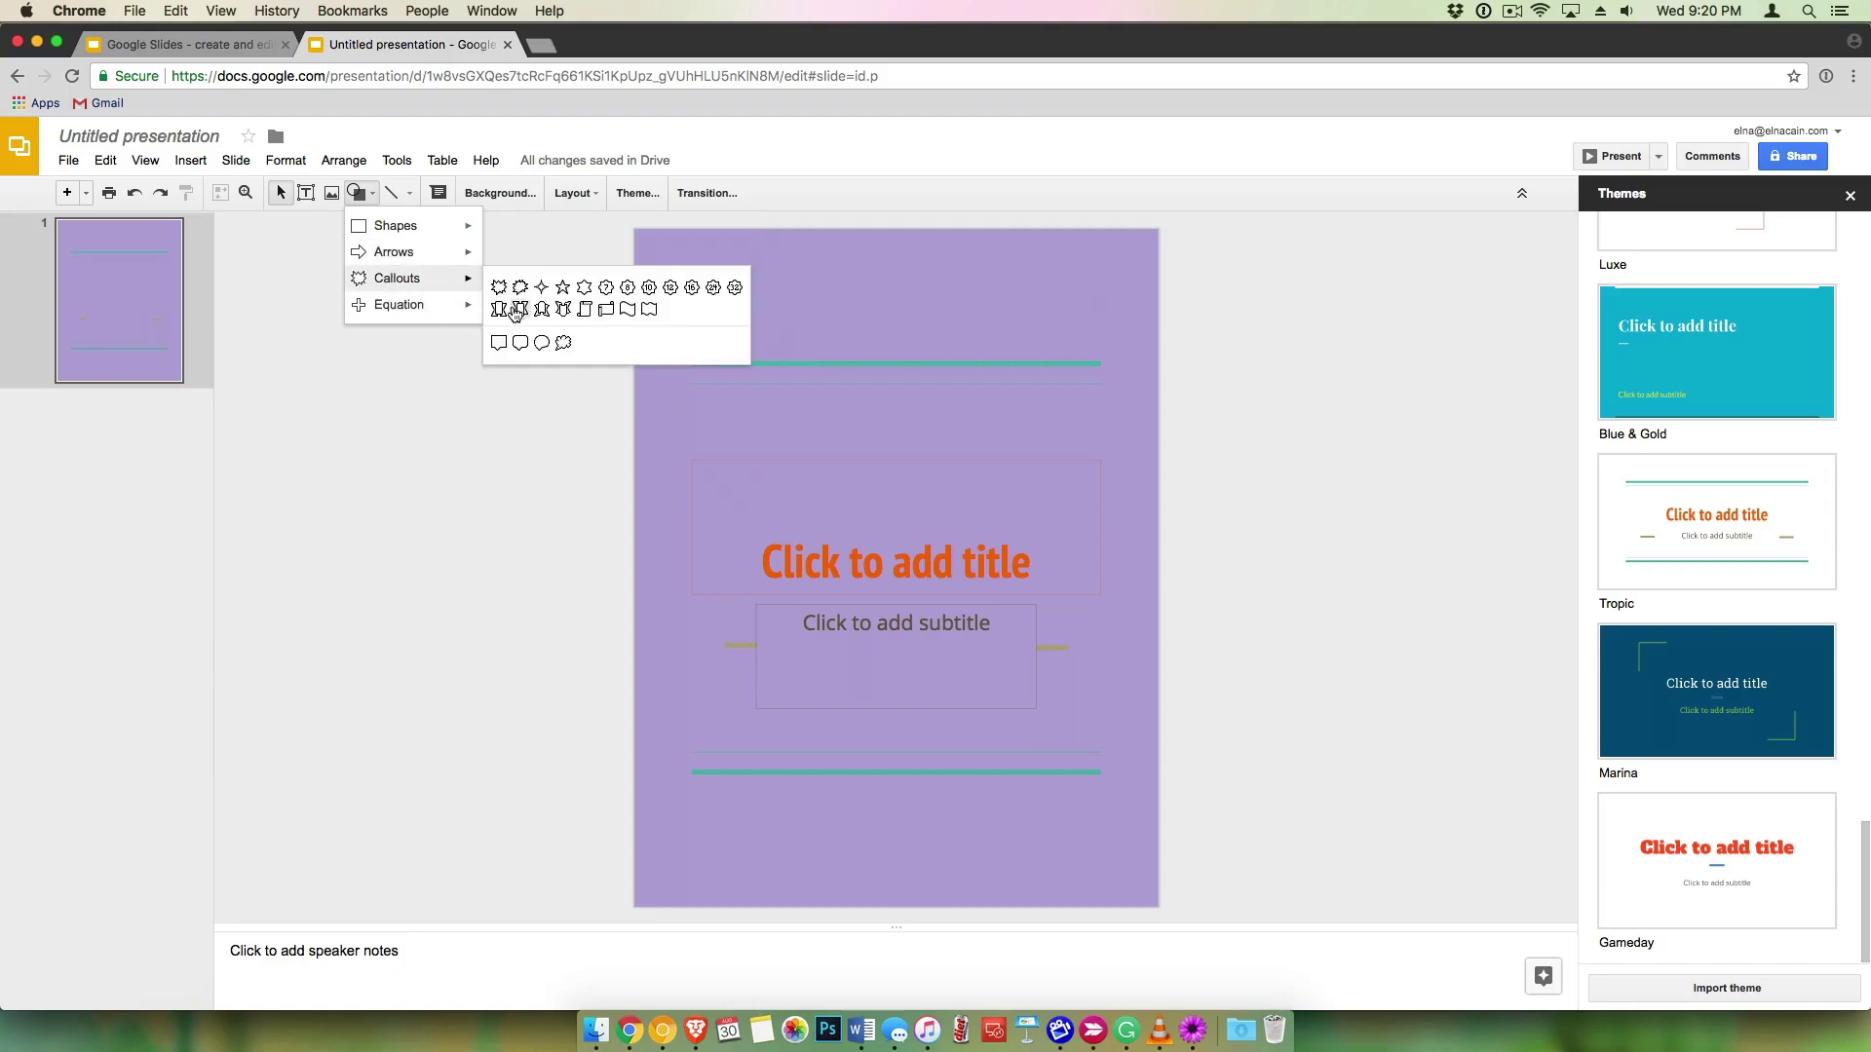
mouse_move(432, 318)
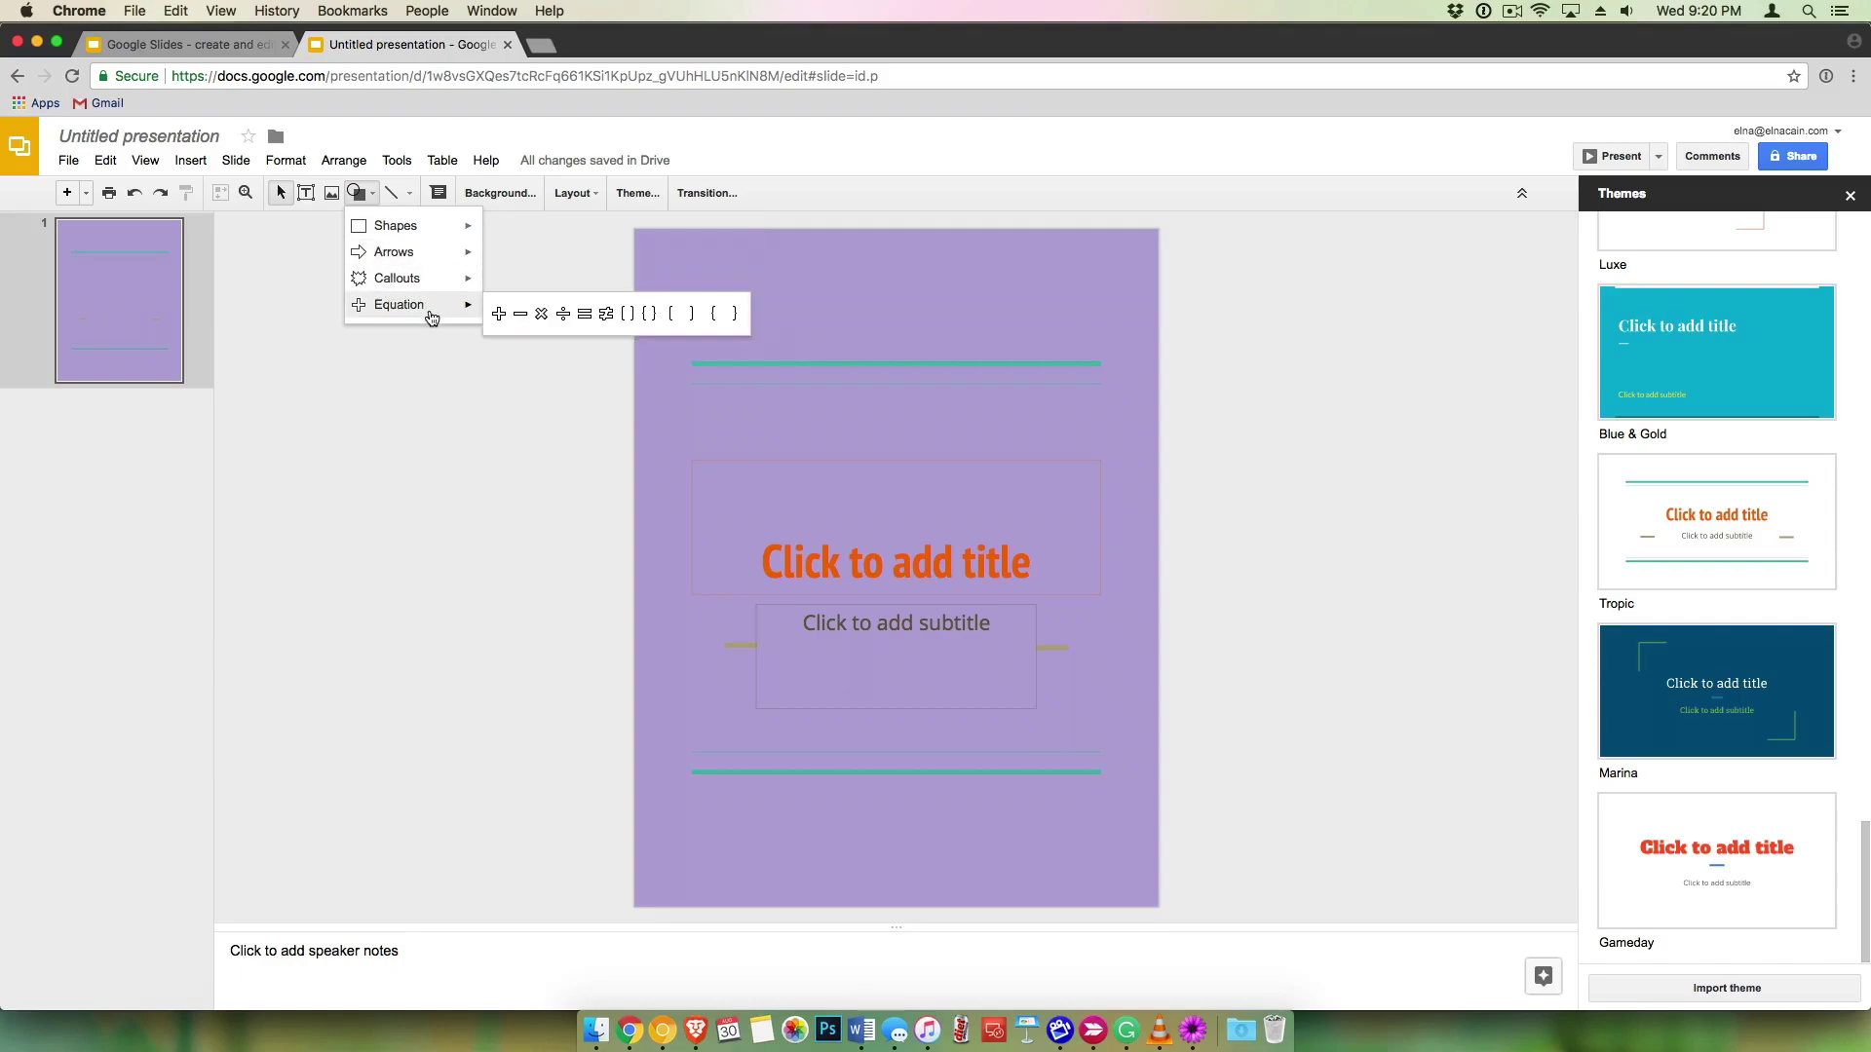
Step: Open Insert image on its web Search tab, ready to type a query
click(331, 194)
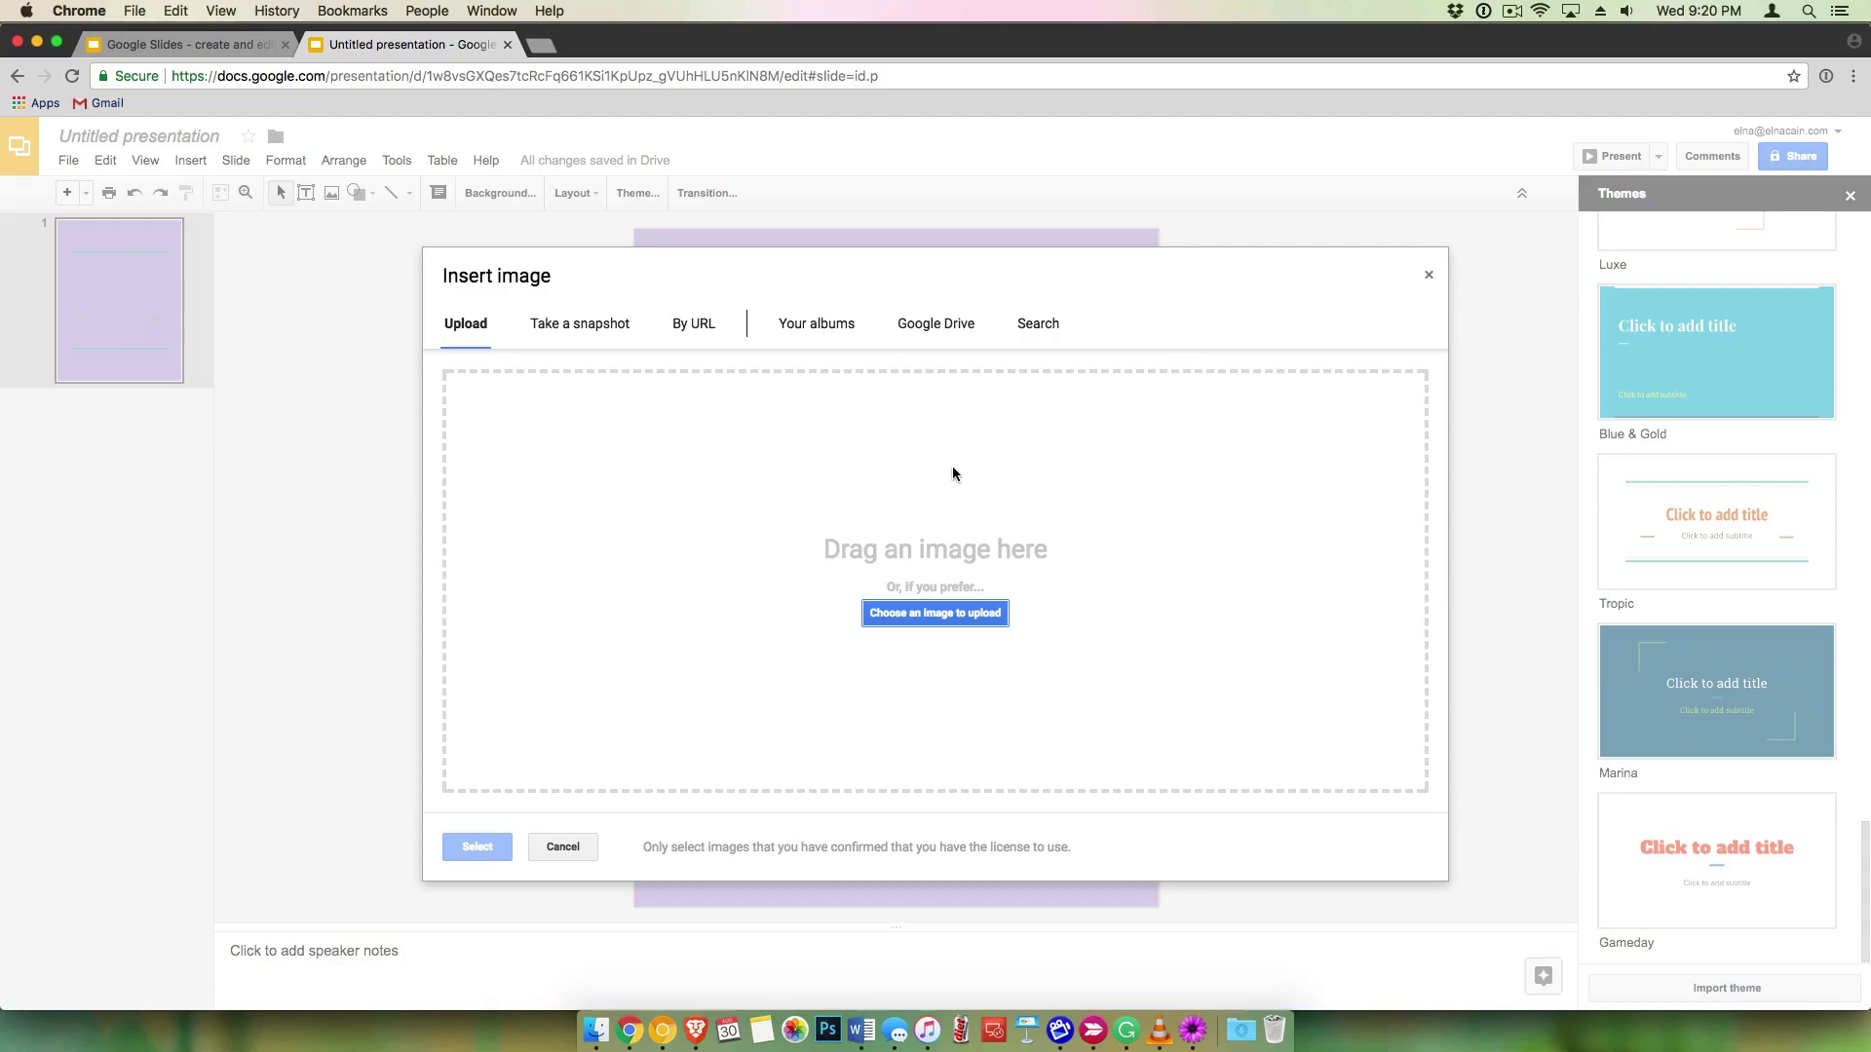
click(1019, 335)
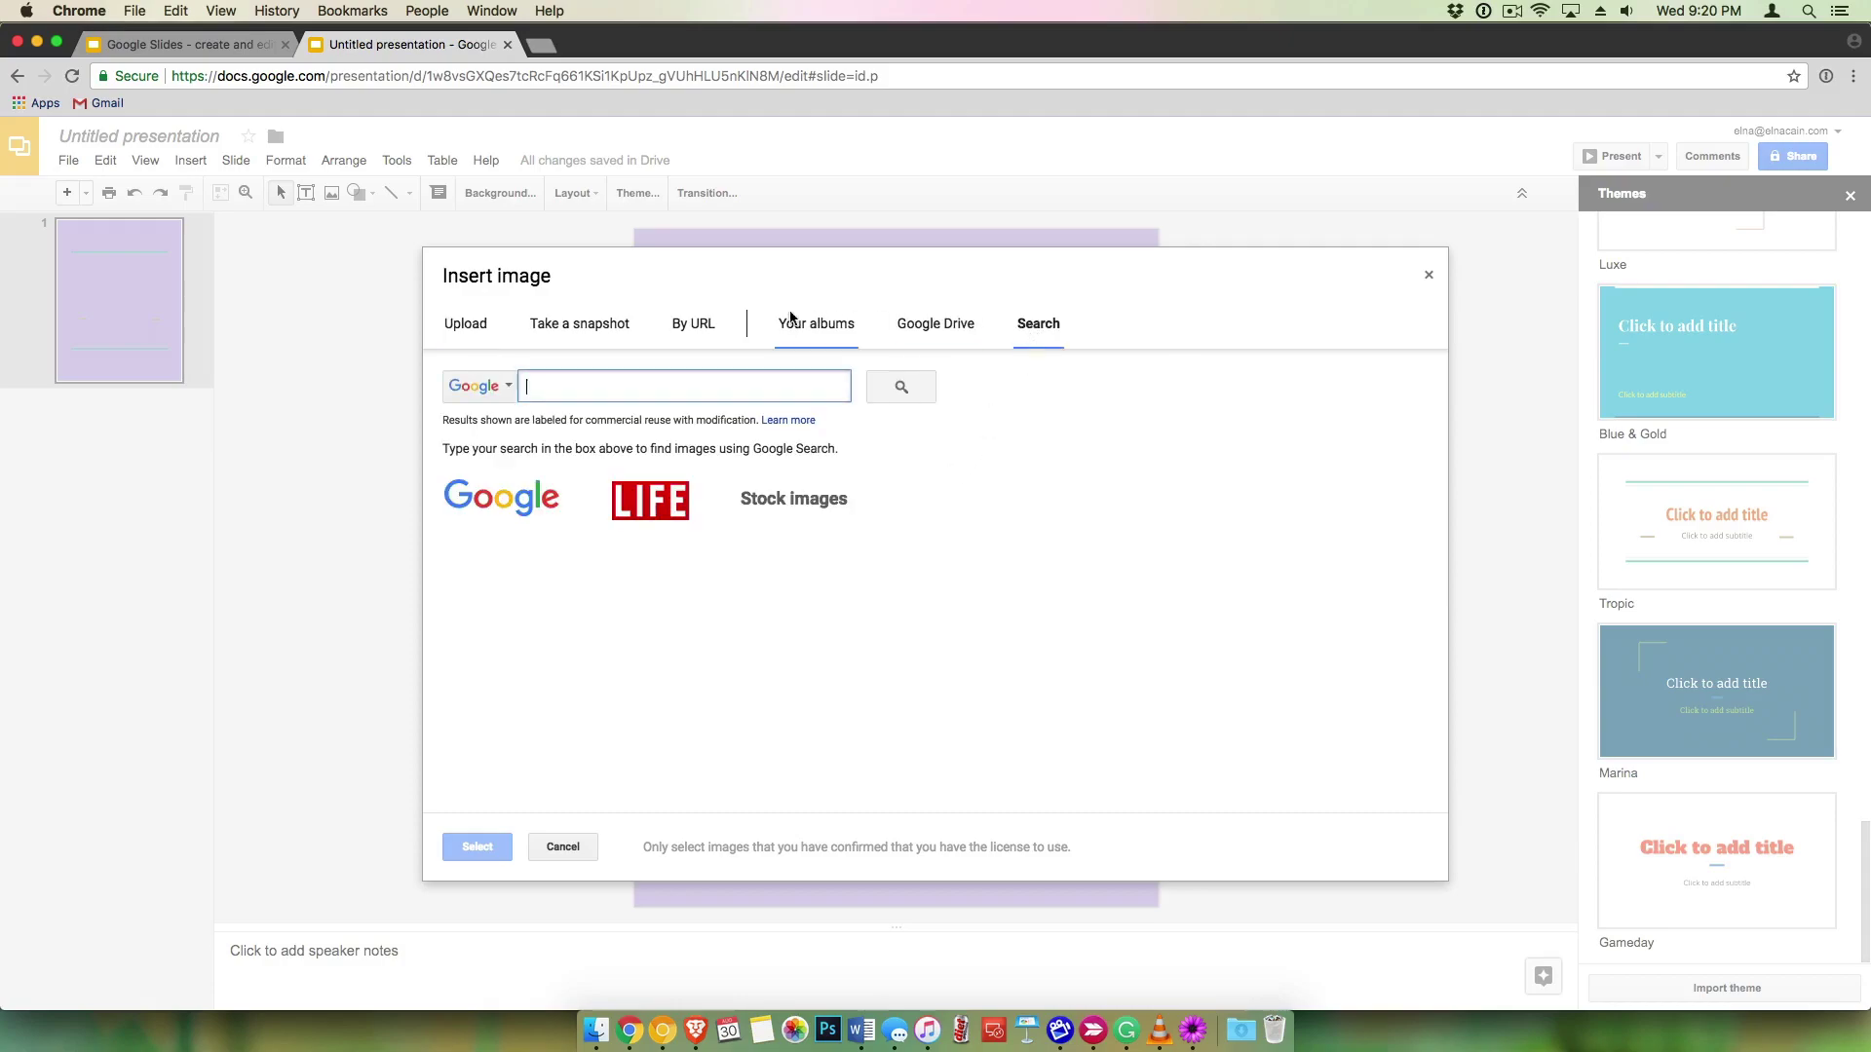
click(540, 388)
Step: Dismiss the image dialog and reset the slide background colour to white
click(1430, 276)
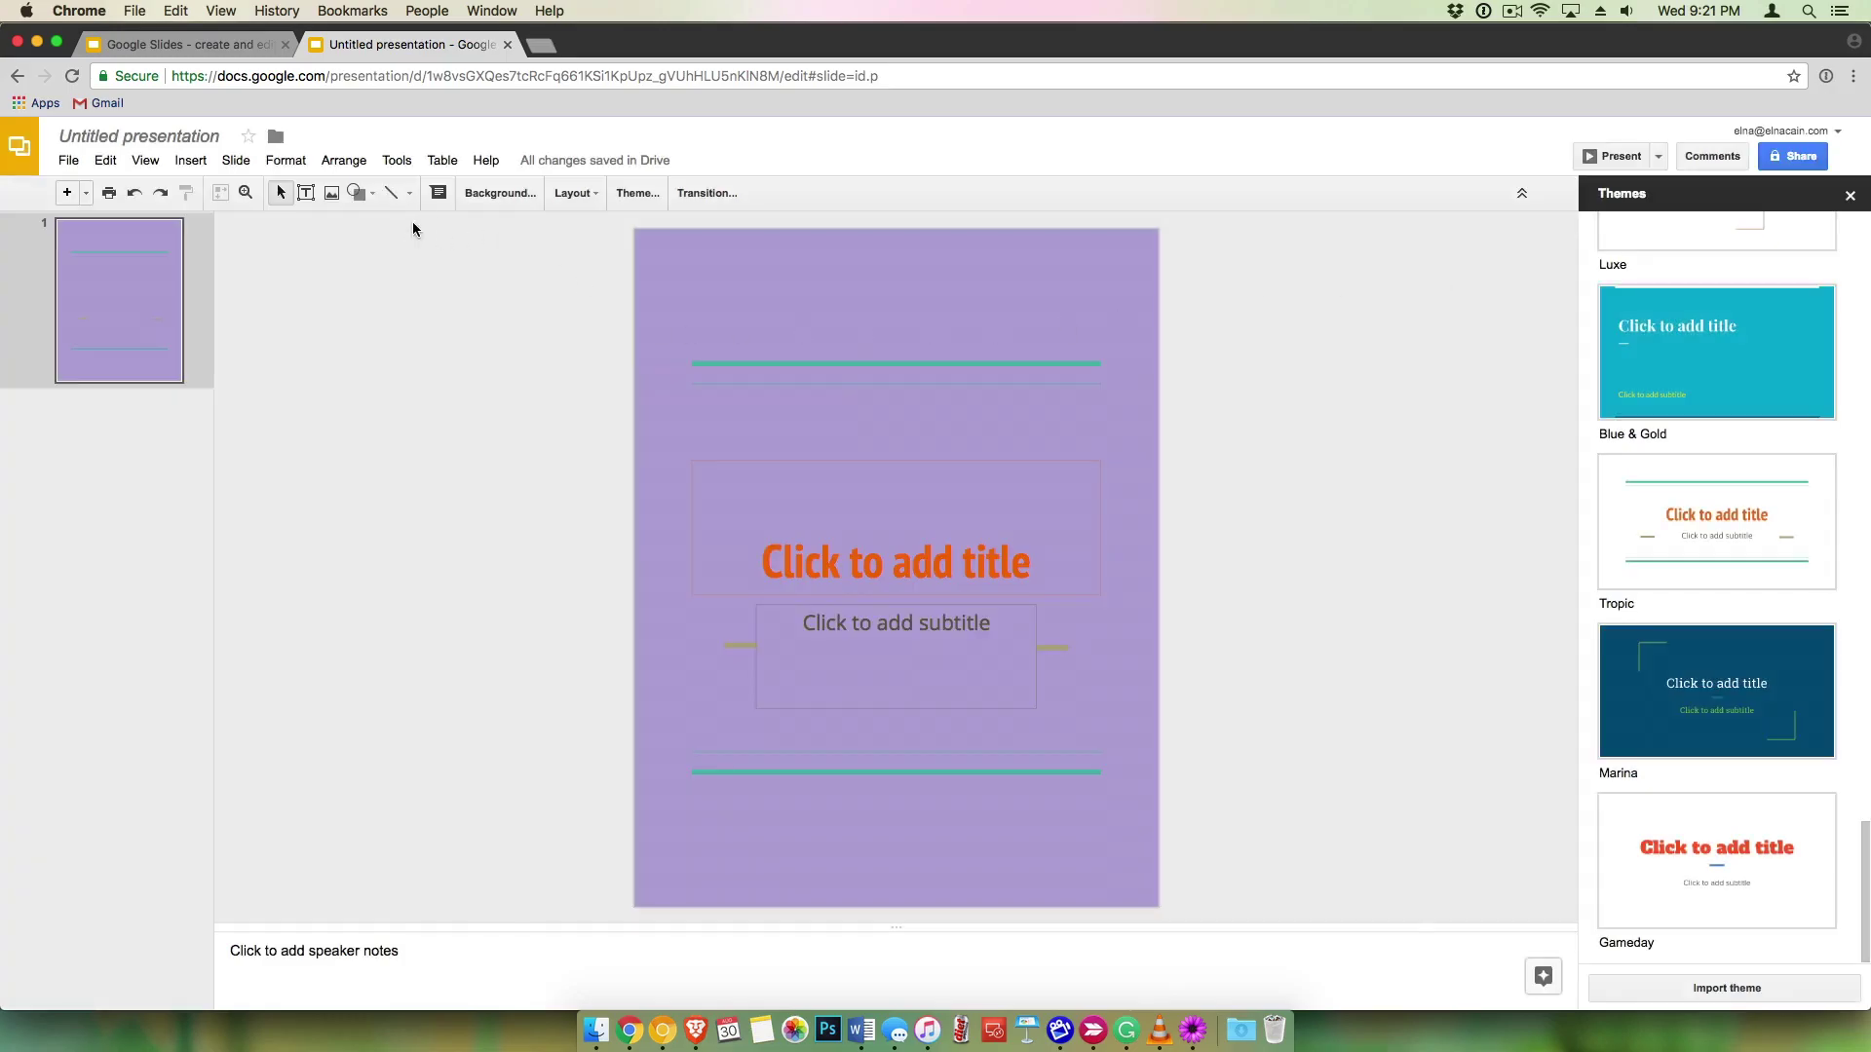
click(478, 196)
click(978, 528)
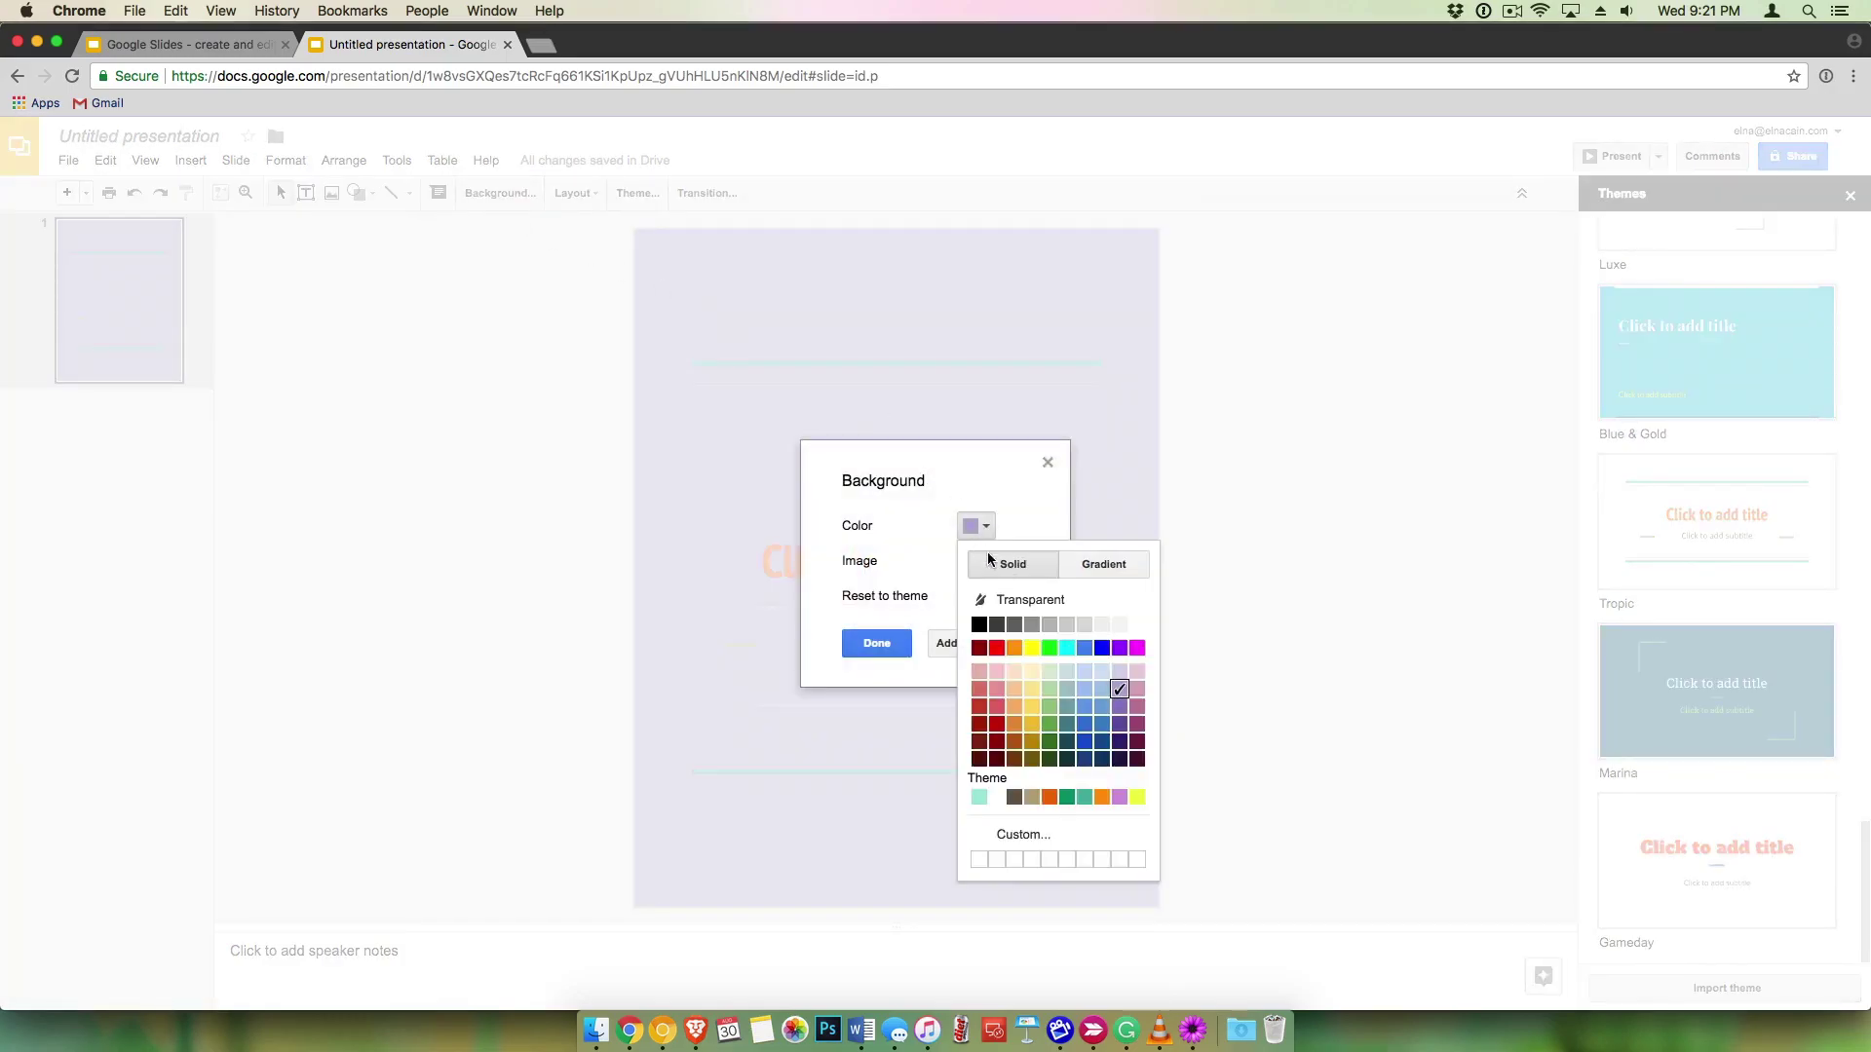
click(994, 797)
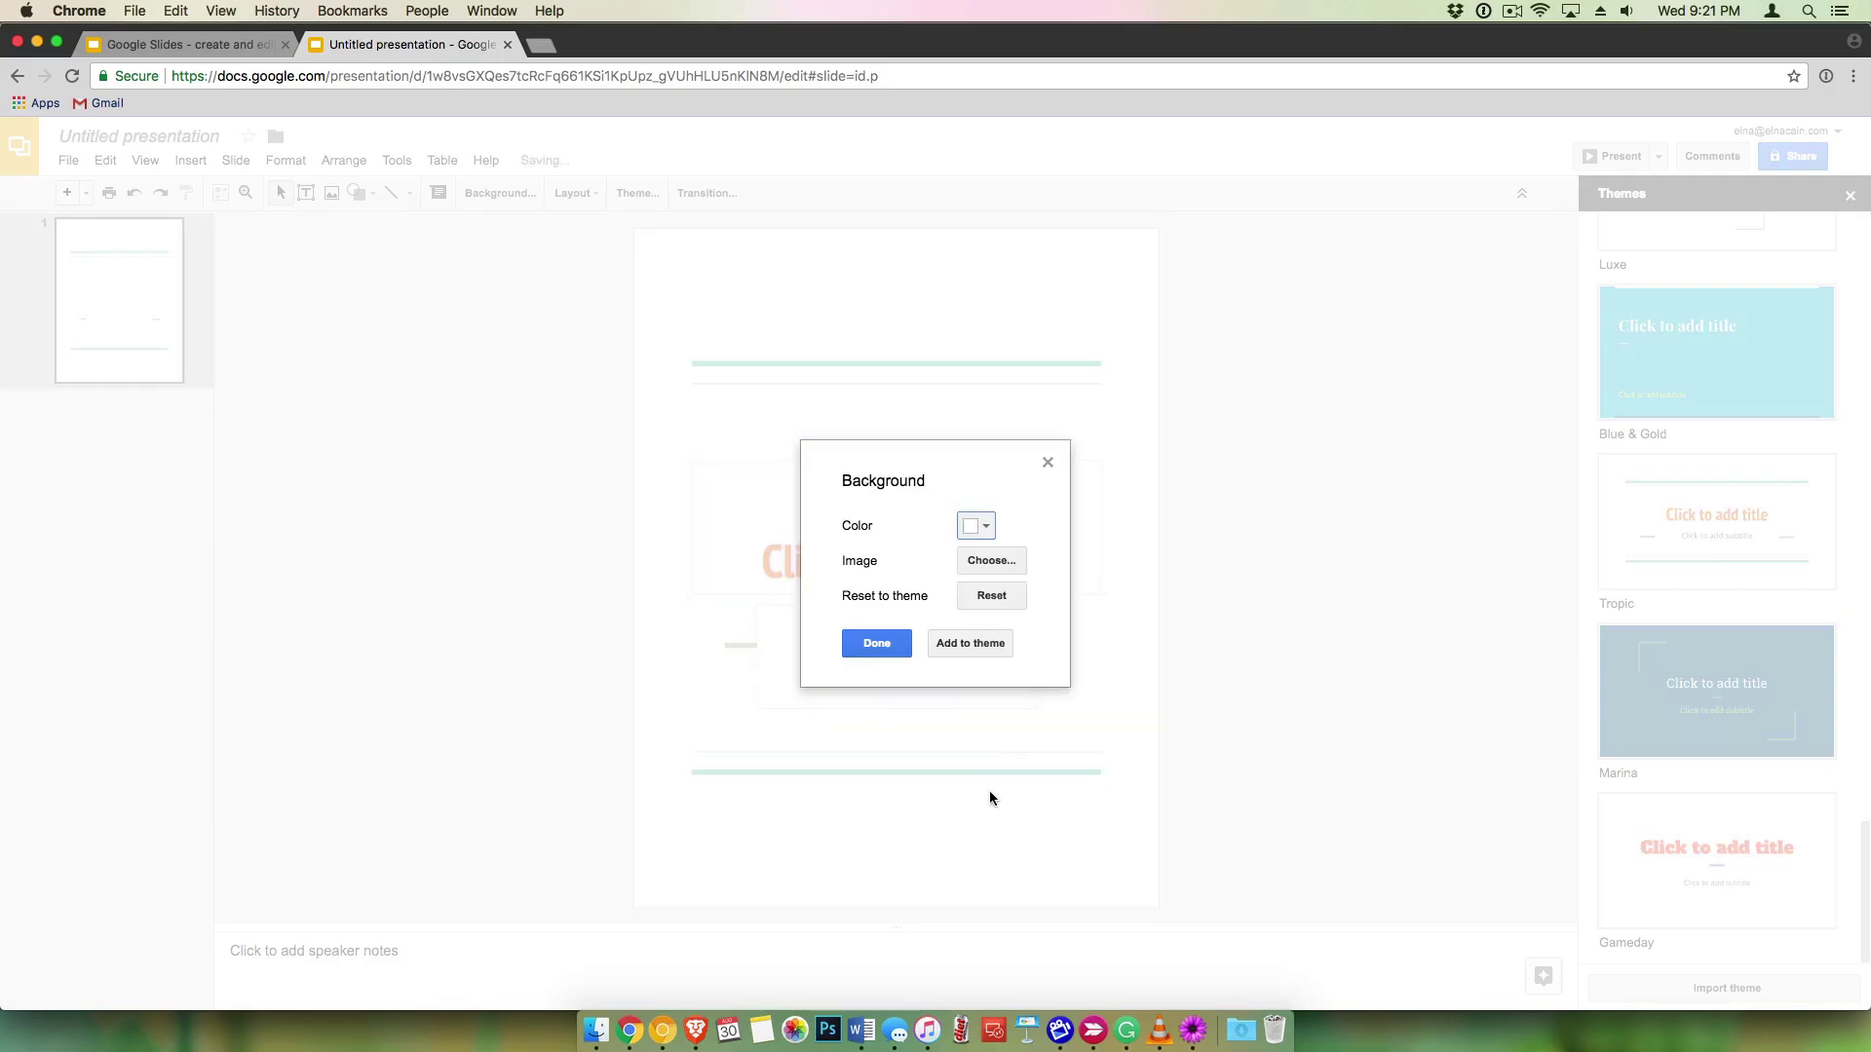
click(854, 648)
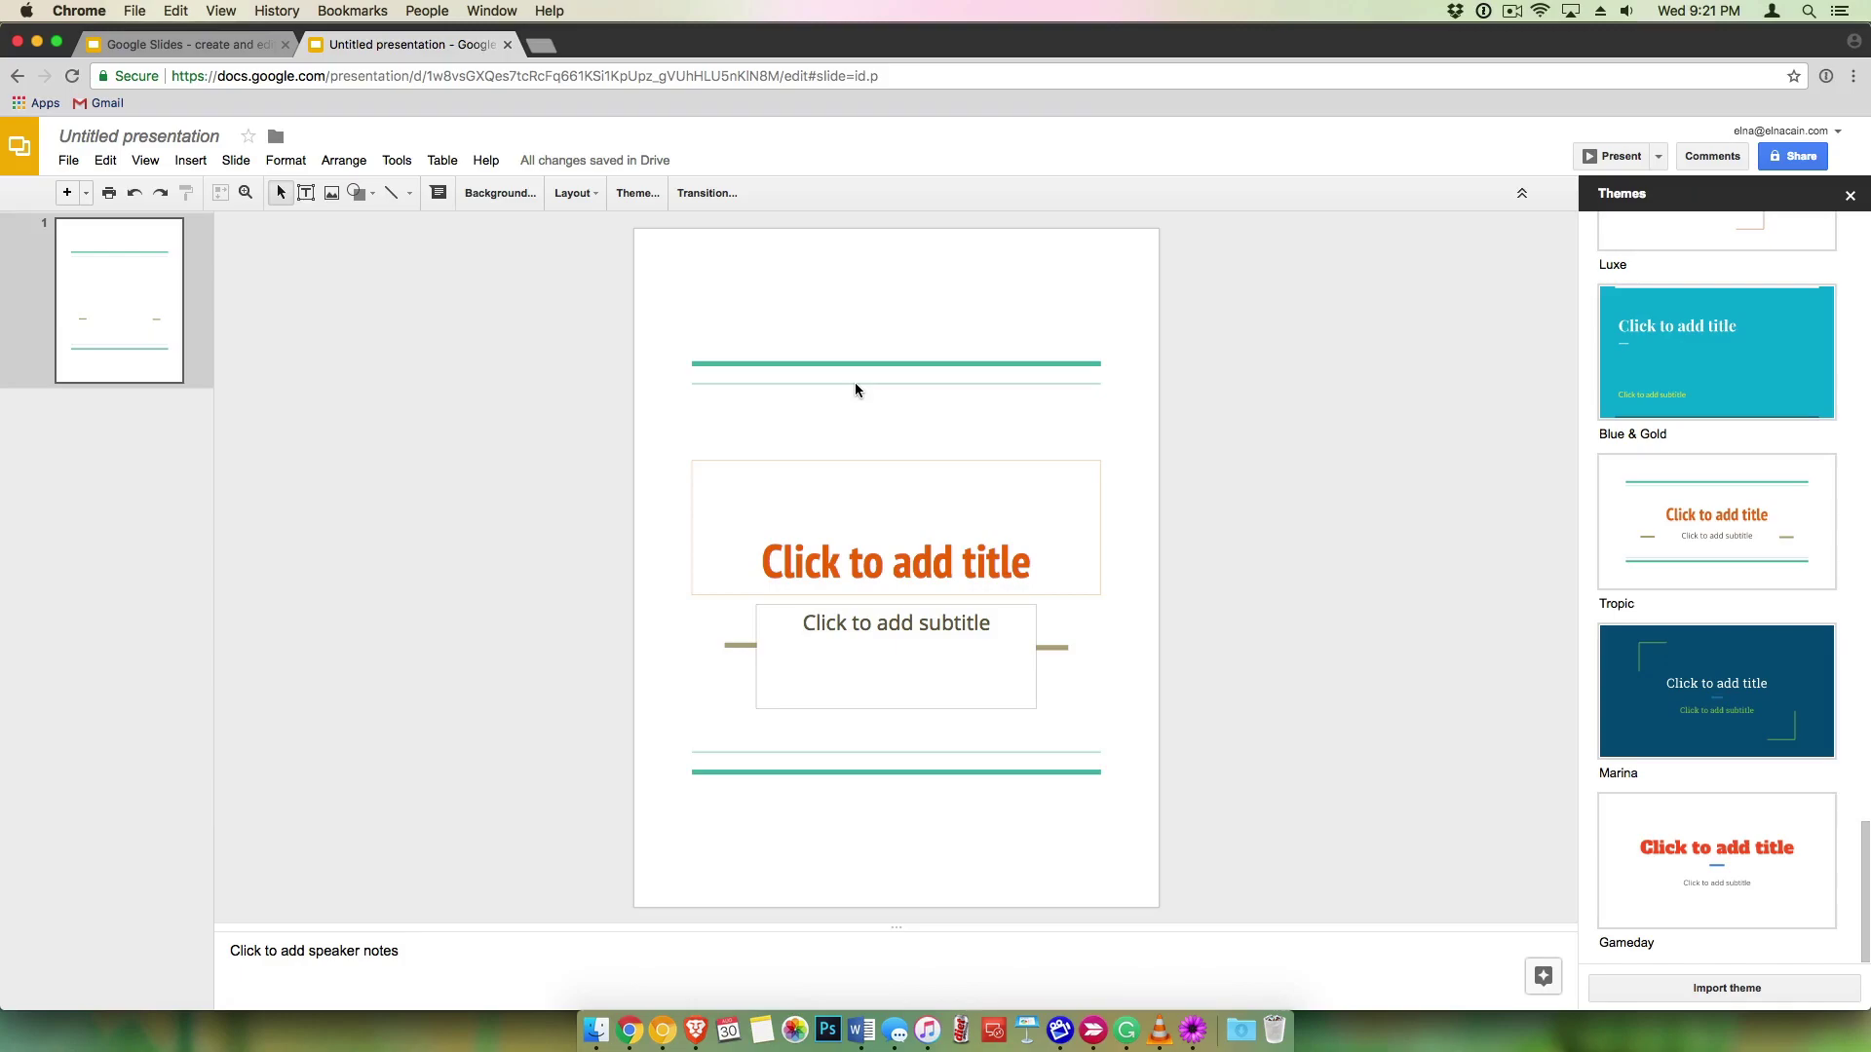
Step: Type the title '5 DAY GET FIT PLAN FOR POSTPARTUM MOMS' and move it higher
click(878, 578)
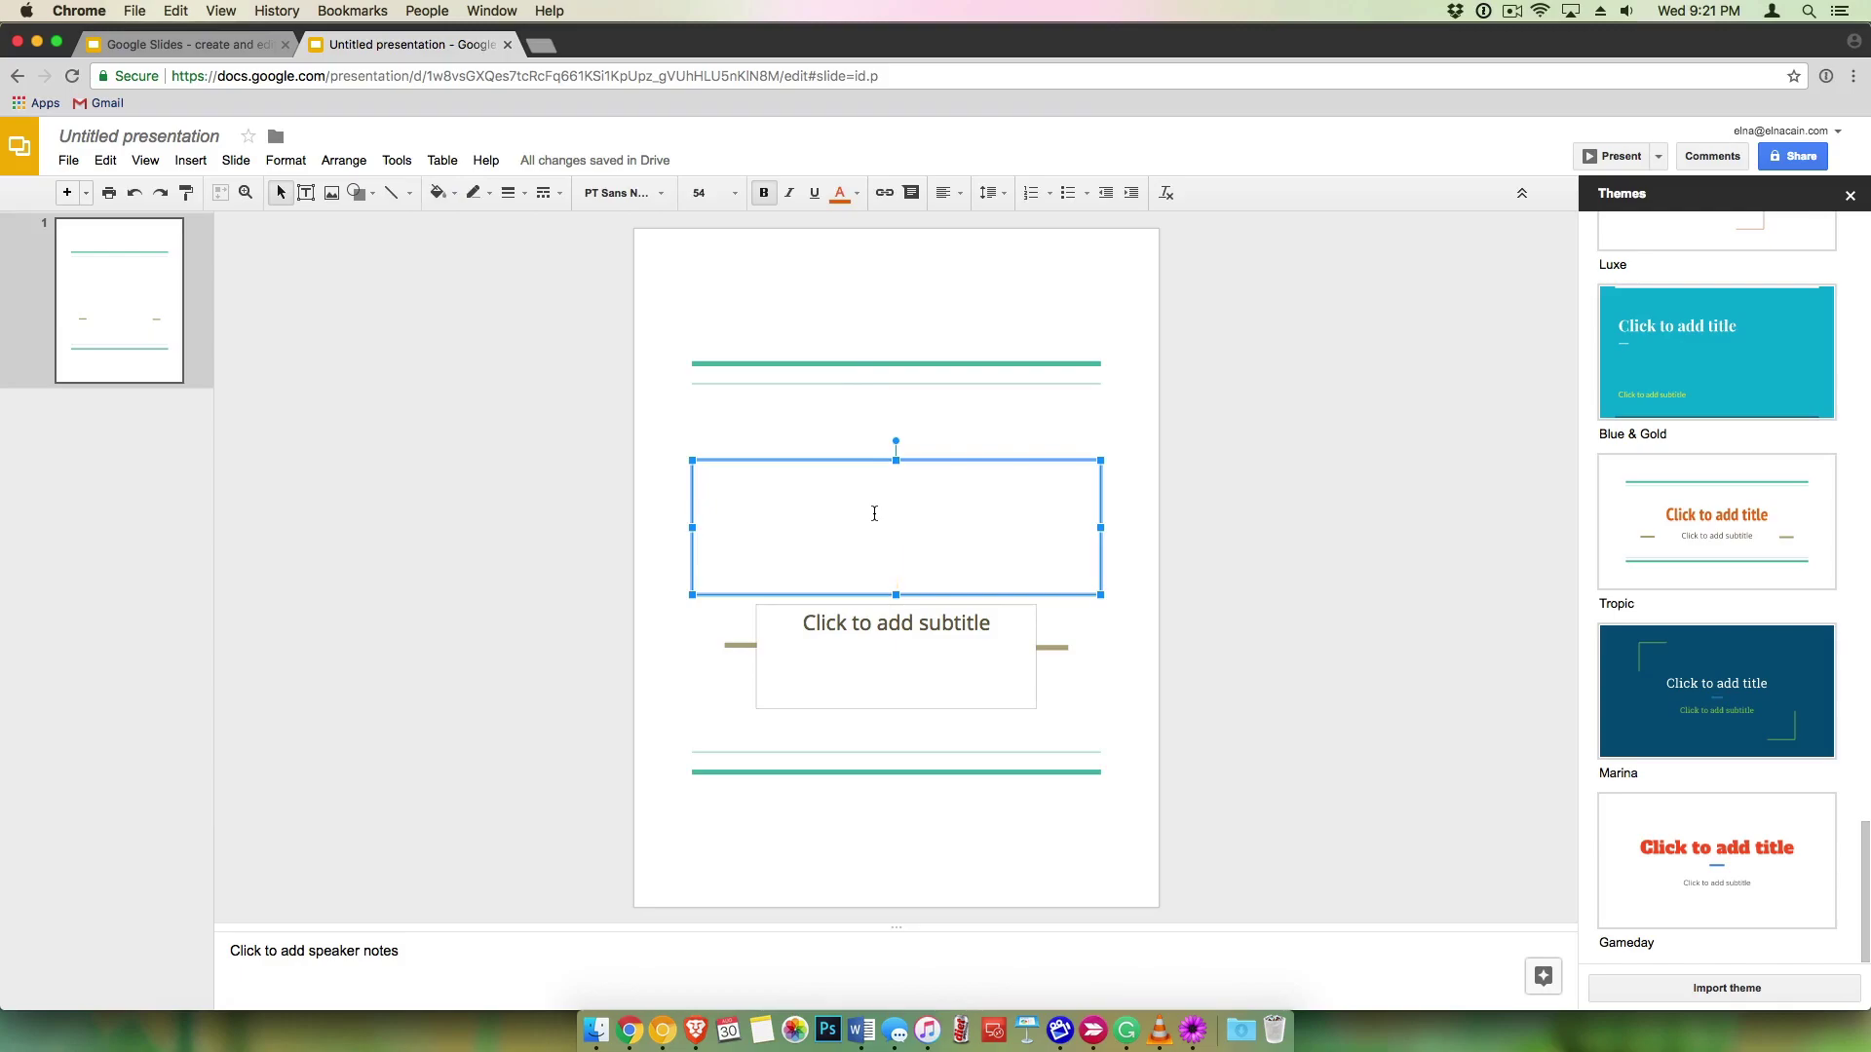
text(5 DA)
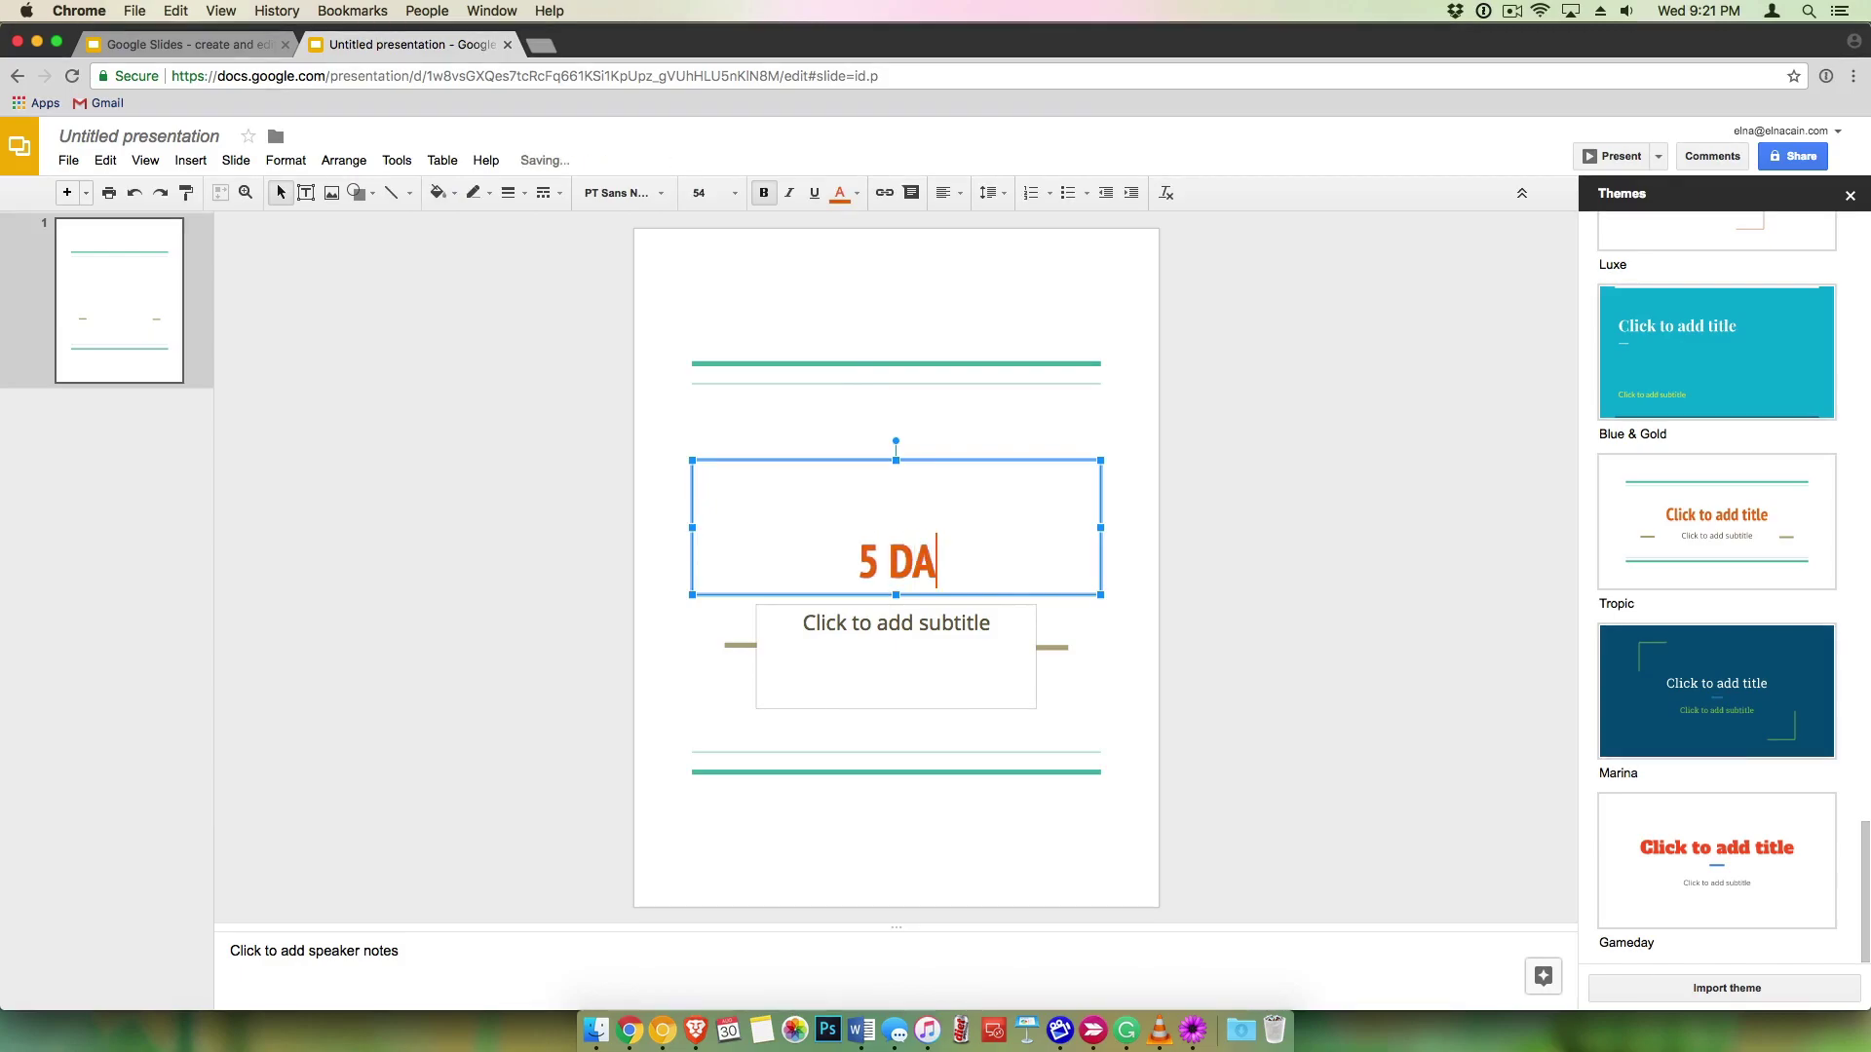
text(Y )
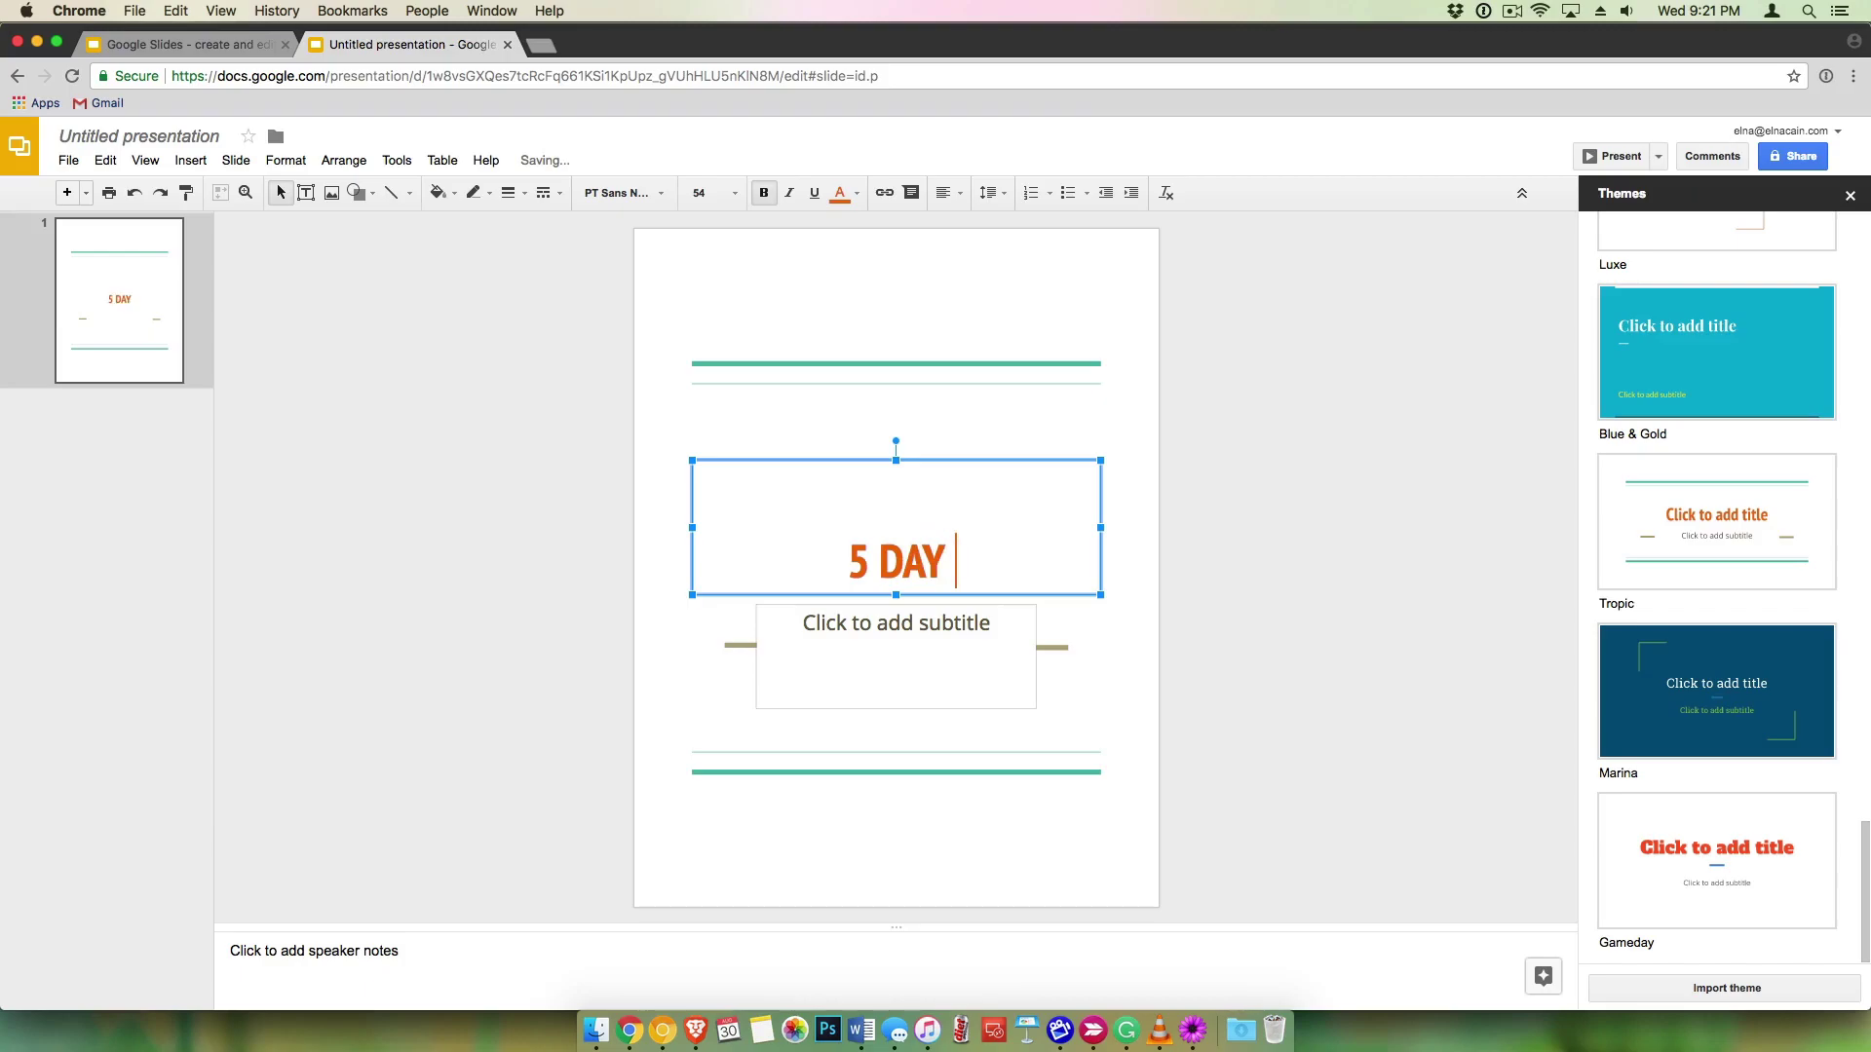
text(GET FIT)
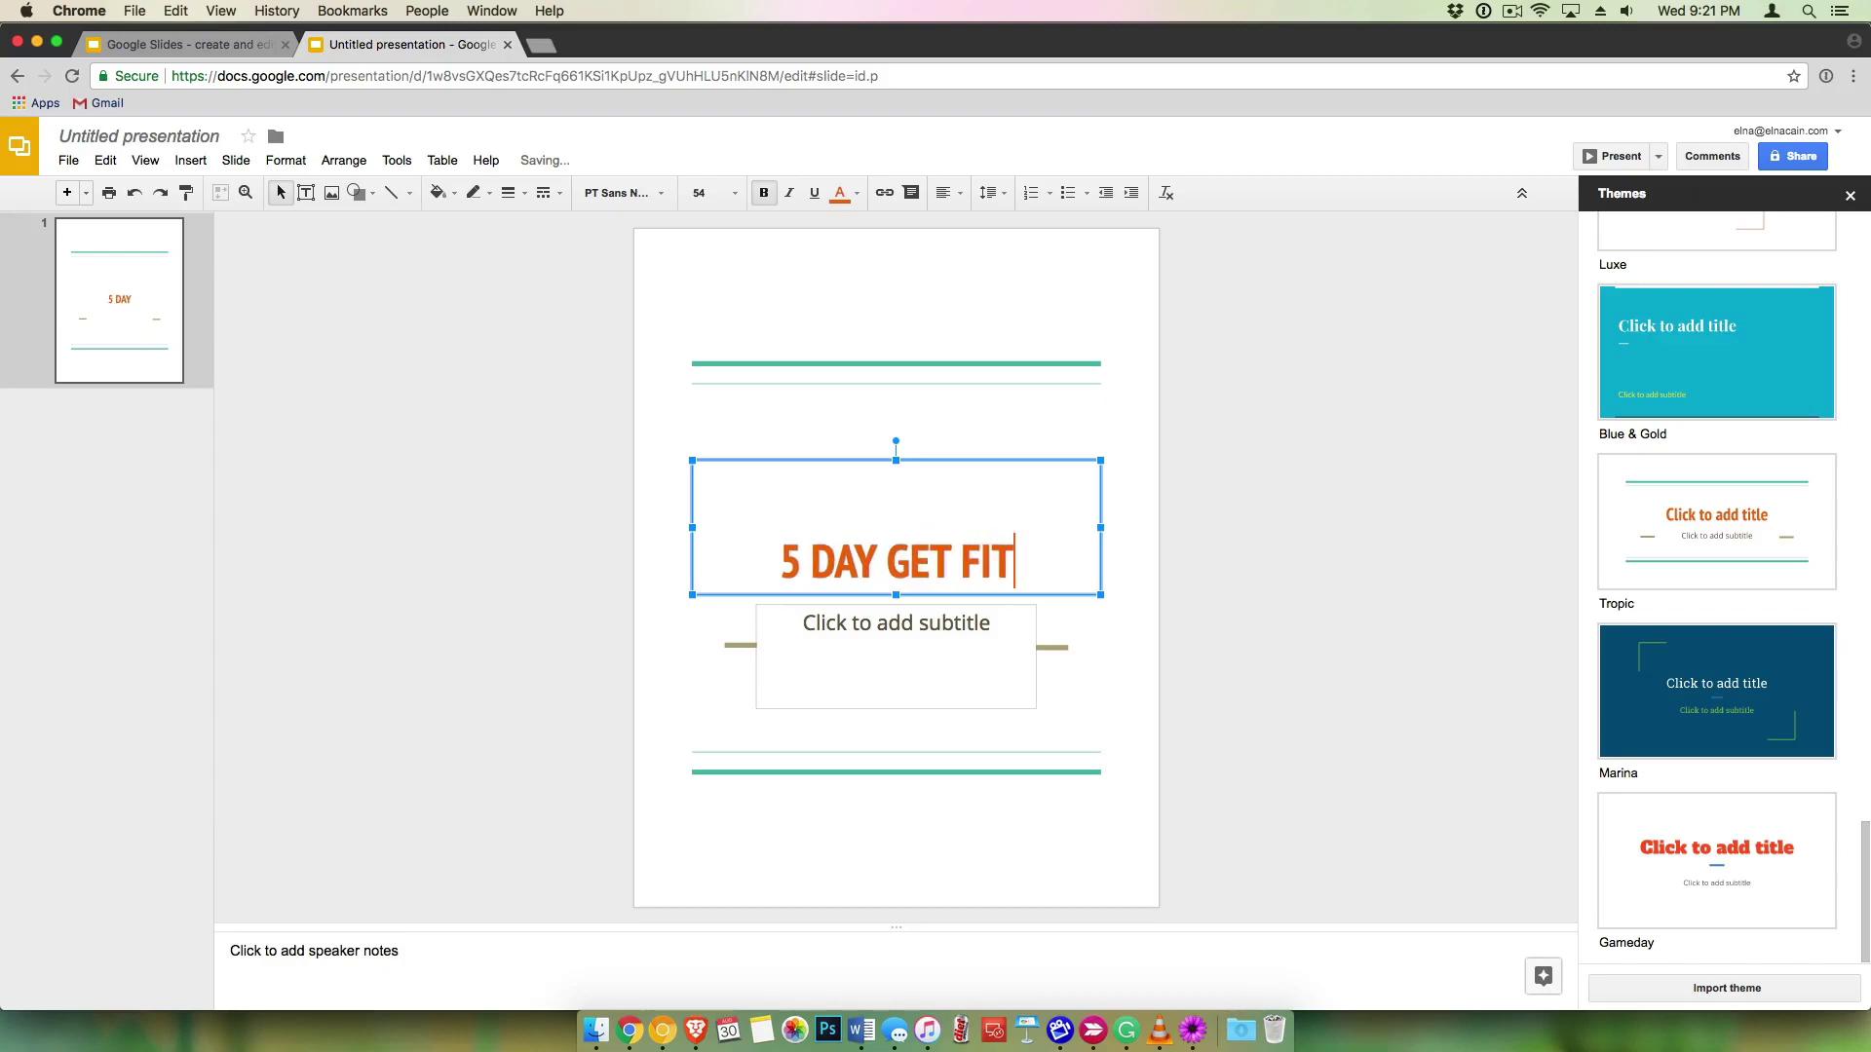
text( PLAN FOR )
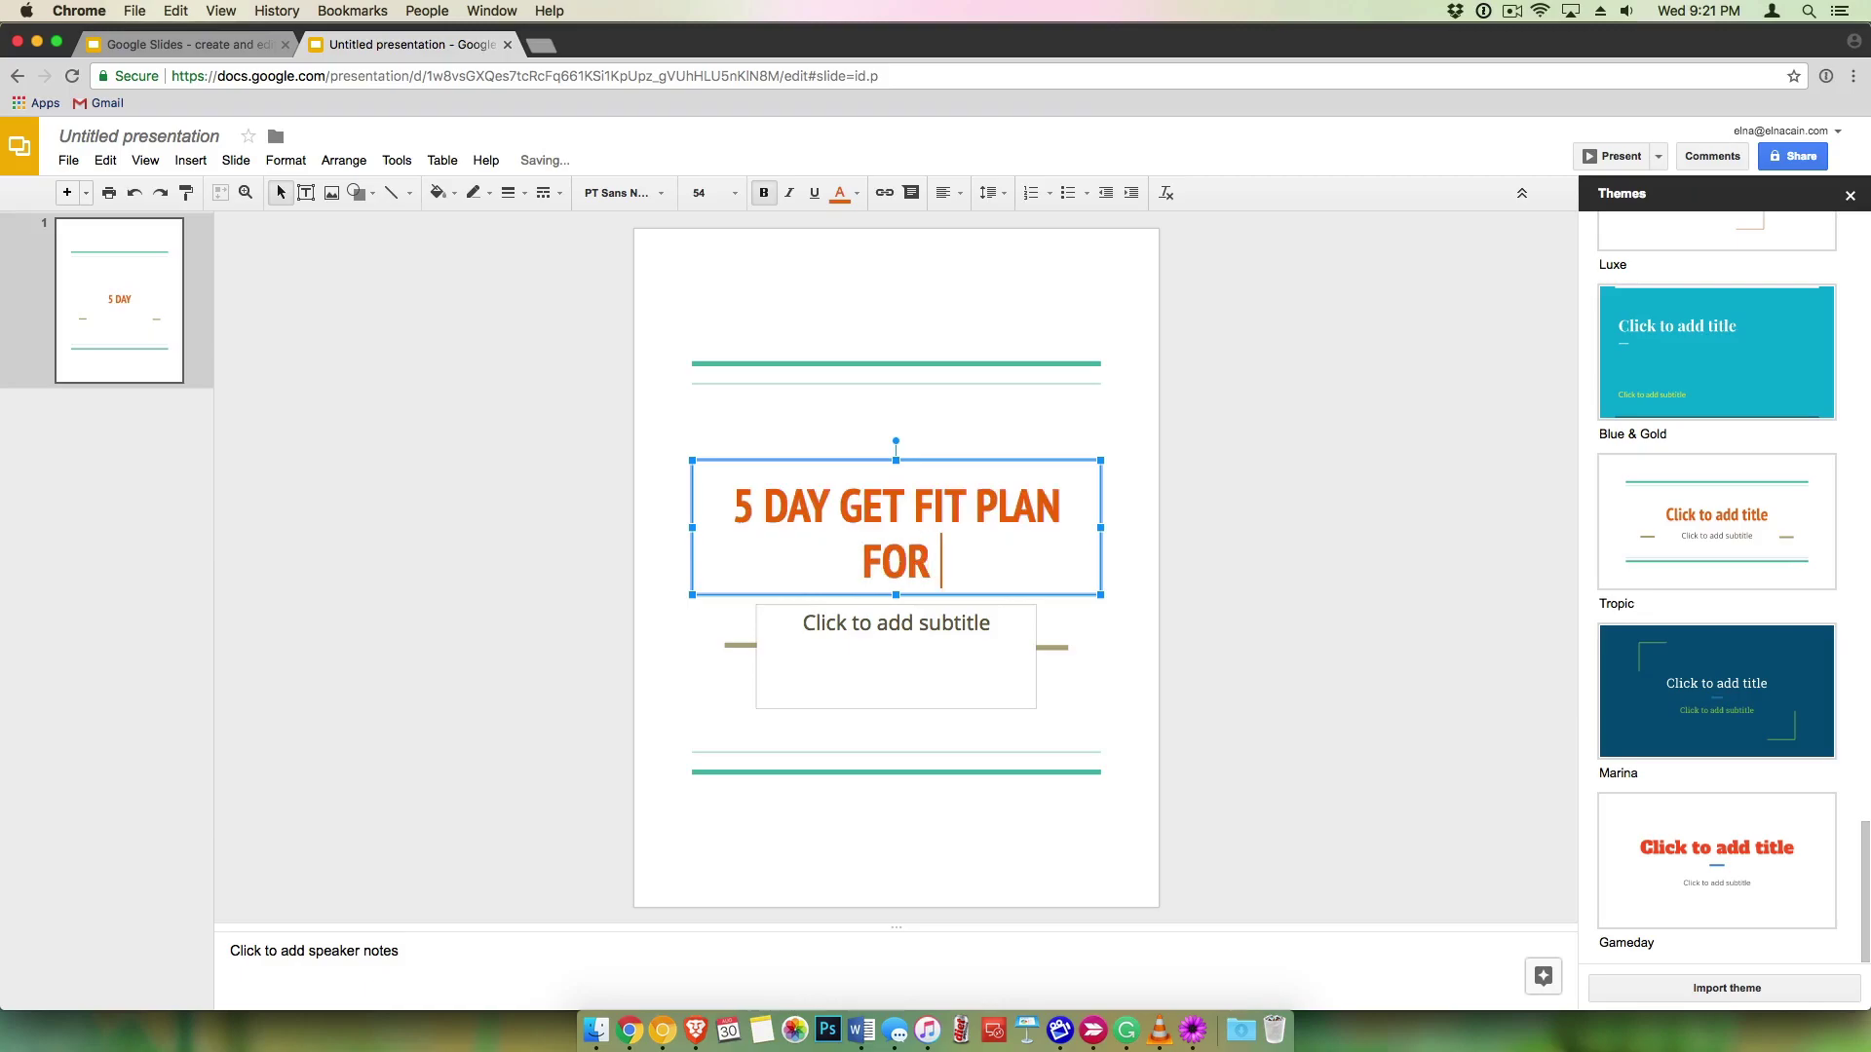
text(POSTPARTUM M)
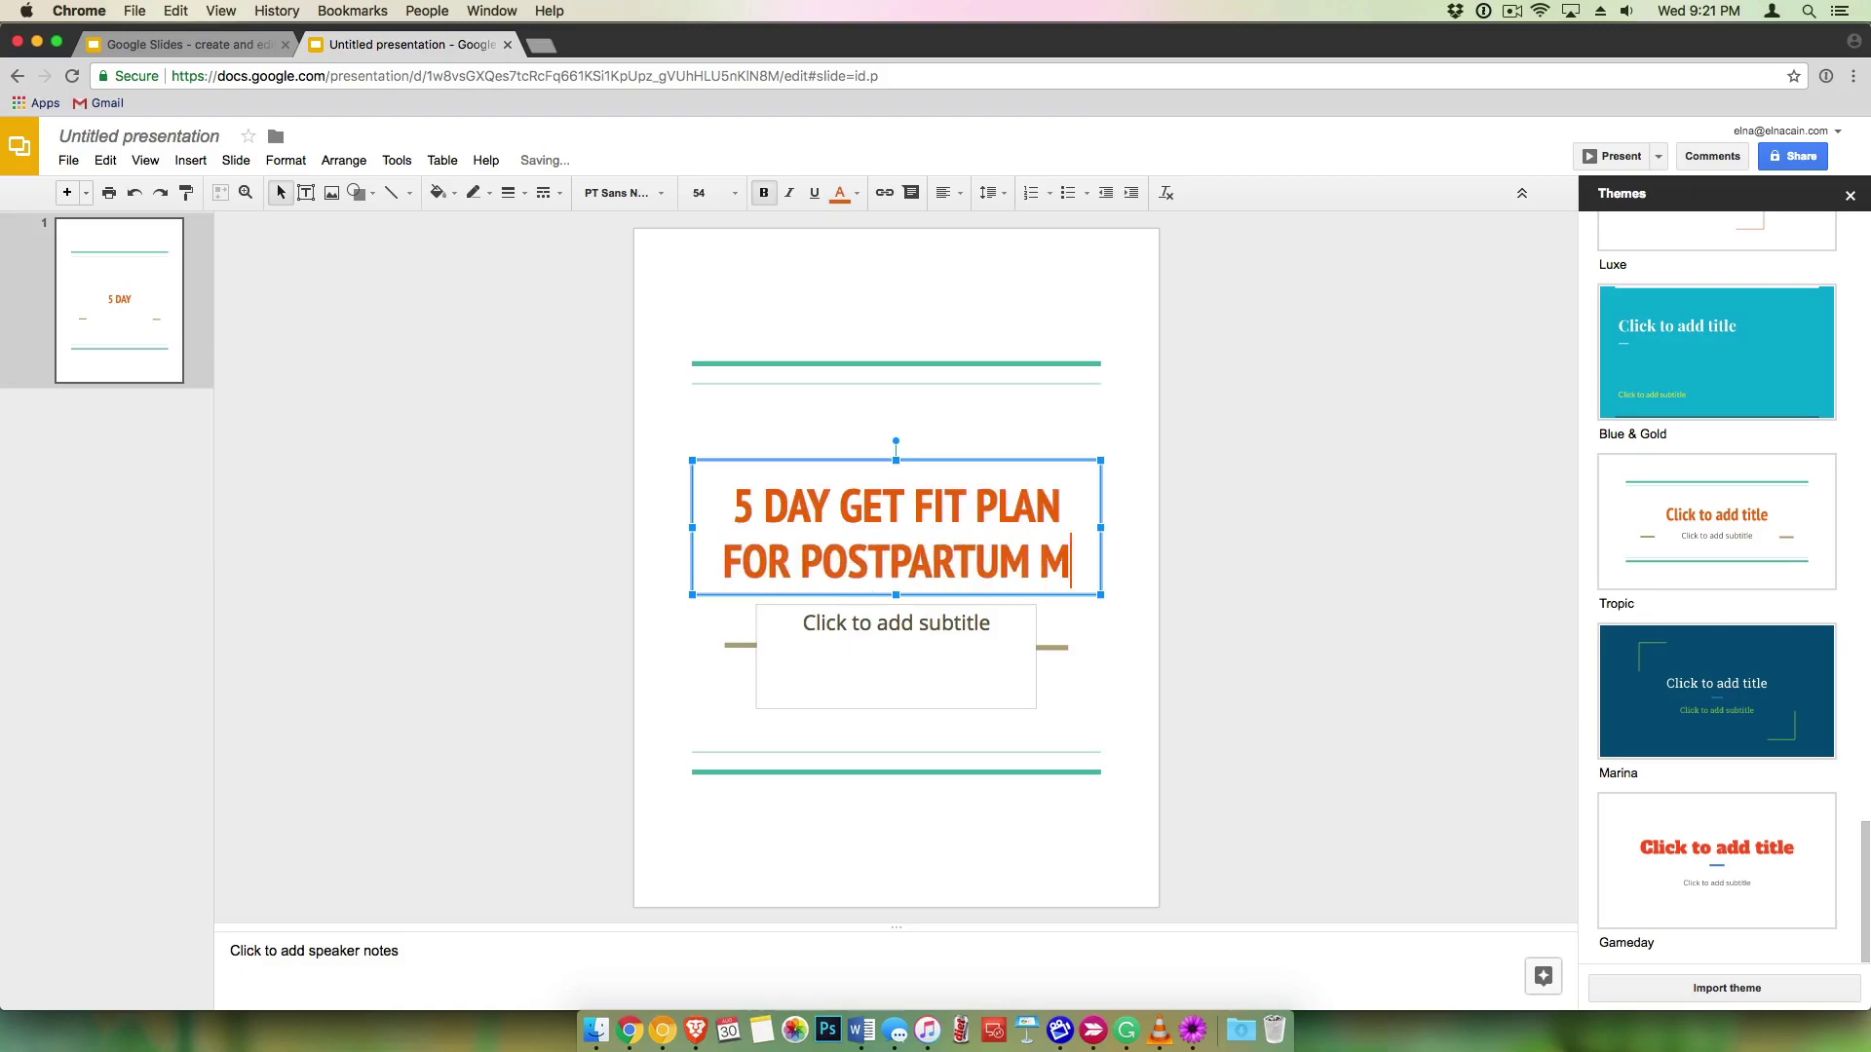
text(OMS)
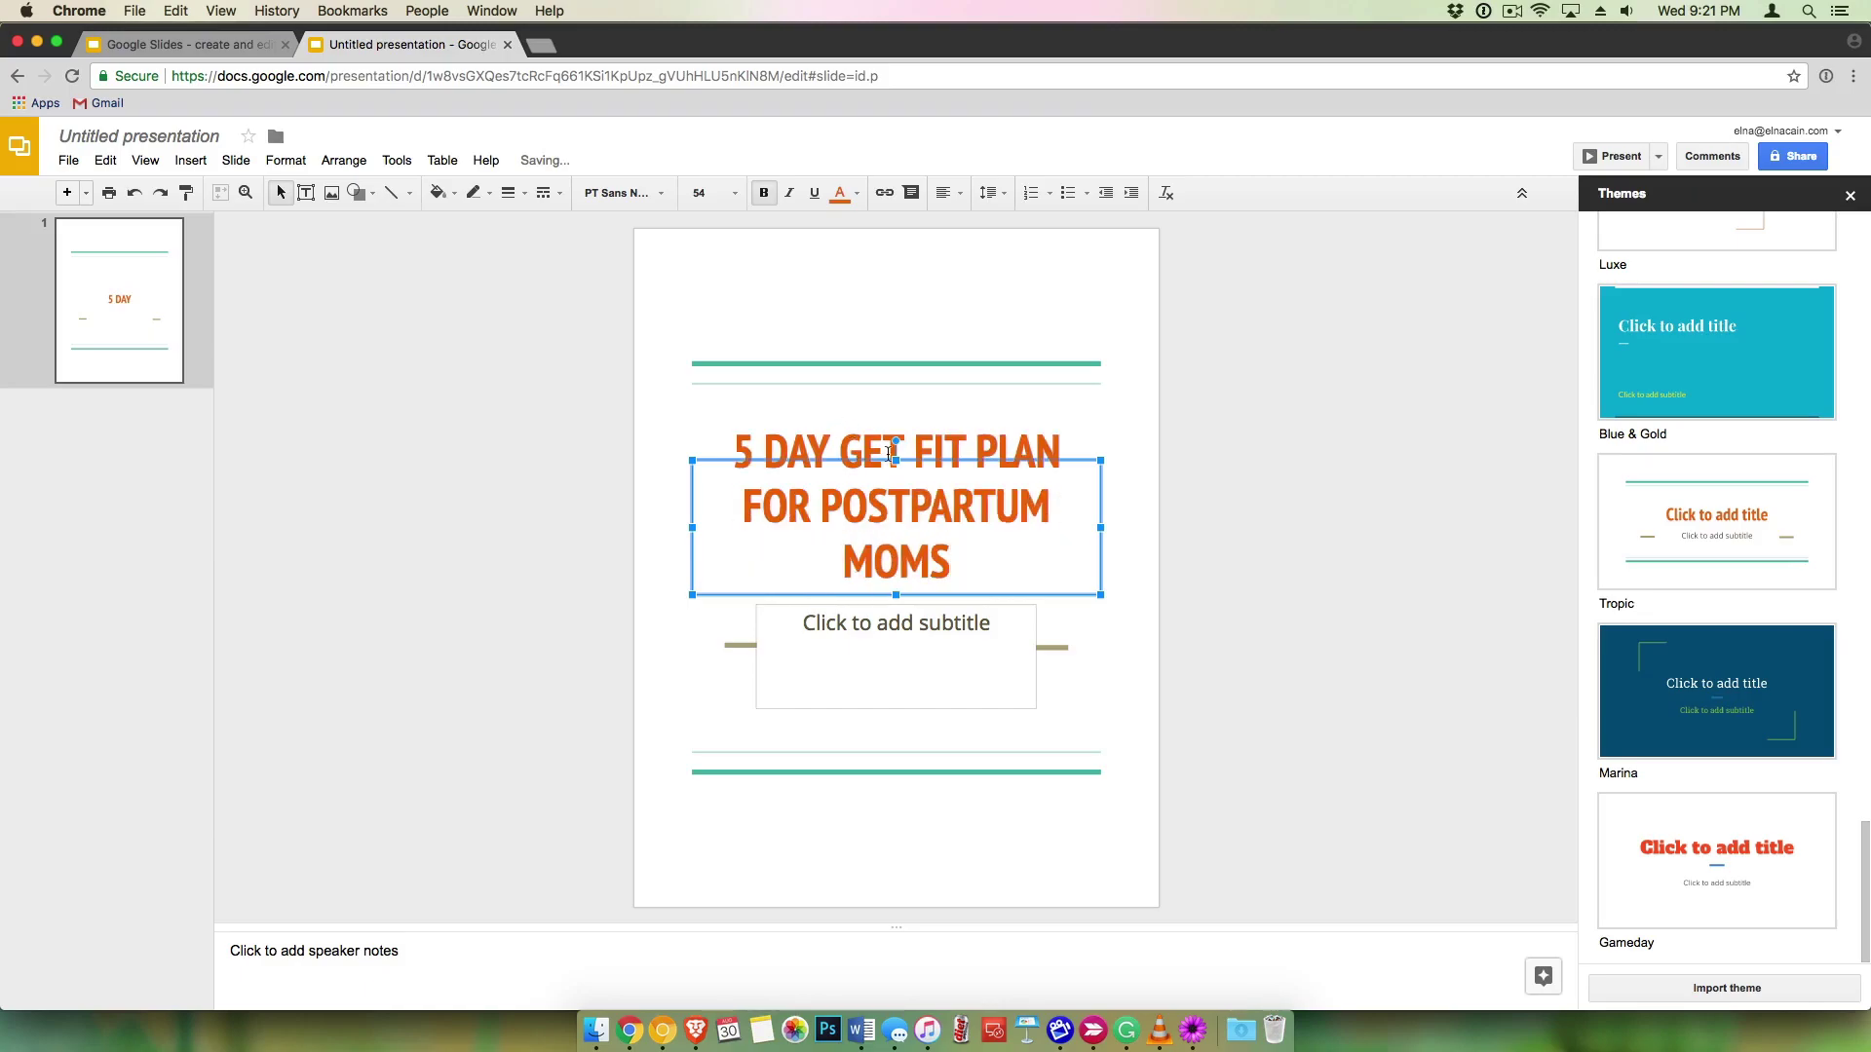
click(890, 411)
mouse_move(692, 409)
mouse_down()
mouse_move(692, 234)
mouse_move(692, 430)
mouse_up()
click(711, 366)
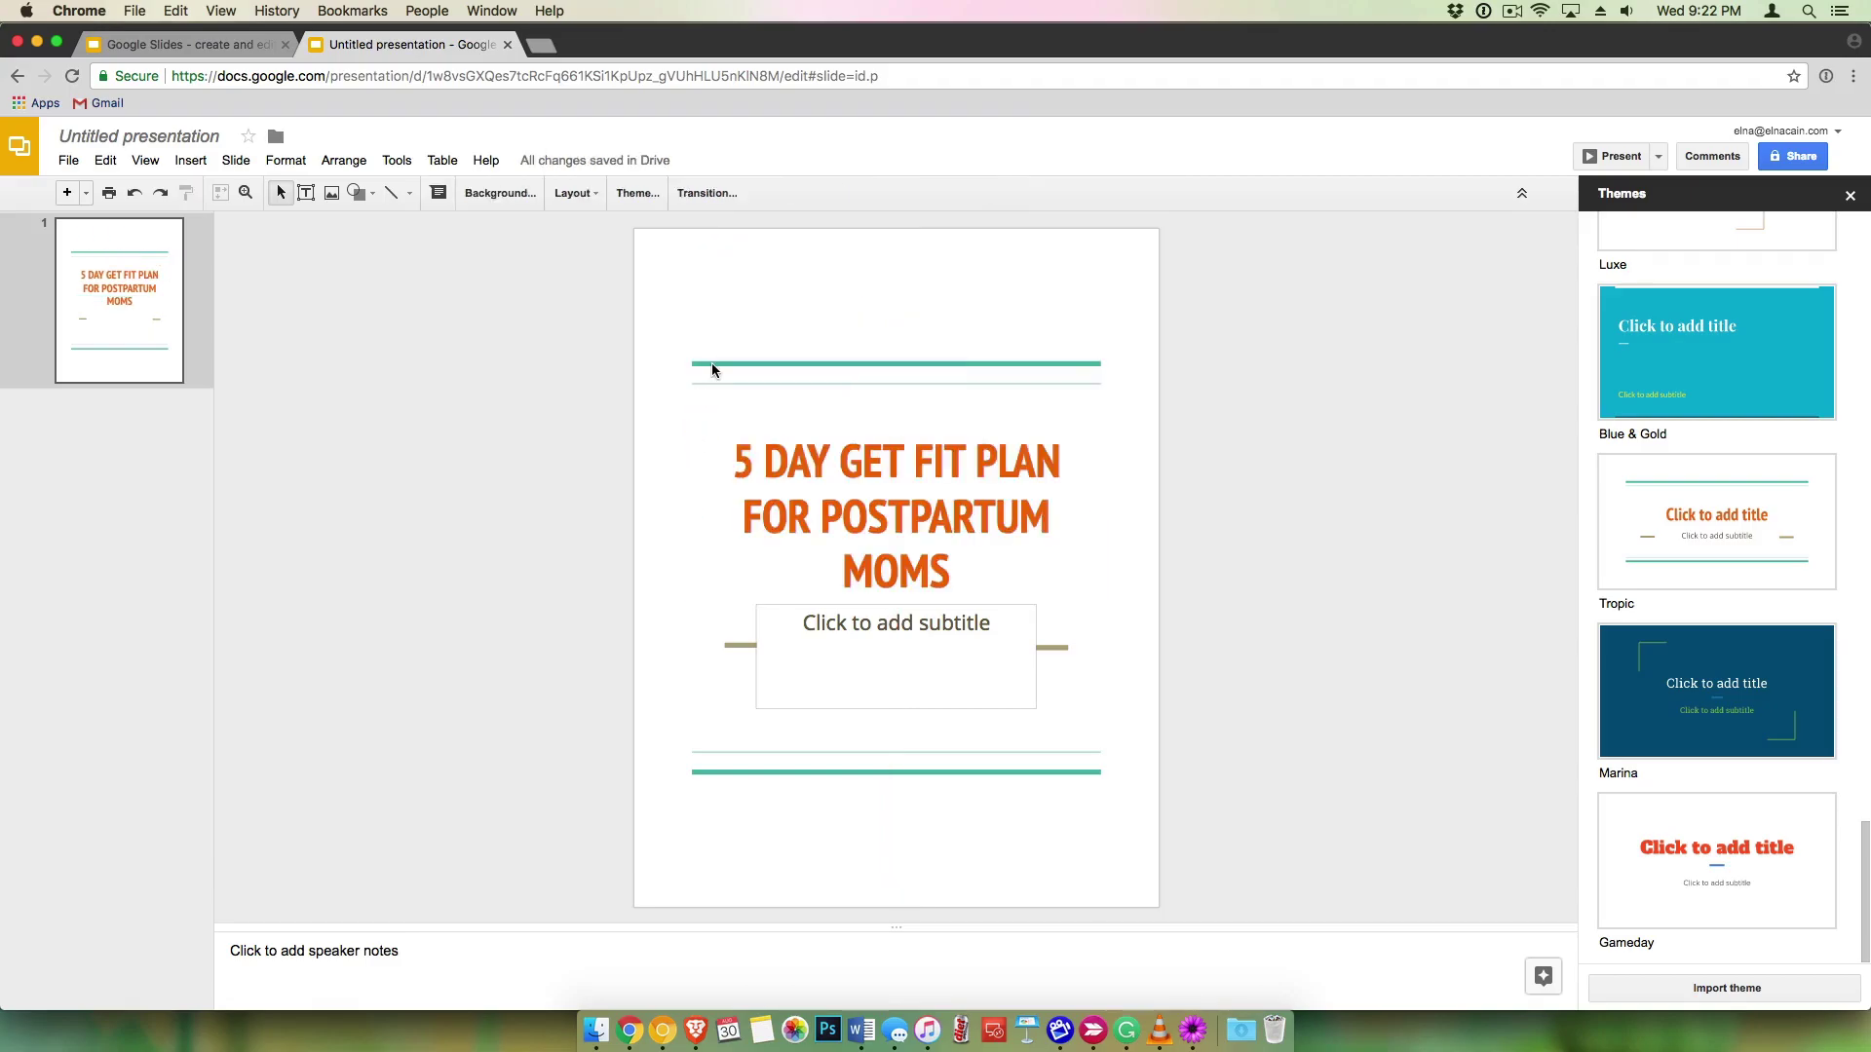
click(824, 464)
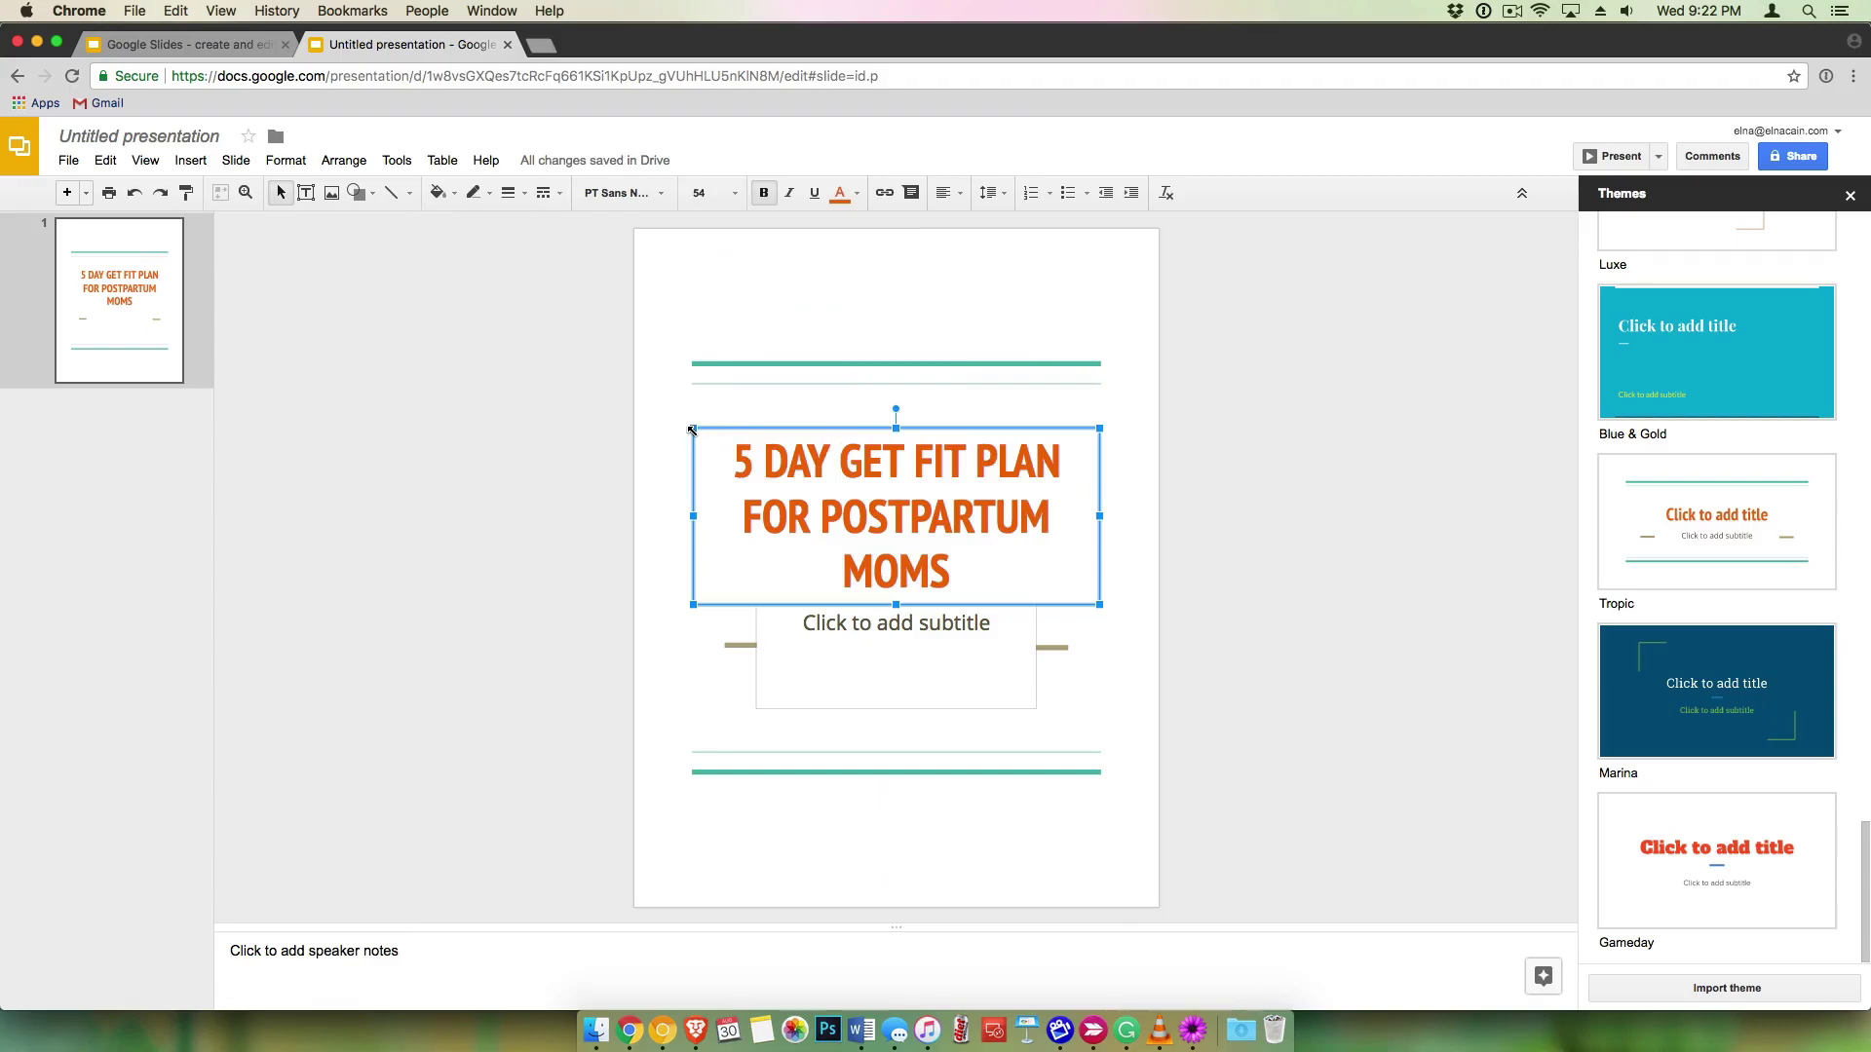
drag(700, 435, 700, 406)
Step: Enter the author's name in the subtitle and move it near the page bottom
click(896, 629)
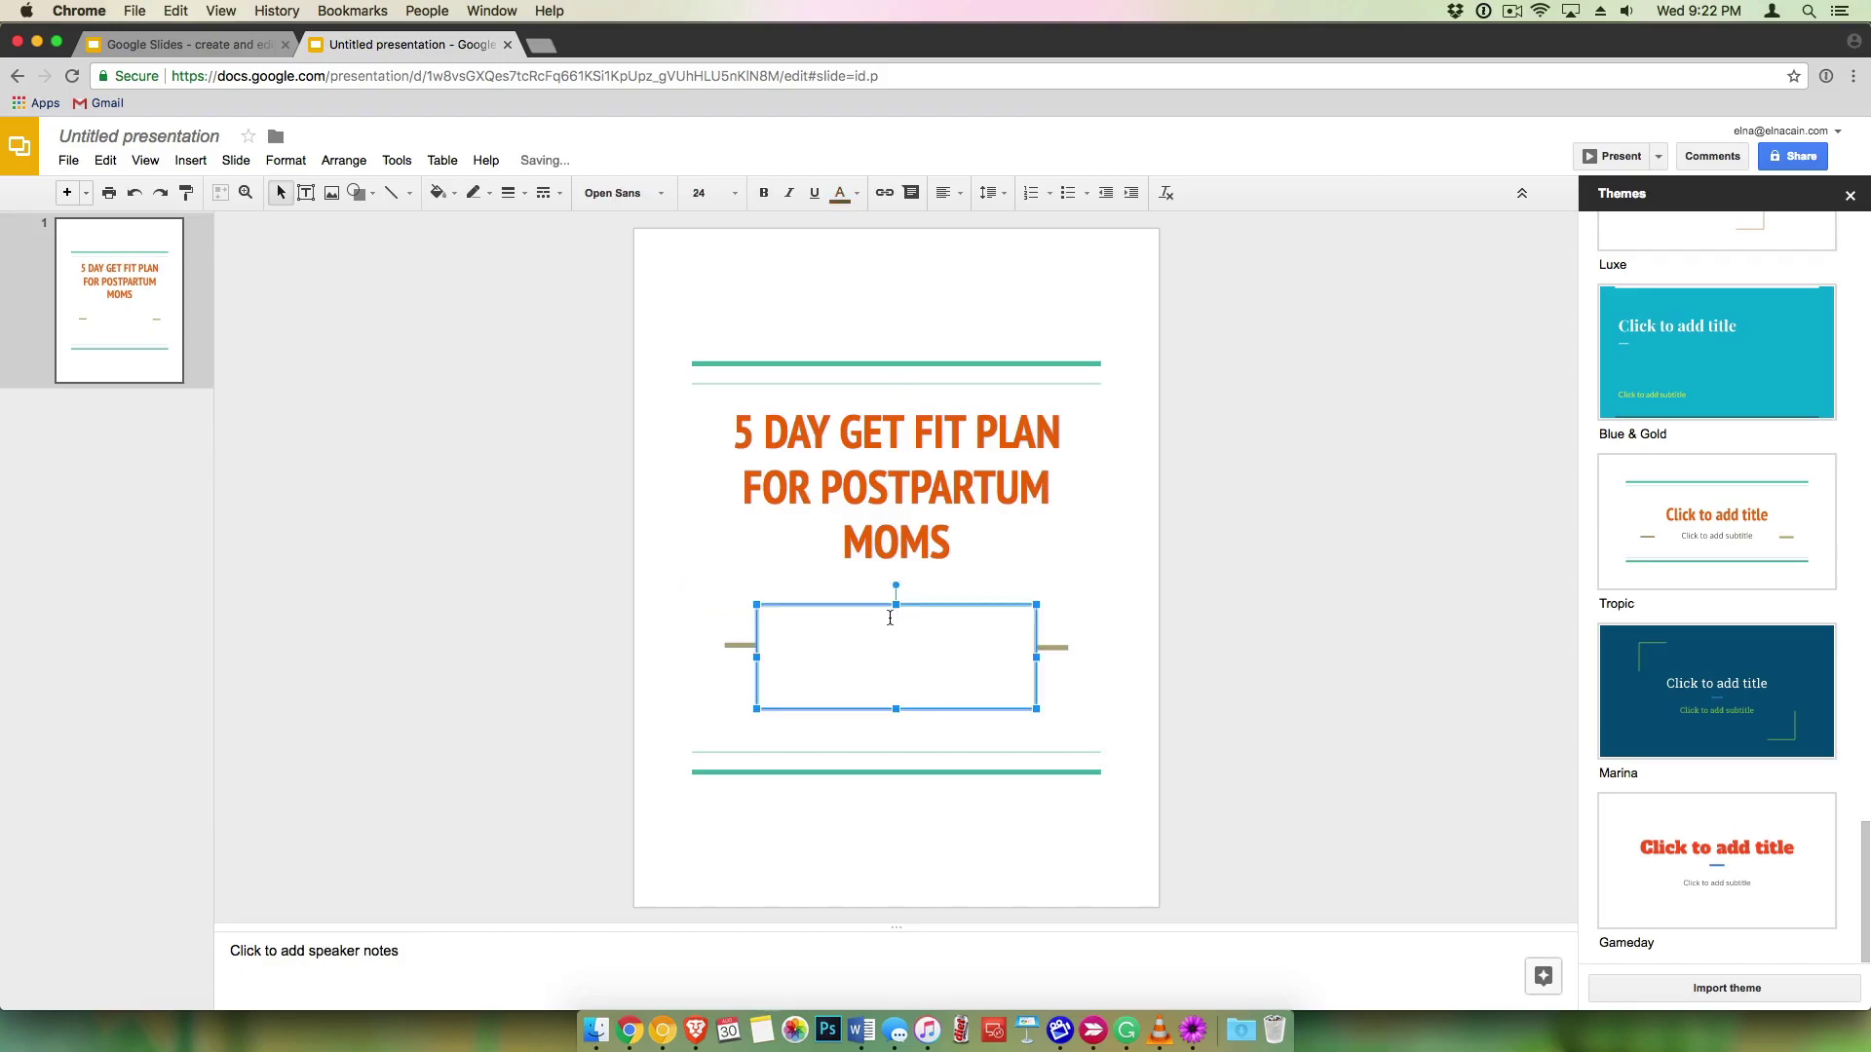
text(ELNA CAIN – TWINSMOMMY)
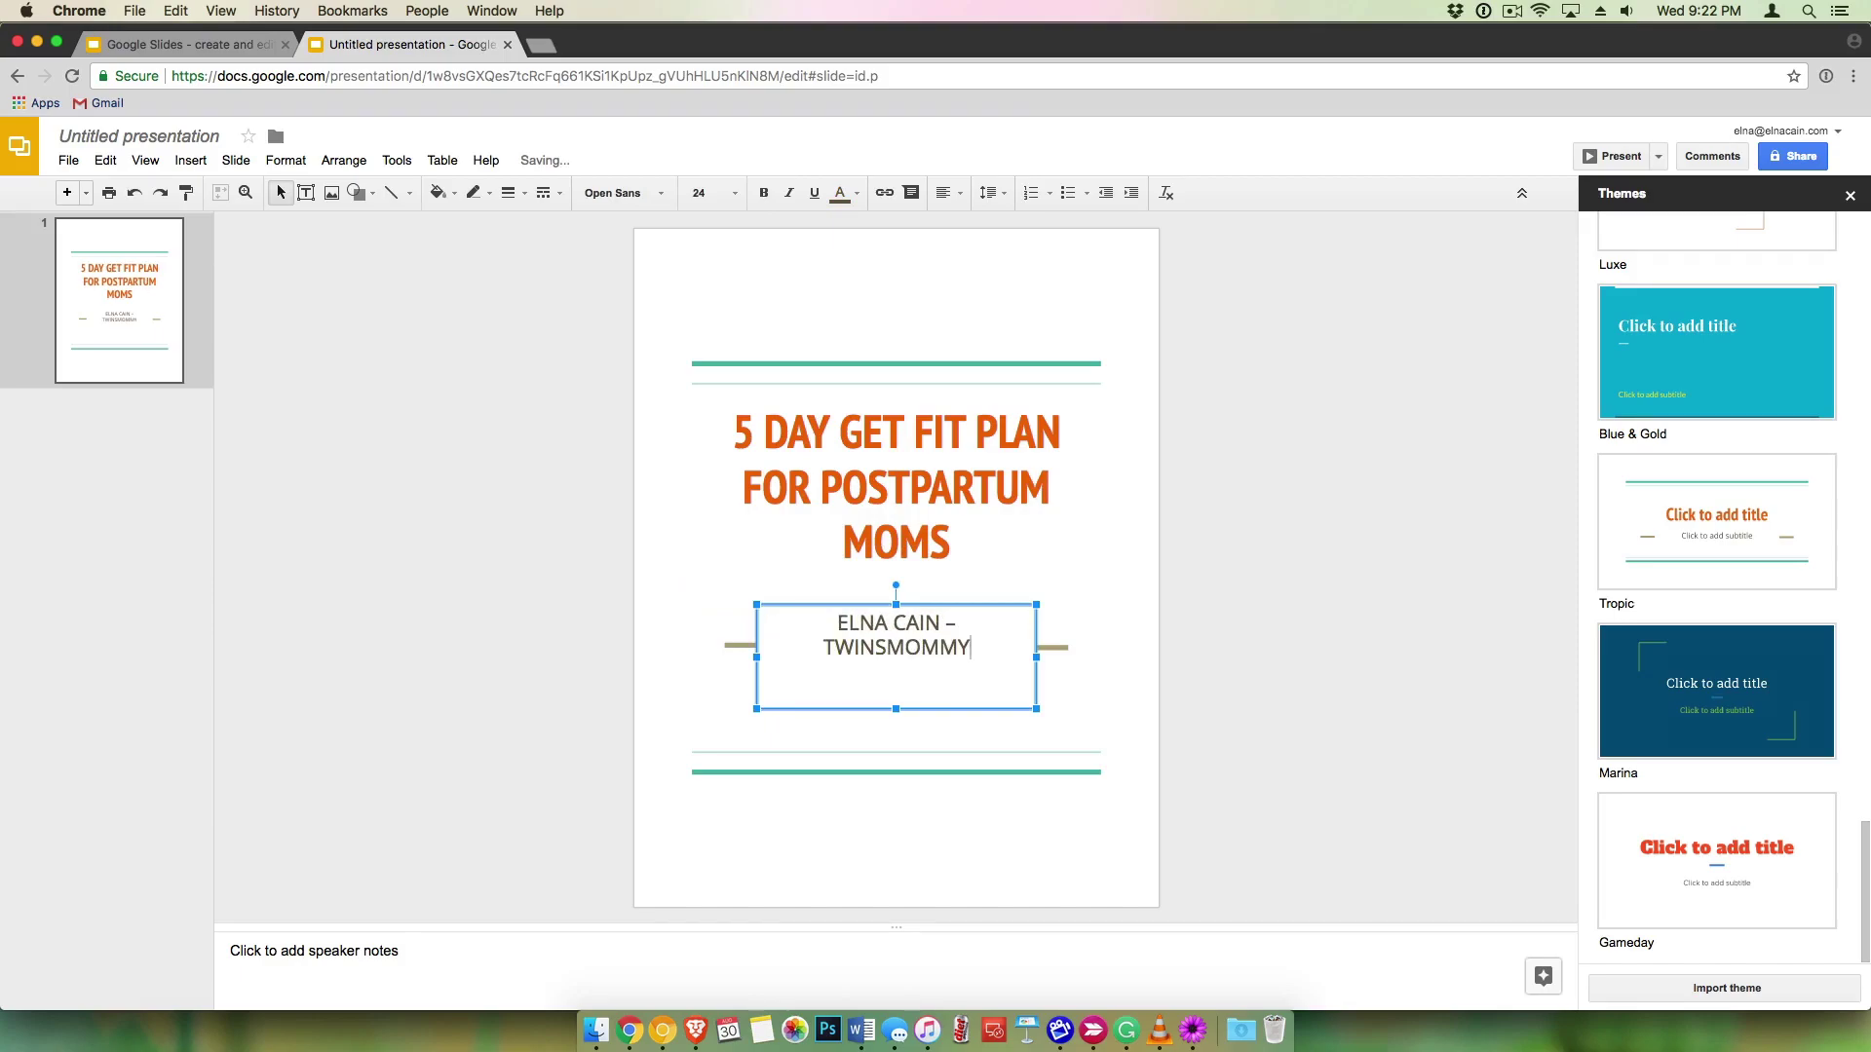
click(700, 598)
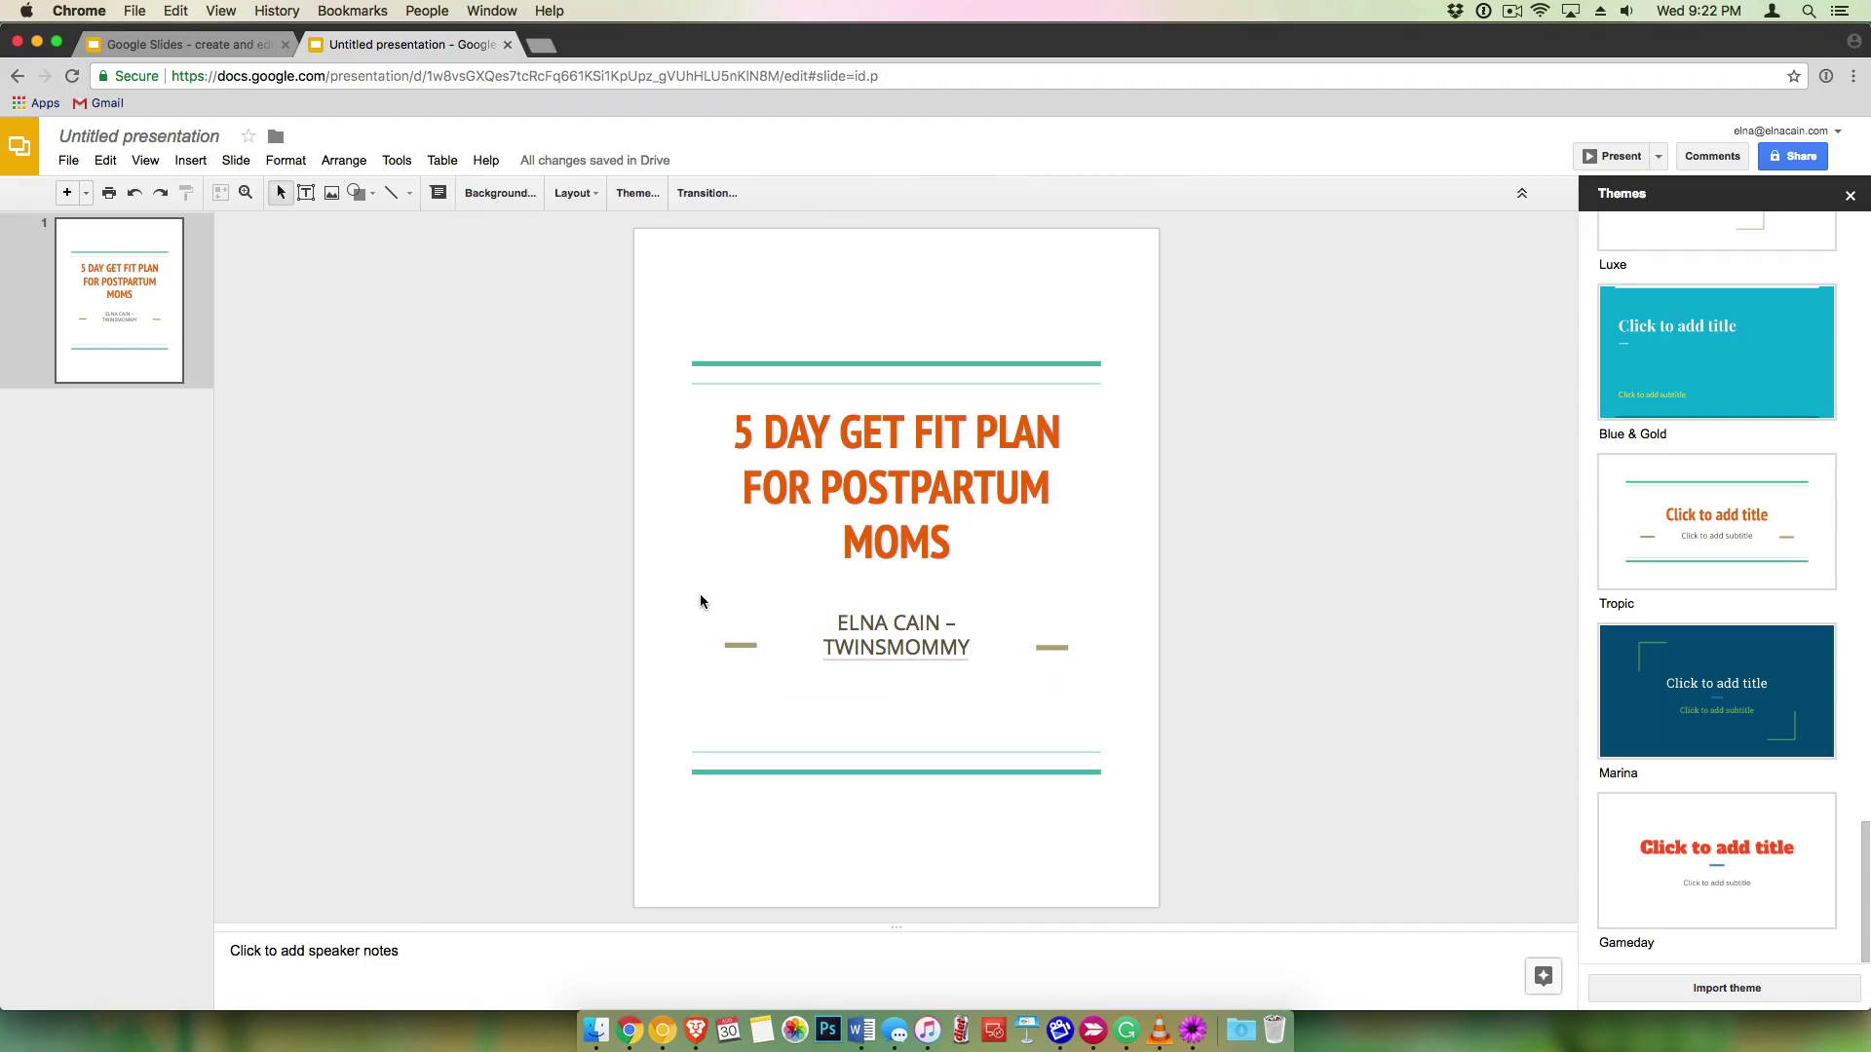
click(910, 628)
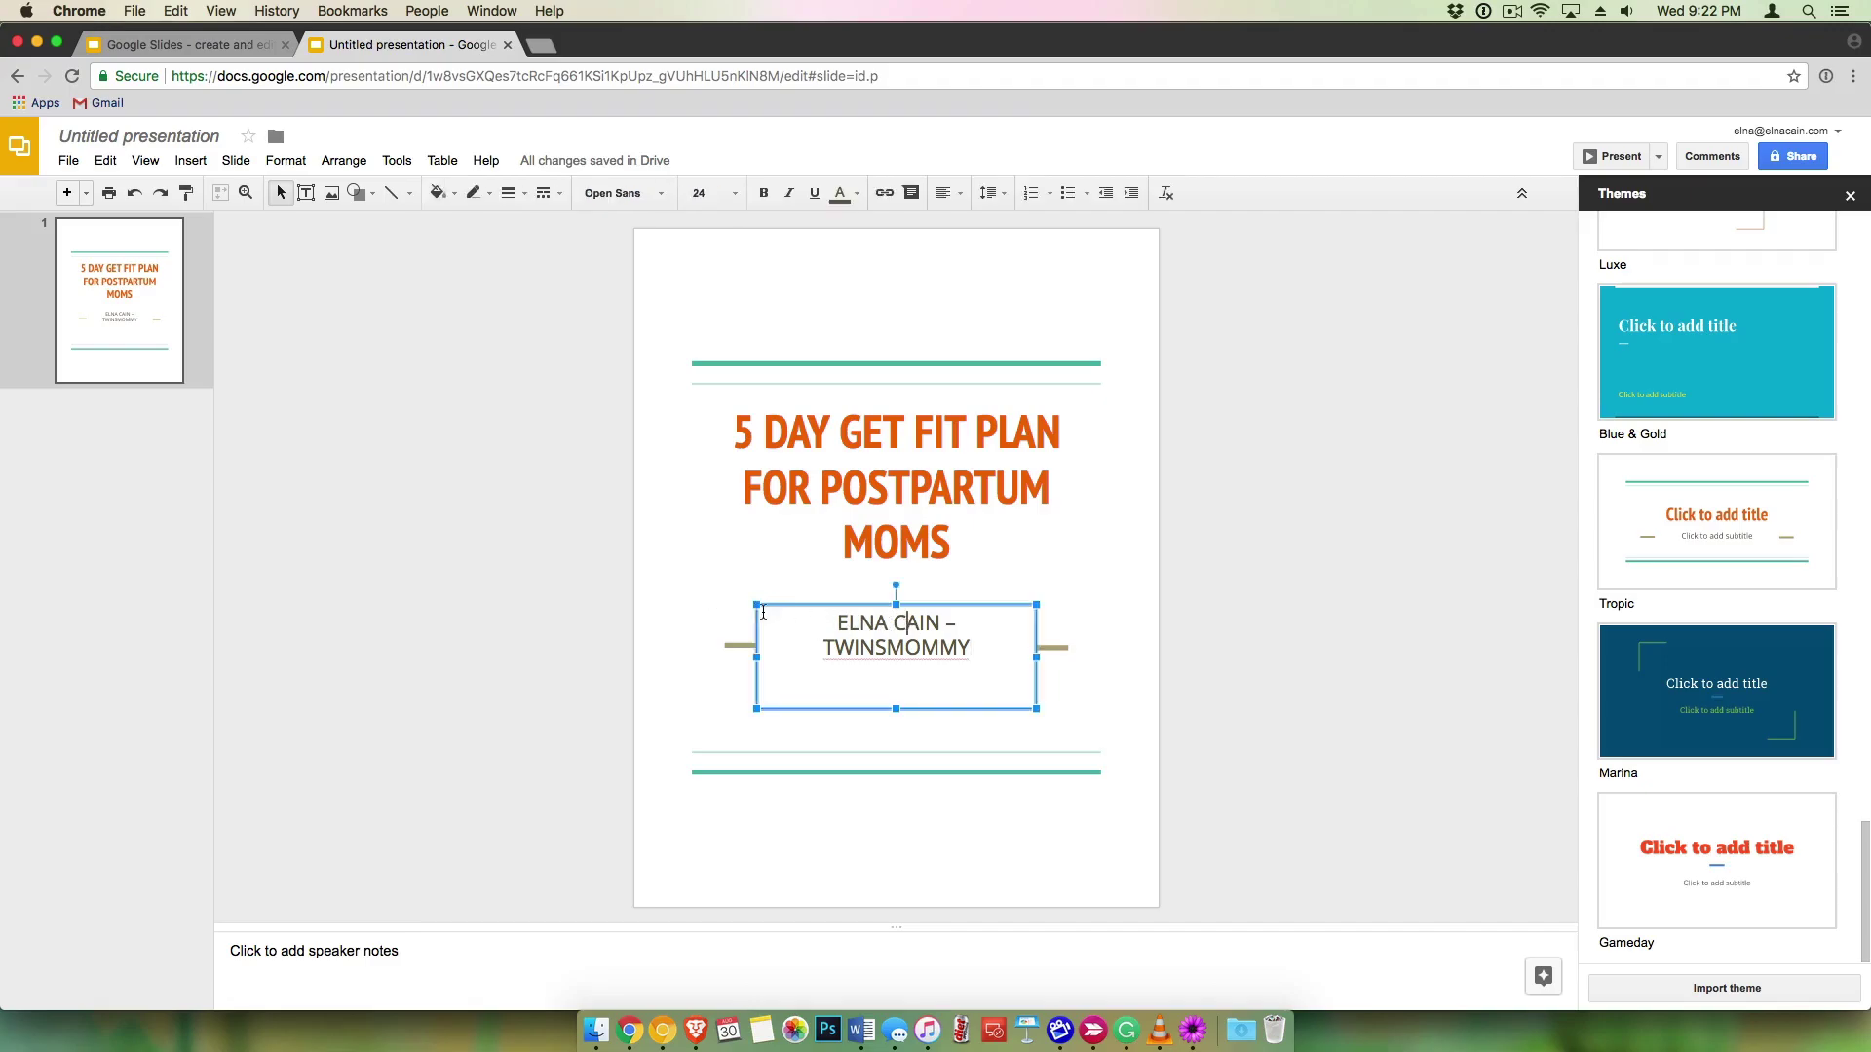
drag(761, 612, 757, 848)
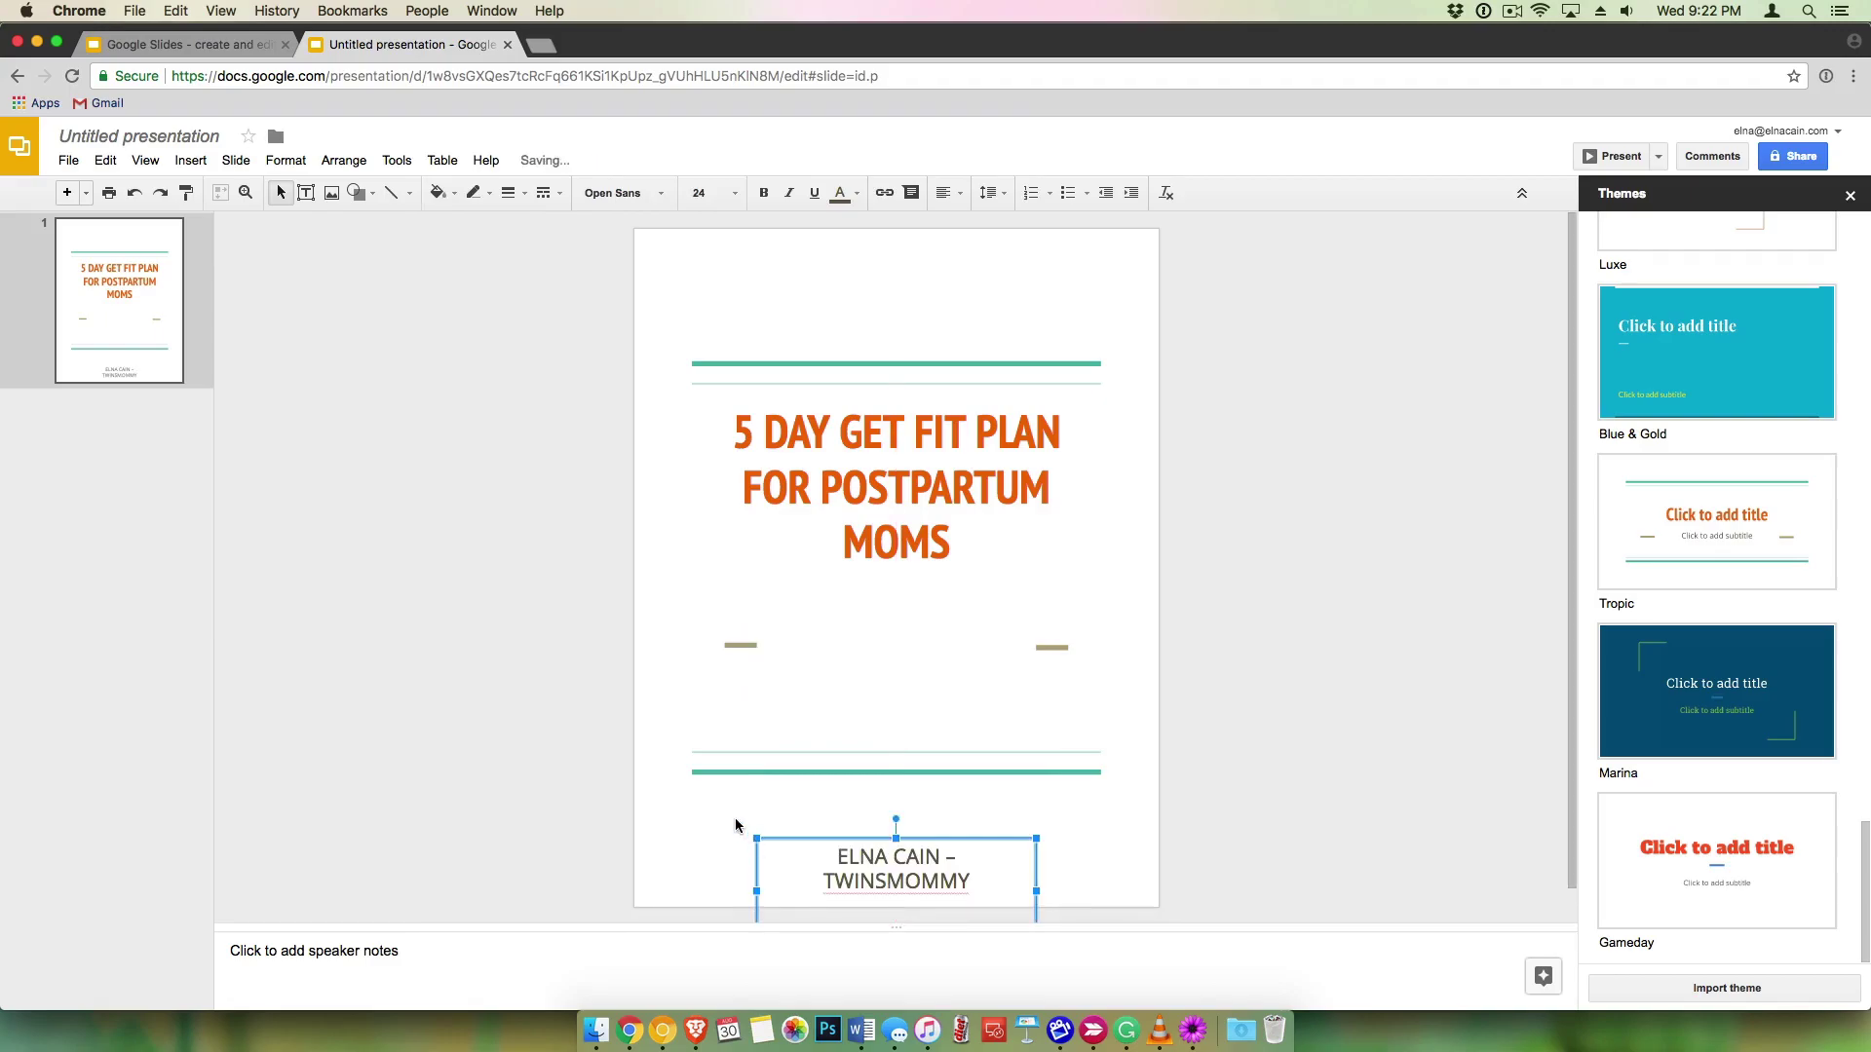
click(736, 826)
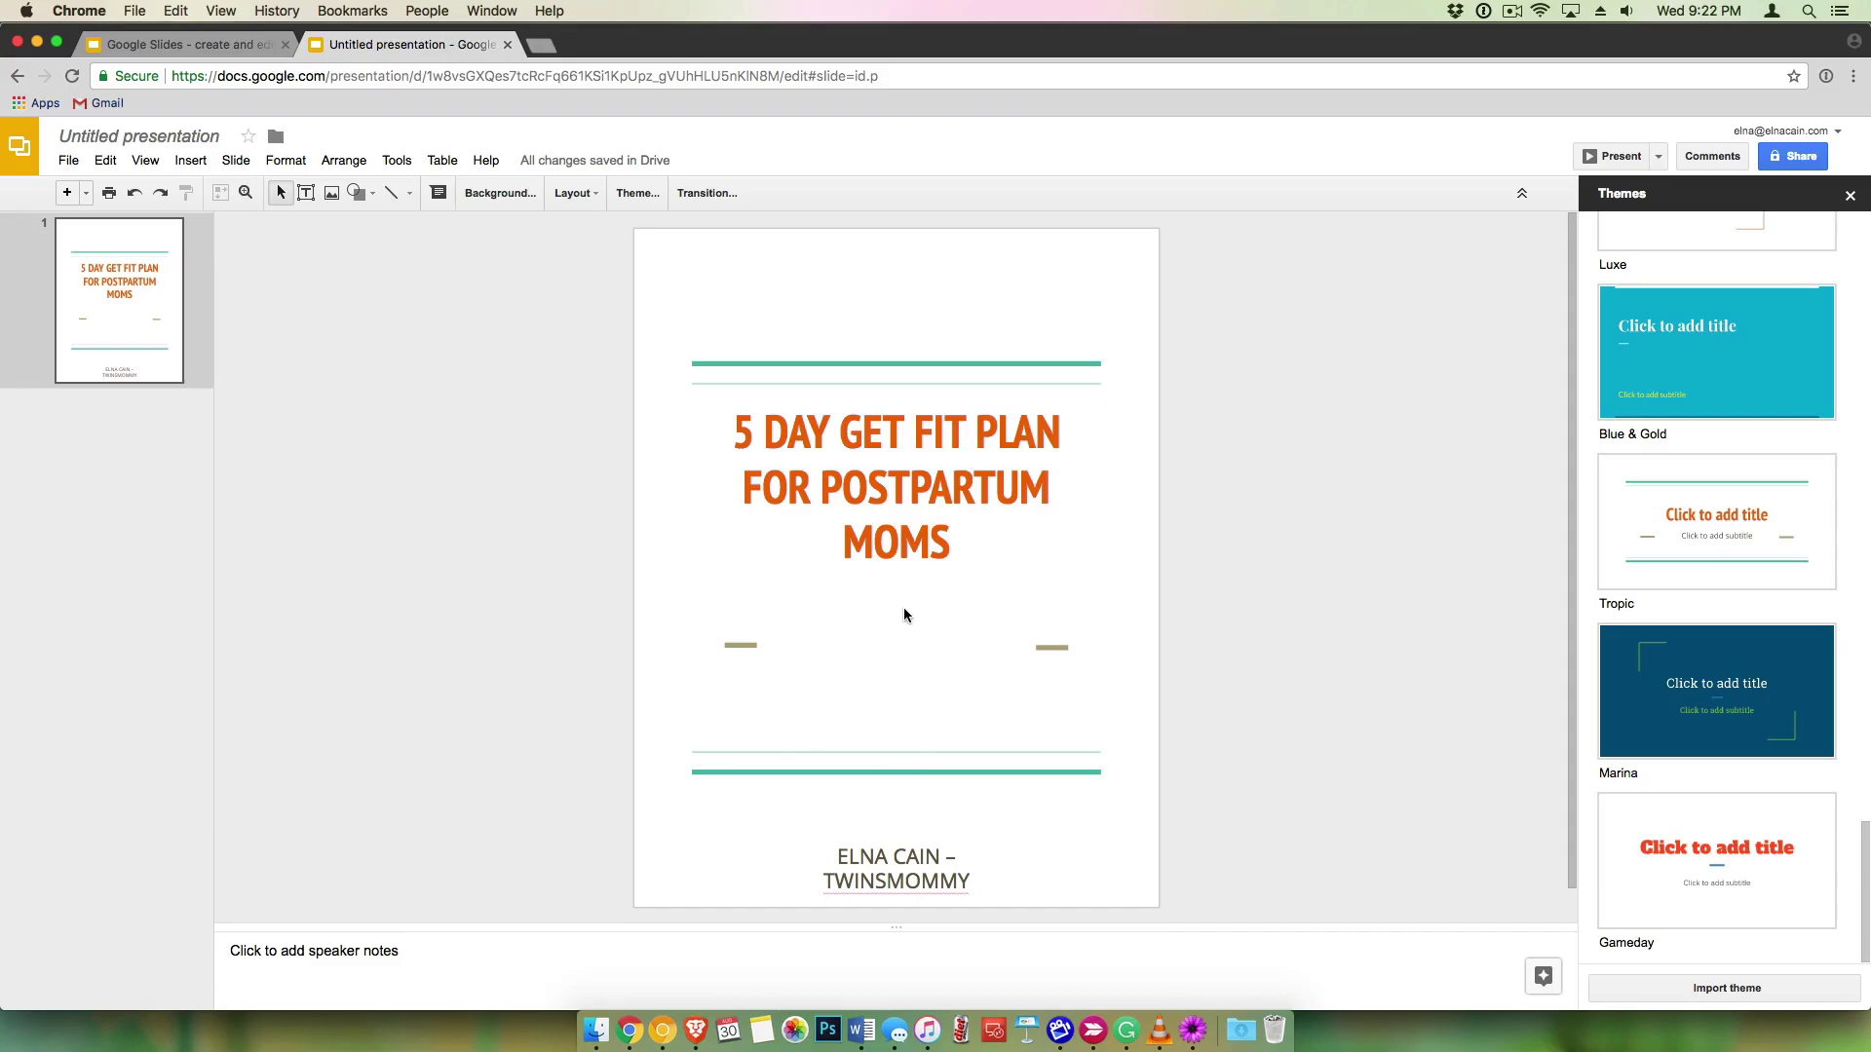
Step: Search images for 'EXERCISE MOM' and insert the photo of a woman with a dumbbell
click(331, 193)
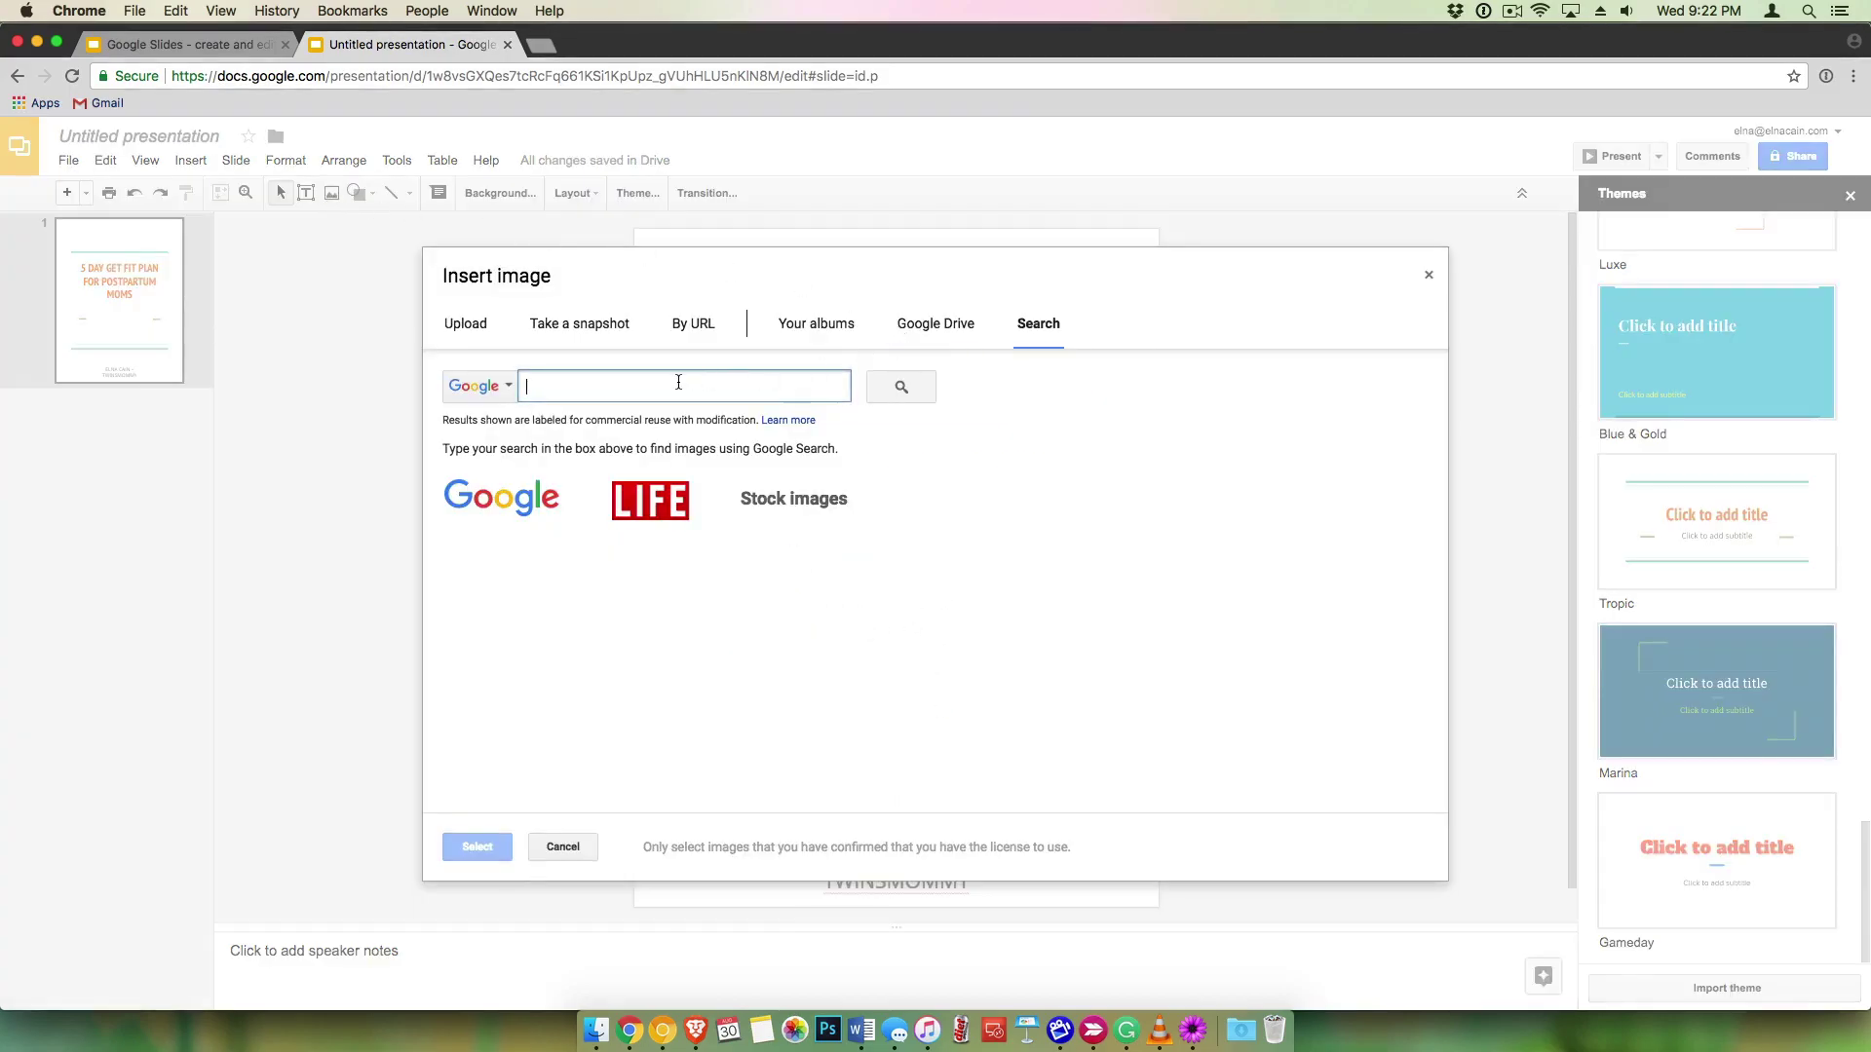
text(EXERC)
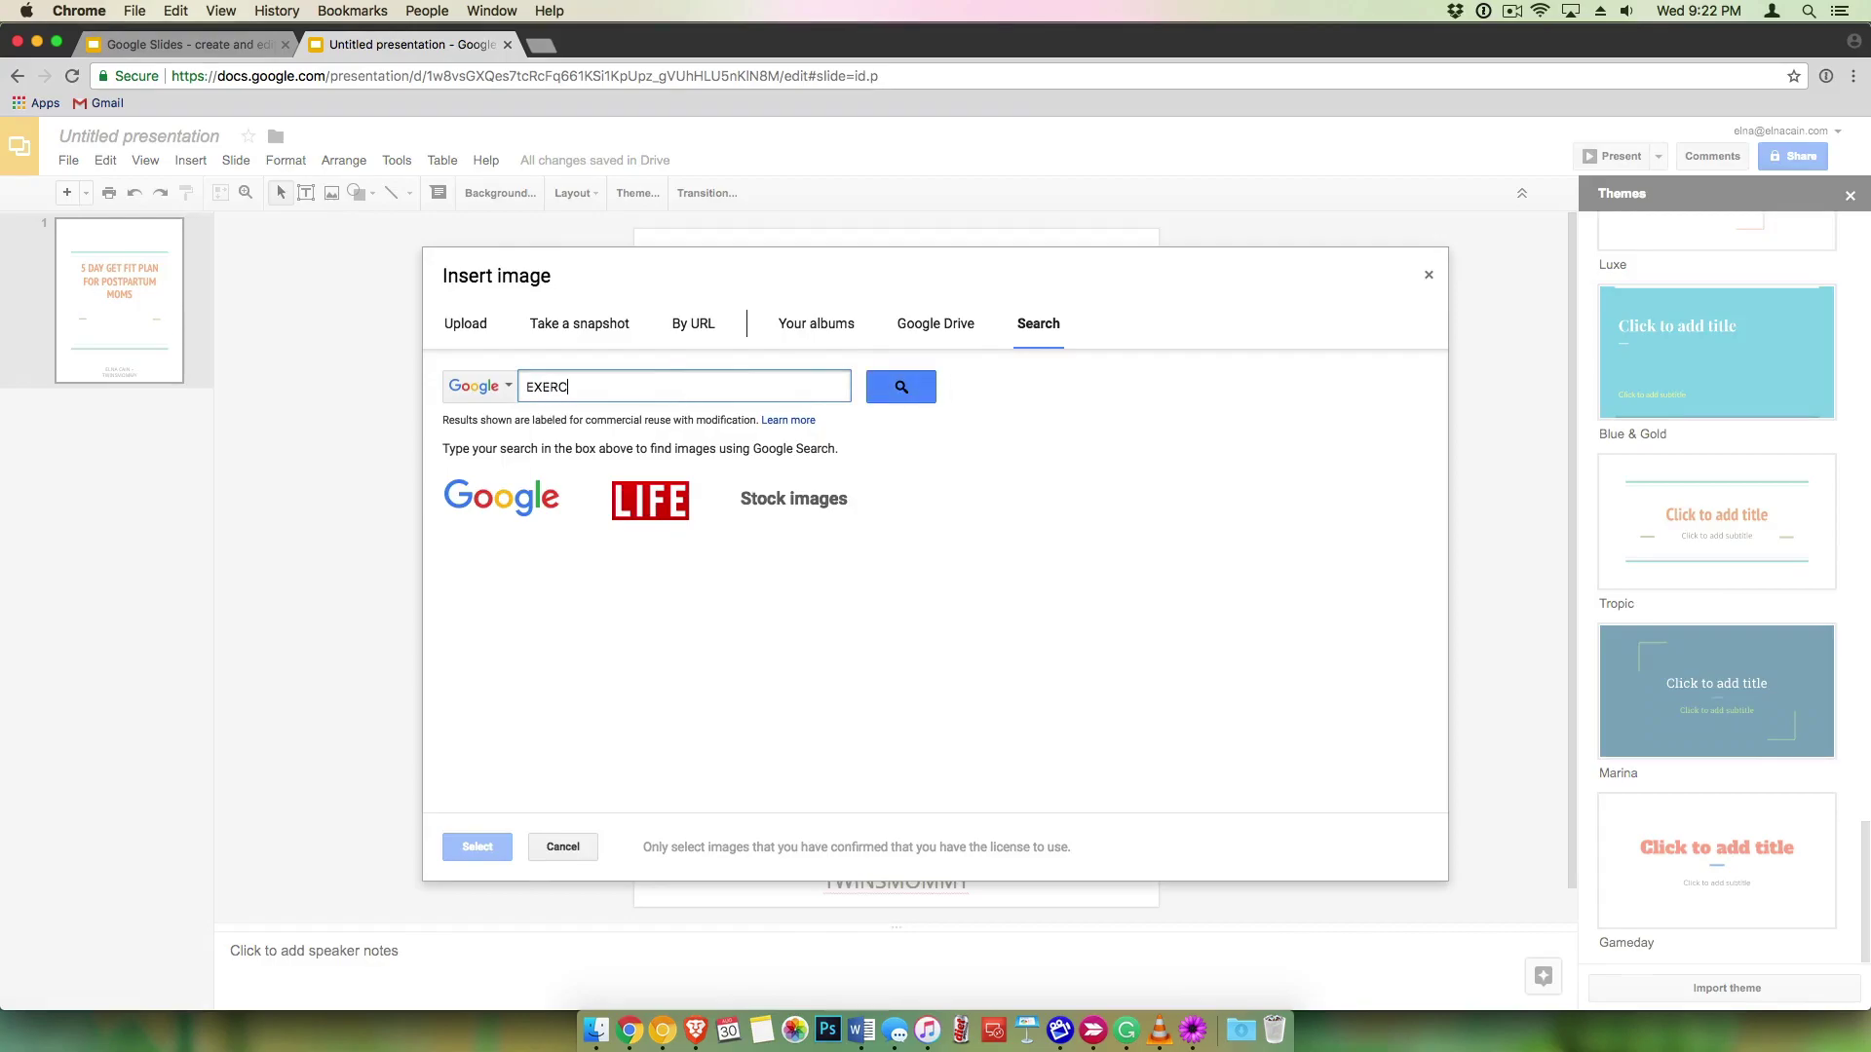
text(ISE MOM)
key(Return)
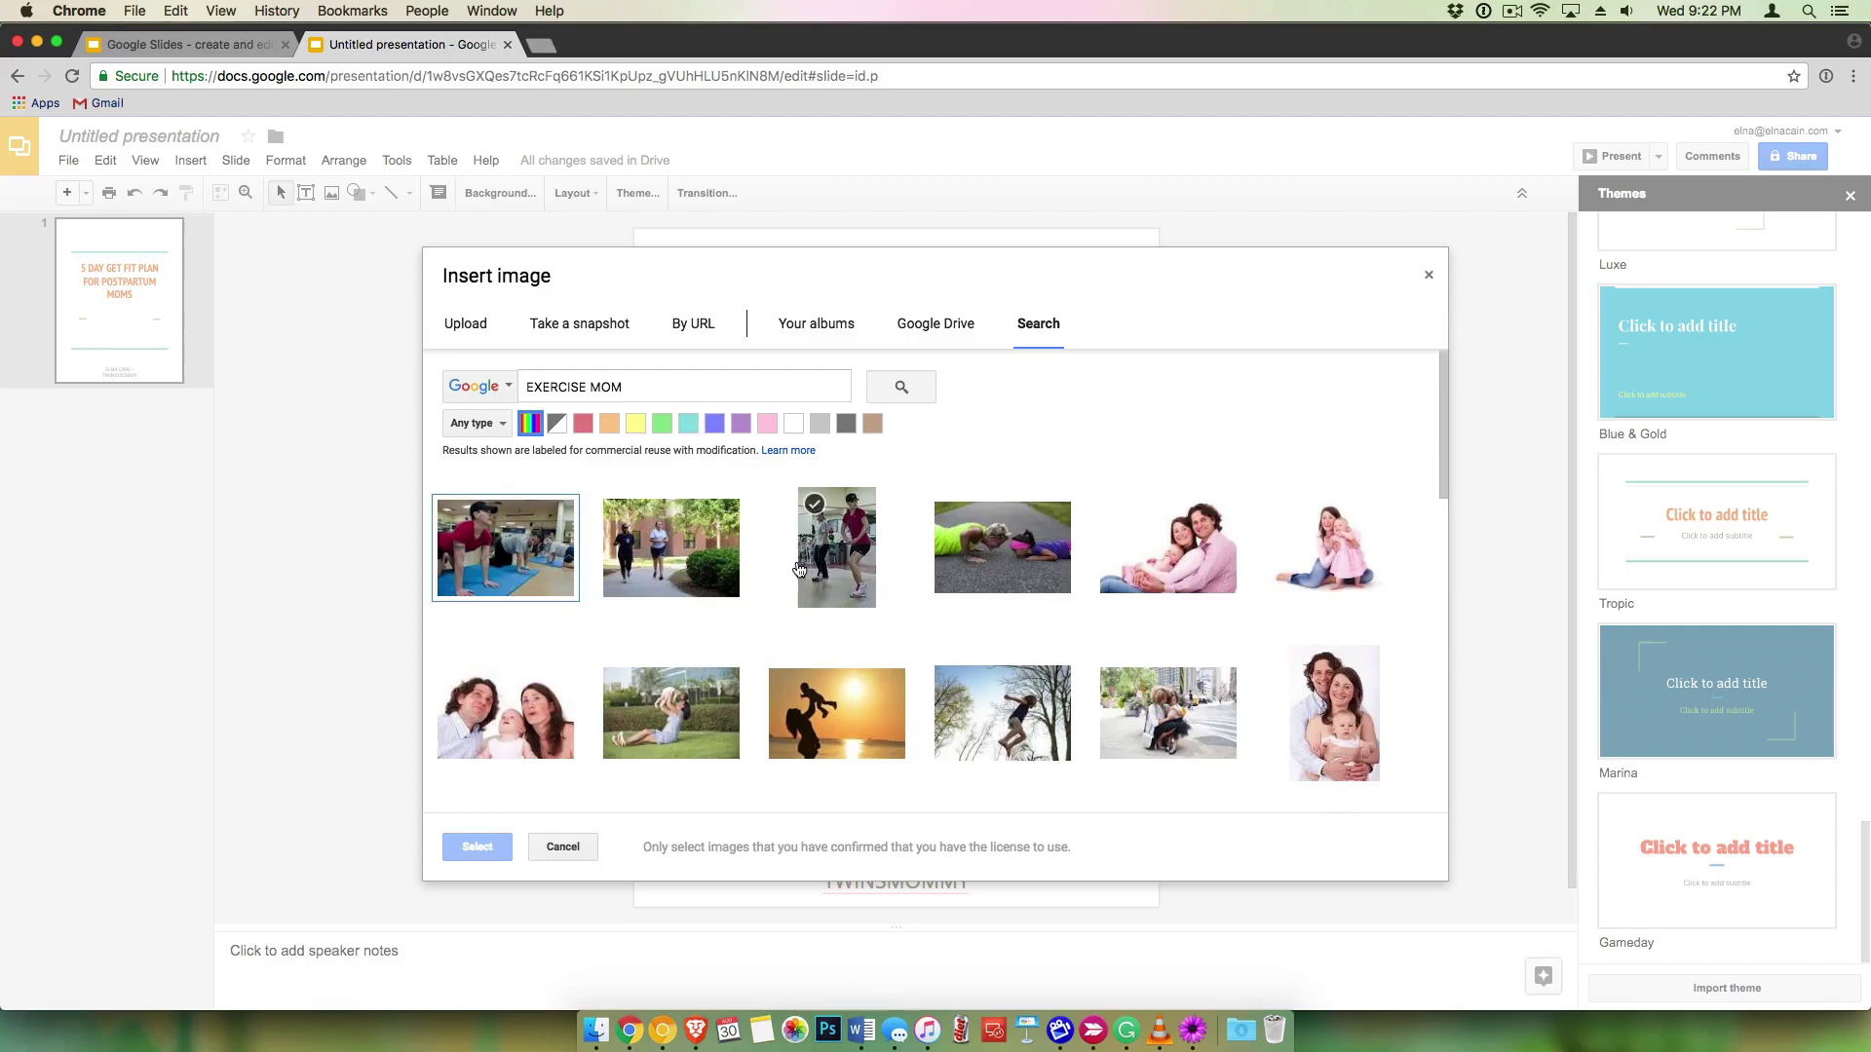
scroll(797, 545, down, 10)
scroll(797, 569, down, 3)
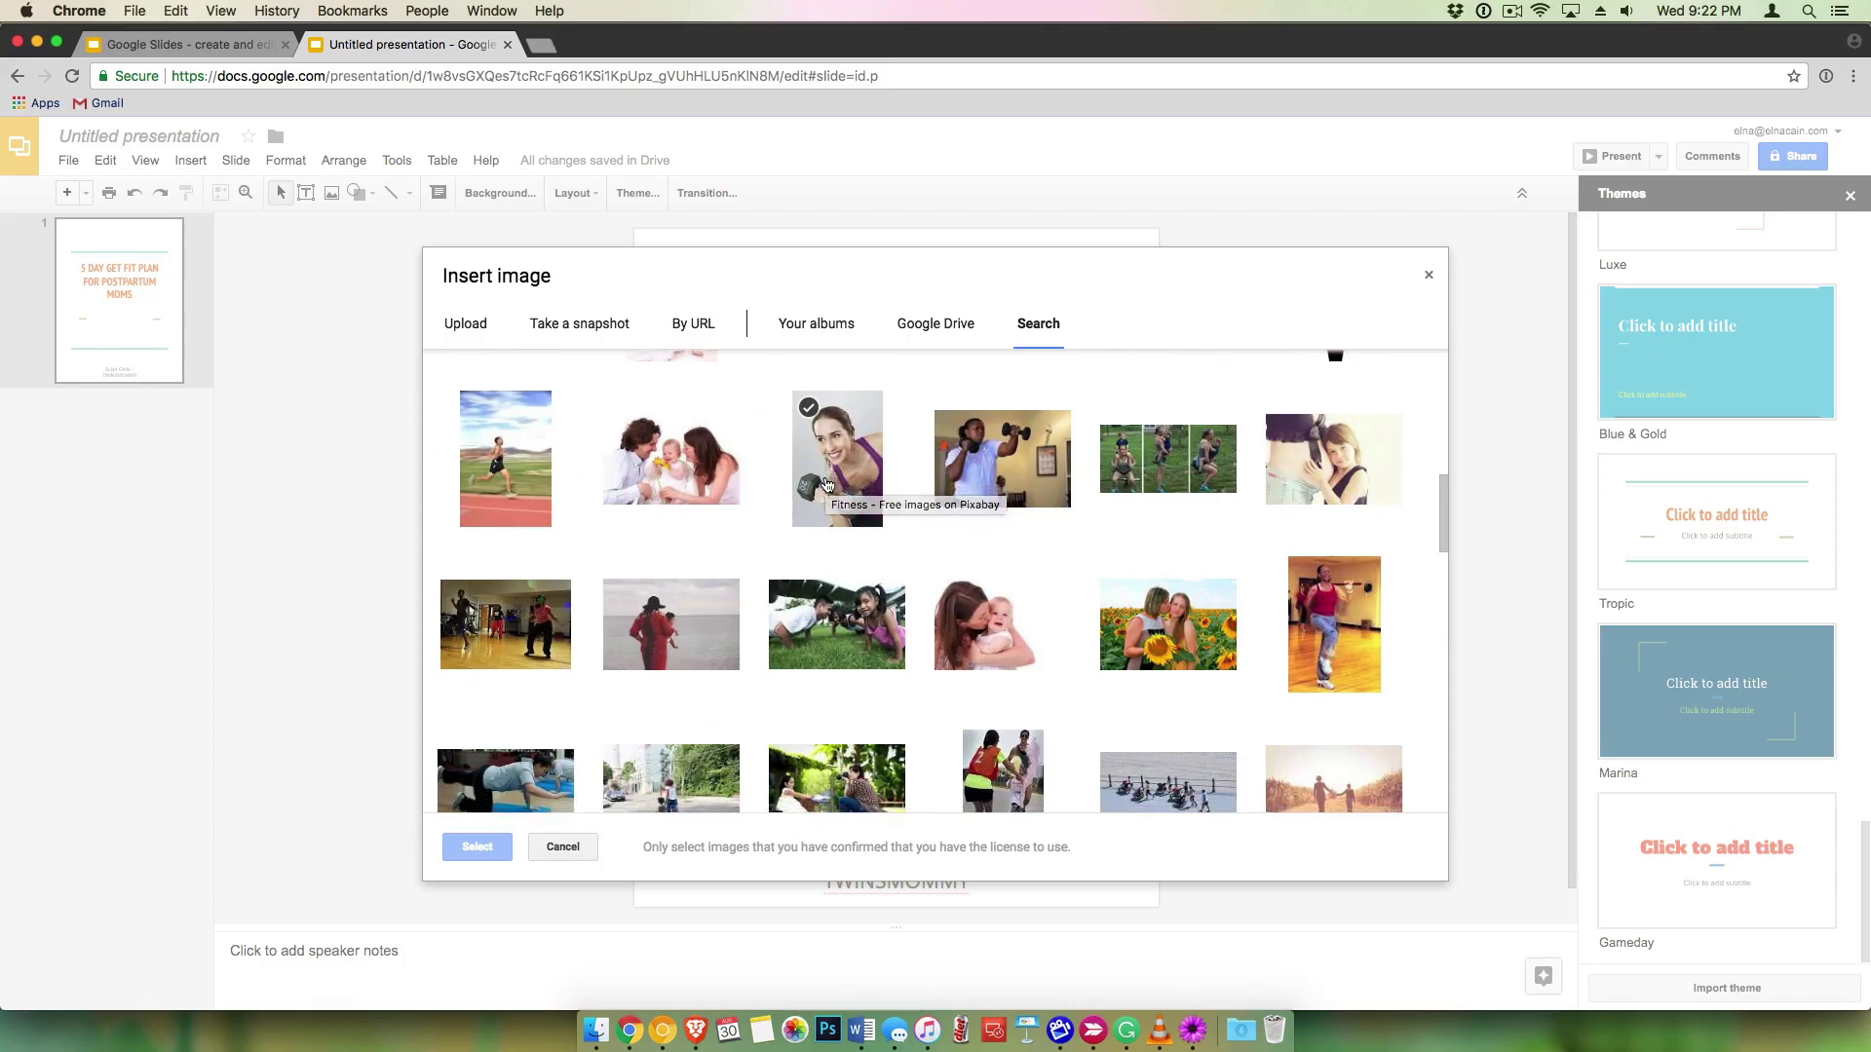
scroll(827, 485, down, 1)
scroll(826, 484, down, 2)
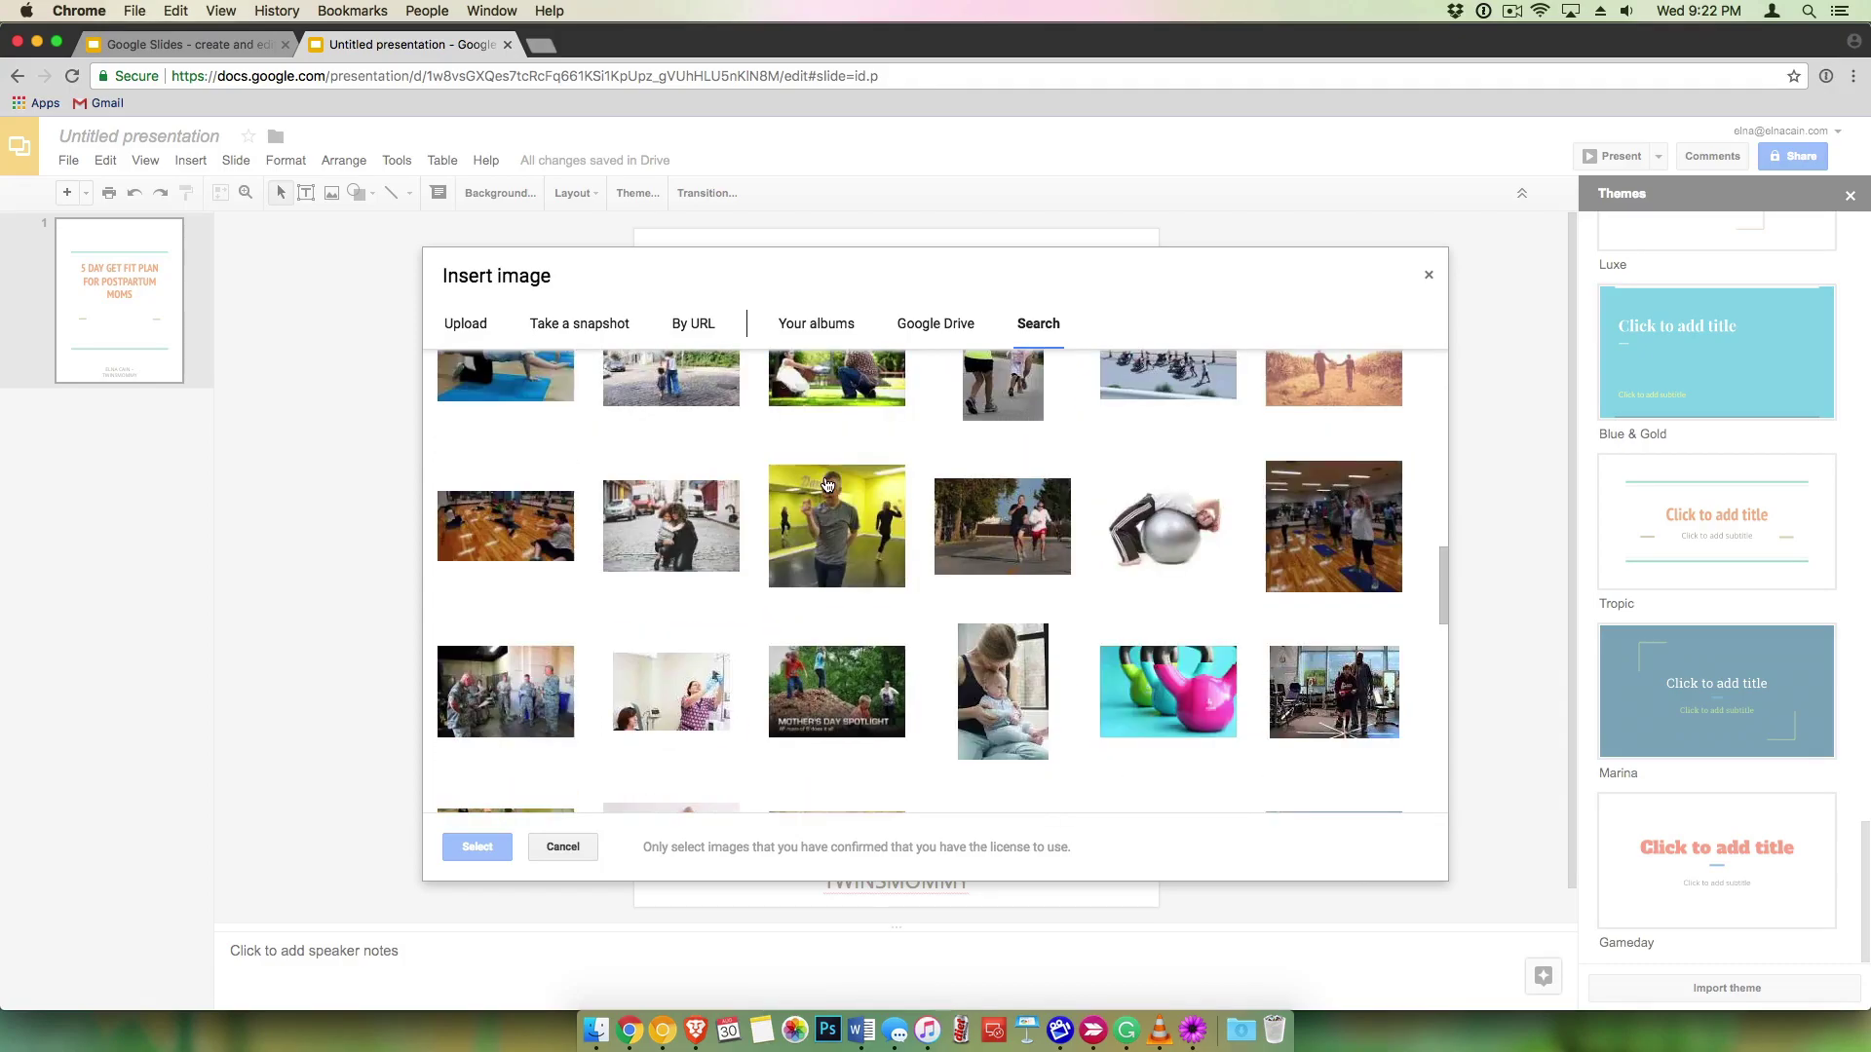
scroll(827, 484, up, 2)
scroll(826, 485, up, 3)
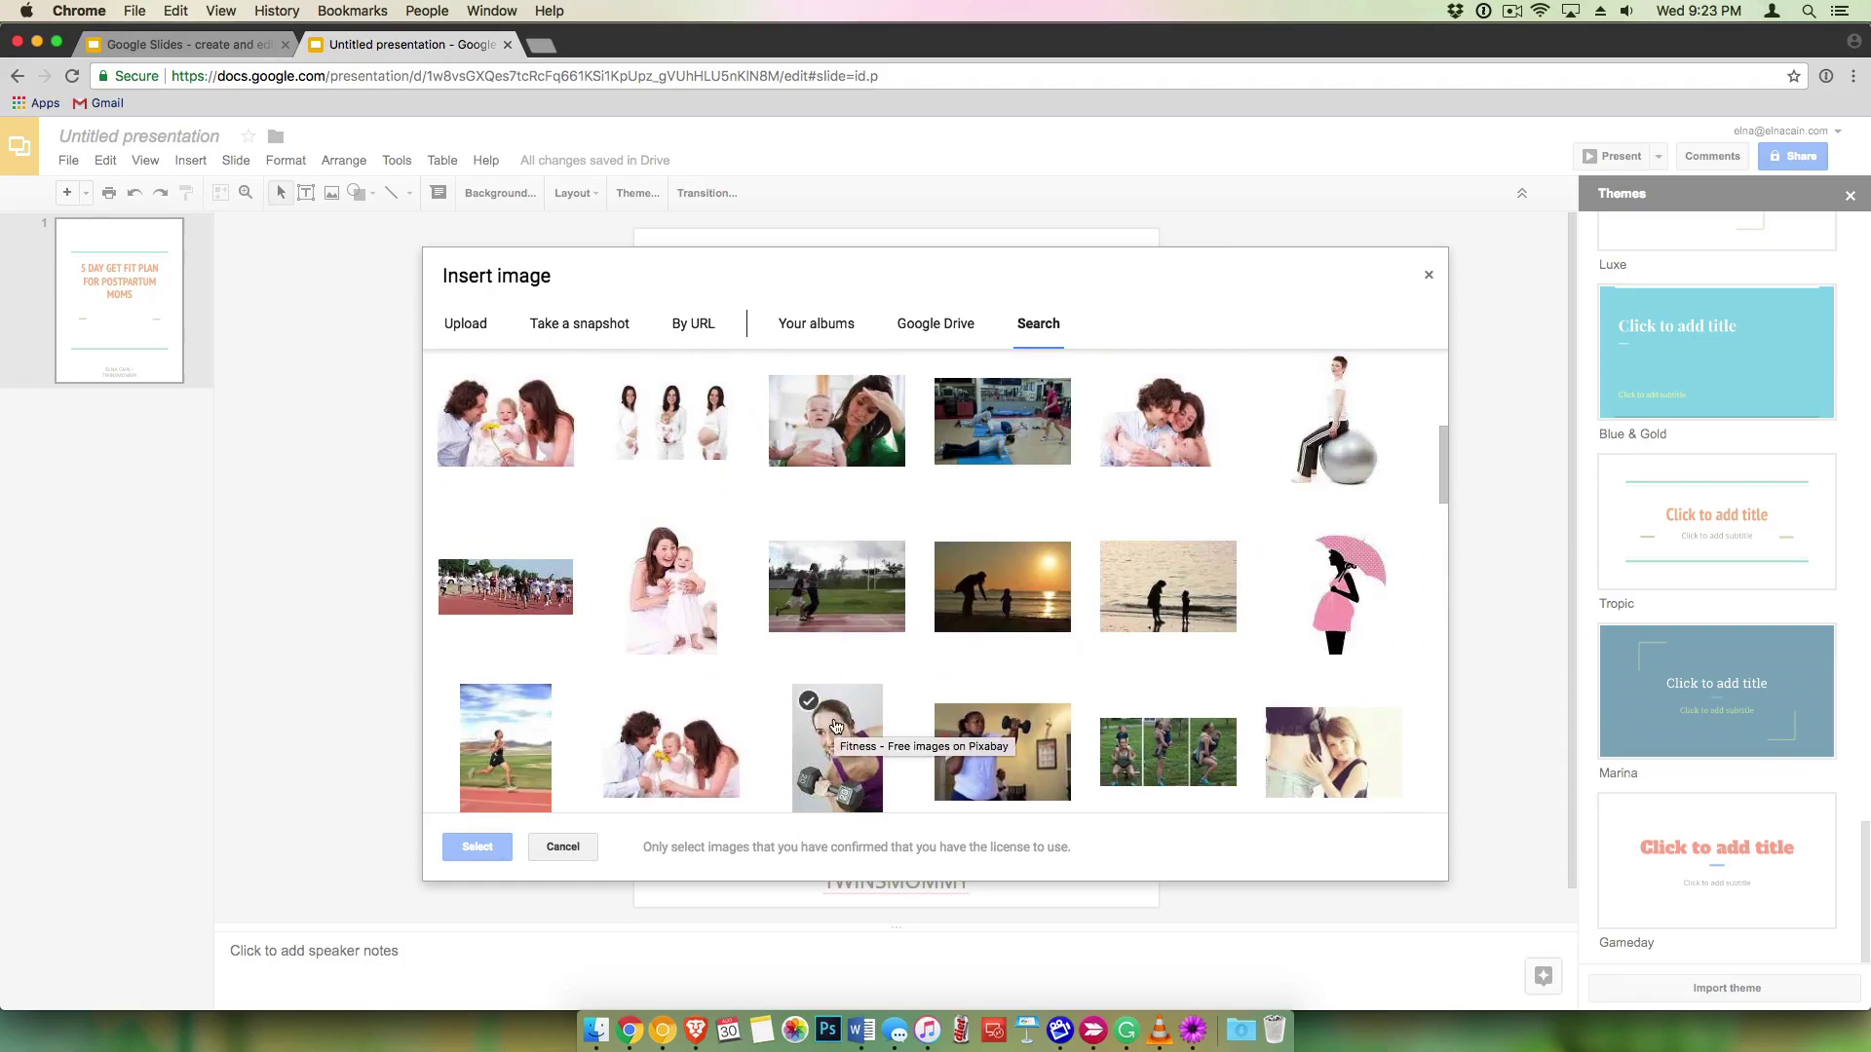
click(836, 726)
scroll(835, 721, down, 1)
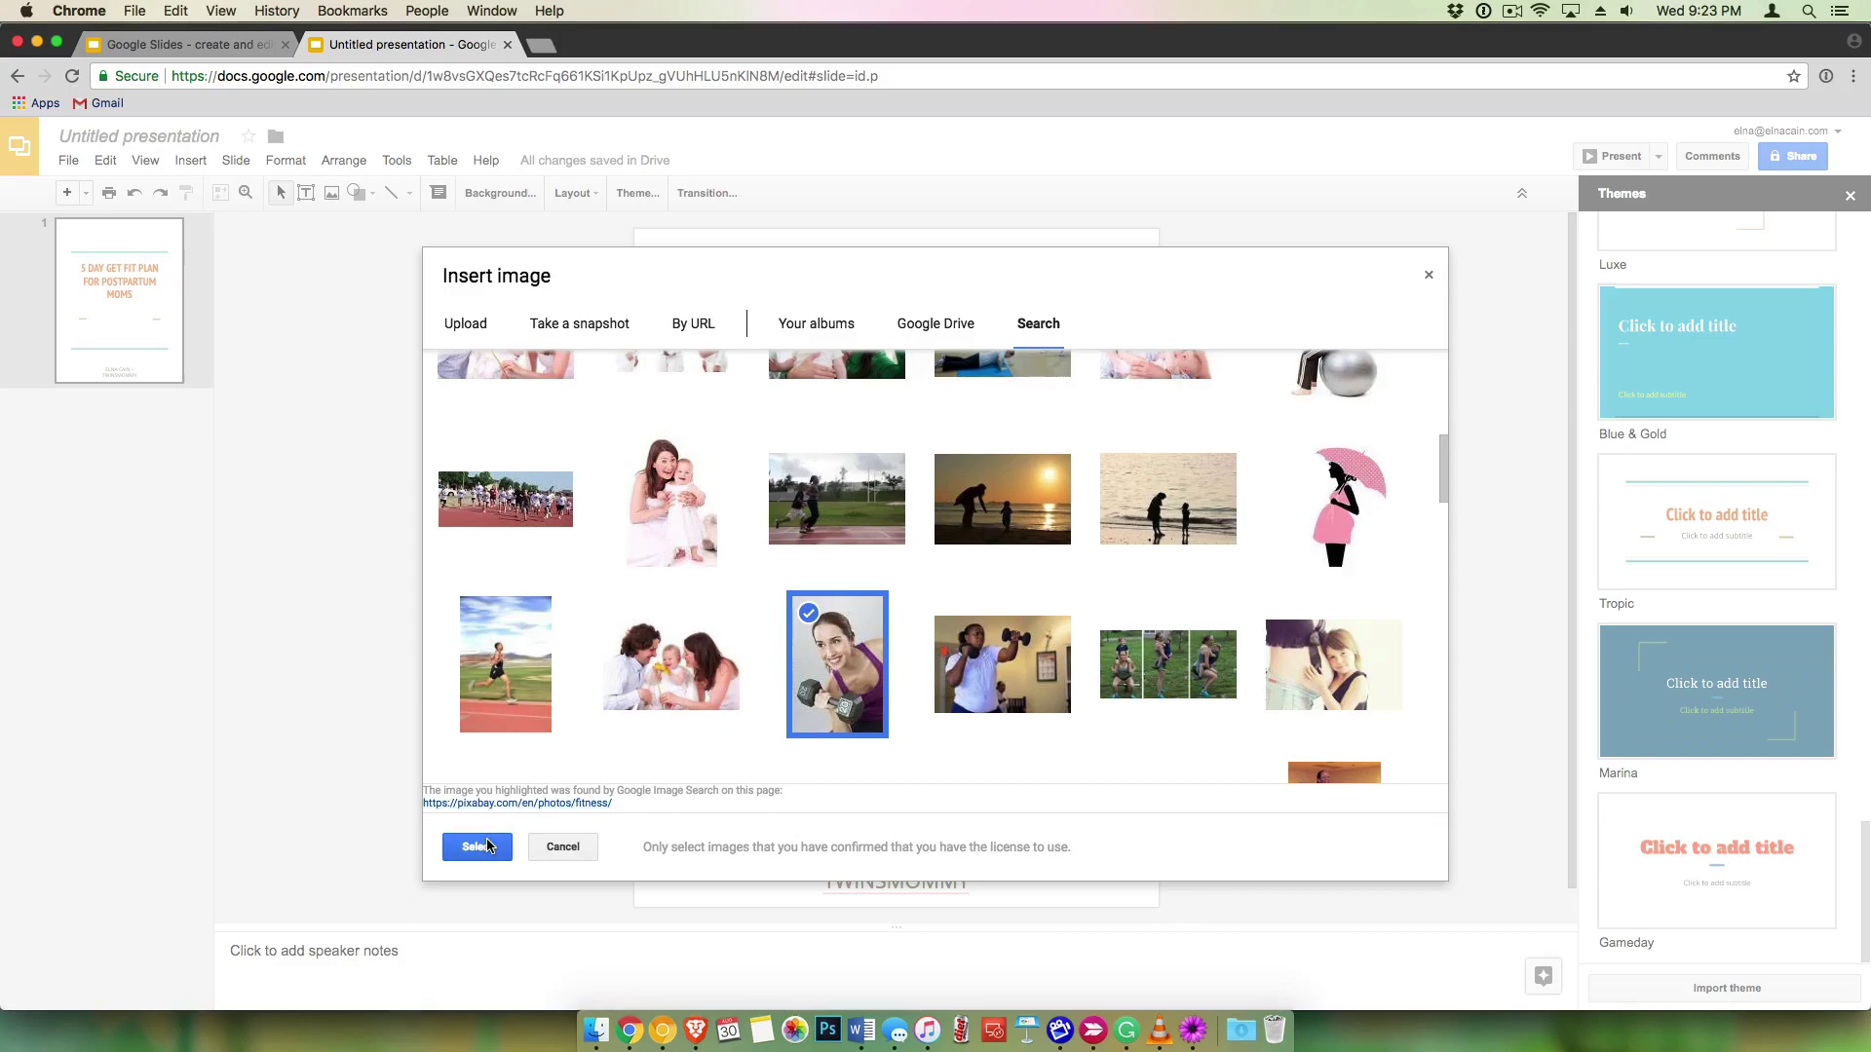
click(487, 845)
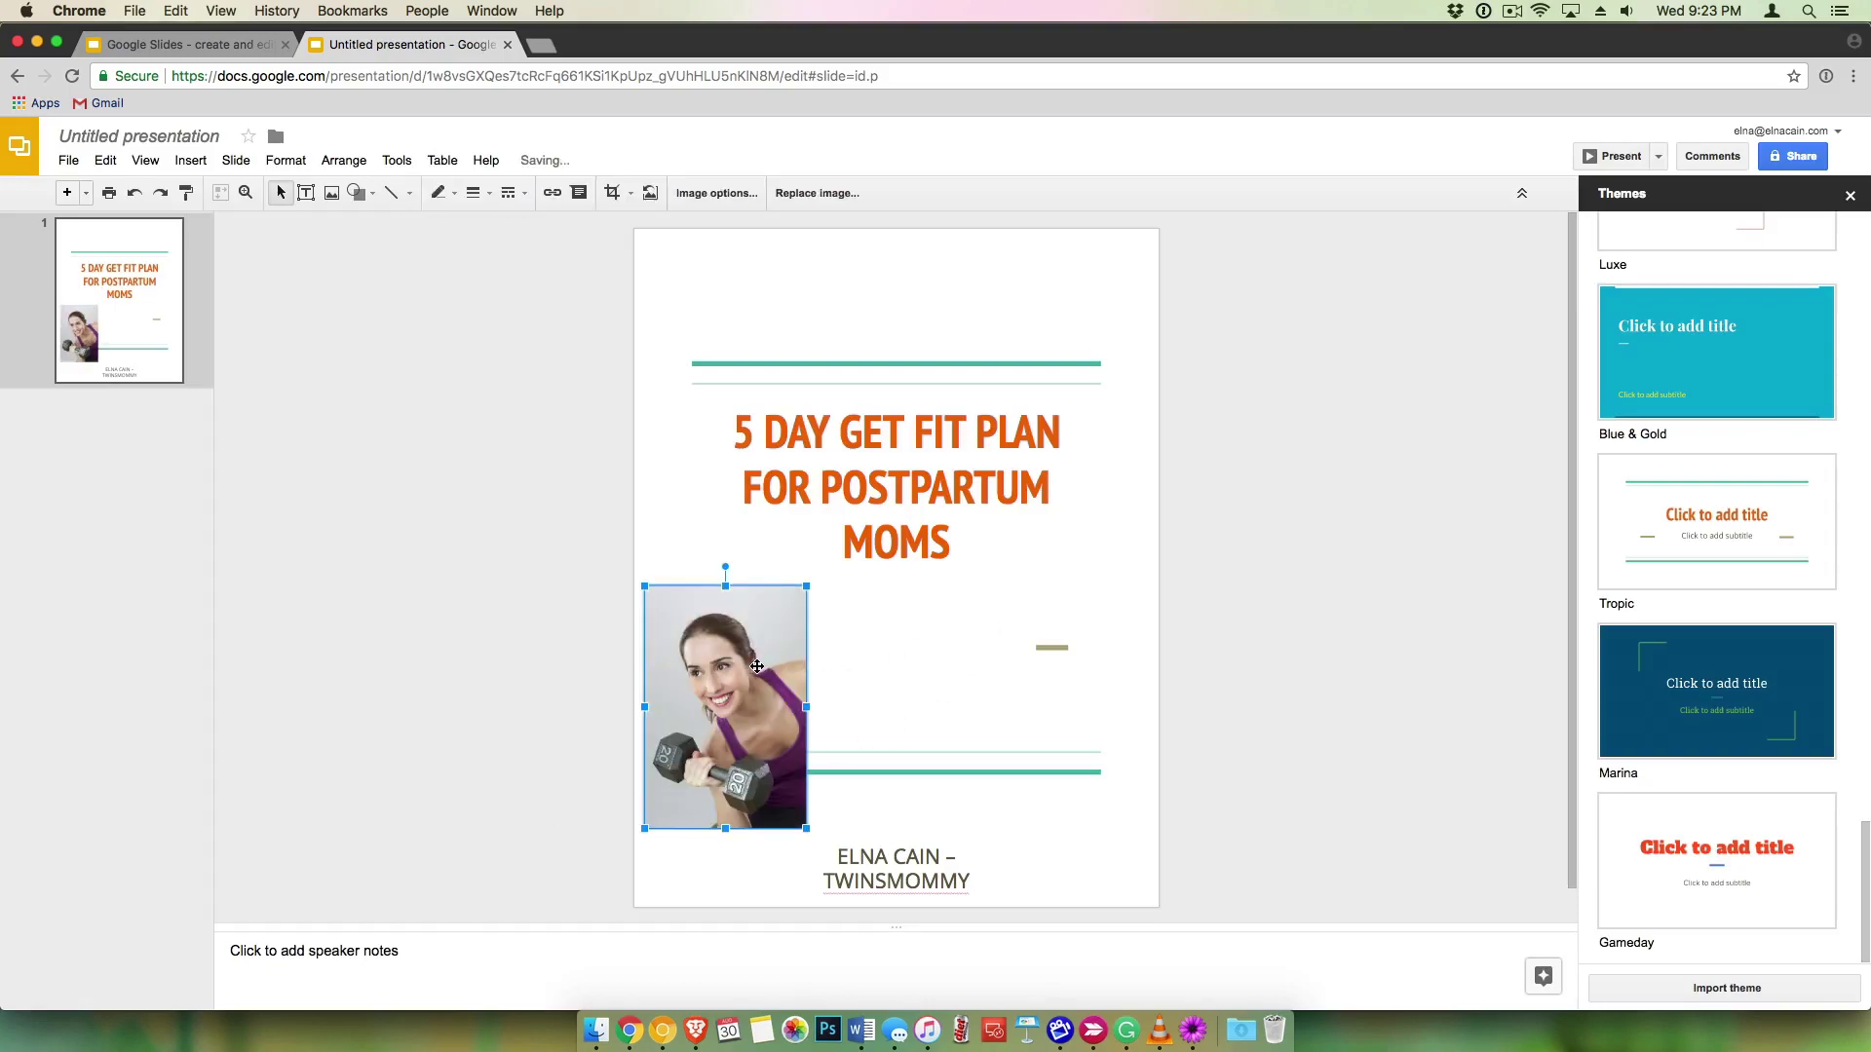
Step: Centre the dumbbell photo between the accent lines and shrink it to fit below the title
drag(760, 670, 916, 660)
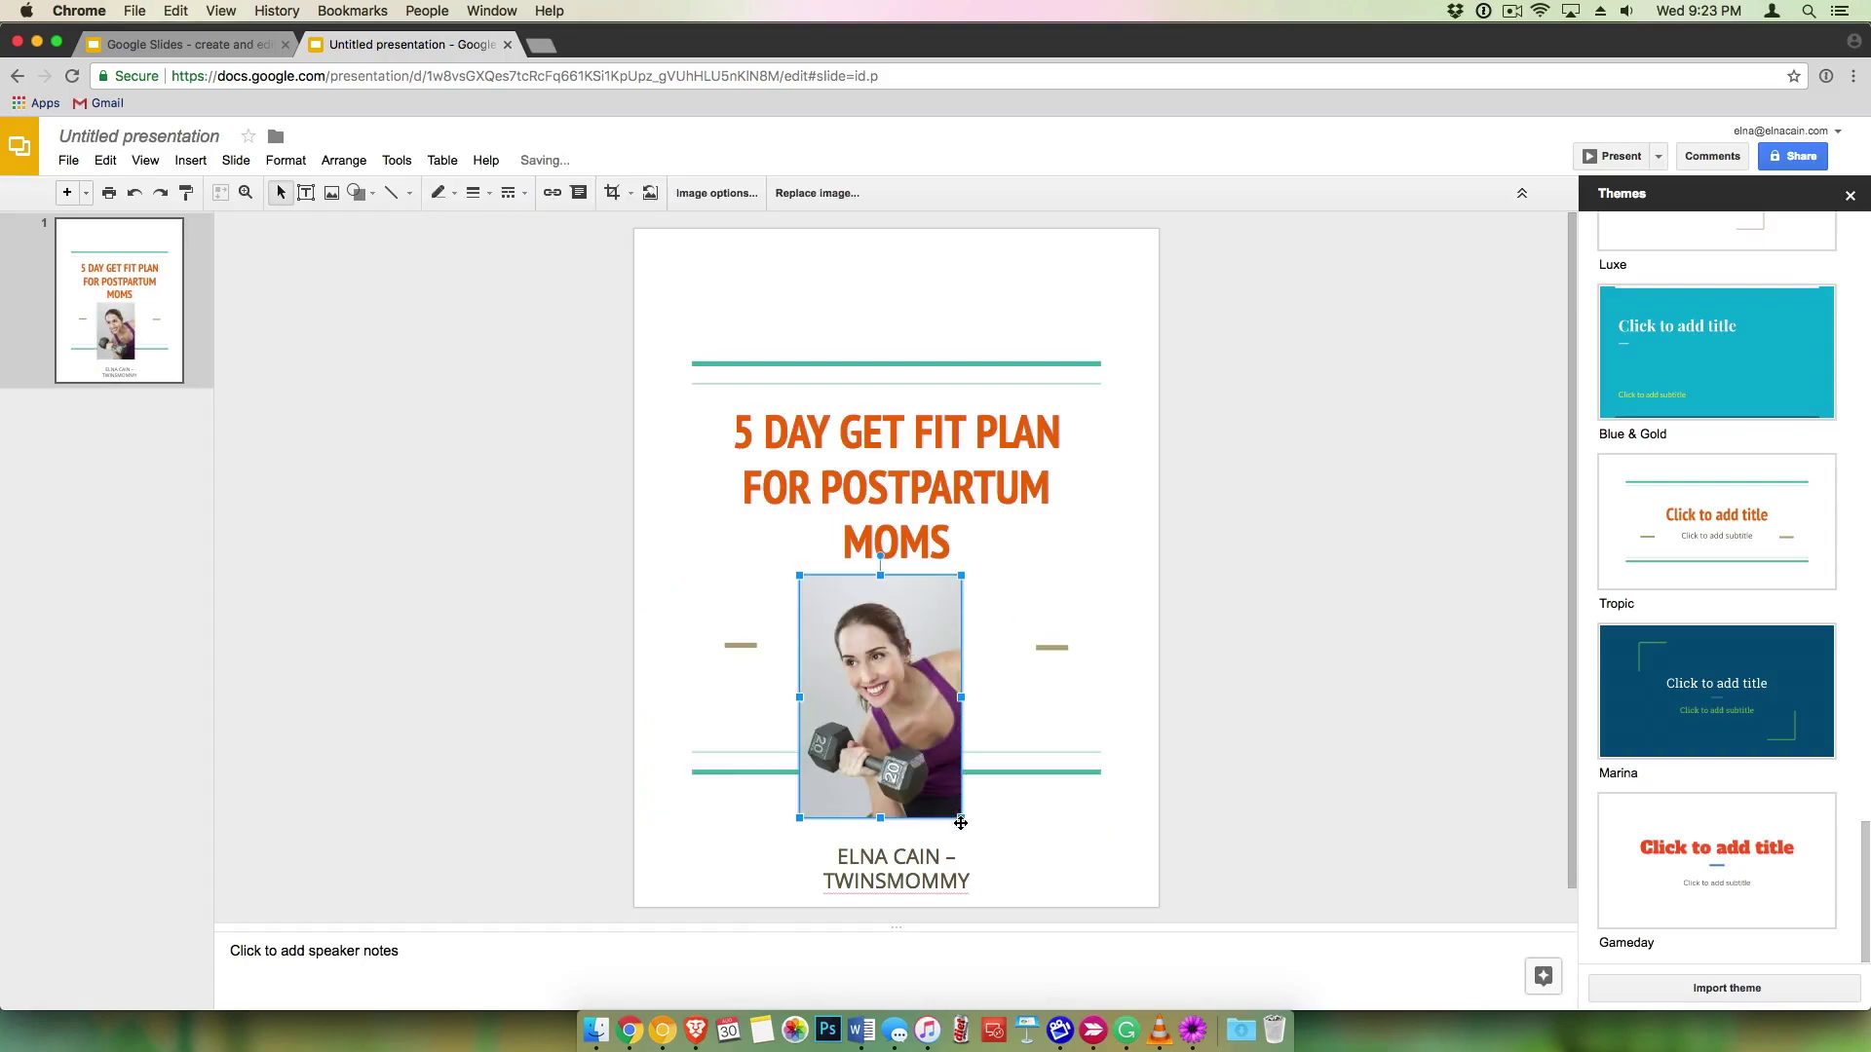
drag(961, 818, 915, 756)
drag(856, 662, 888, 665)
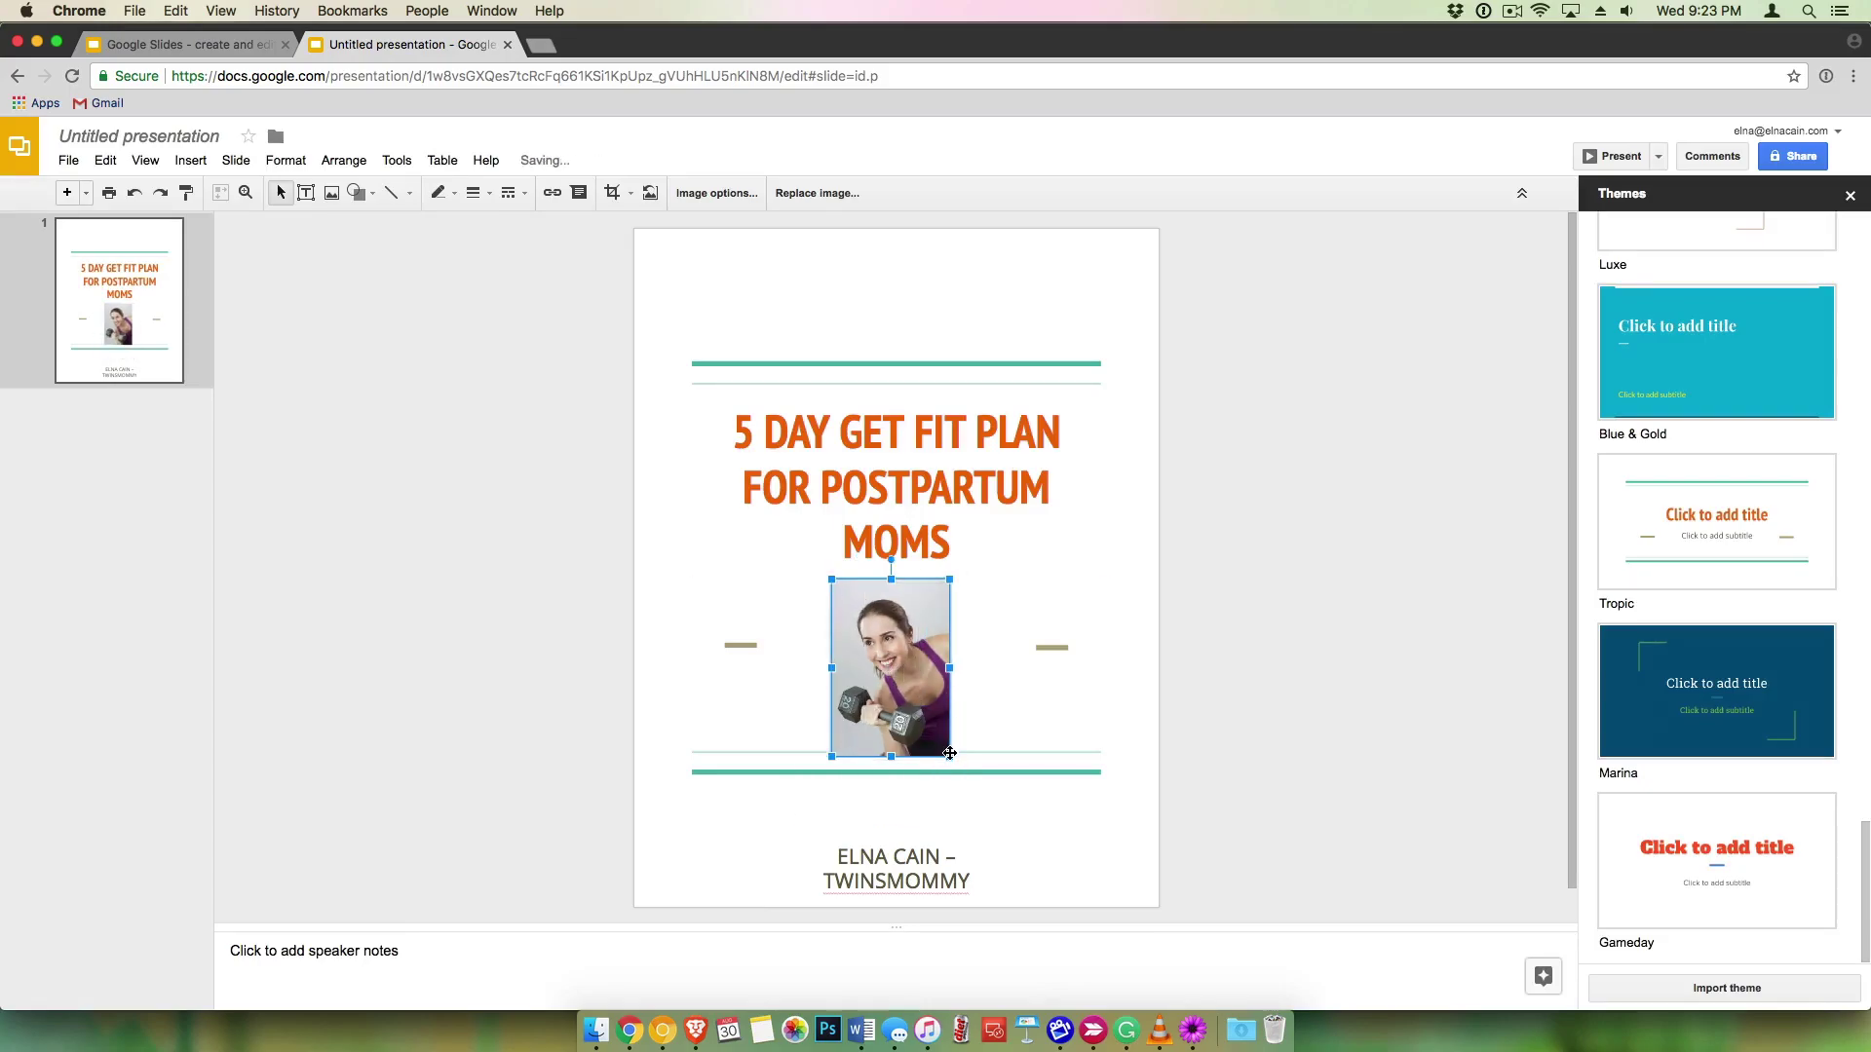
drag(950, 756, 938, 738)
click(963, 694)
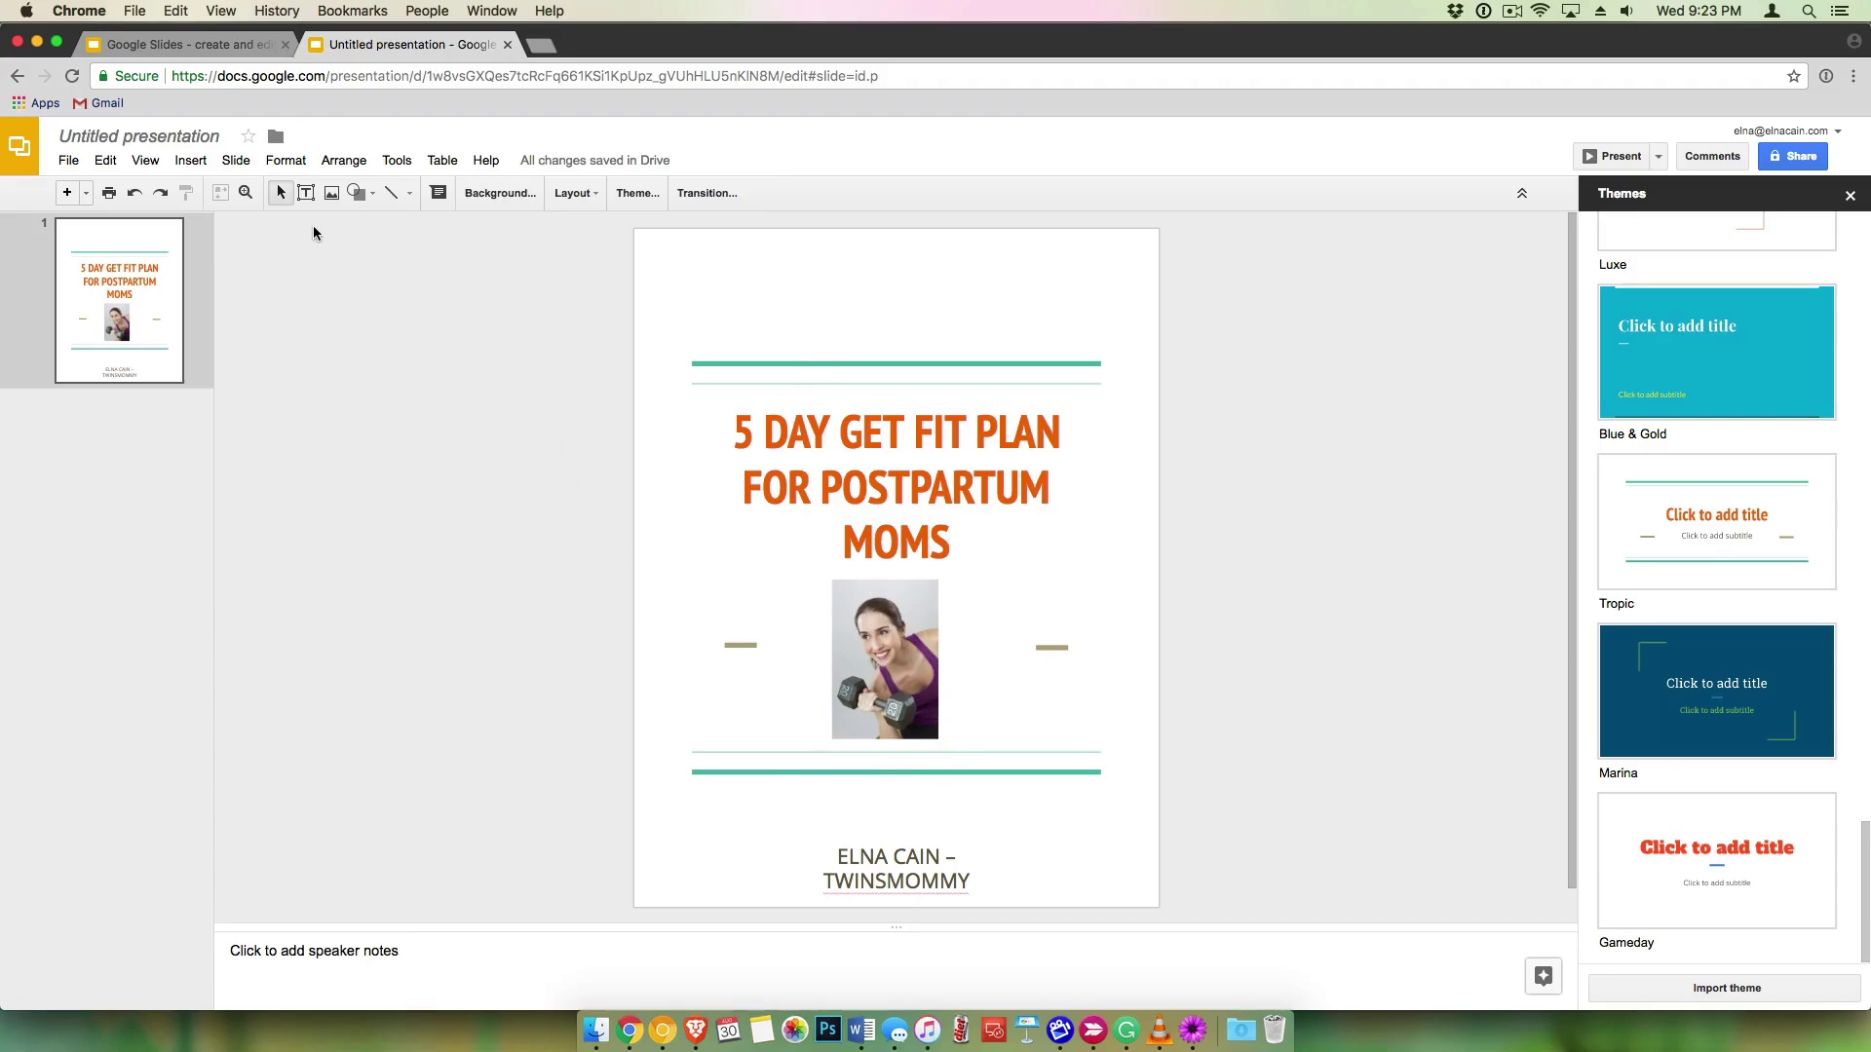
Step: Add a Title and body slide and type the heading 'DAY 1: GET THE RIGTH CLOTHING'
click(86, 195)
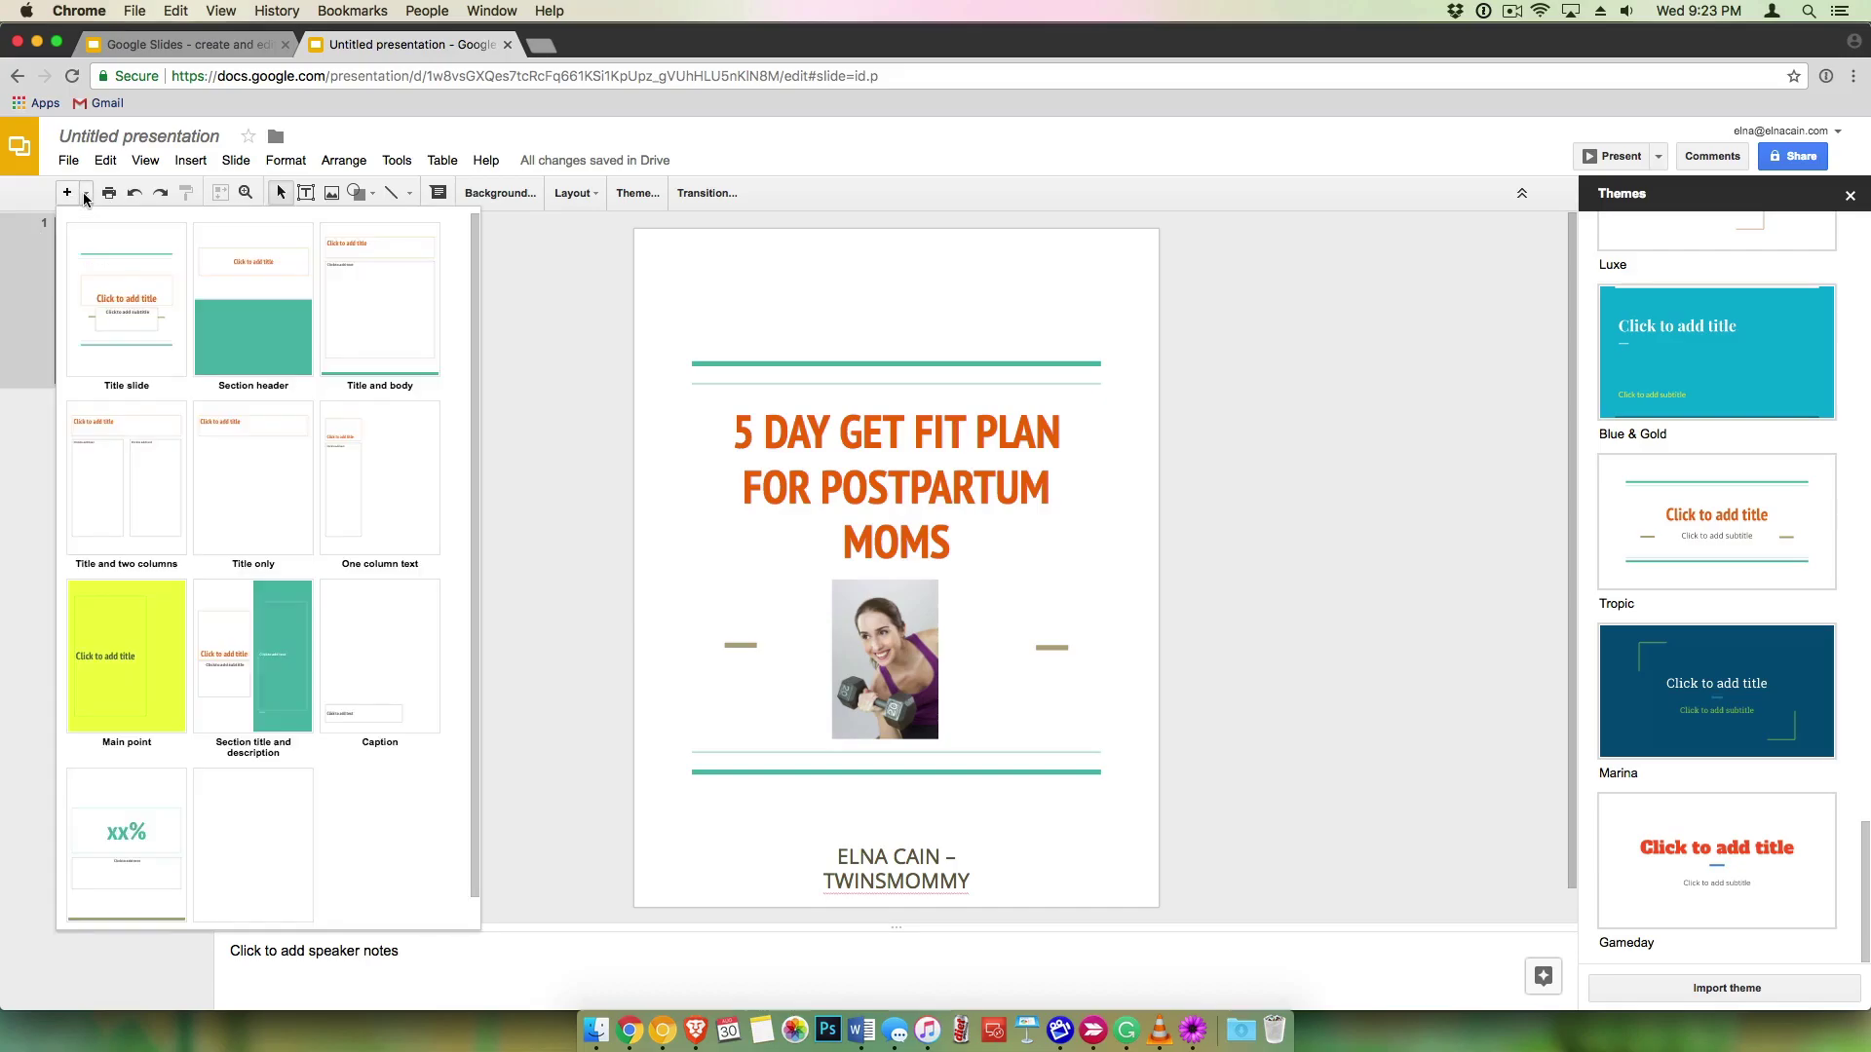
click(351, 295)
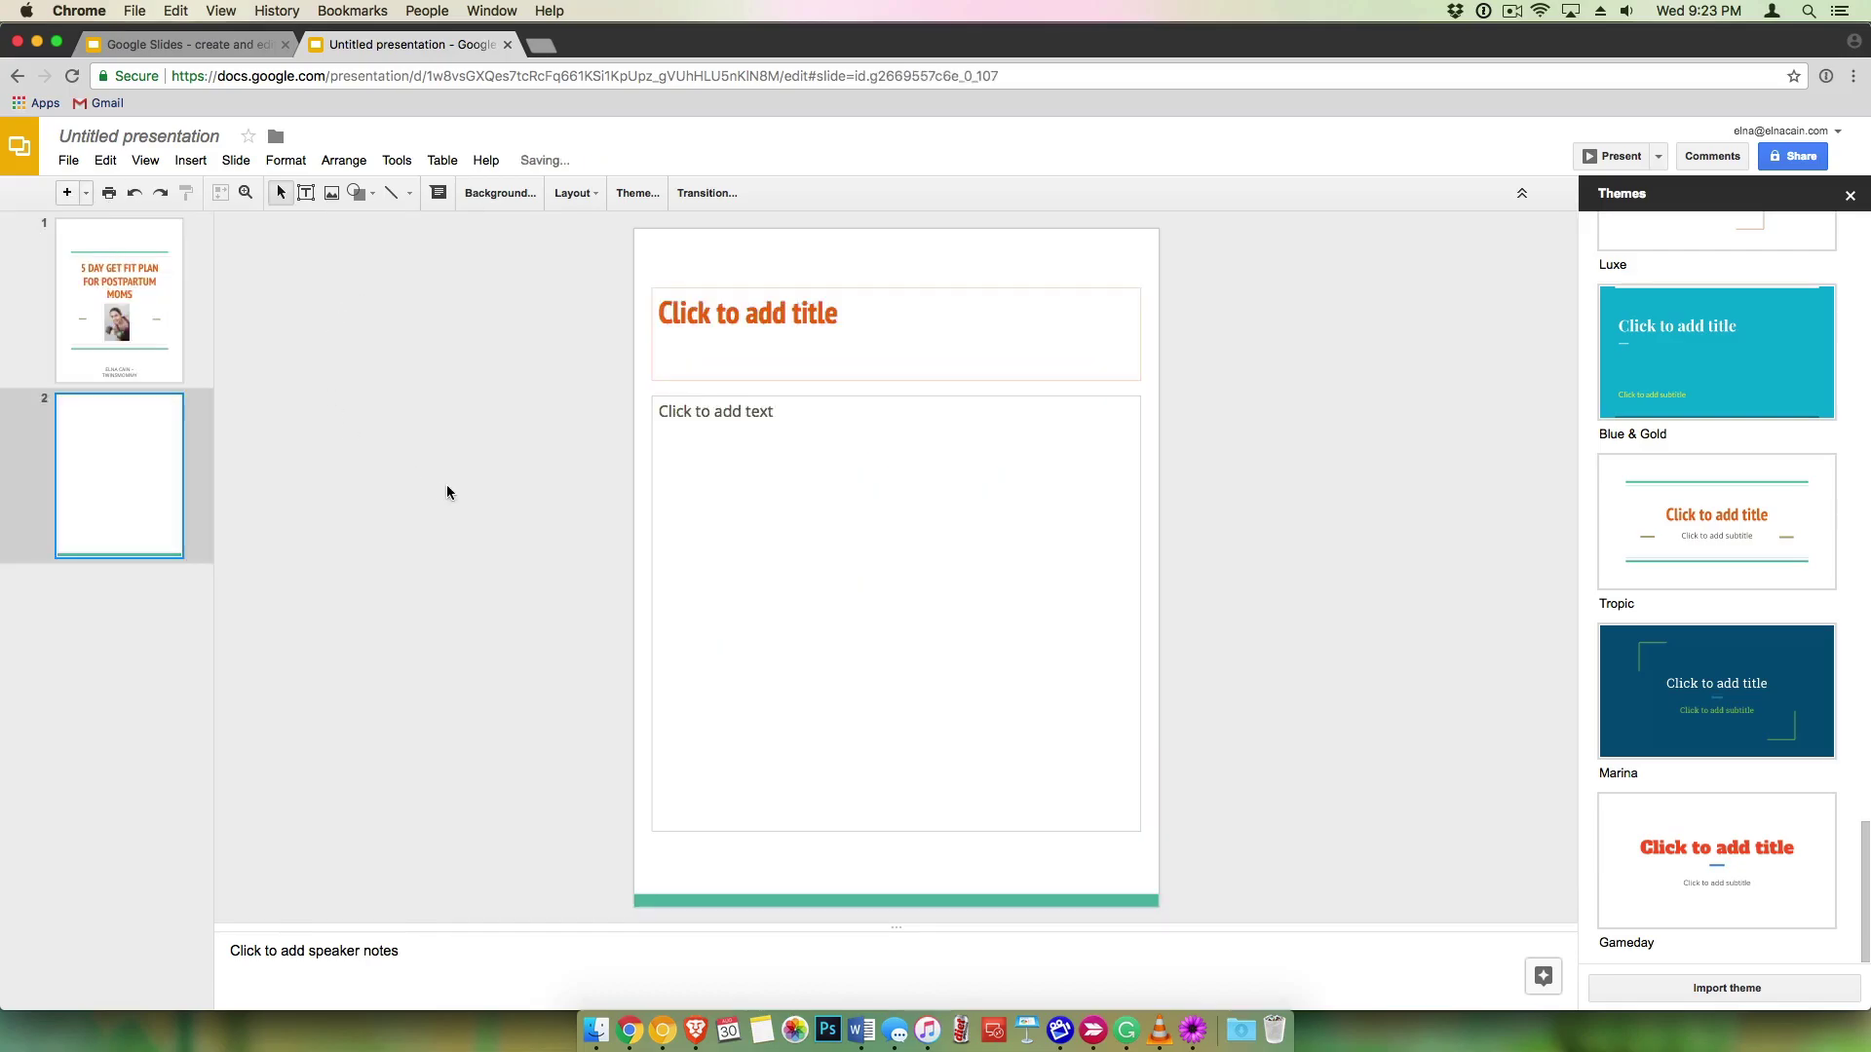
click(823, 317)
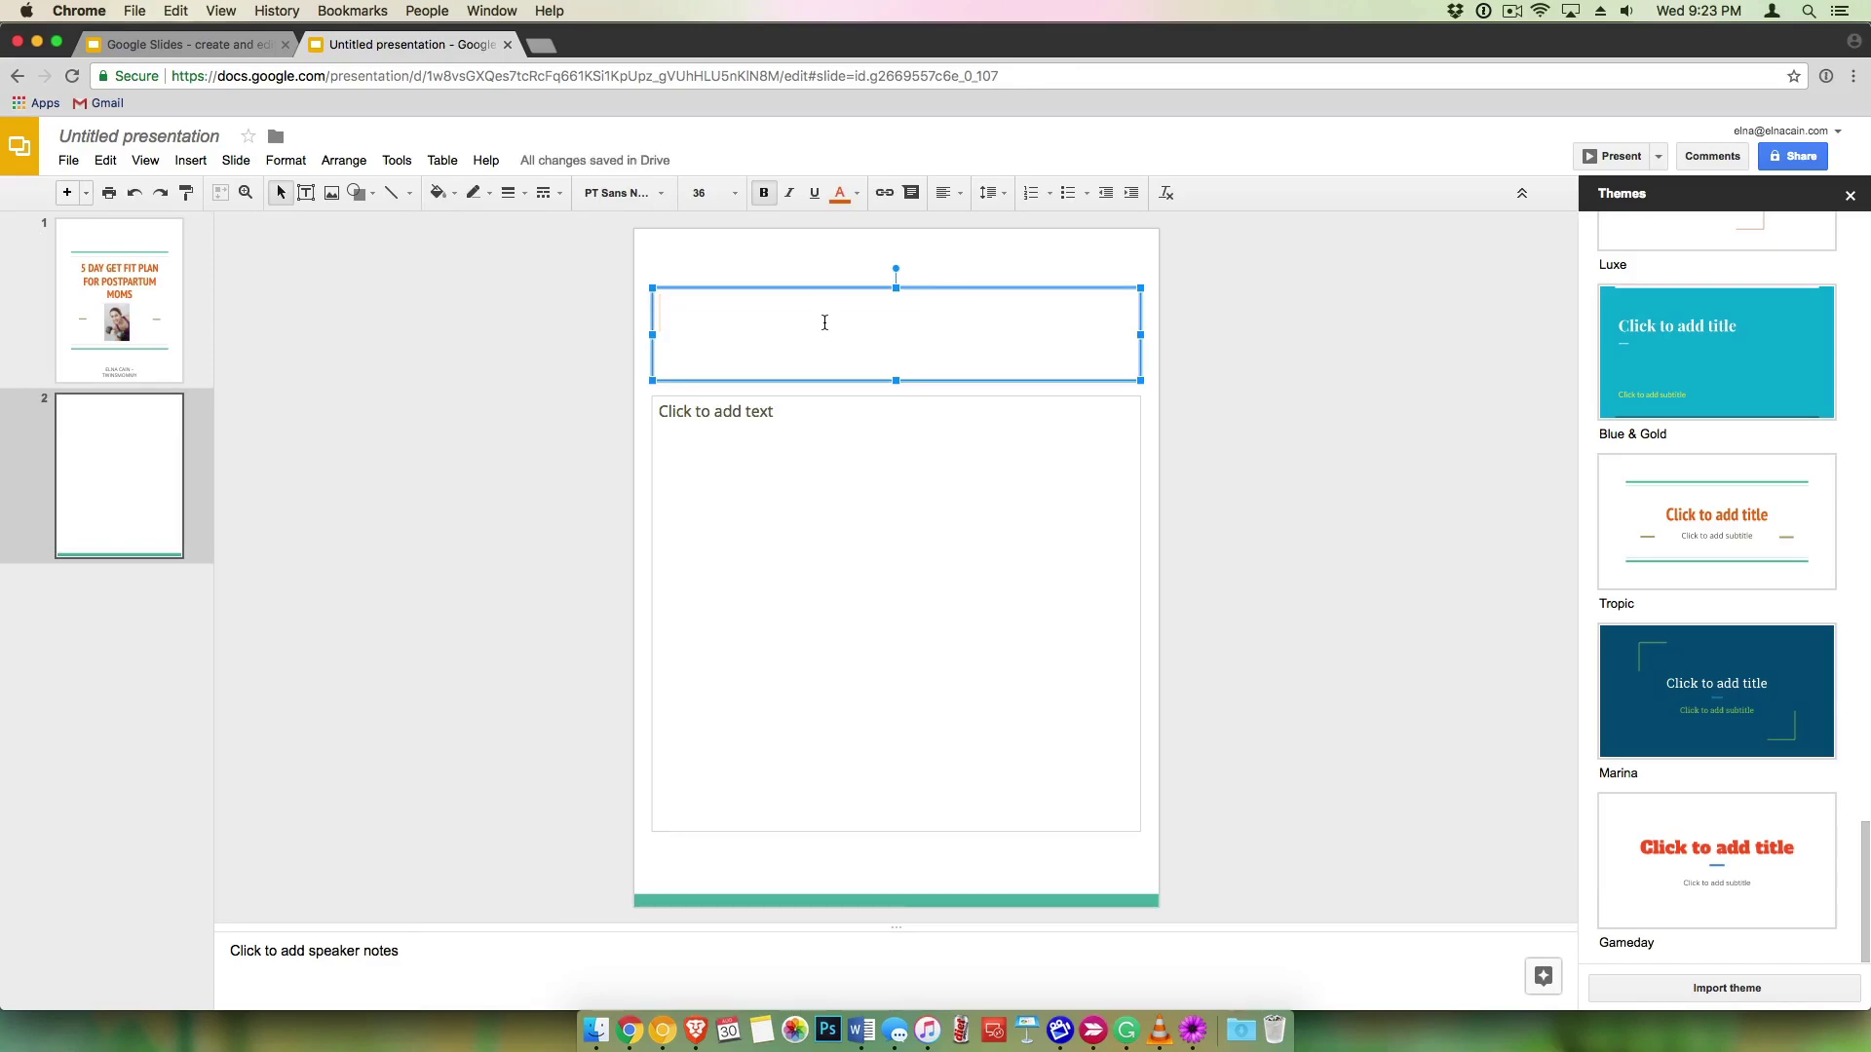
text(DAY )
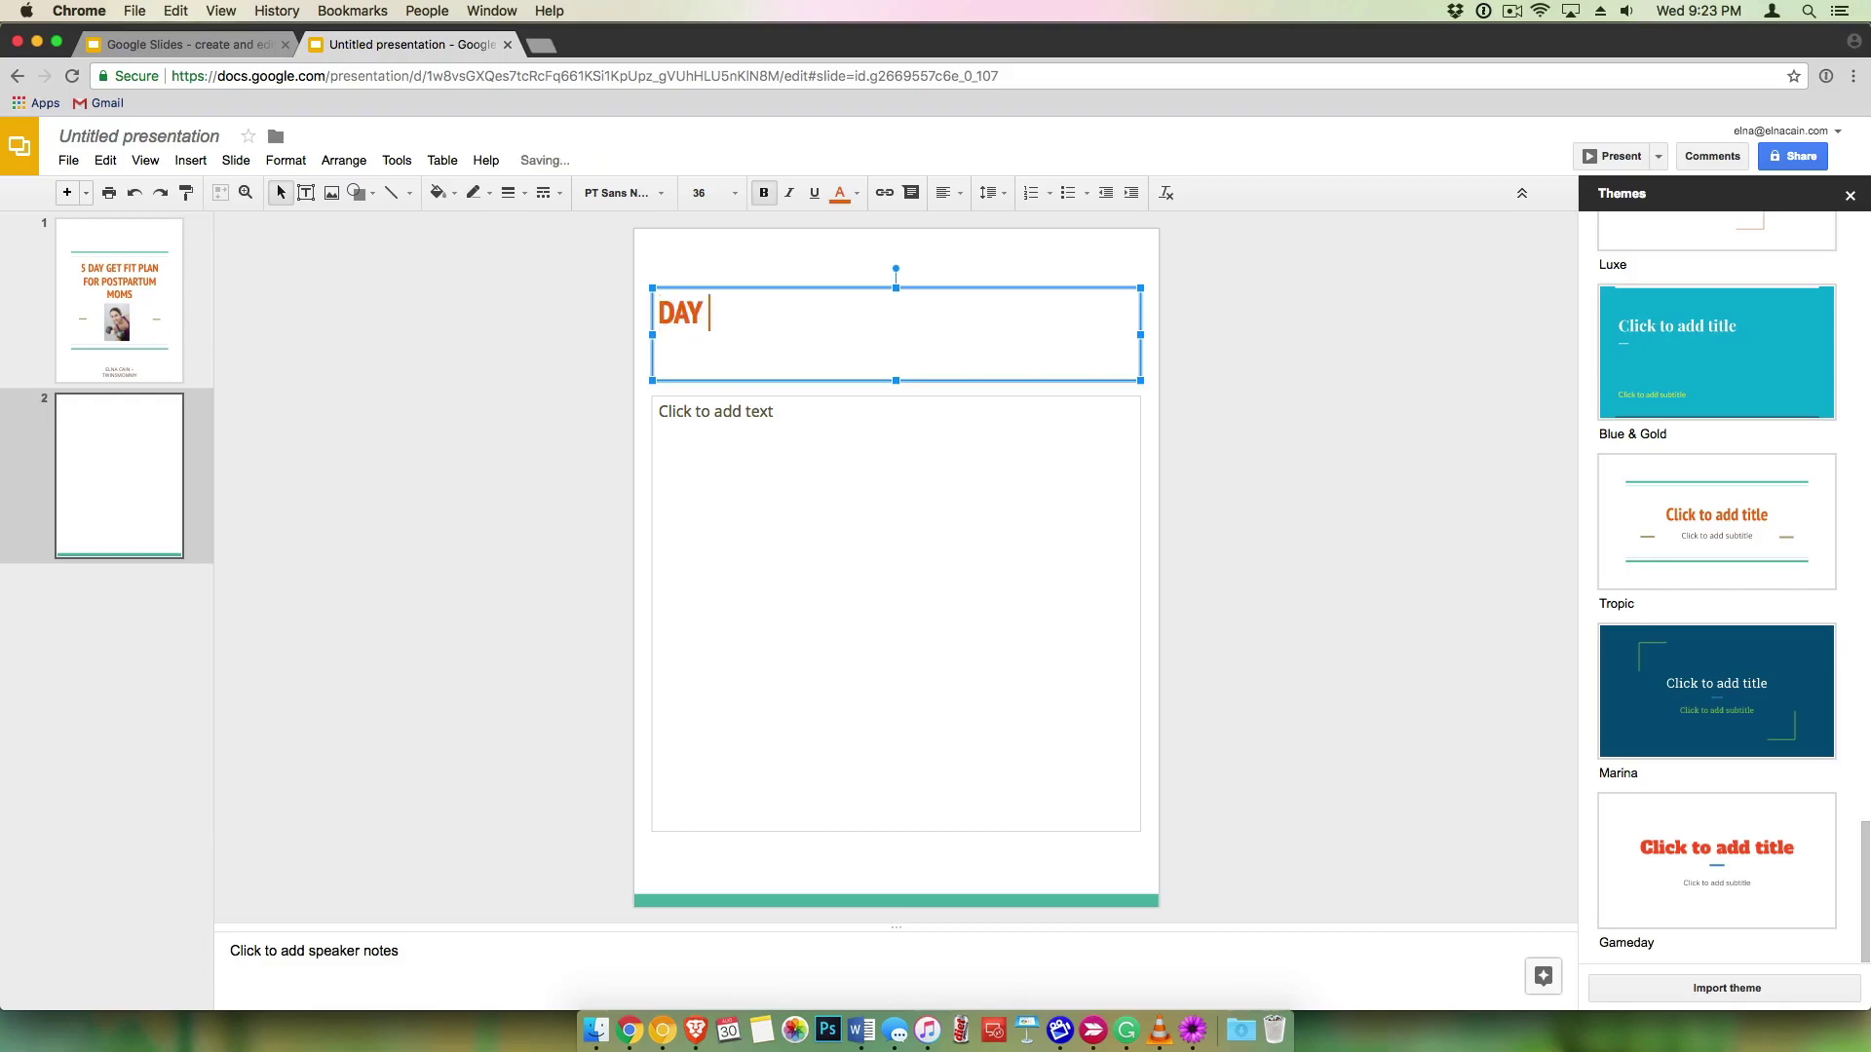
text(1: GET THE RIGTH)
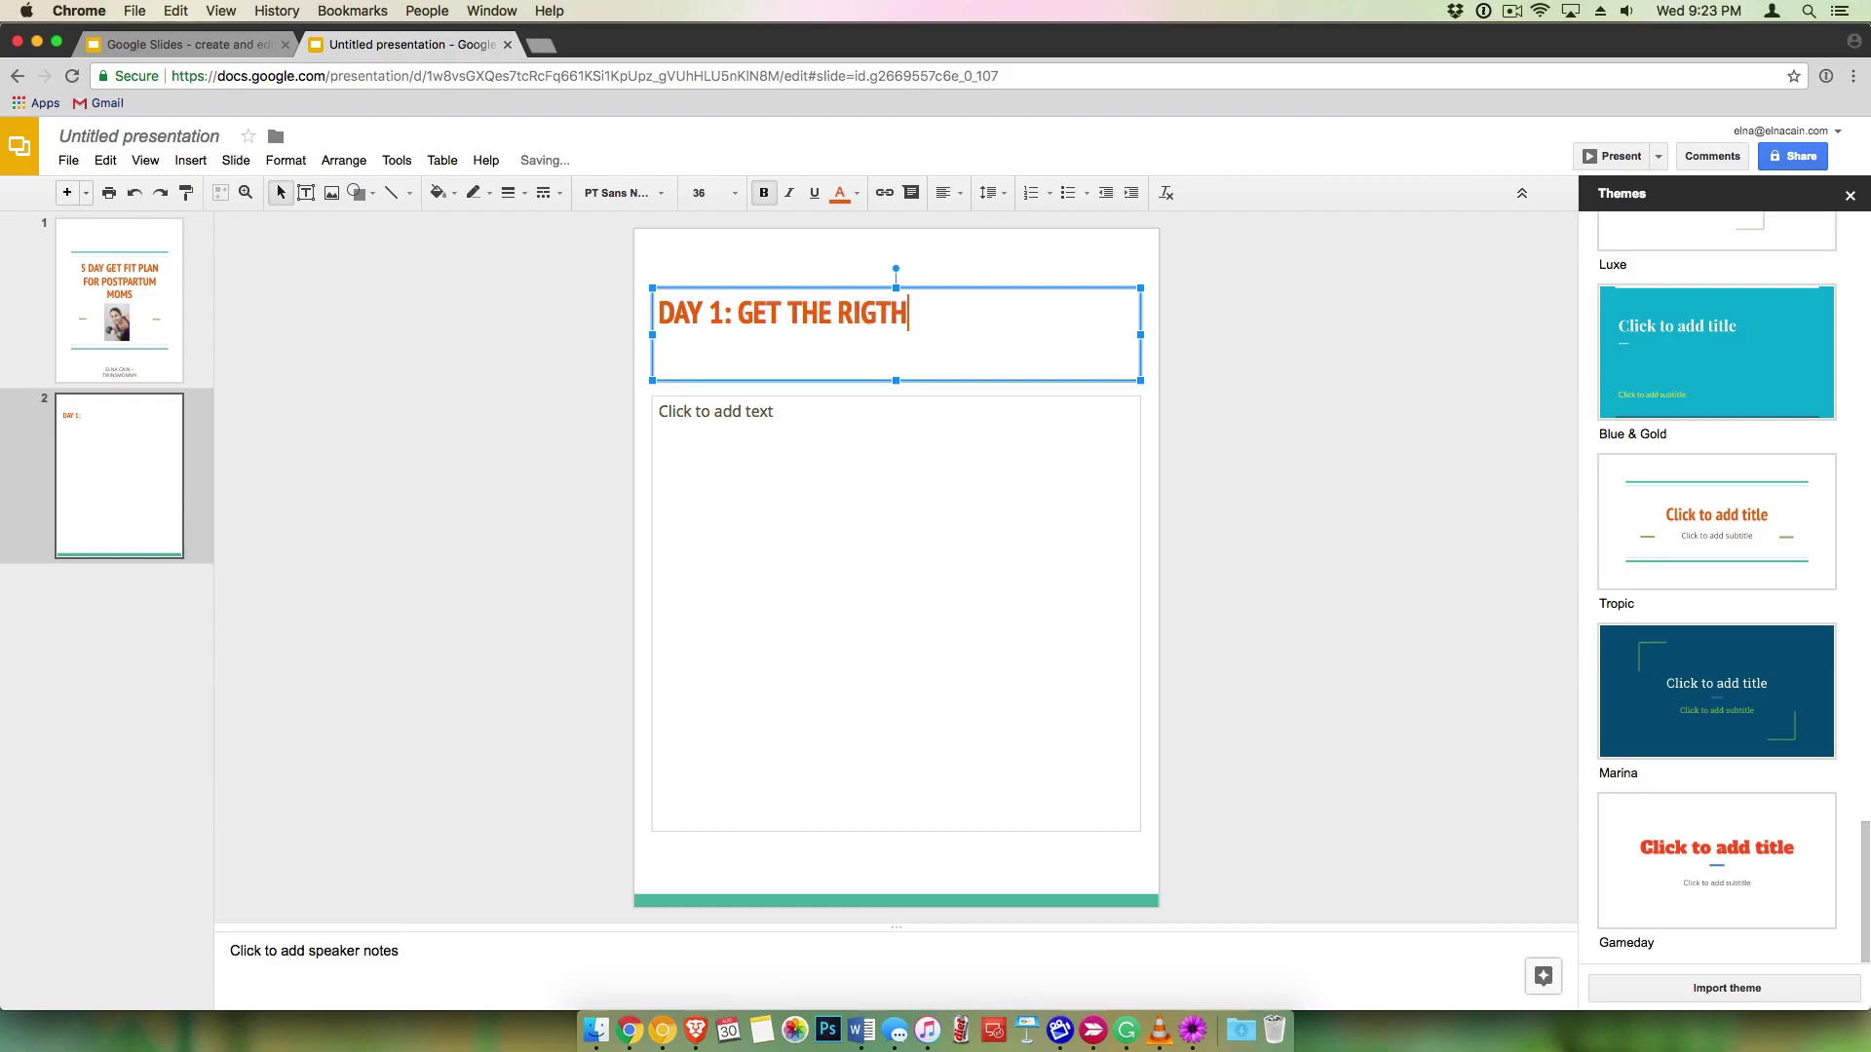
key(BackSpace)
text(CLOTHING)
Step: Correct the misspelled 'RIGTH' in the heading to 'RIGHT'
click(860, 314)
text(H=)
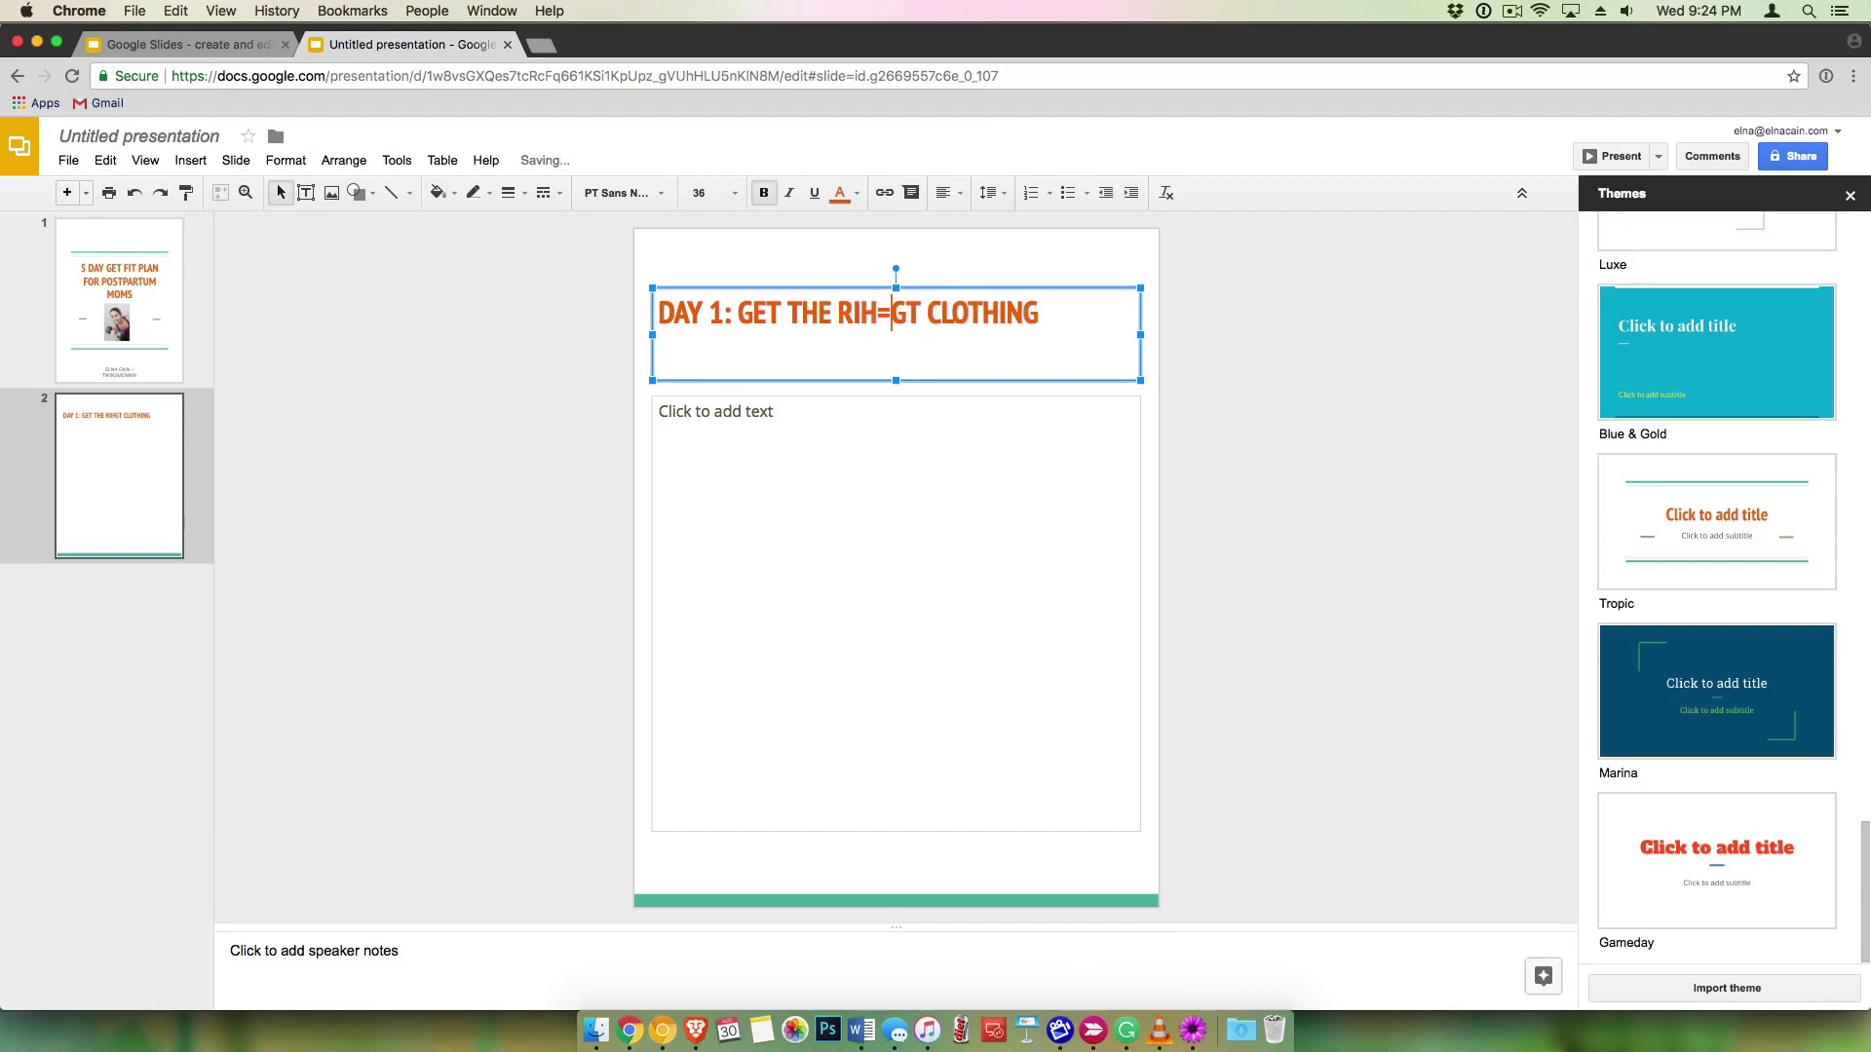
key(BackSpace)
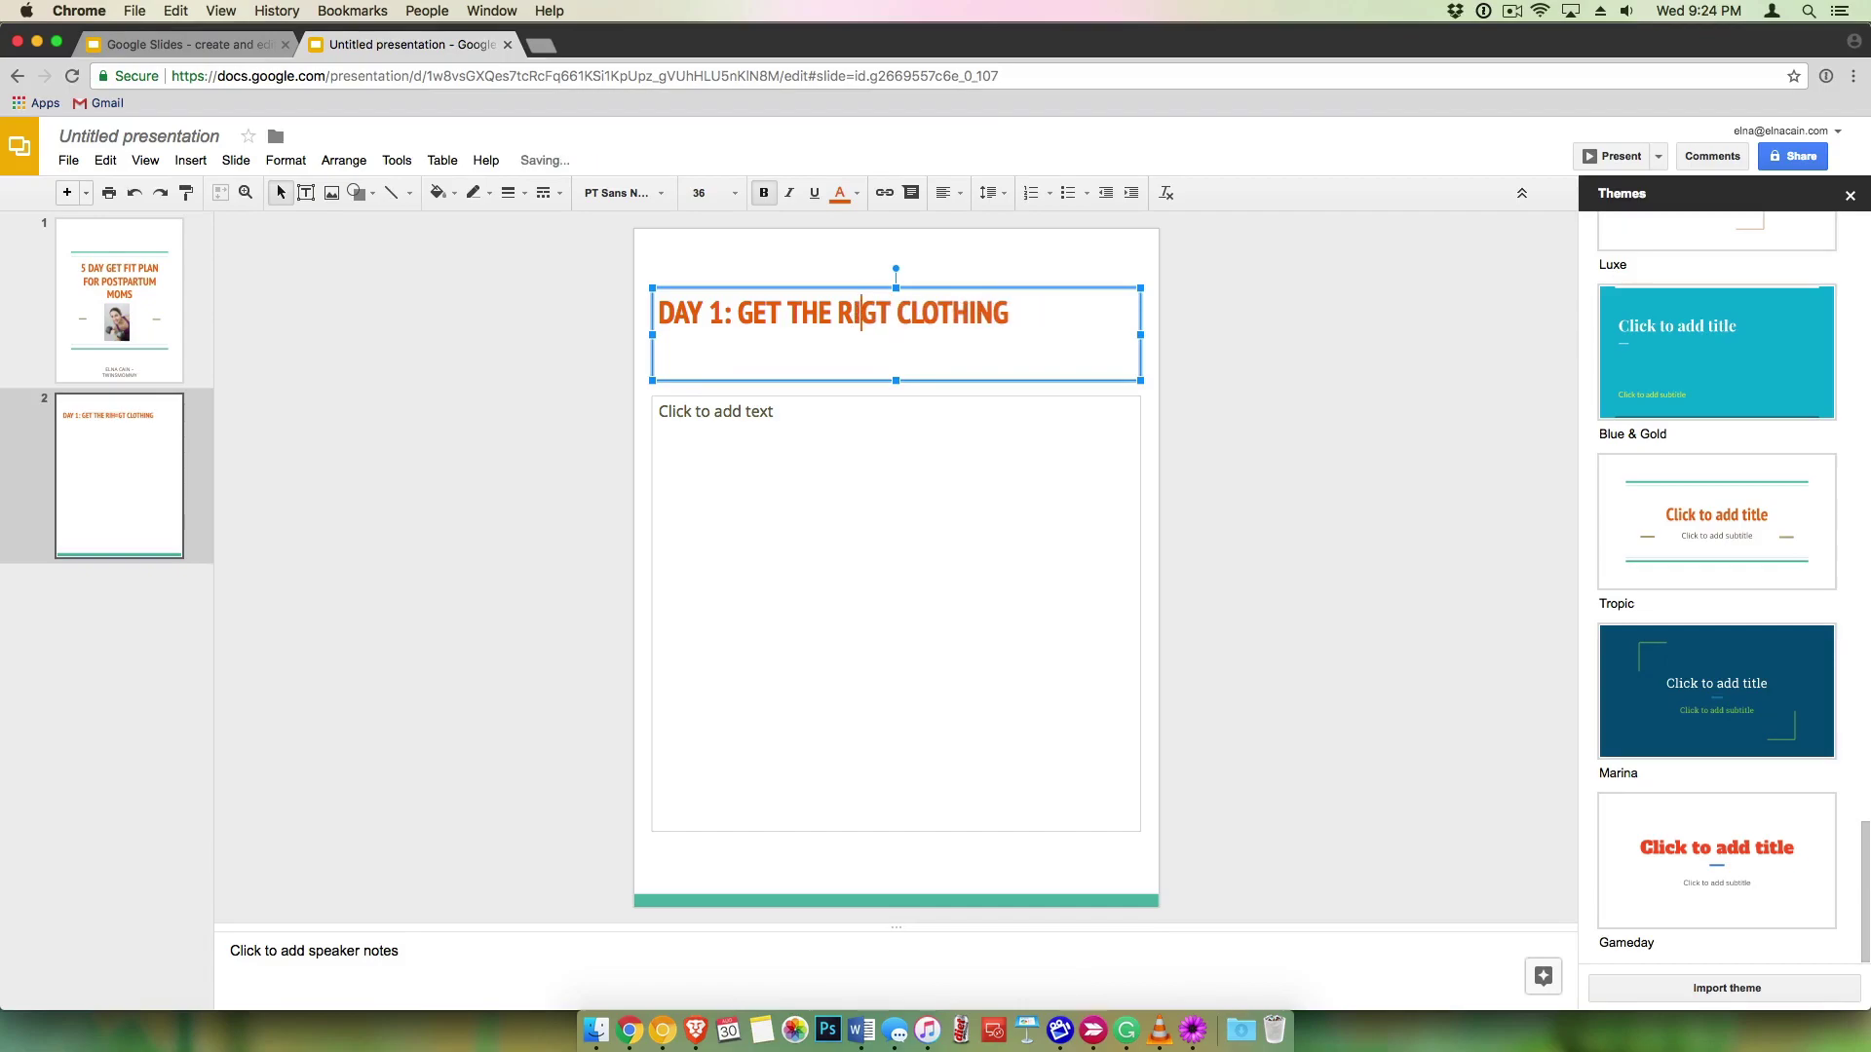
key(Right)
key(Right)
key(BackSpace)
key(BackSpace)
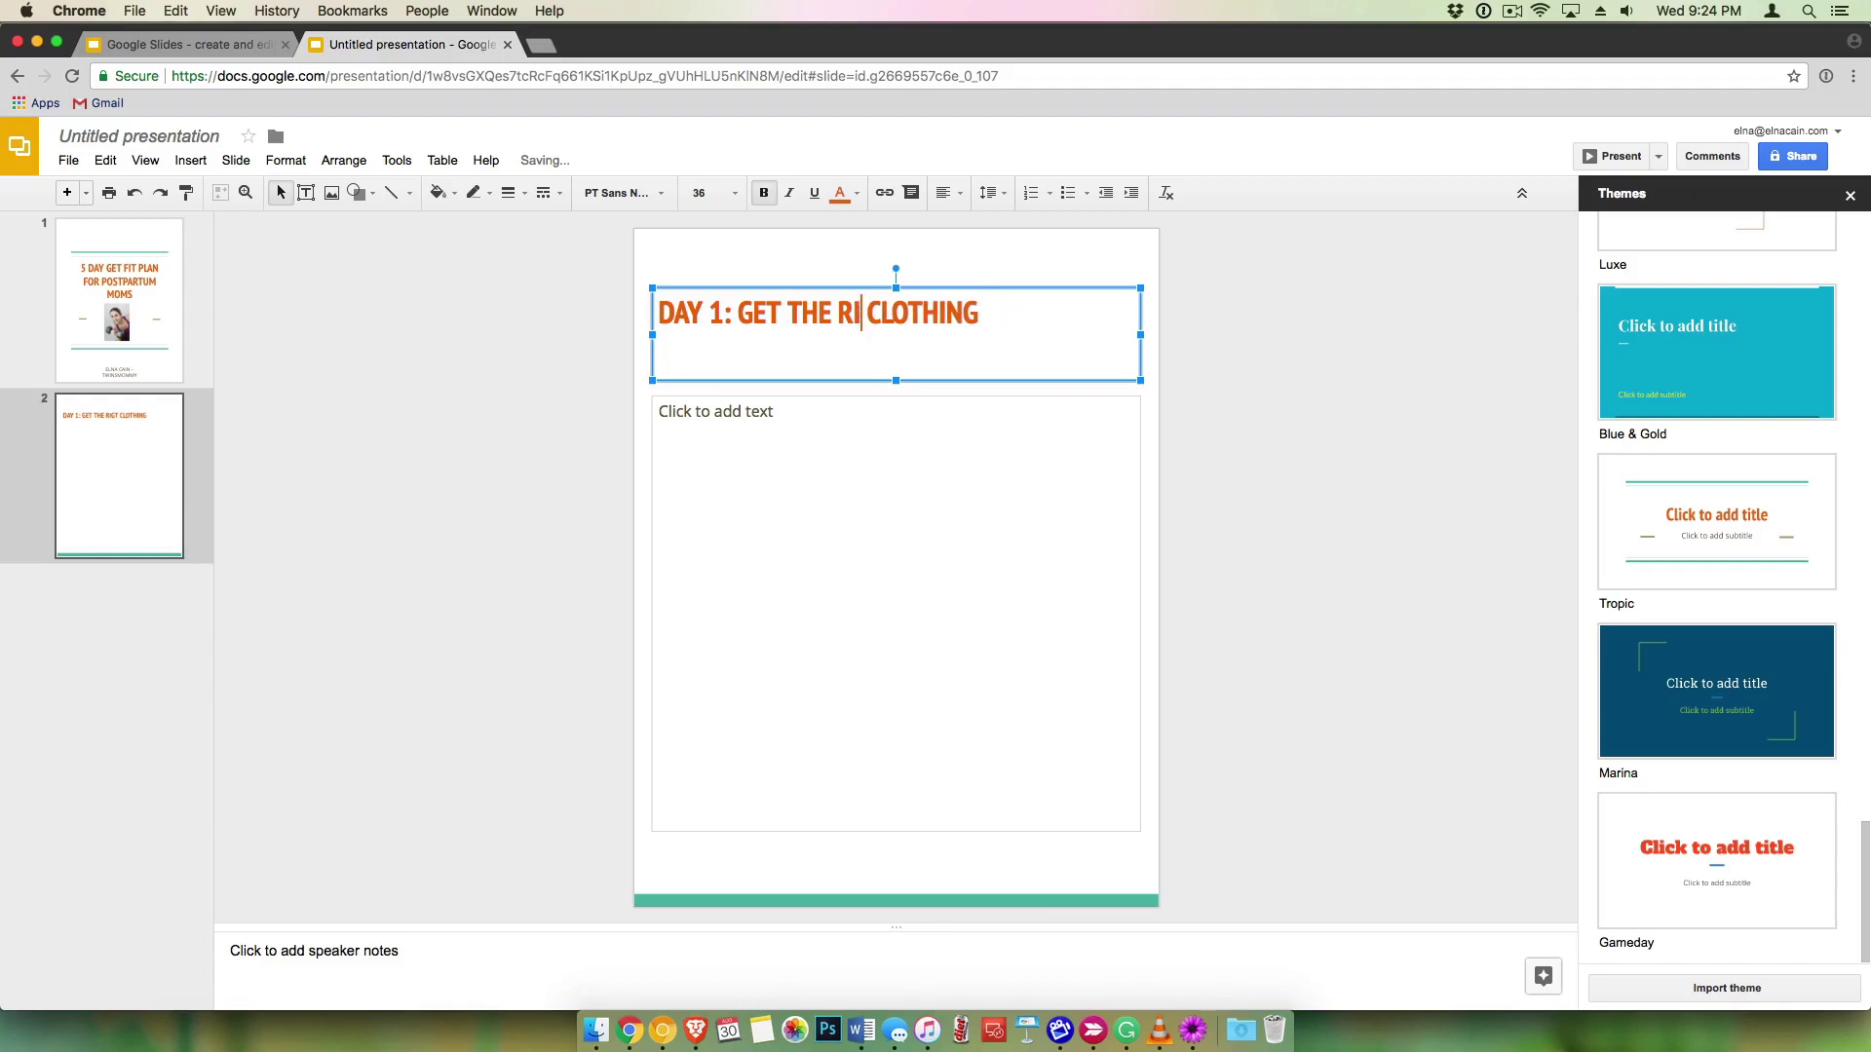
text(GHT)
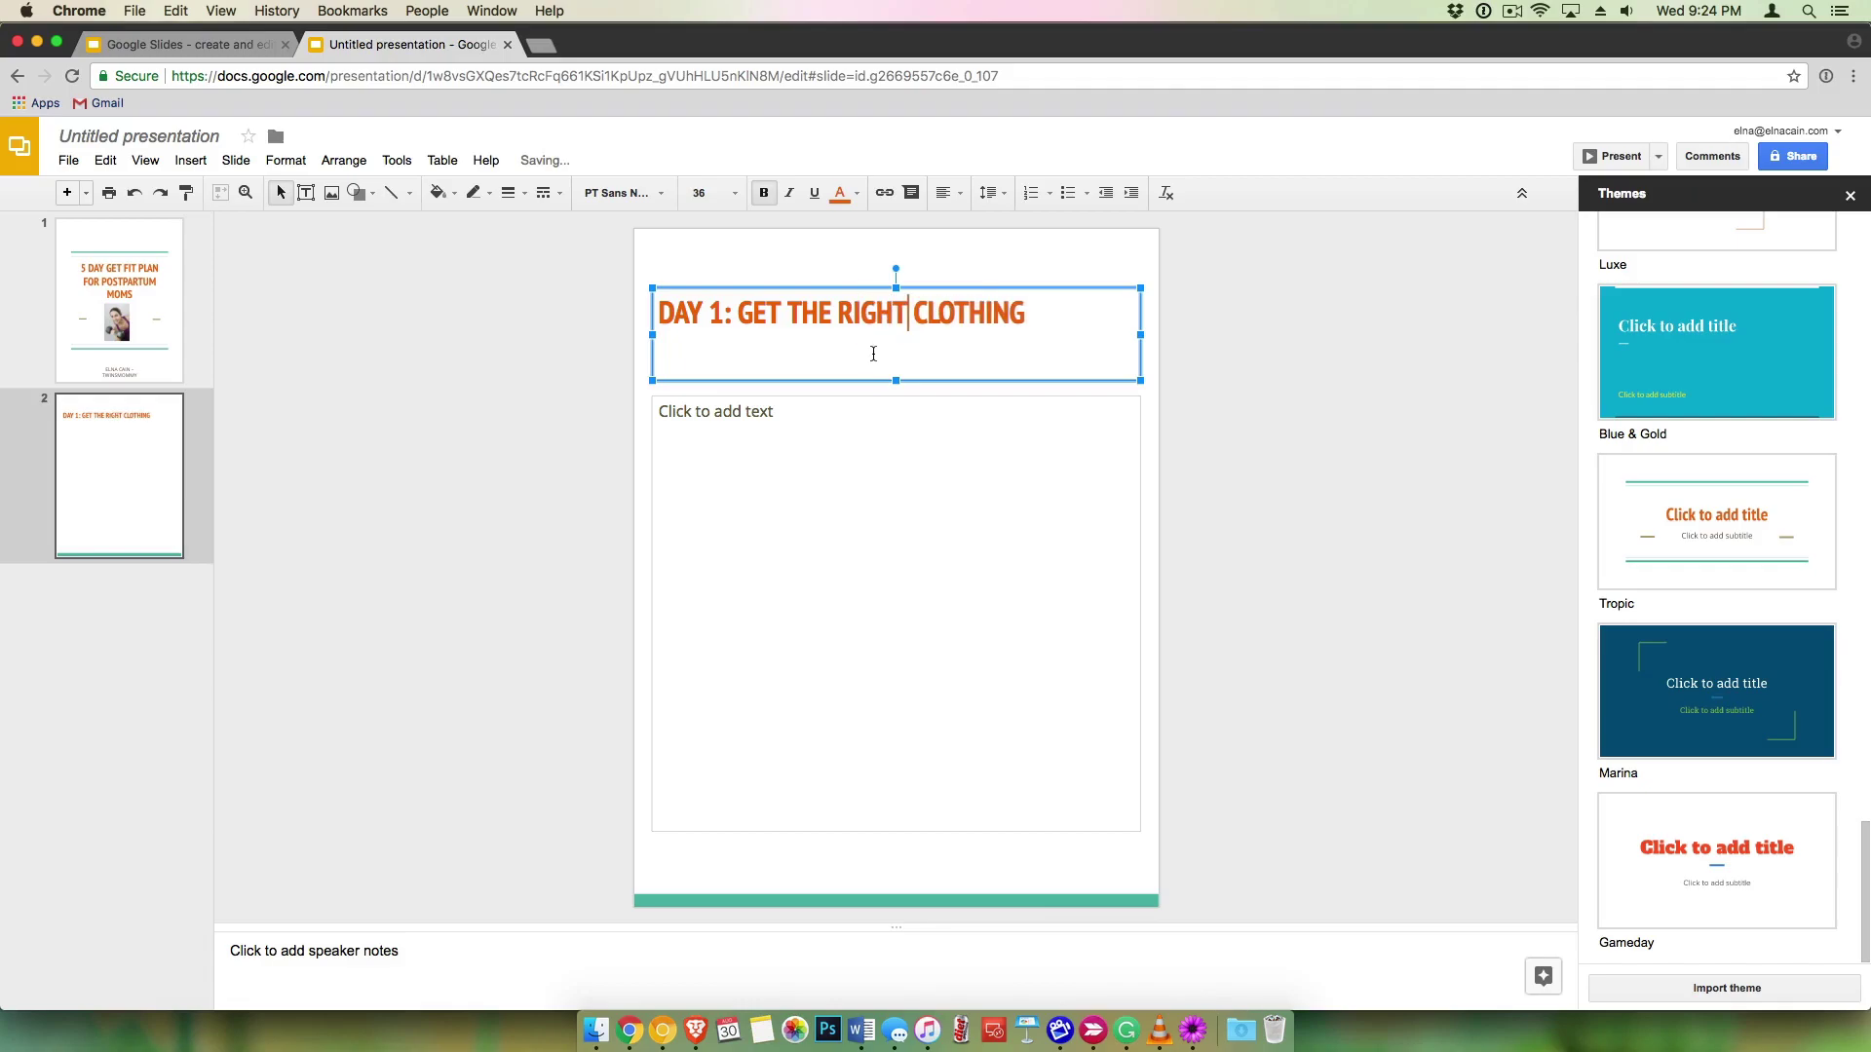
Step: Draw a large rectangle over the body area below the Day 1 title
click(858, 401)
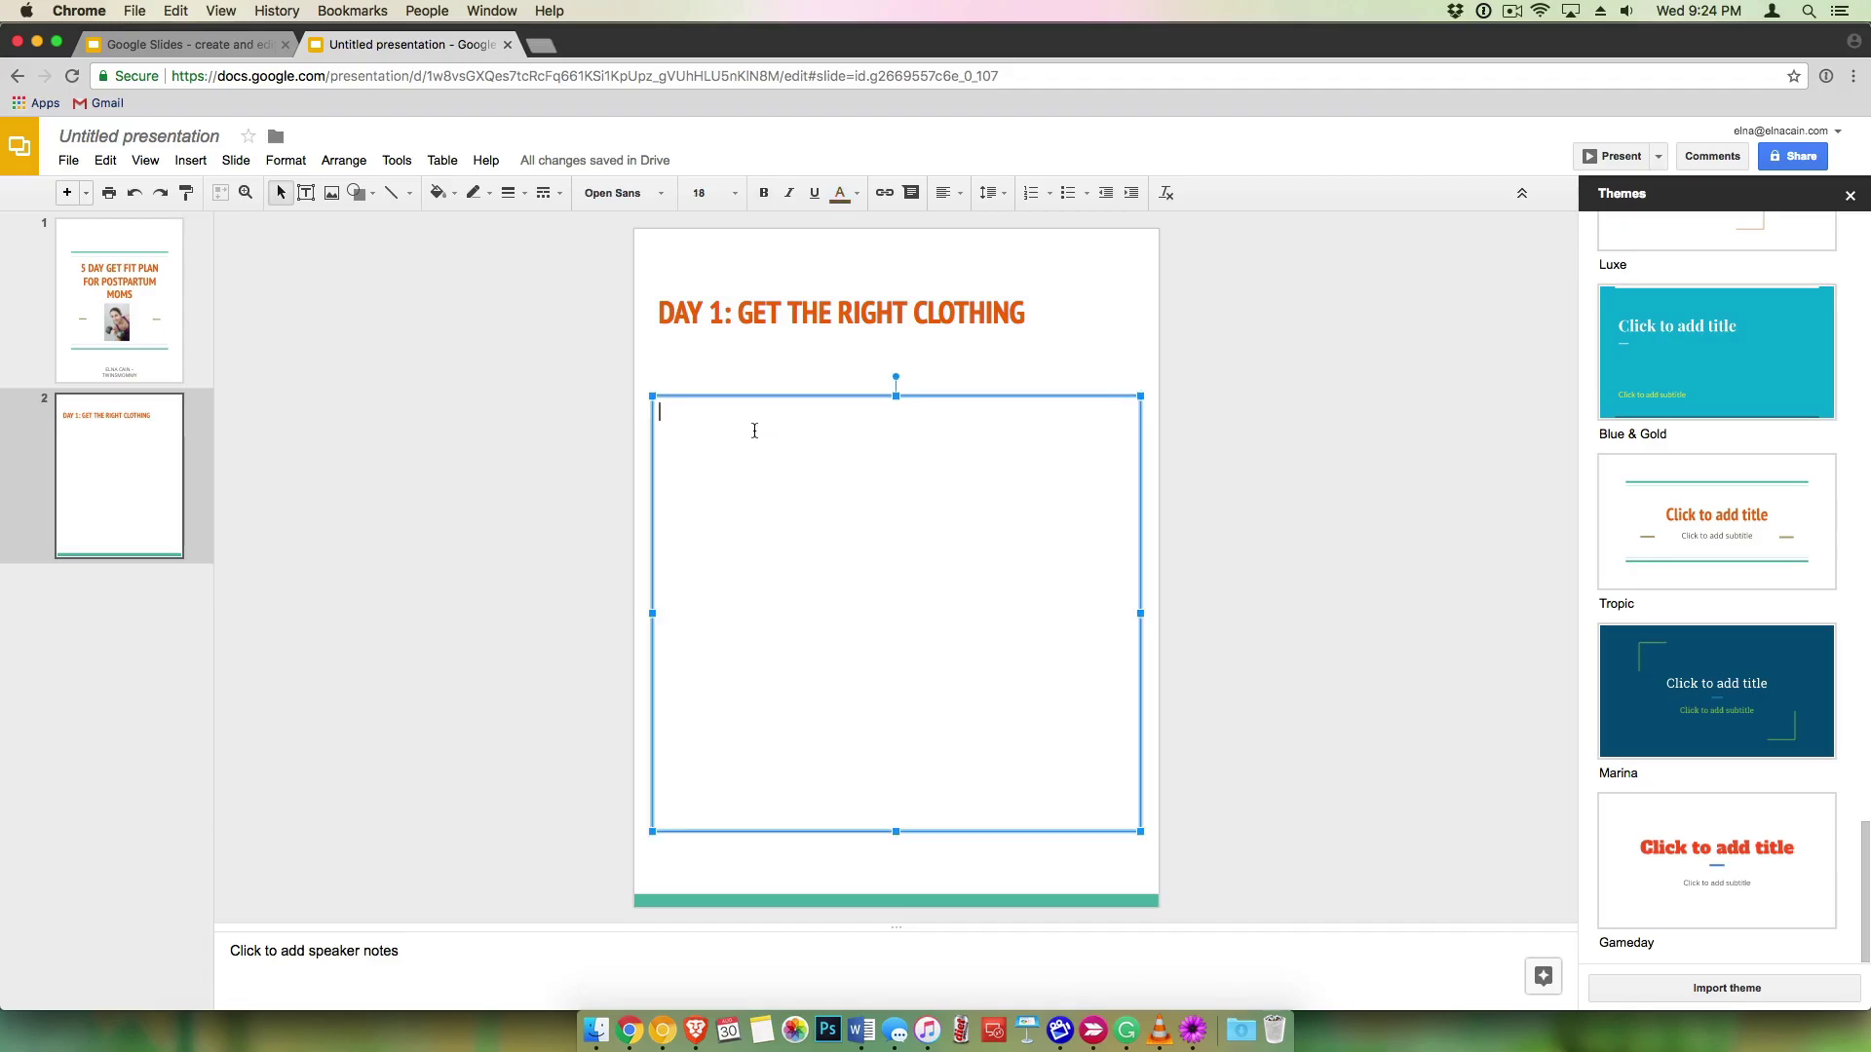
click(374, 195)
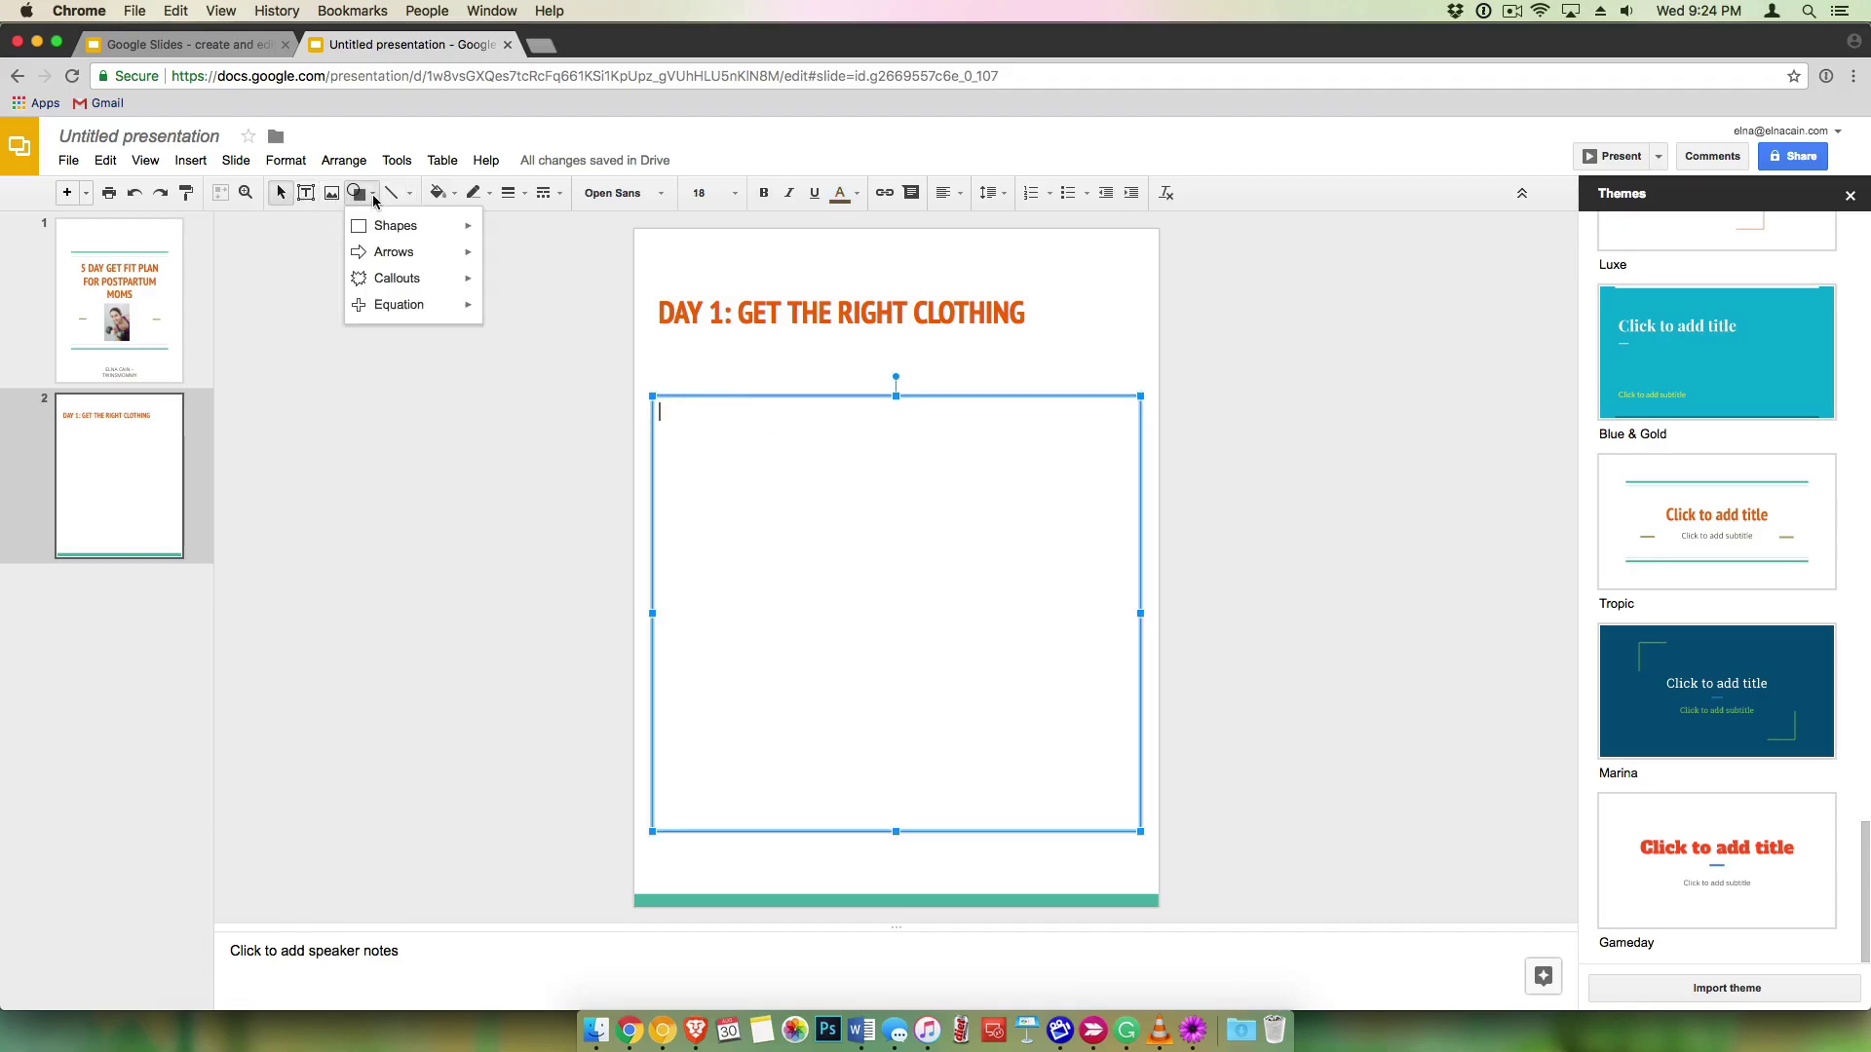
mouse_move(390, 226)
click(495, 235)
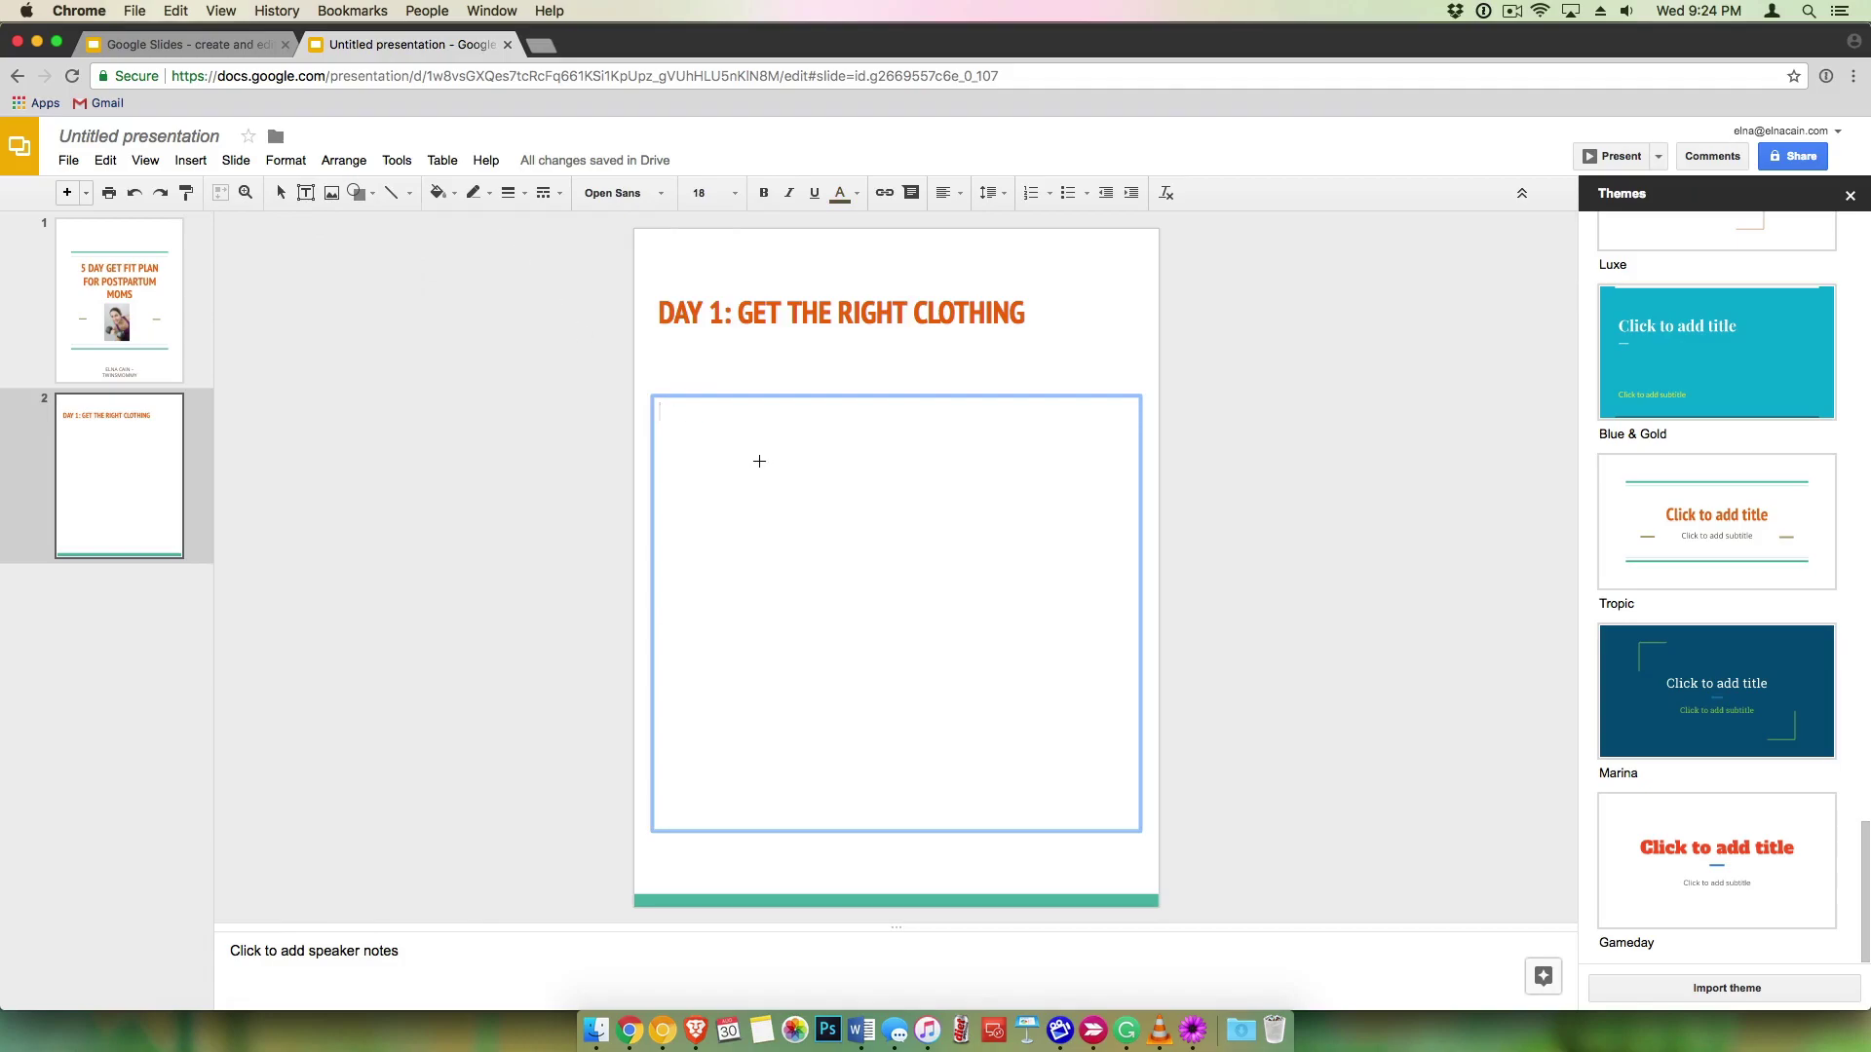
mouse_move(664, 418)
mouse_down()
mouse_move(693, 464)
mouse_move(949, 638)
mouse_move(1102, 669)
mouse_move(1115, 764)
mouse_move(1114, 728)
mouse_up()
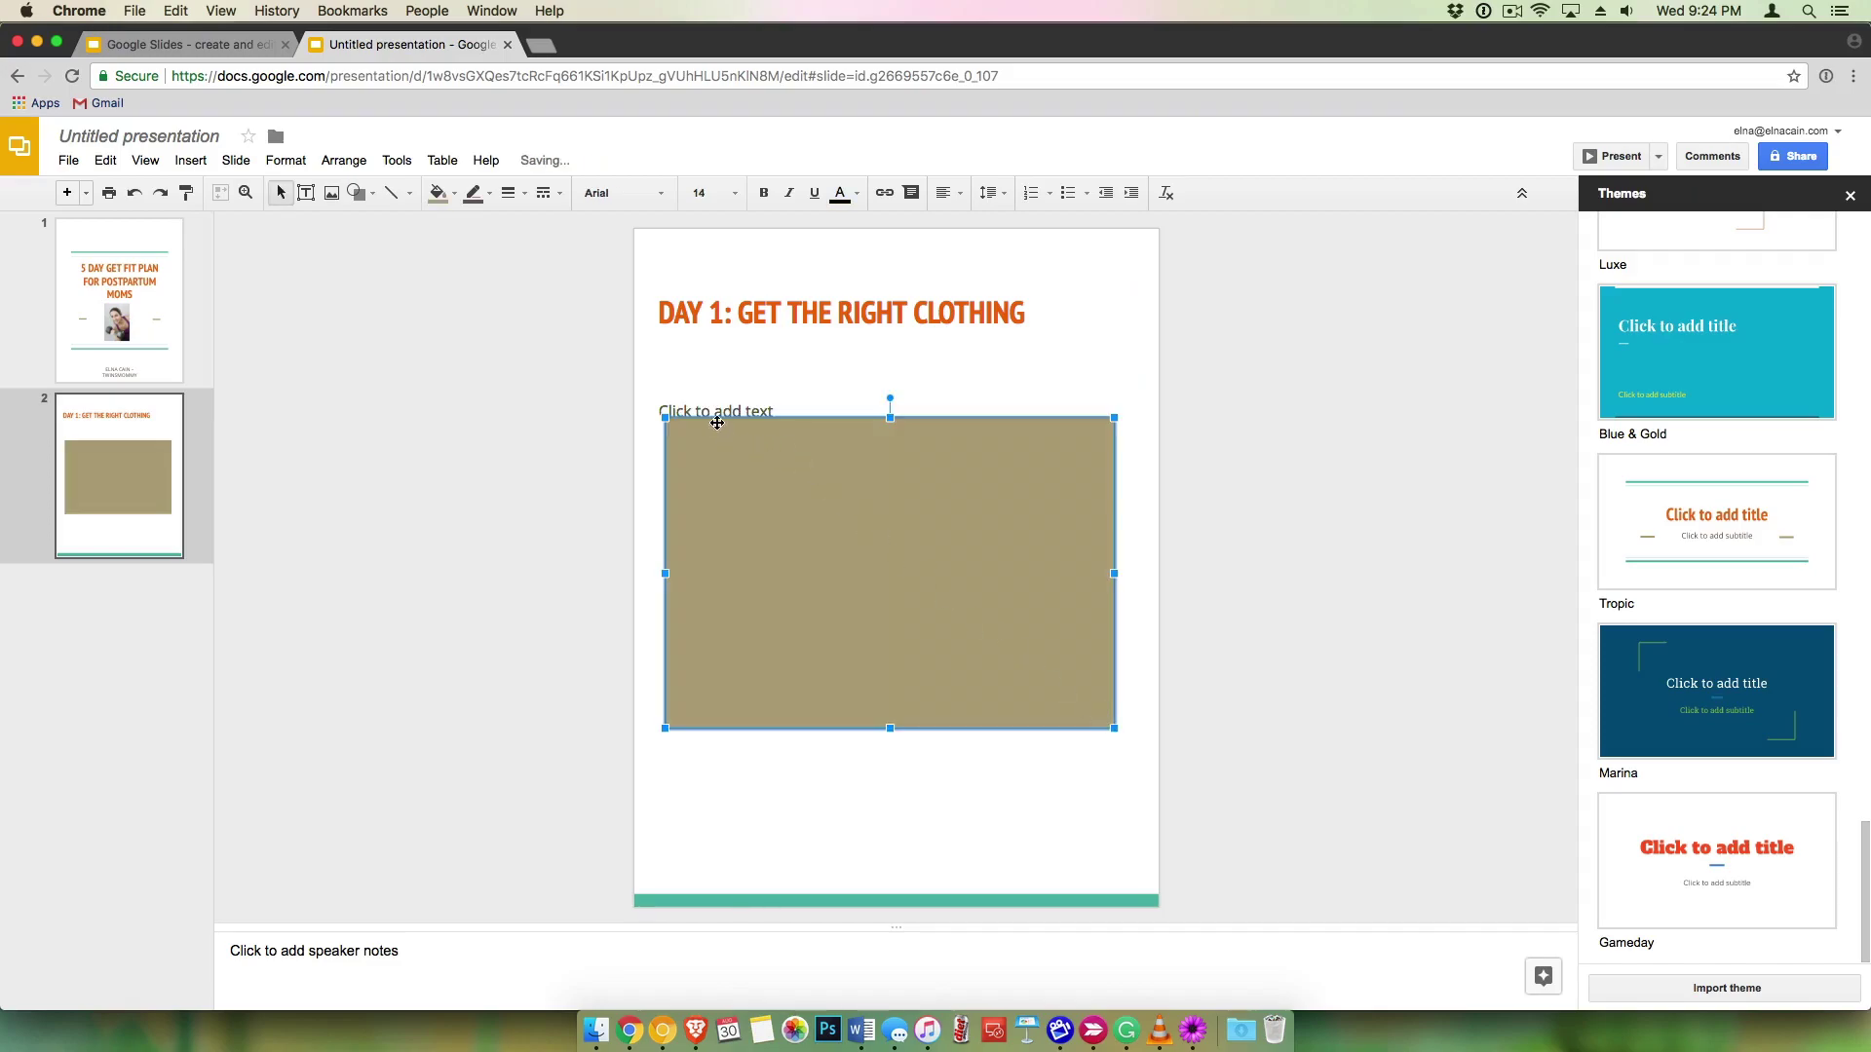
Step: Fill the rectangle light orange and bring up the image search
click(454, 198)
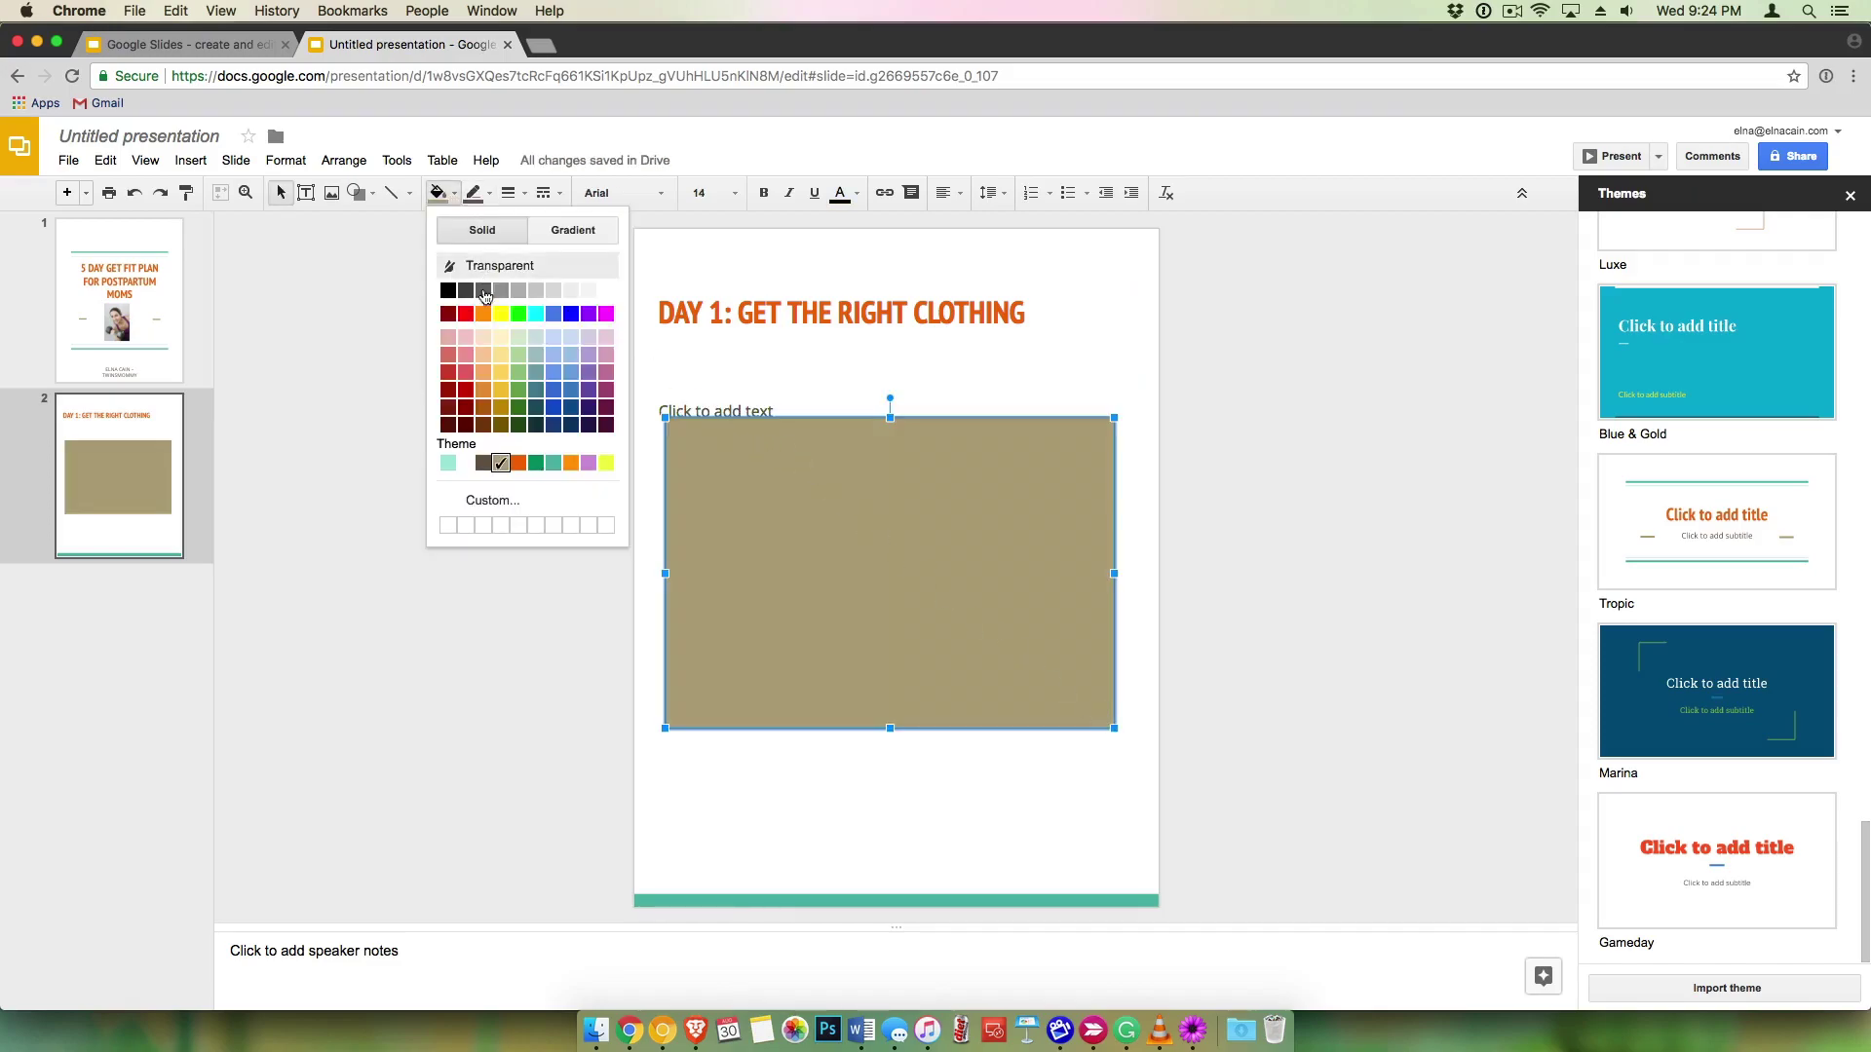
click(482, 355)
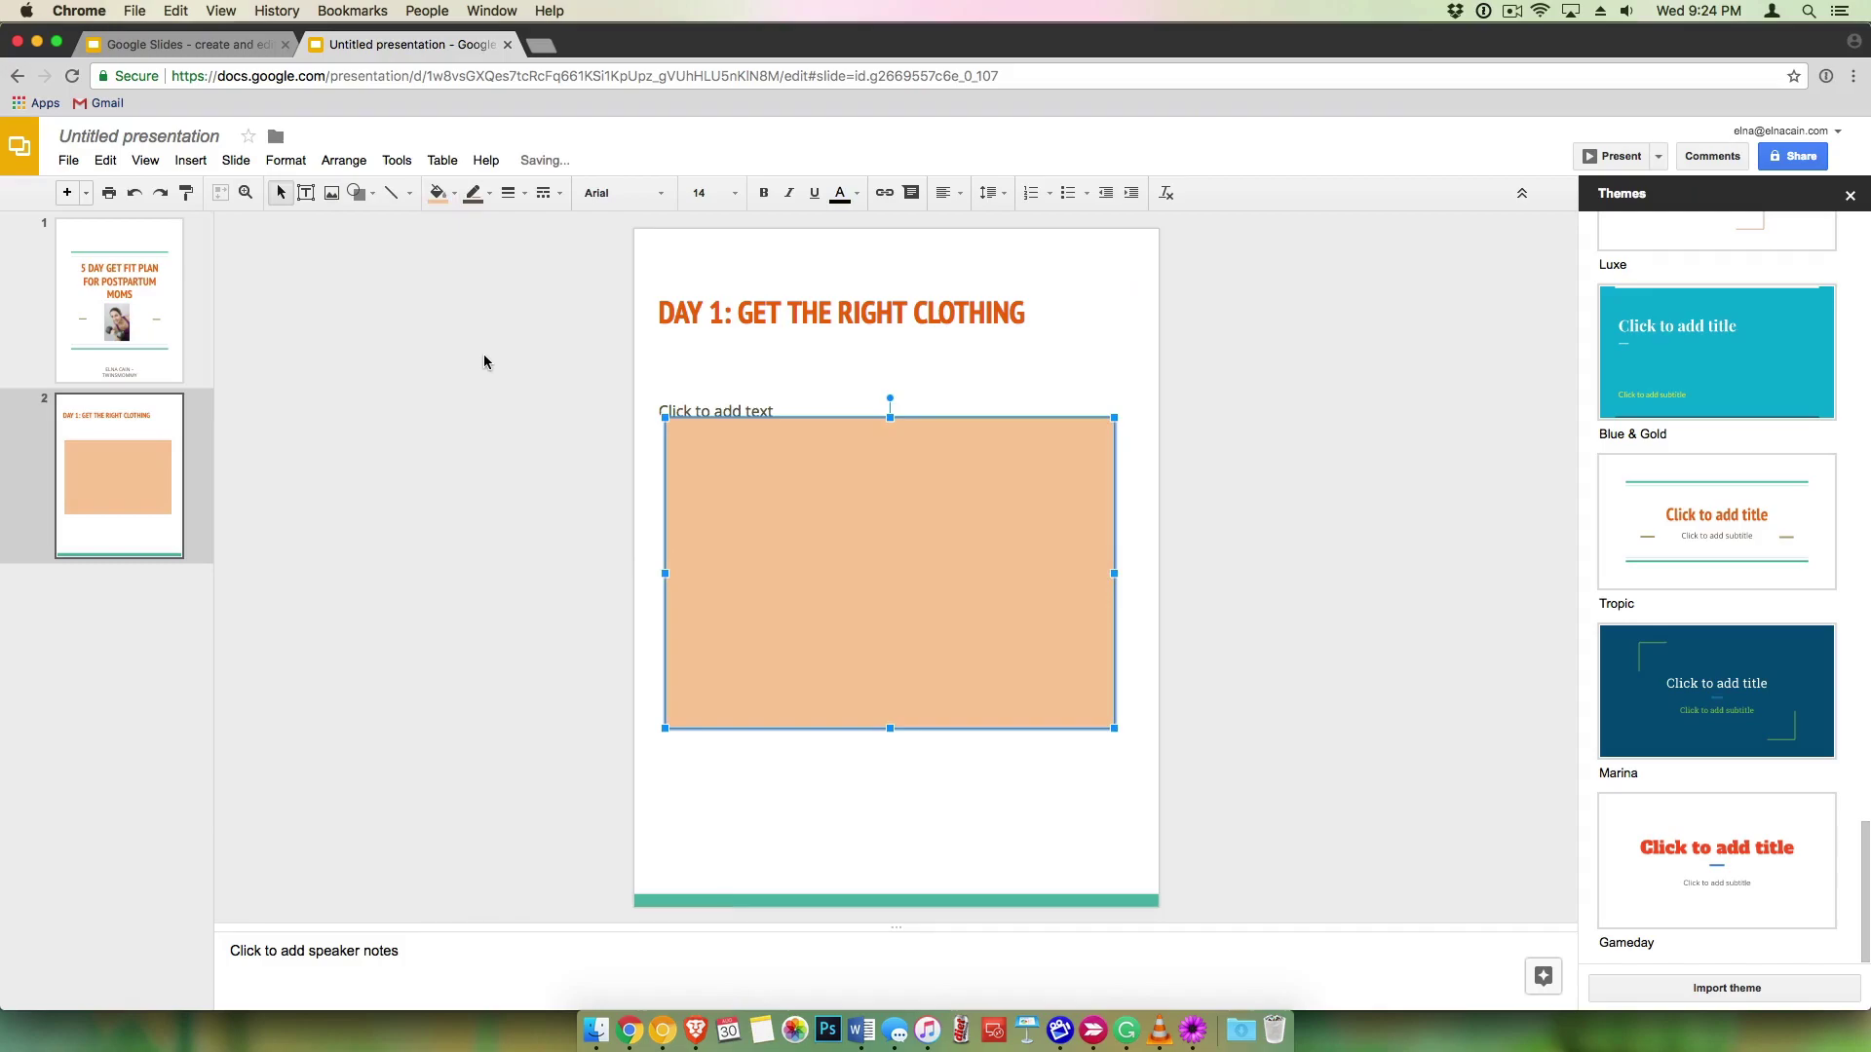
click(311, 197)
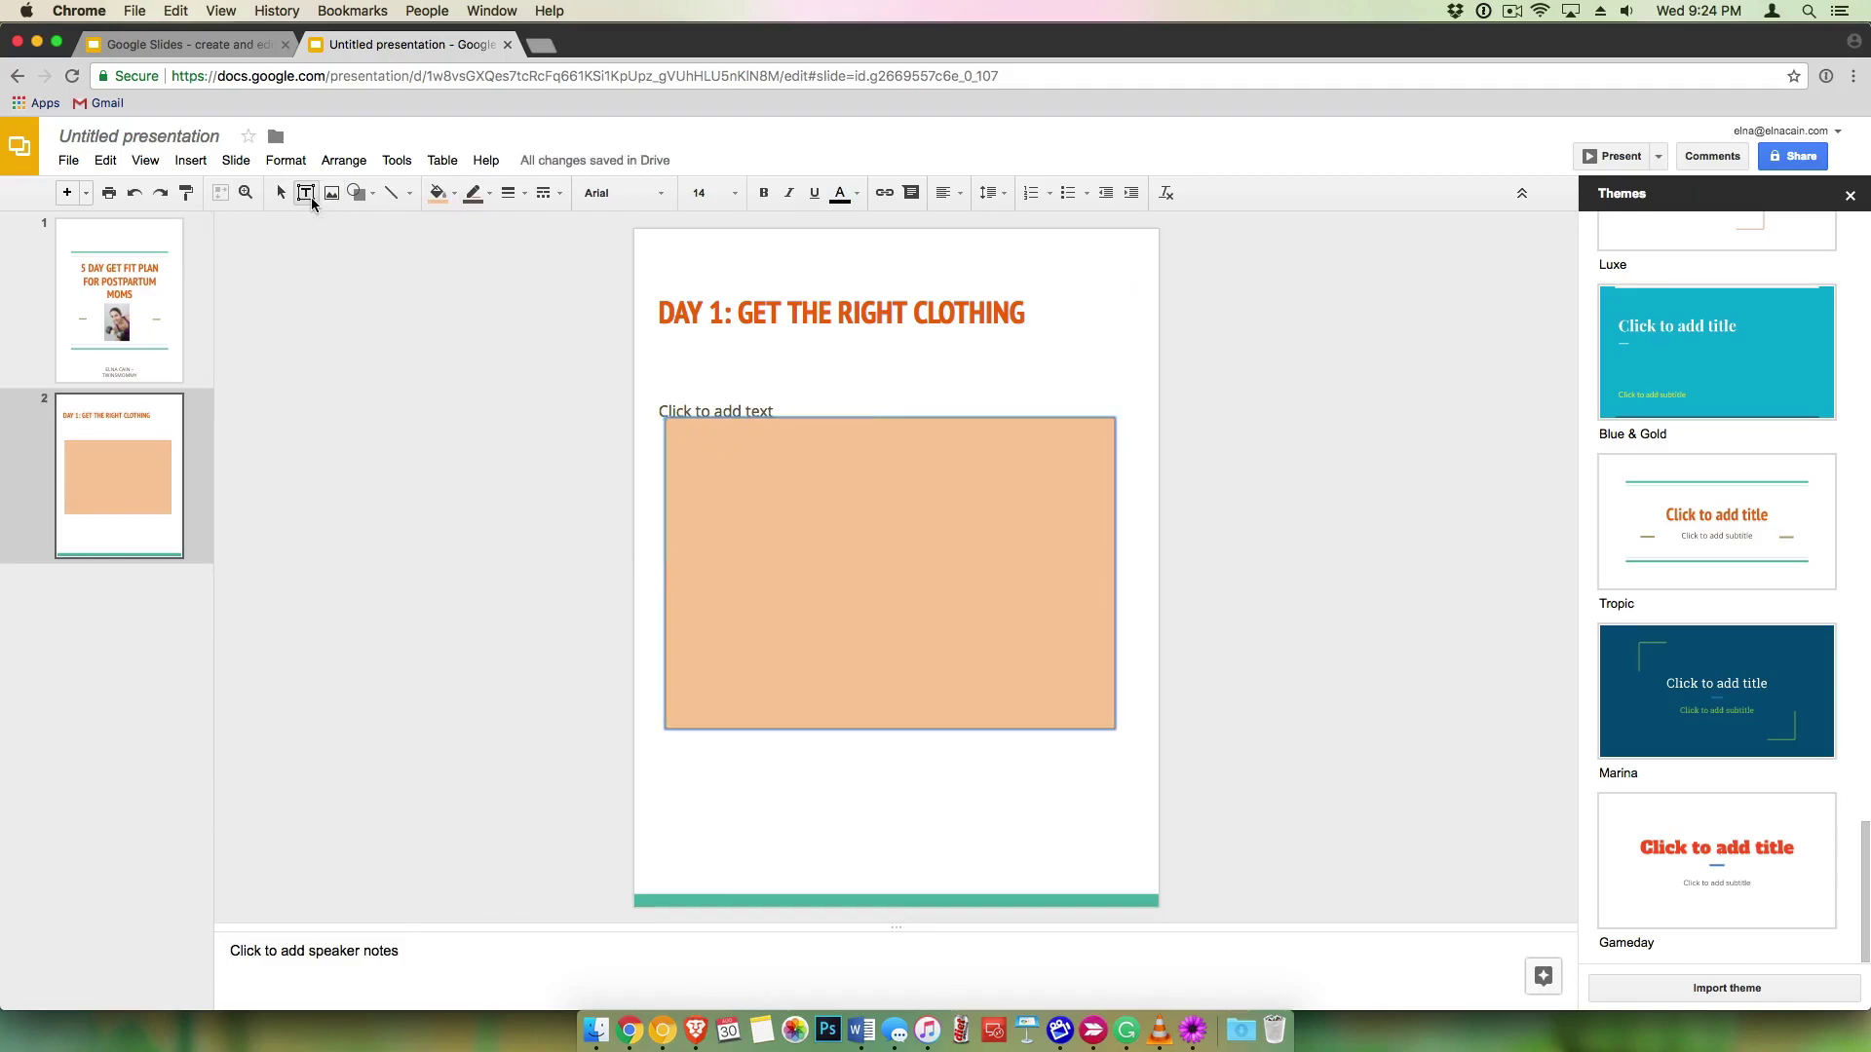
click(332, 195)
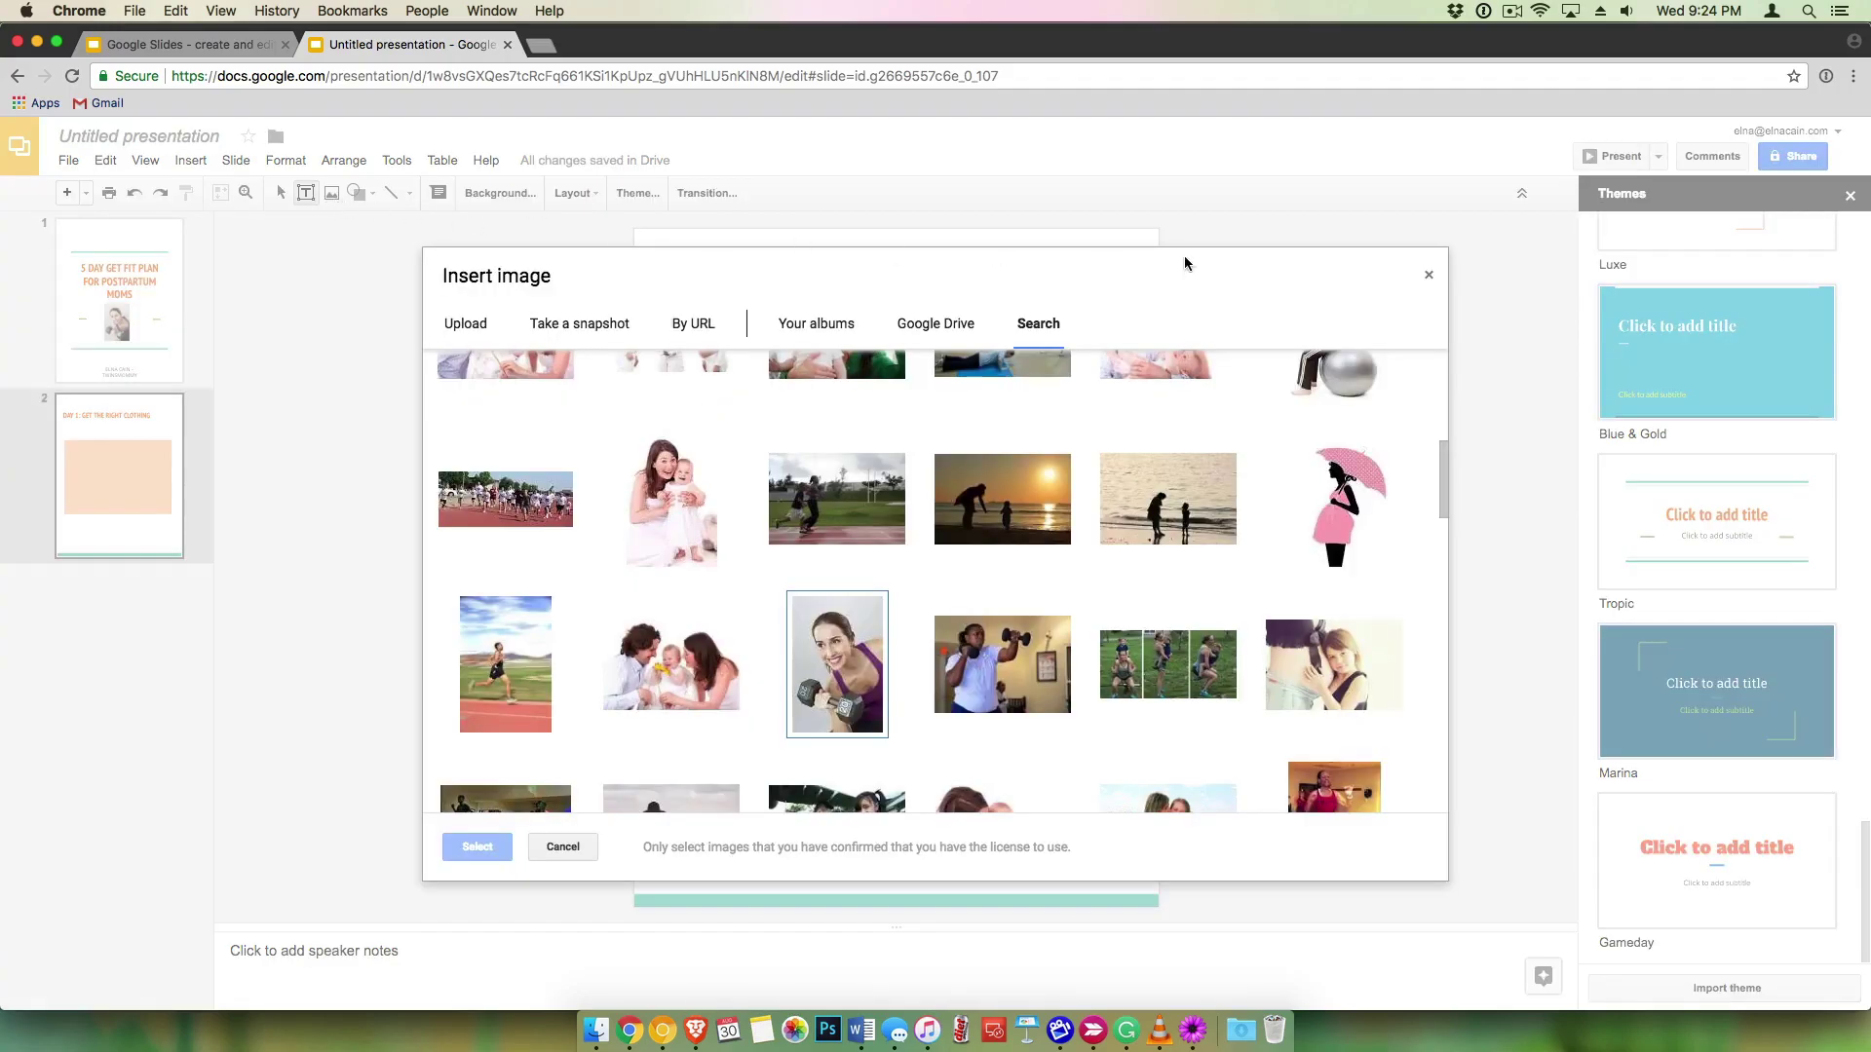
Step: Close the image search and draw a small white-filled square inside the peach box
click(1428, 275)
click(375, 195)
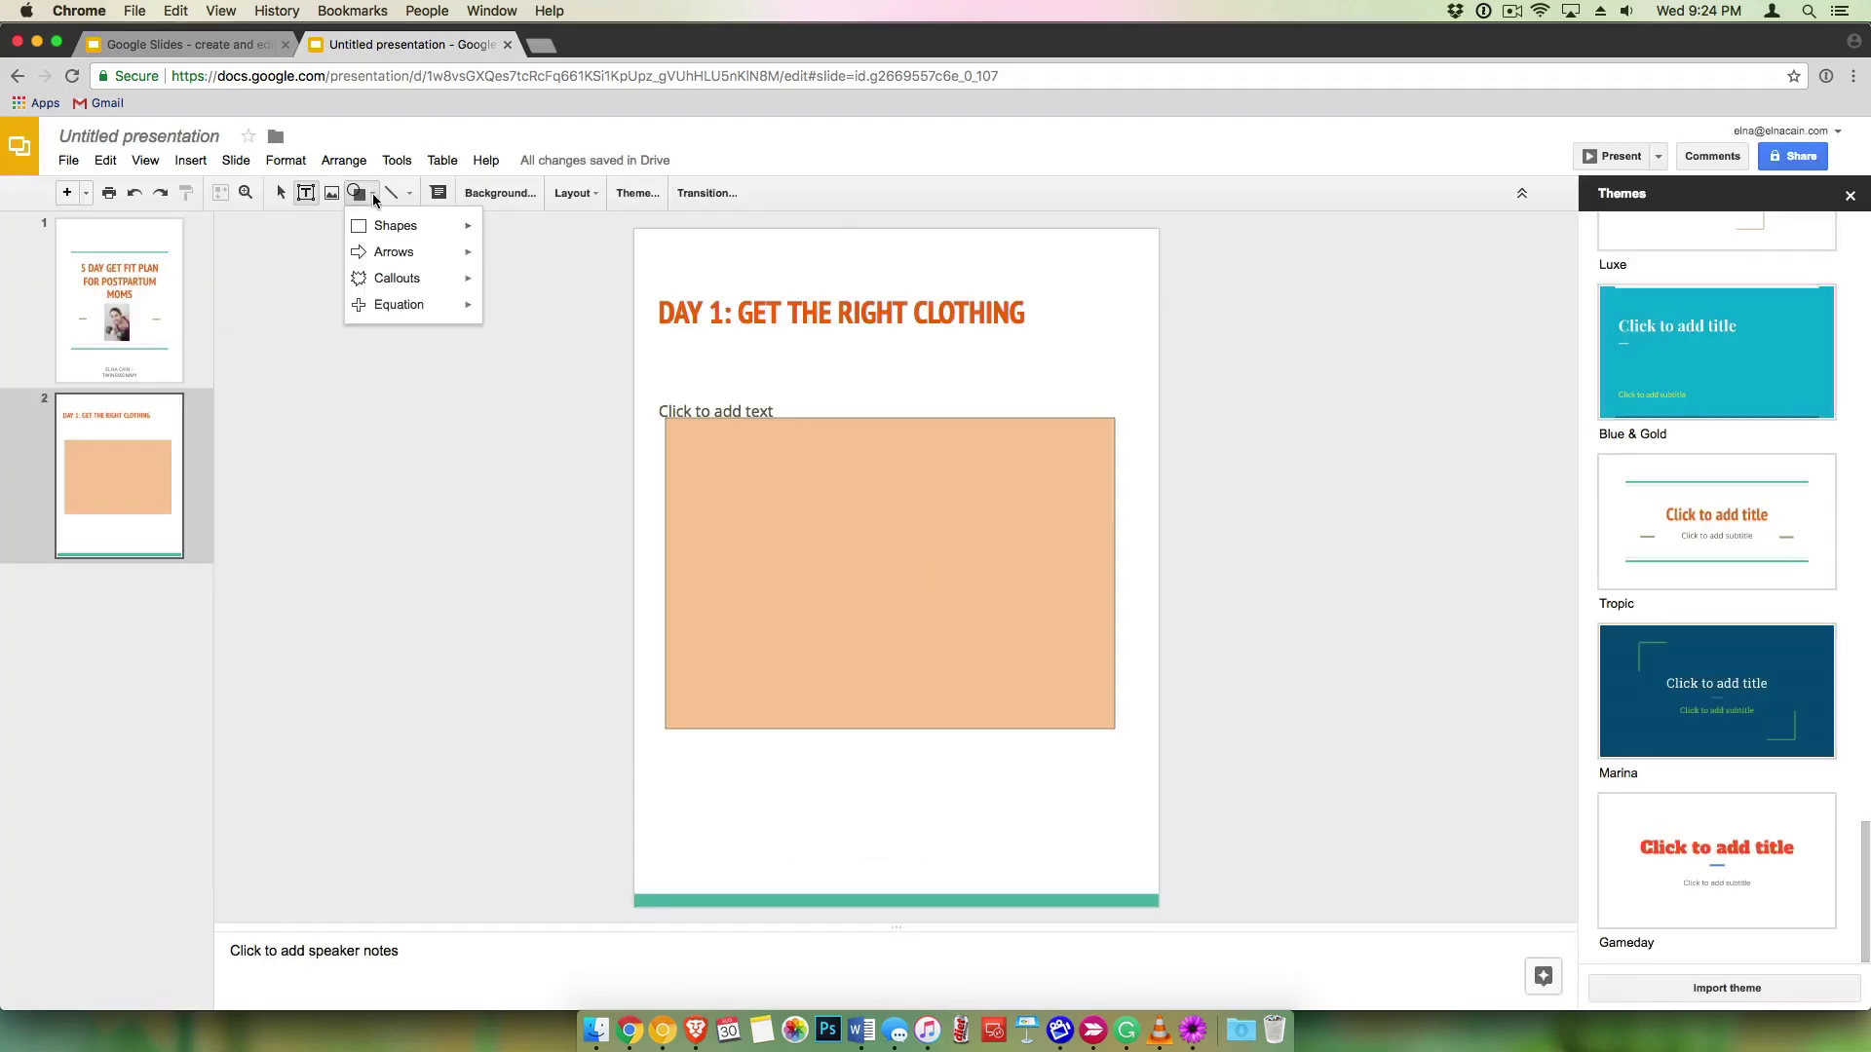
mouse_move(443, 226)
click(500, 237)
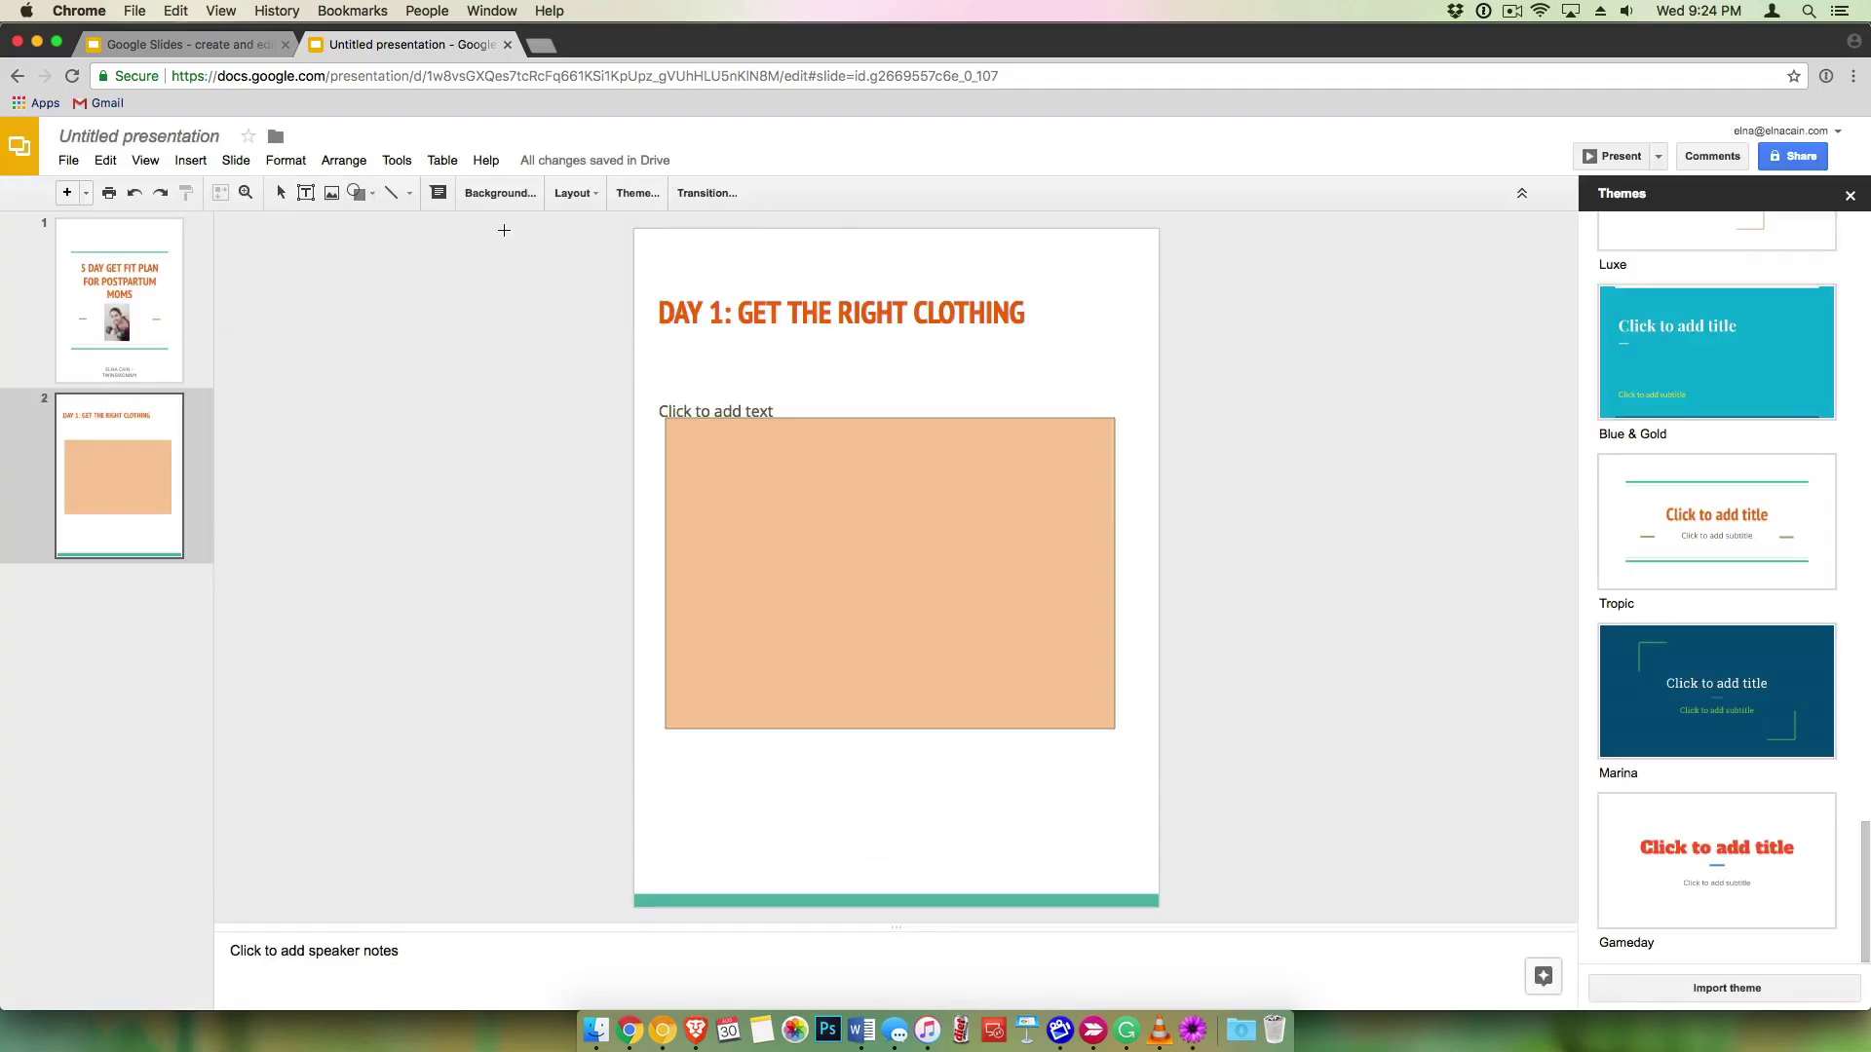
drag(677, 429, 692, 447)
click(709, 448)
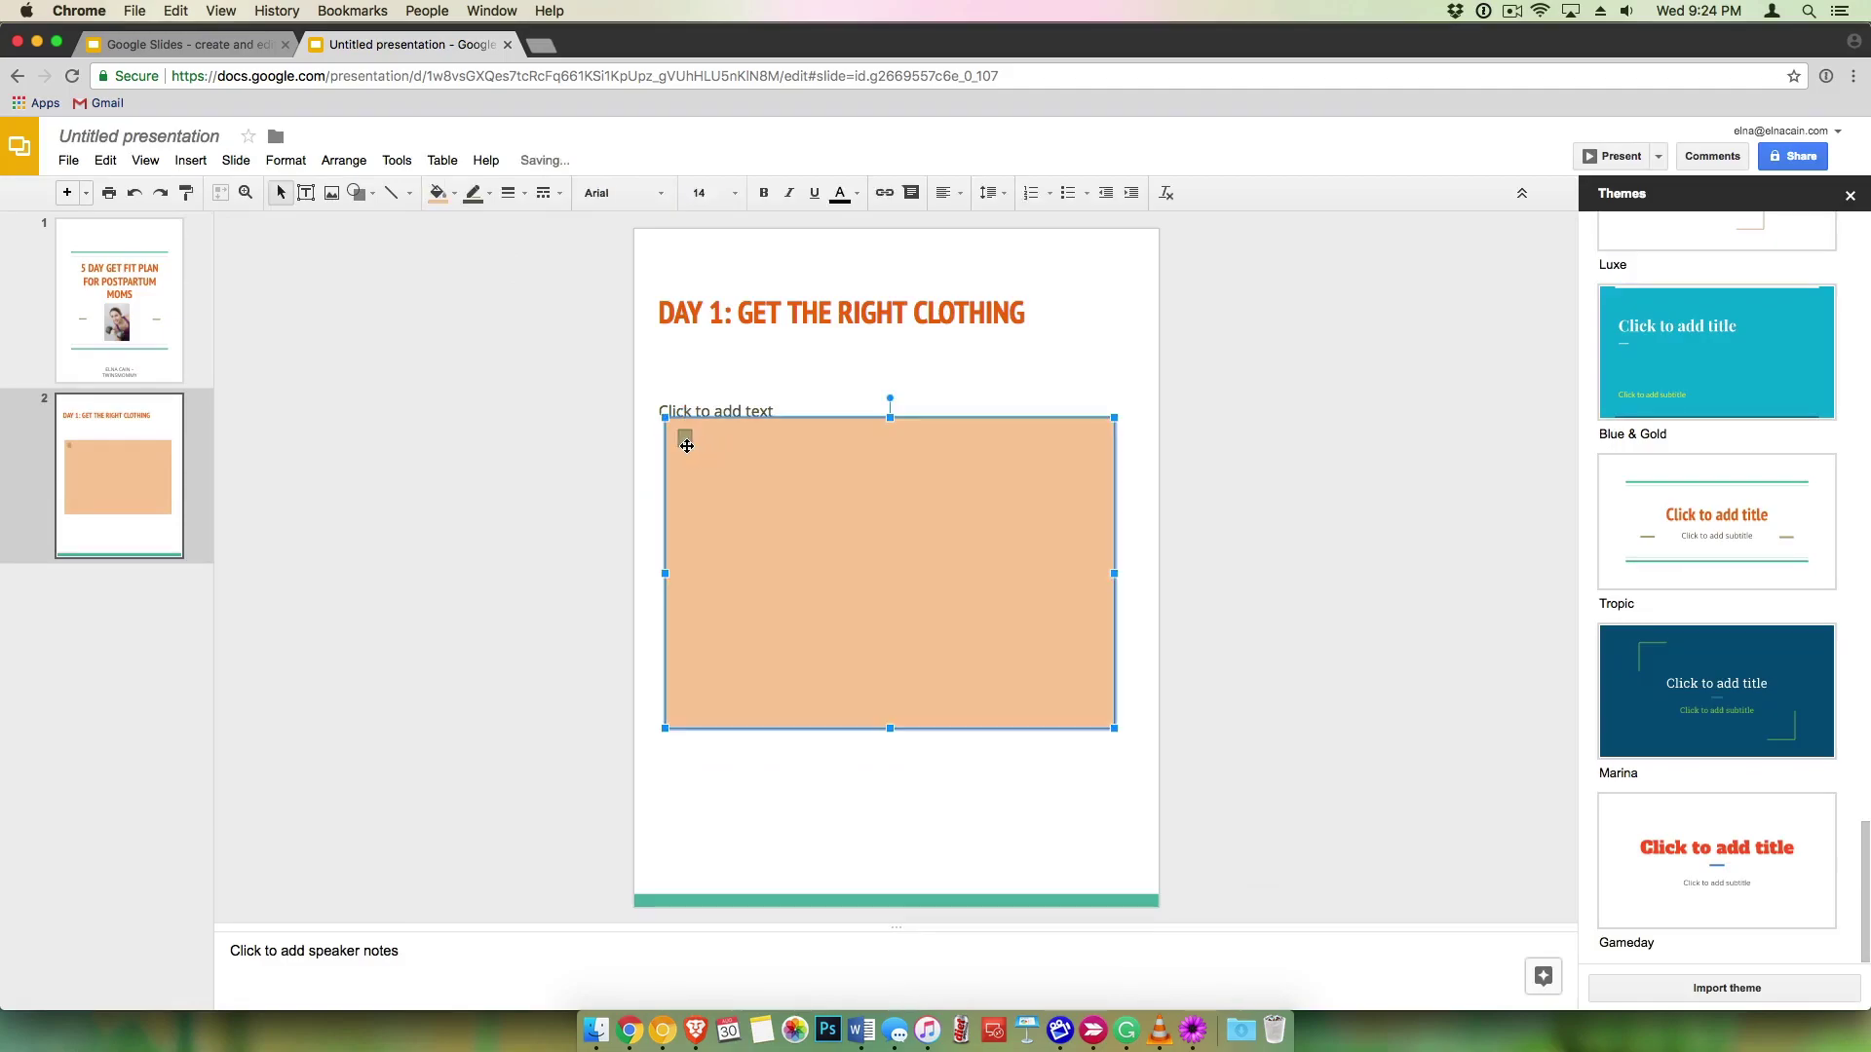
click(685, 438)
click(454, 194)
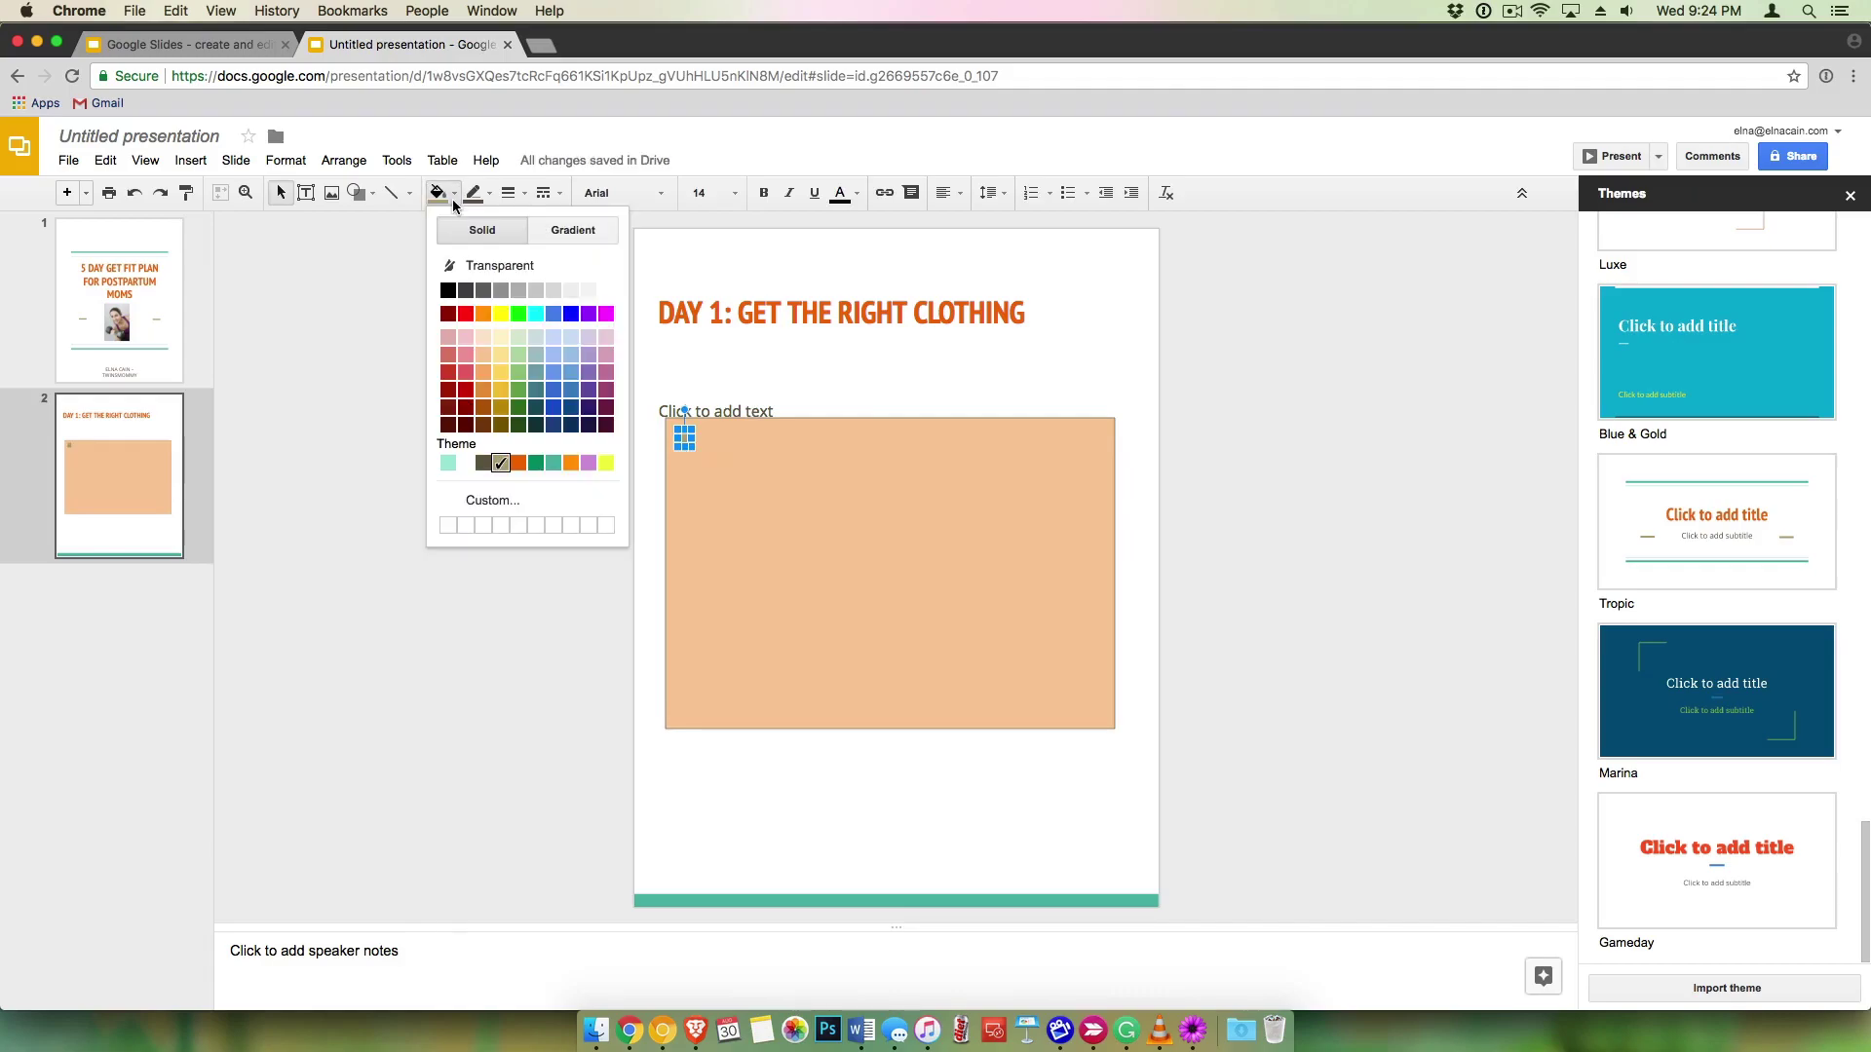
click(526, 265)
click(733, 449)
click(685, 441)
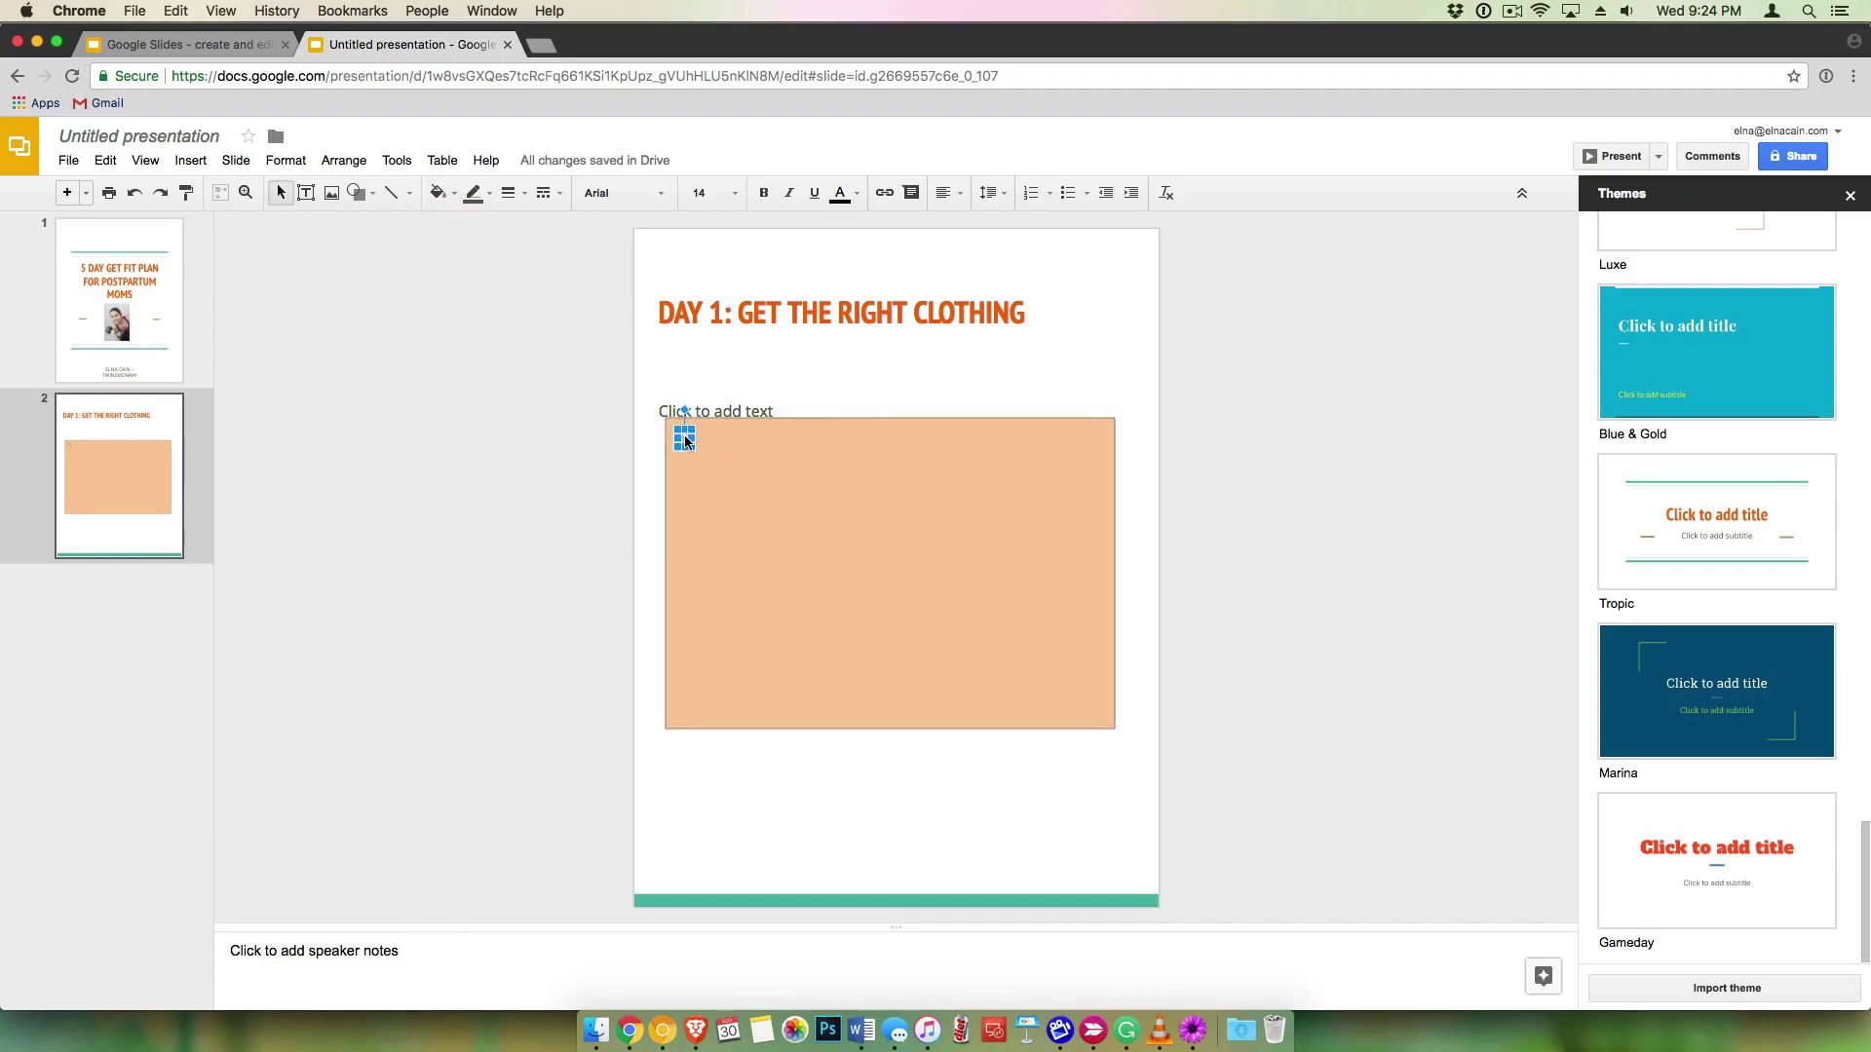
click(453, 194)
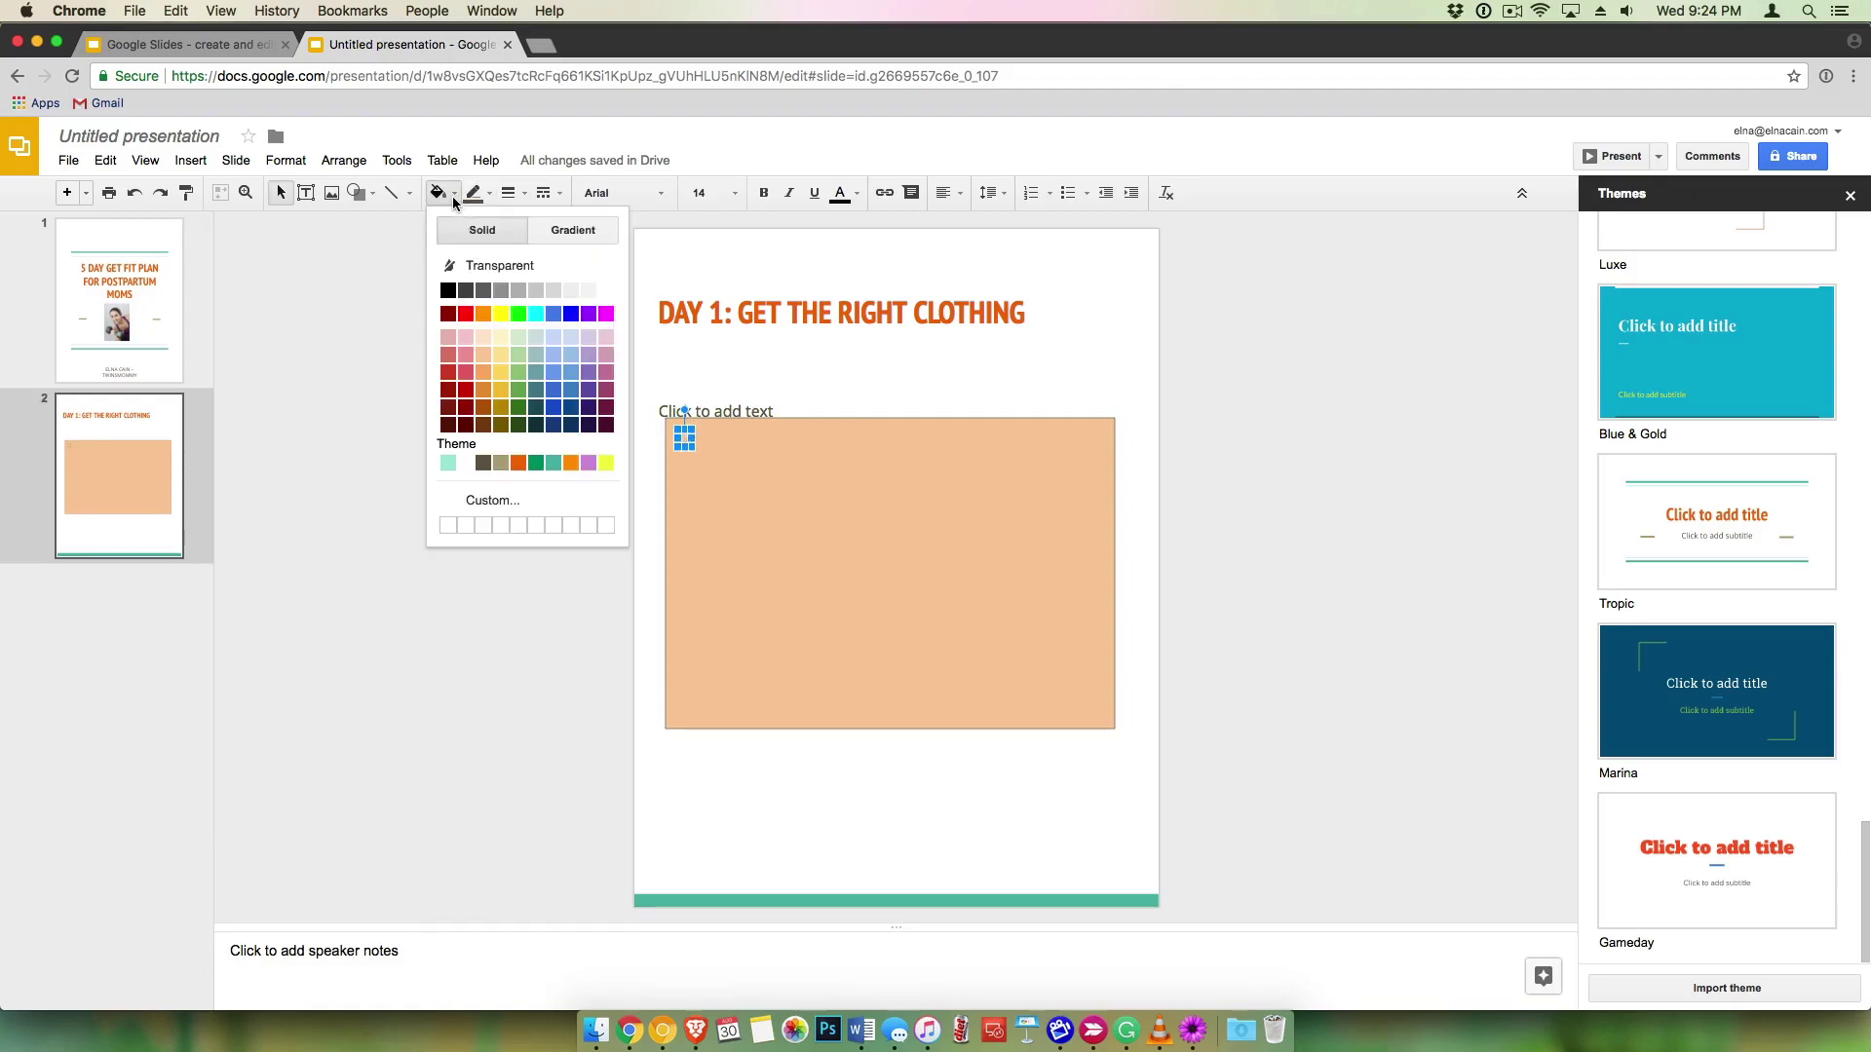
click(465, 463)
Step: Nudge the white square into place at the top-left of the peach box
click(747, 499)
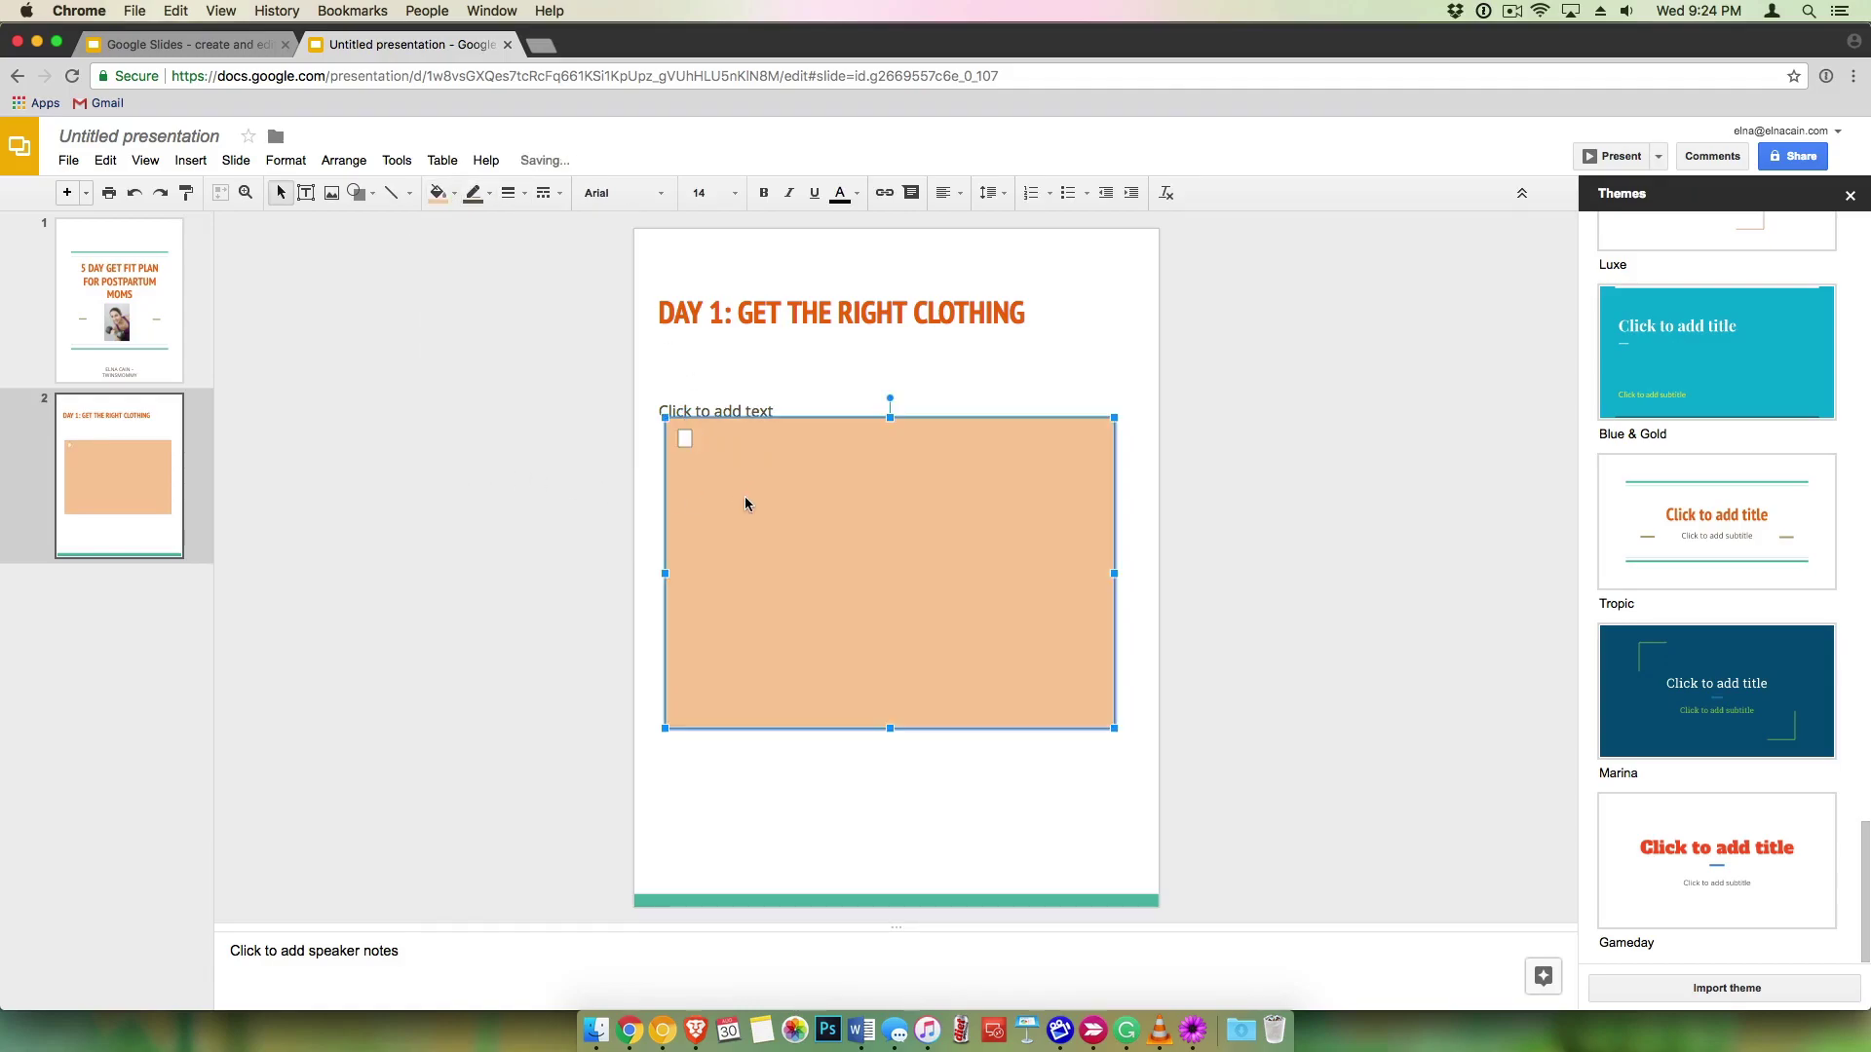
click(683, 438)
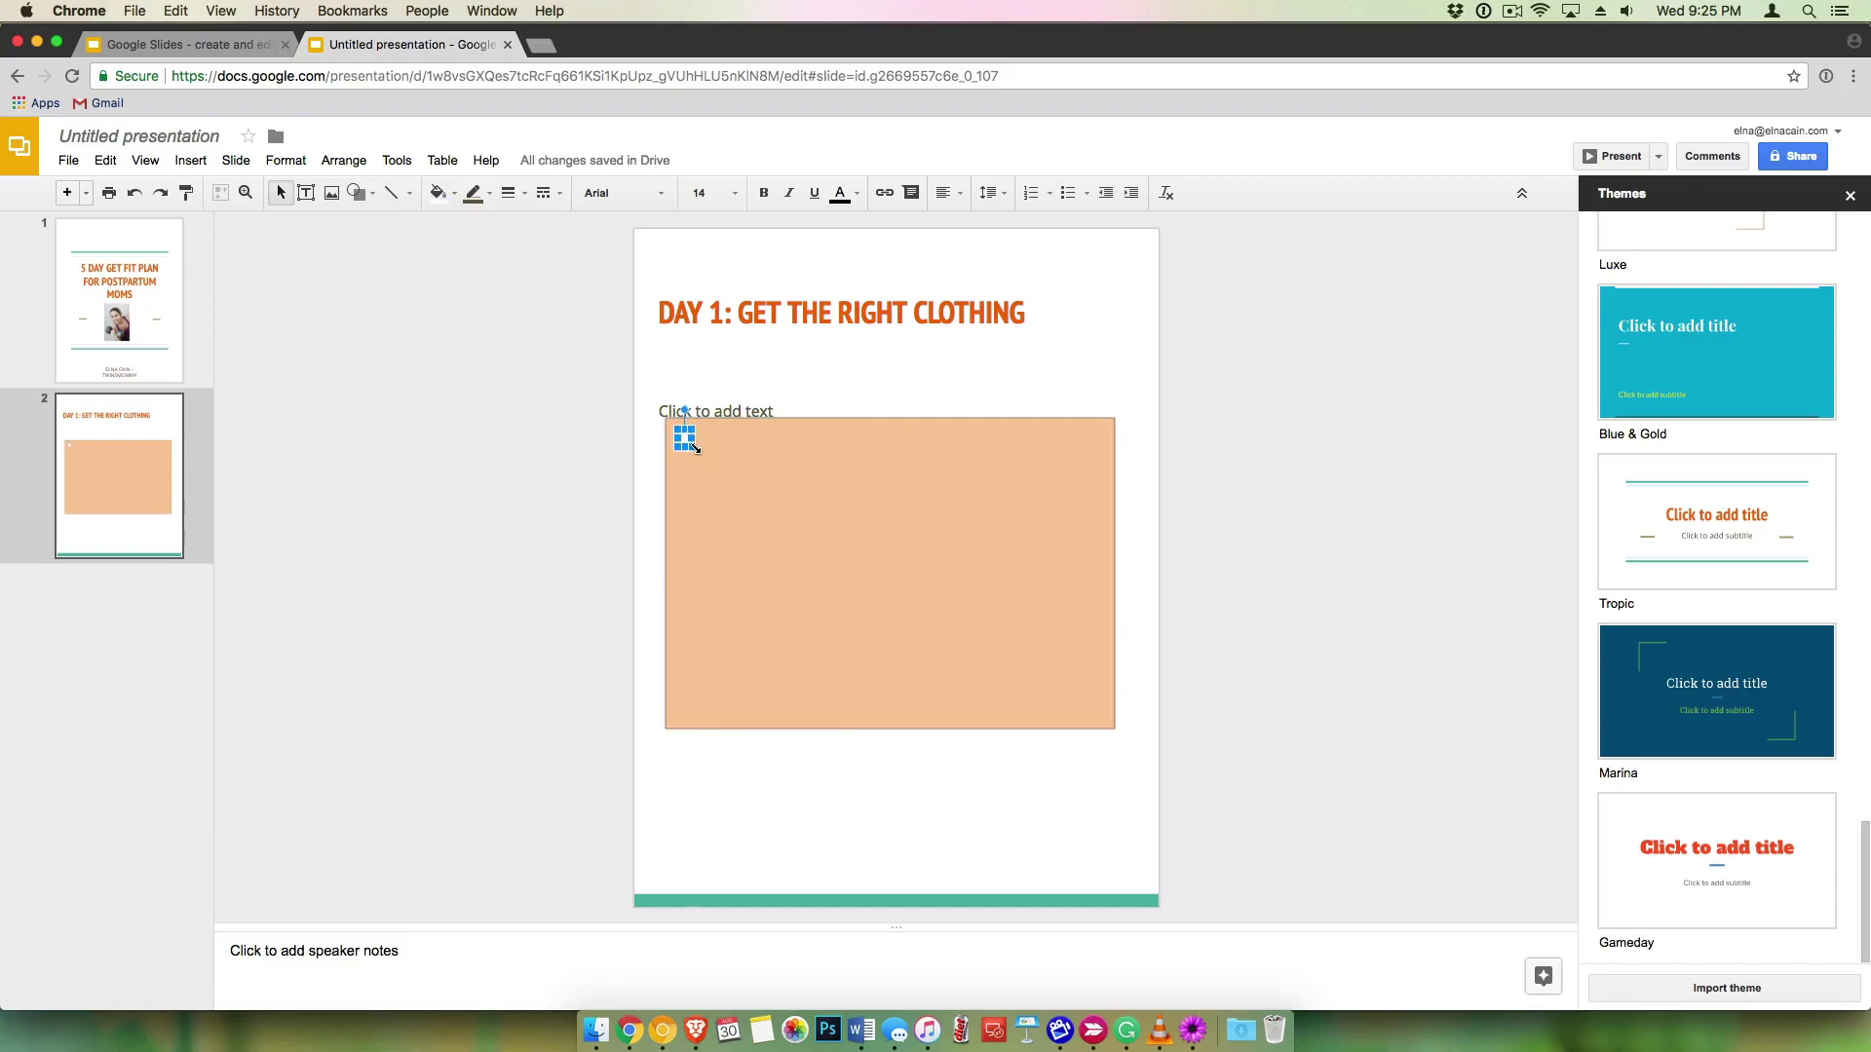
drag(694, 446, 699, 455)
click(716, 454)
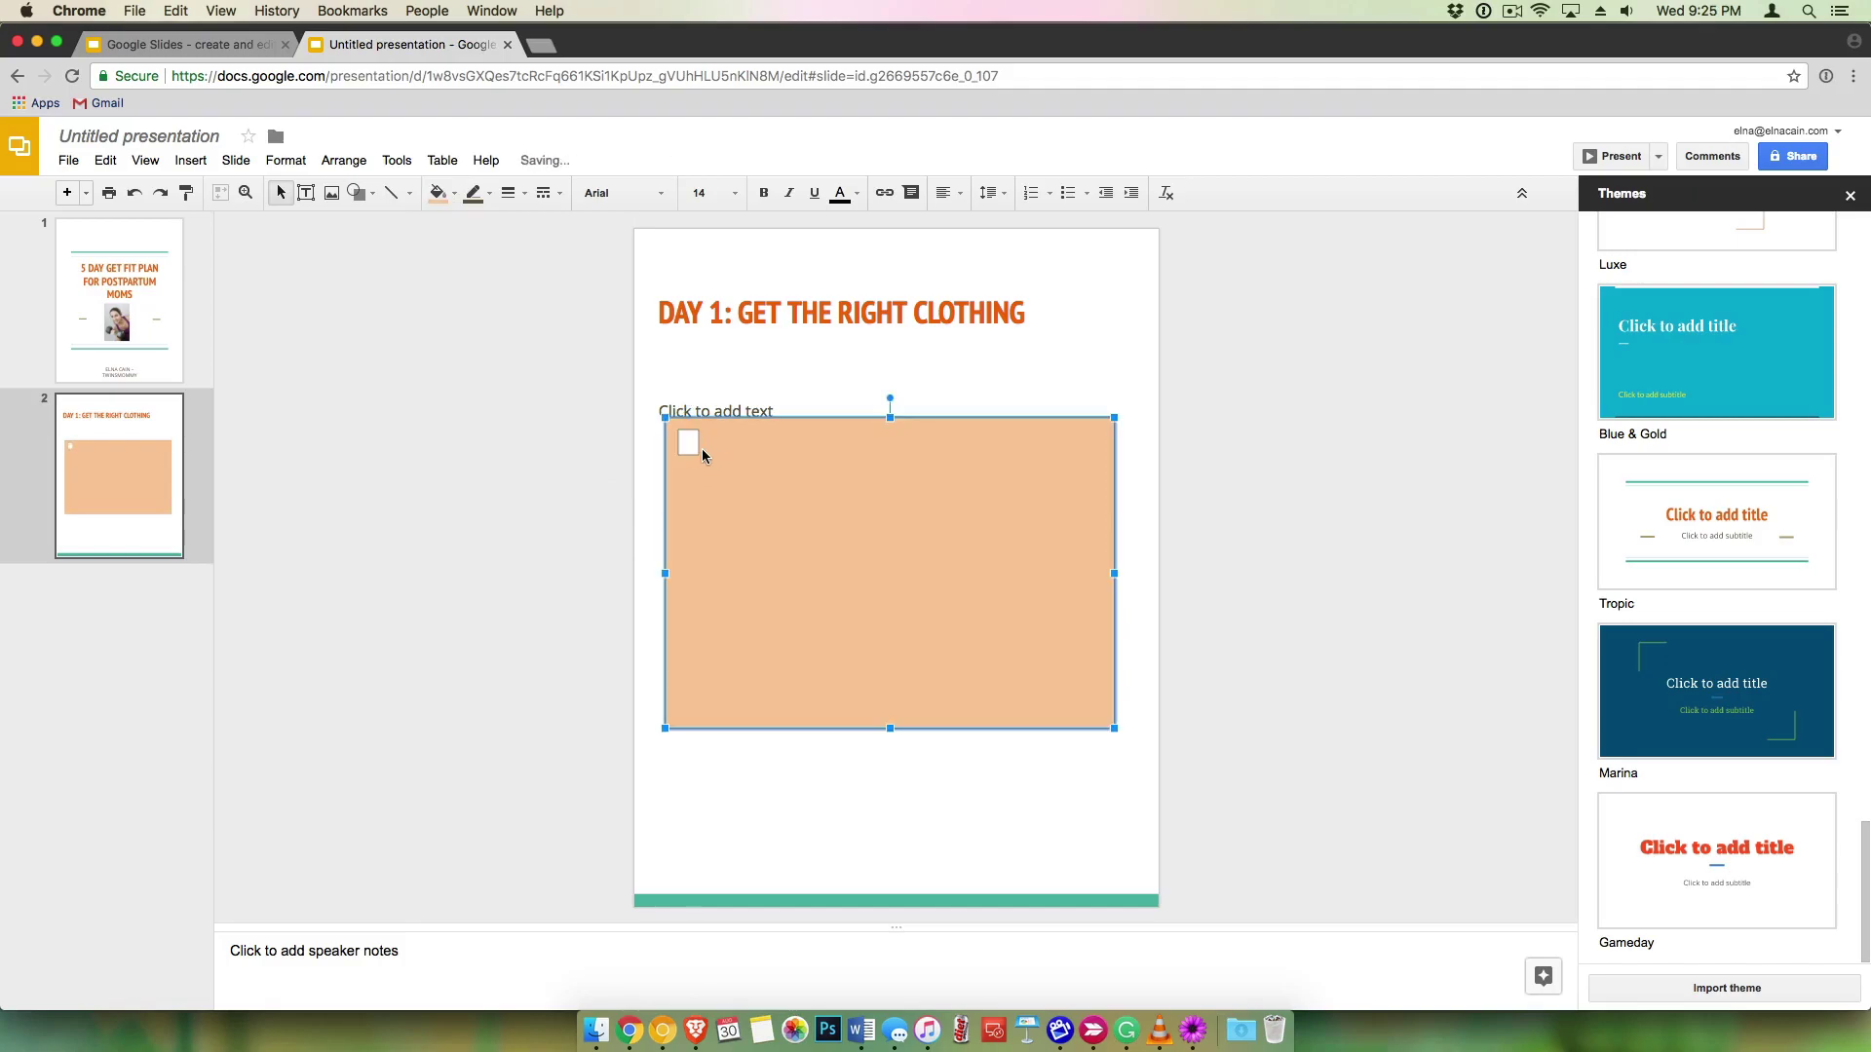
click(697, 449)
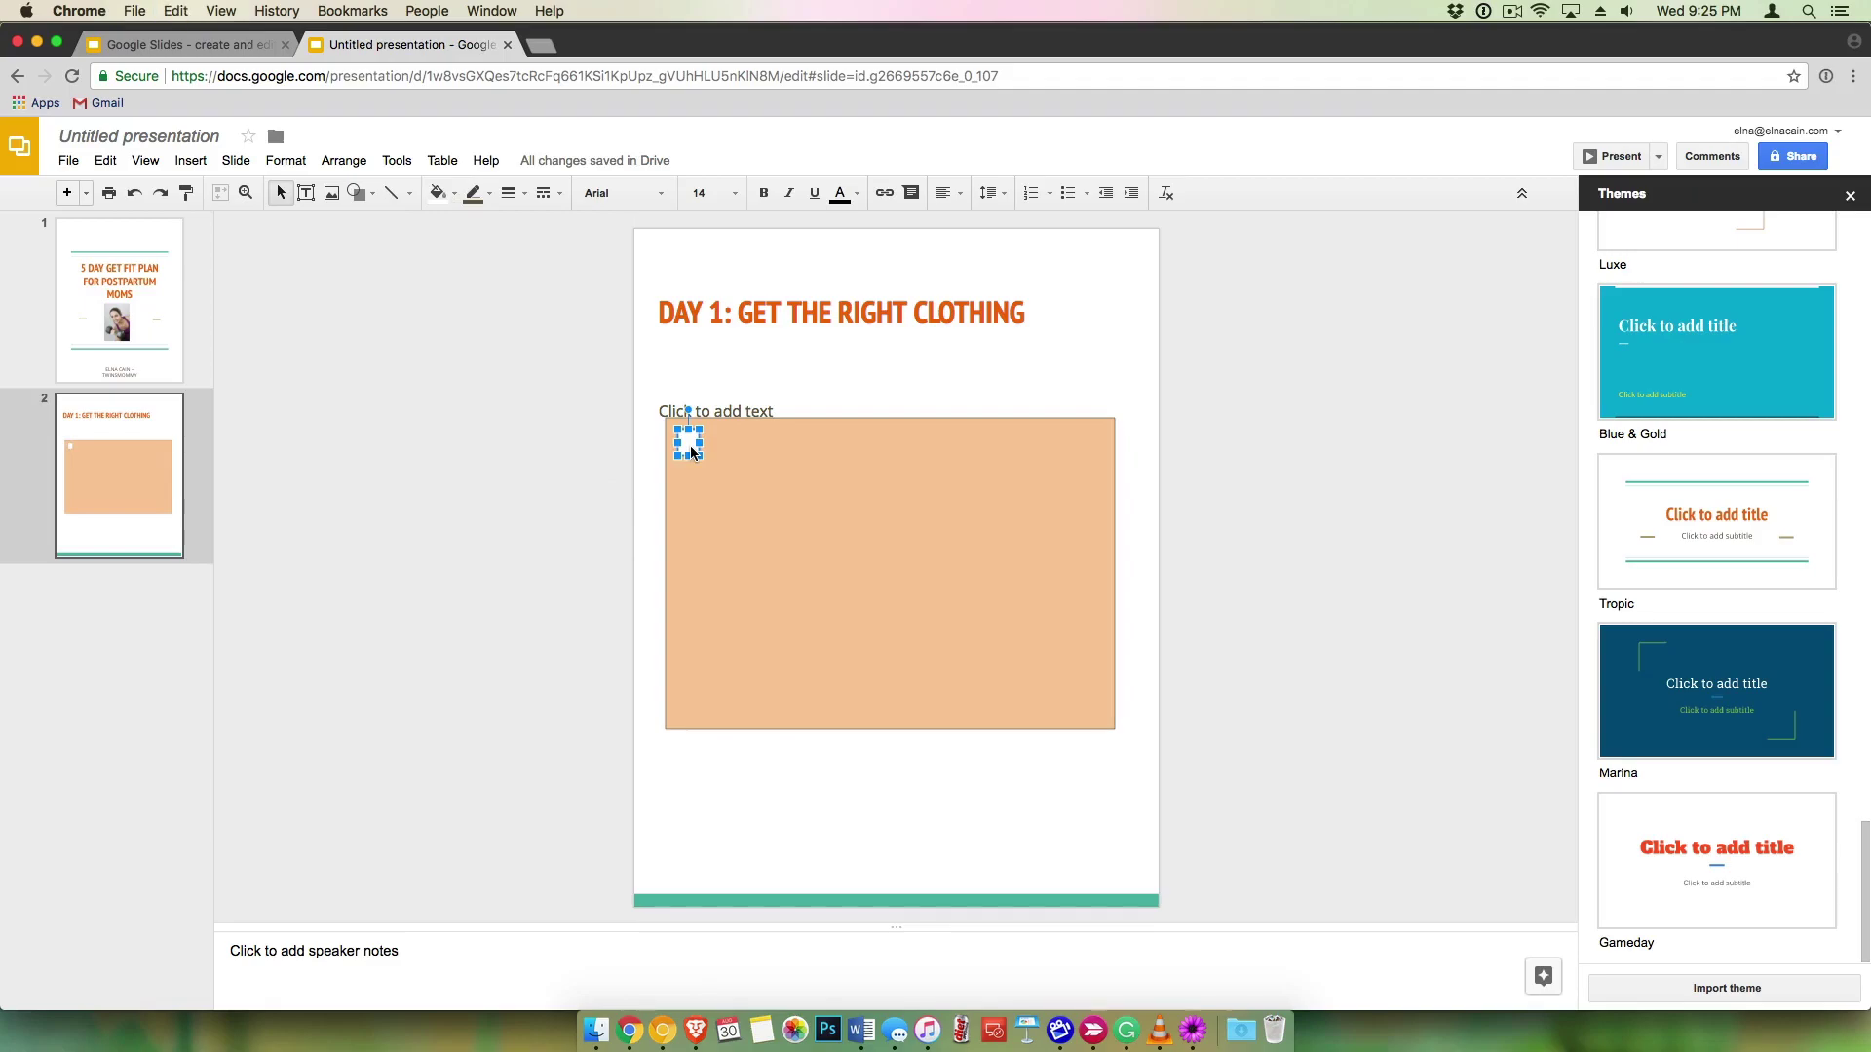
mouse_move(691, 451)
mouse_down()
mouse_move(707, 484)
mouse_move(690, 517)
mouse_move(718, 468)
mouse_up()
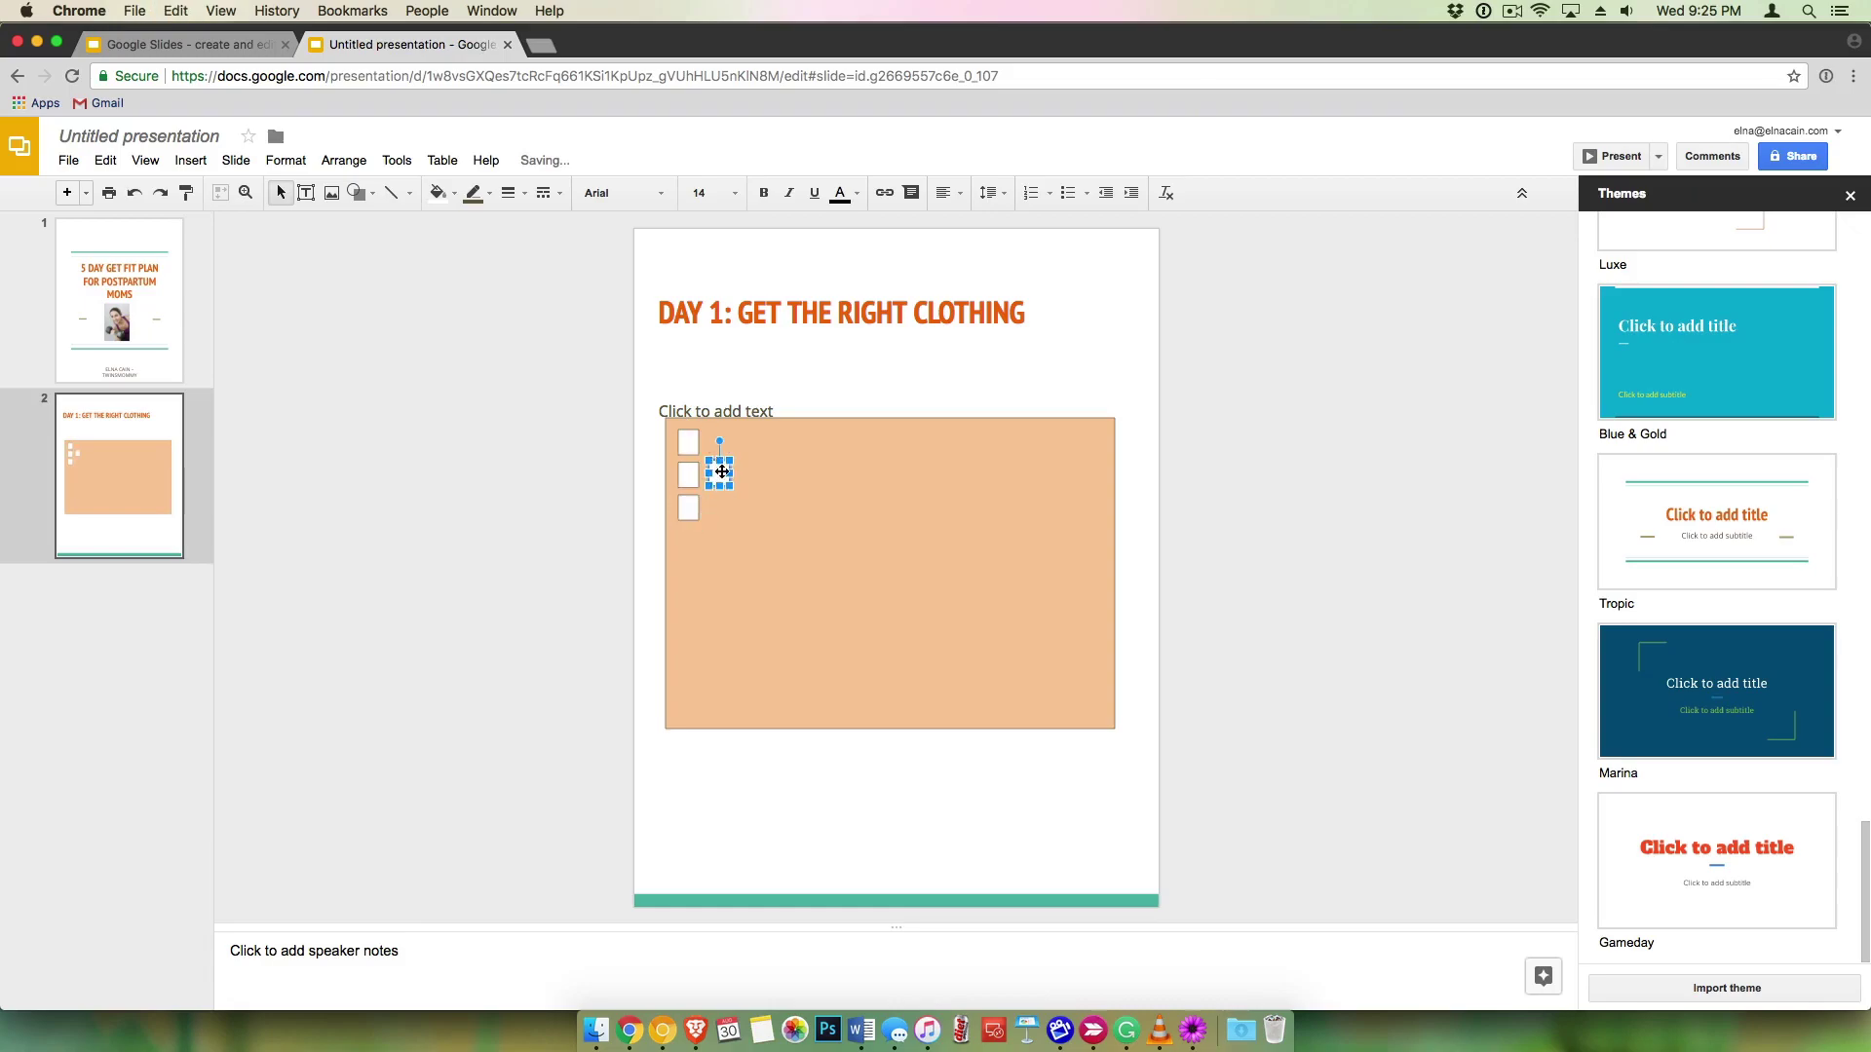
Step: Paste copies of the square and line them up to complete the nine-checkbox column
drag(721, 472, 694, 570)
key(ctrl+v)
key(ctrl+v)
drag(738, 494, 691, 609)
key(ctrl+v)
drag(747, 501, 690, 640)
key(ctrl+v)
drag(758, 511, 687, 668)
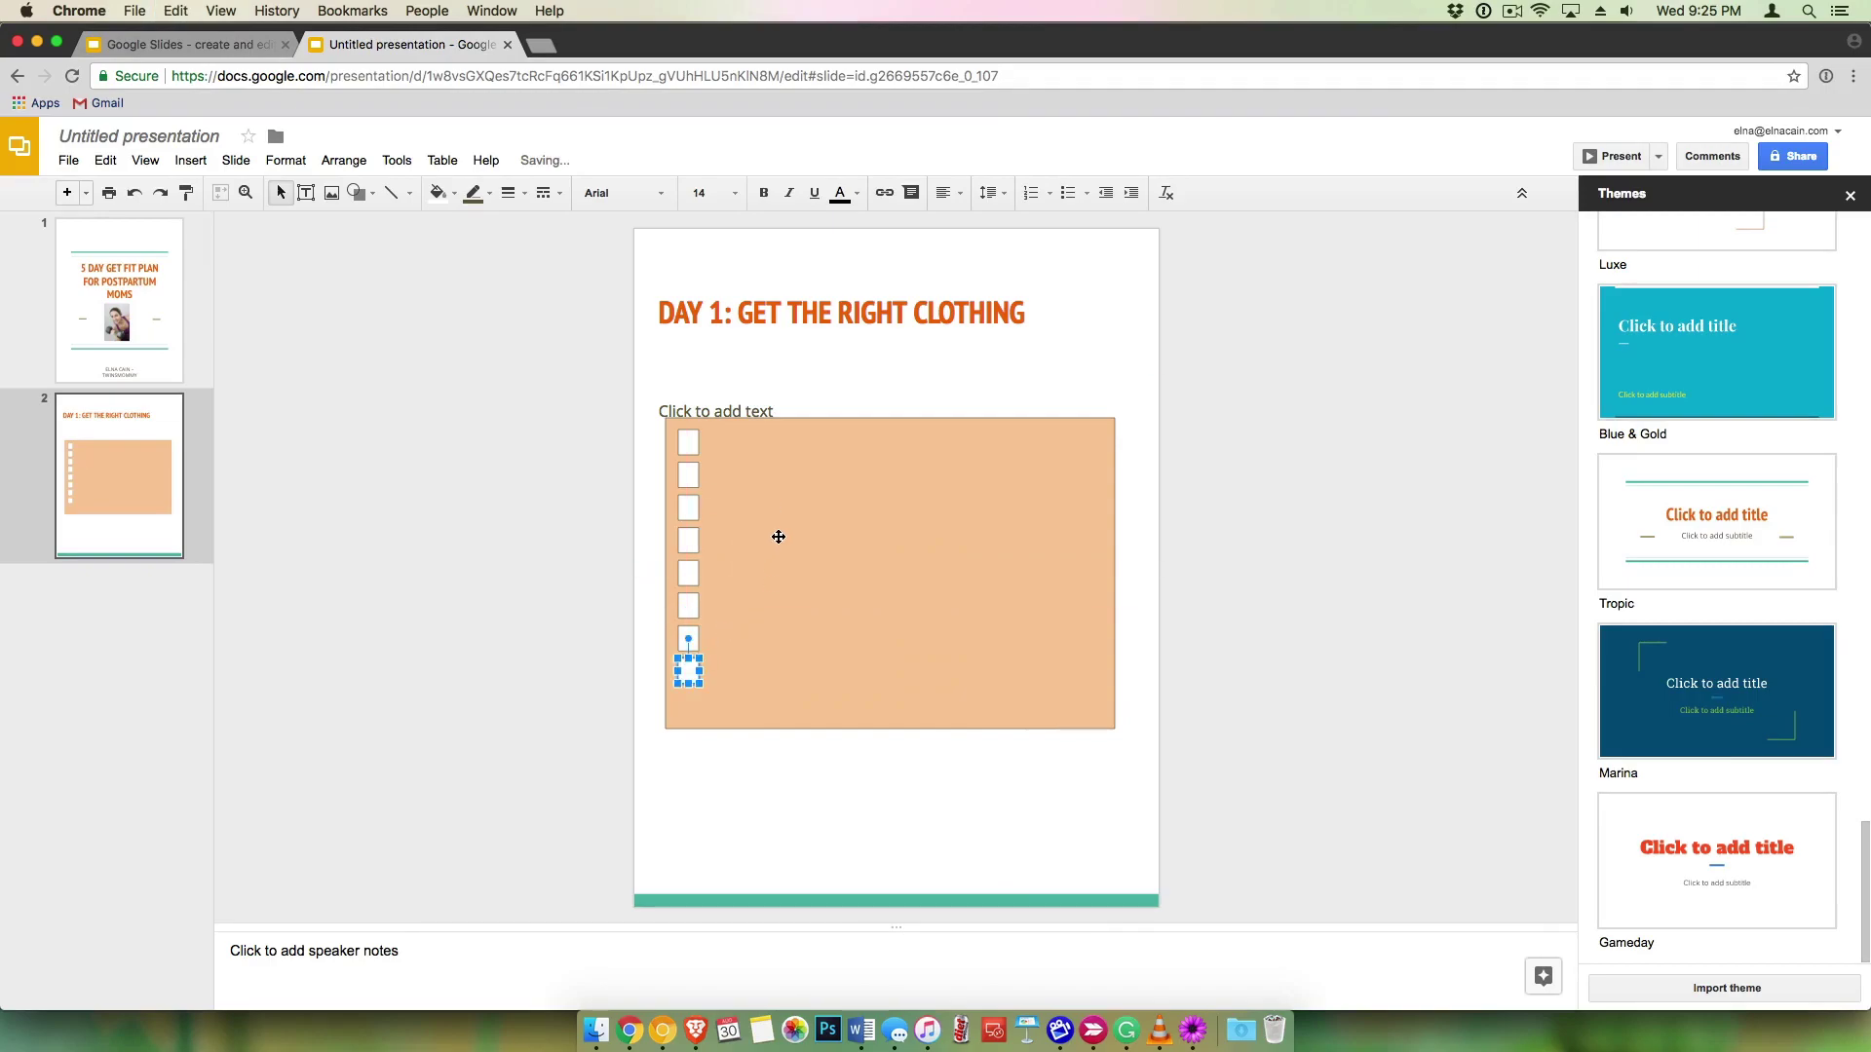
key(ctrl+v)
drag(764, 518, 687, 708)
click(305, 200)
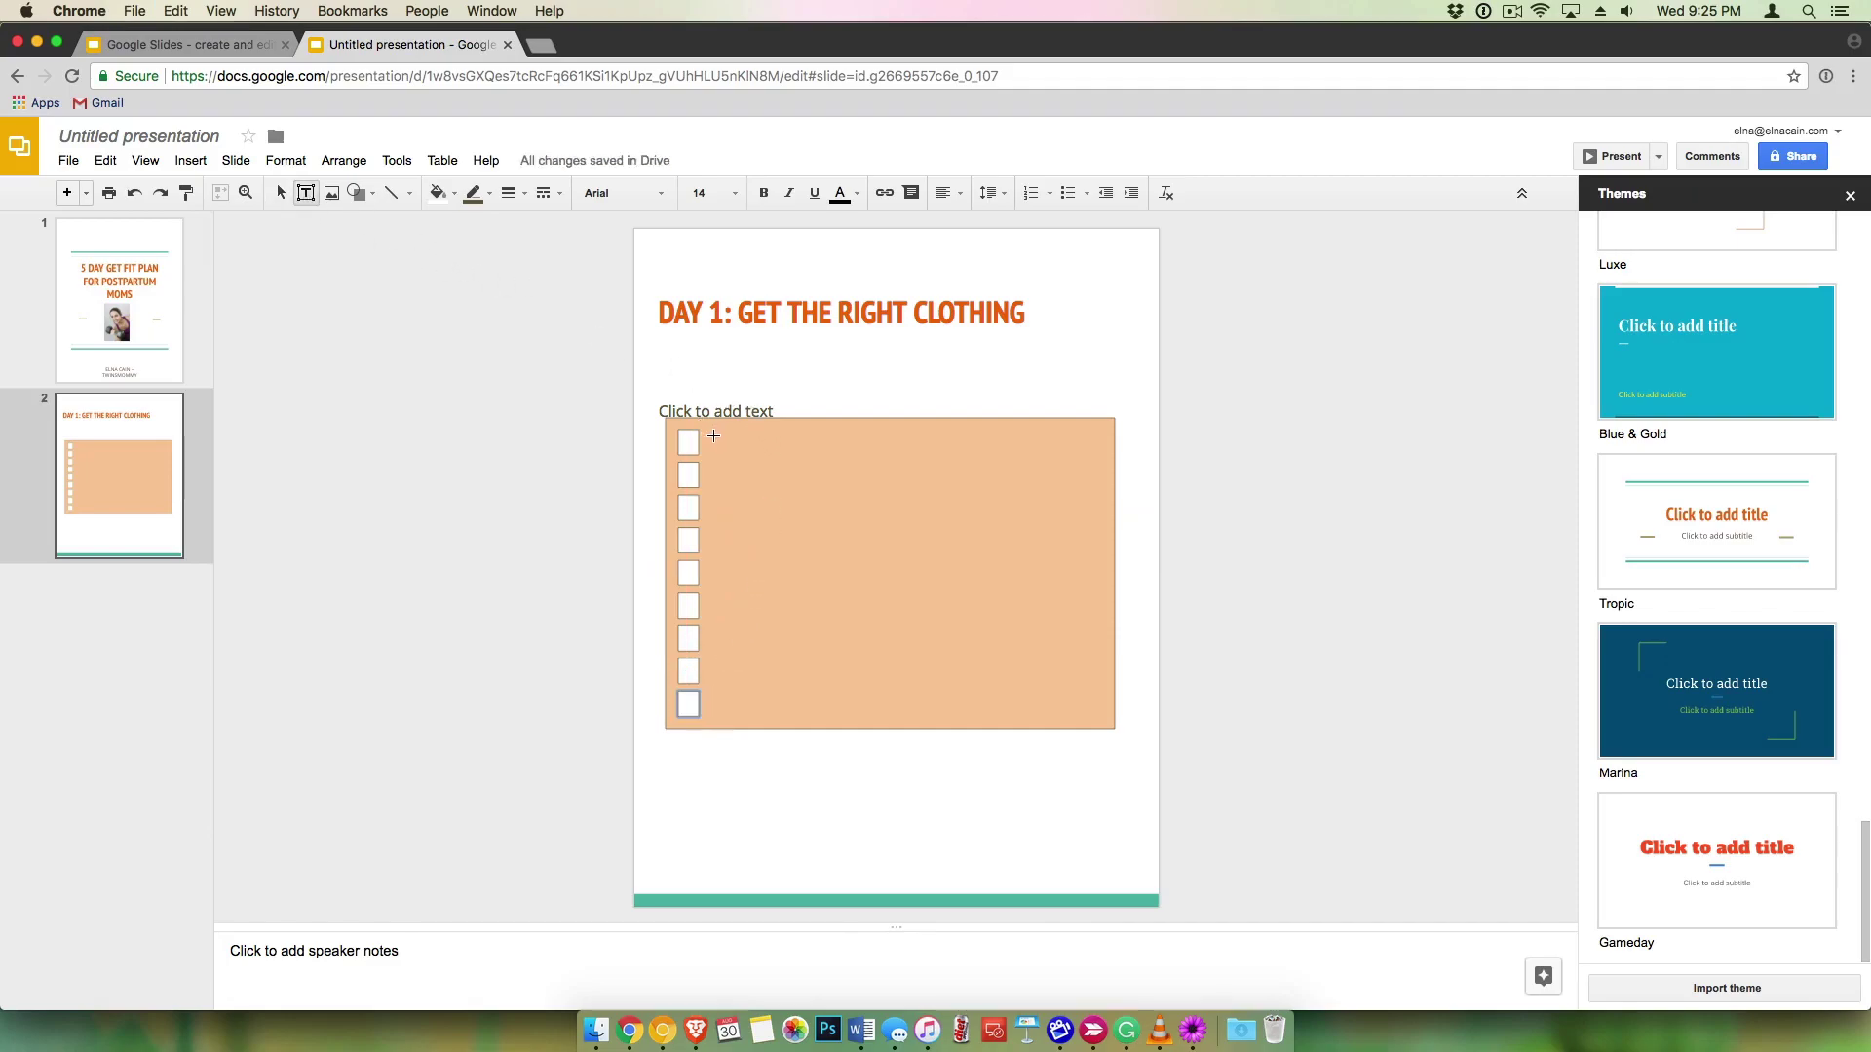
Step: Add the label 'Shorts – Lululemon' beside the top checkbox, without adding a link
drag(719, 438, 898, 460)
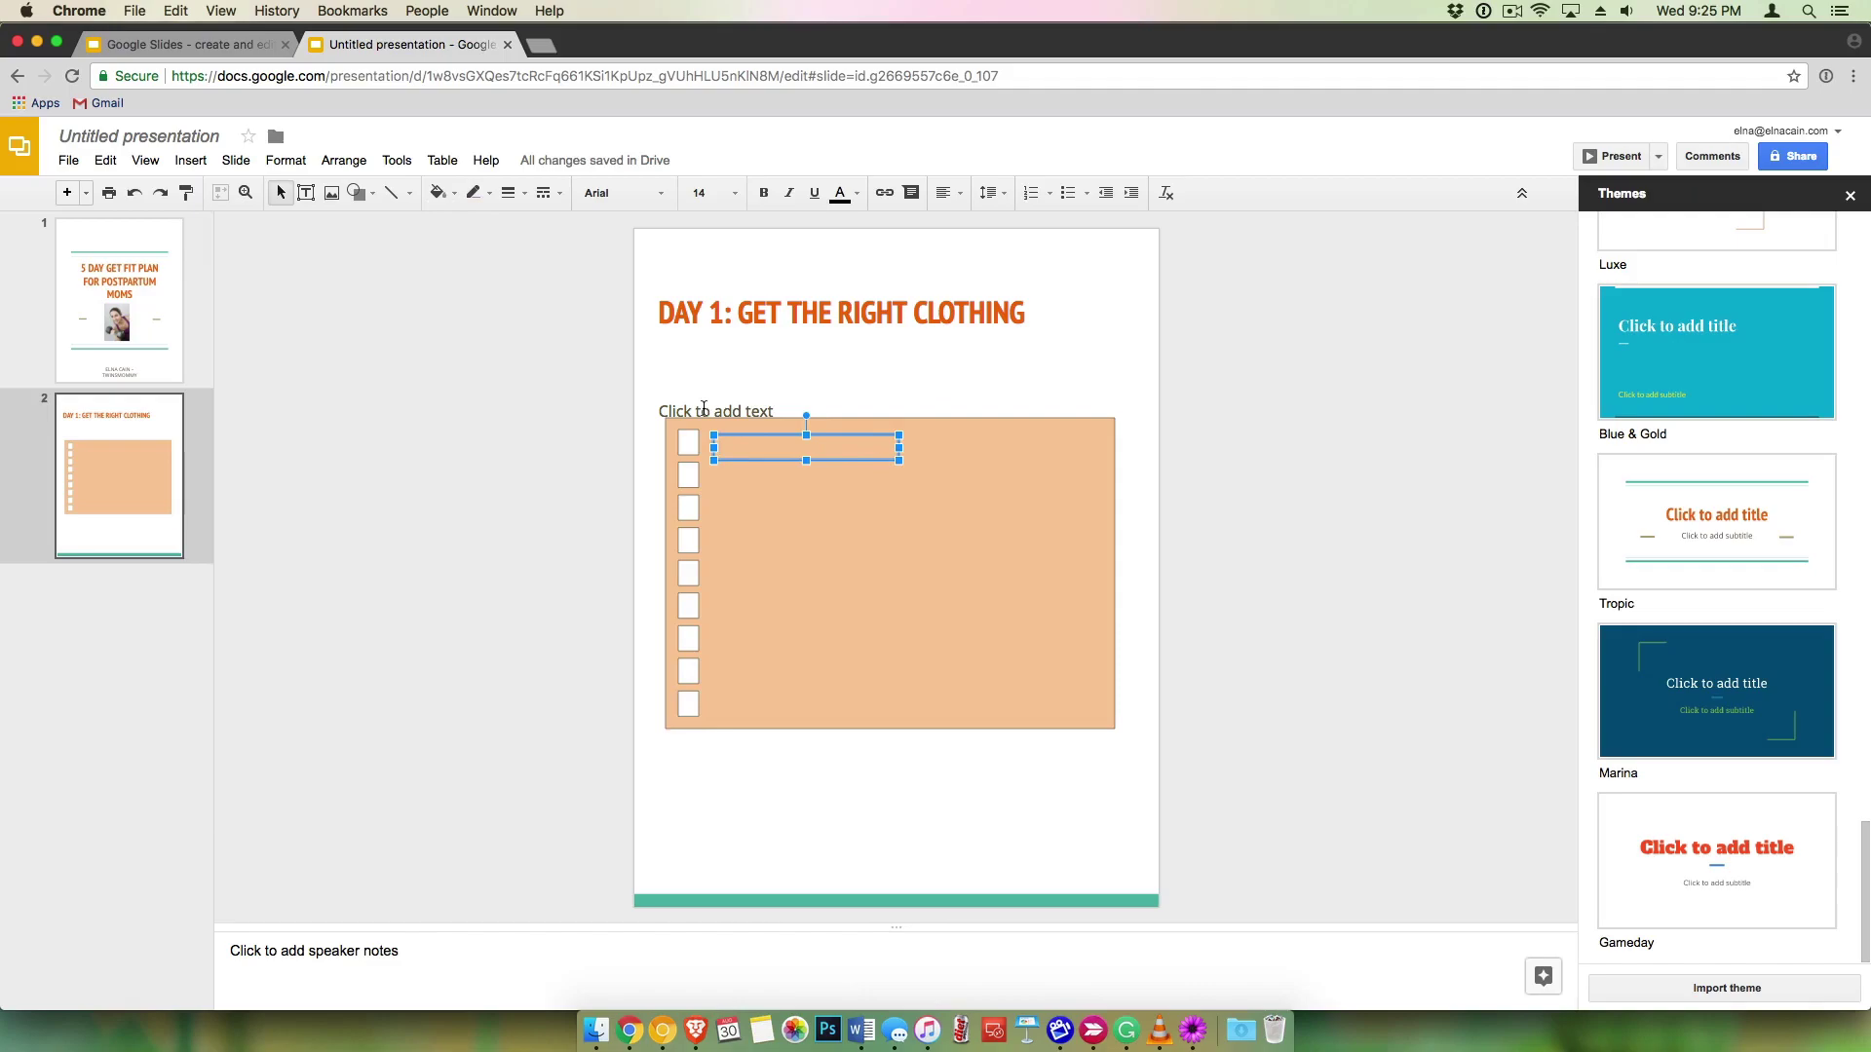
text(Shorts – Lululemon)
click(762, 508)
click(812, 455)
double_click(804, 449)
key(ctrl+k)
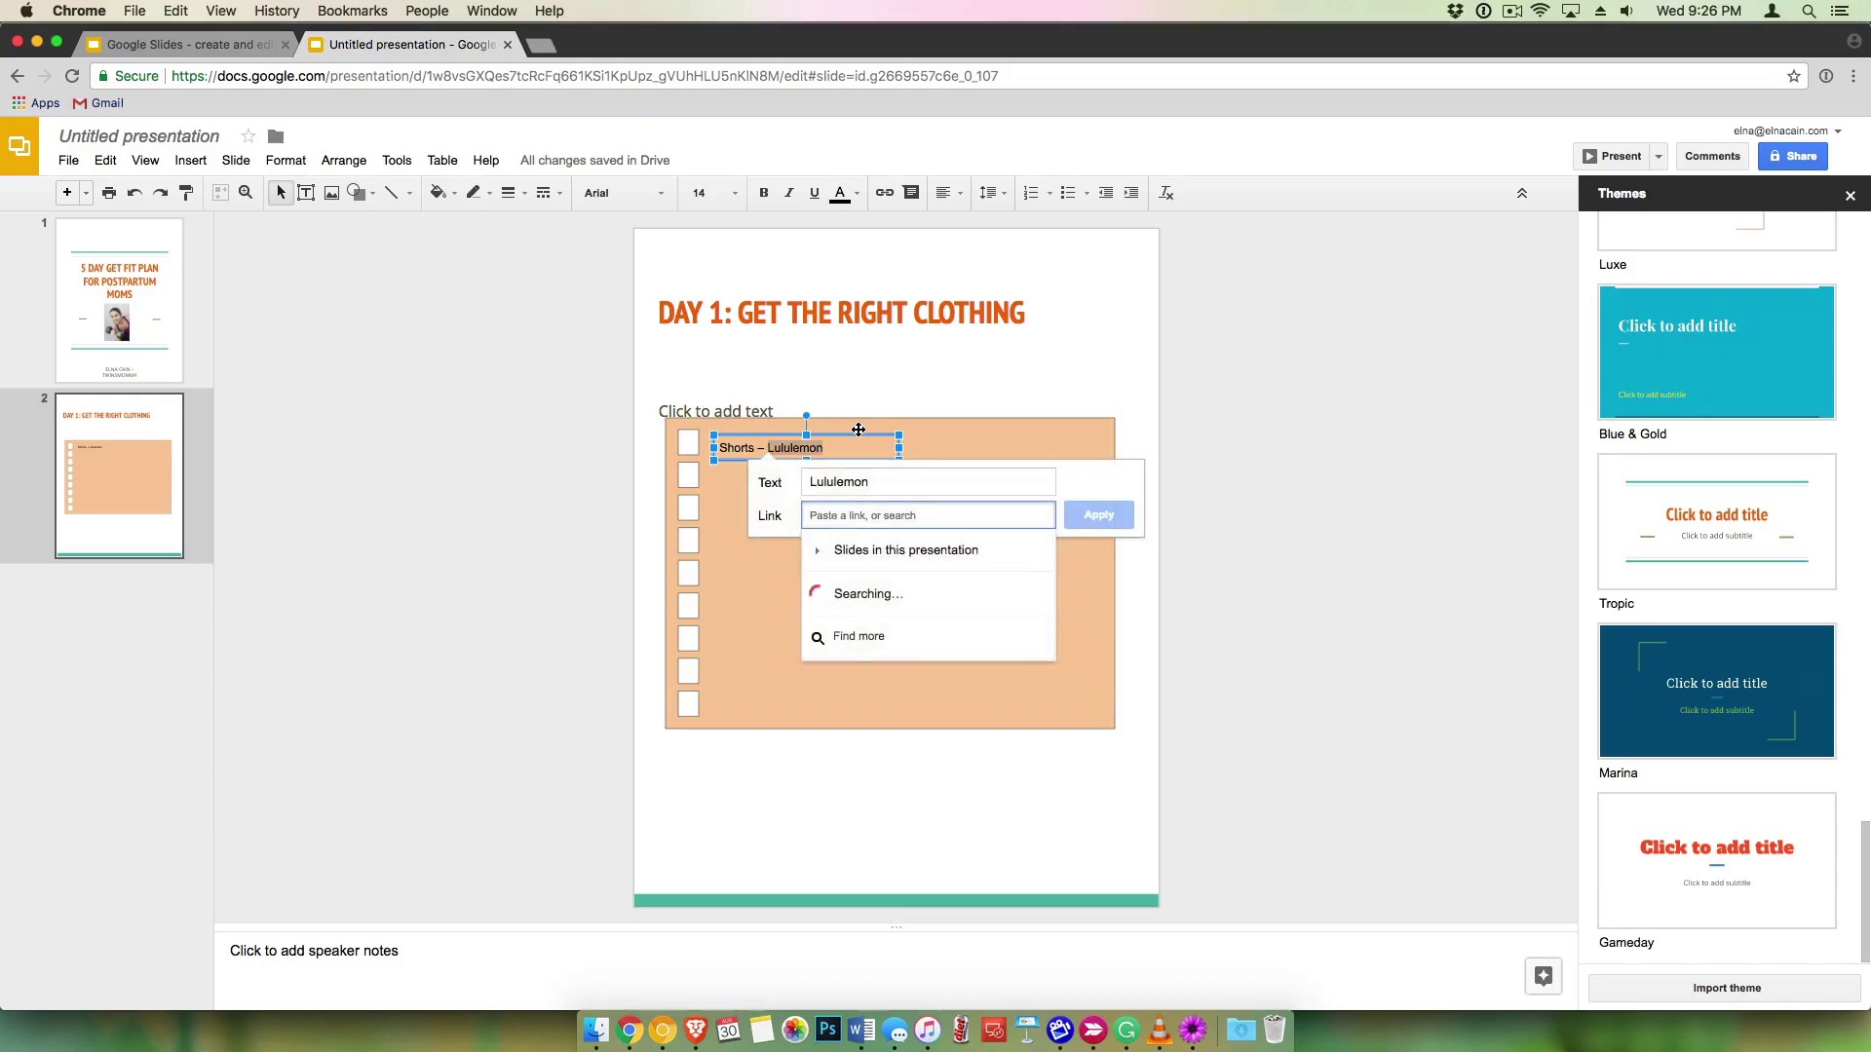
click(928, 444)
click(754, 447)
key(Escape)
key(Escape)
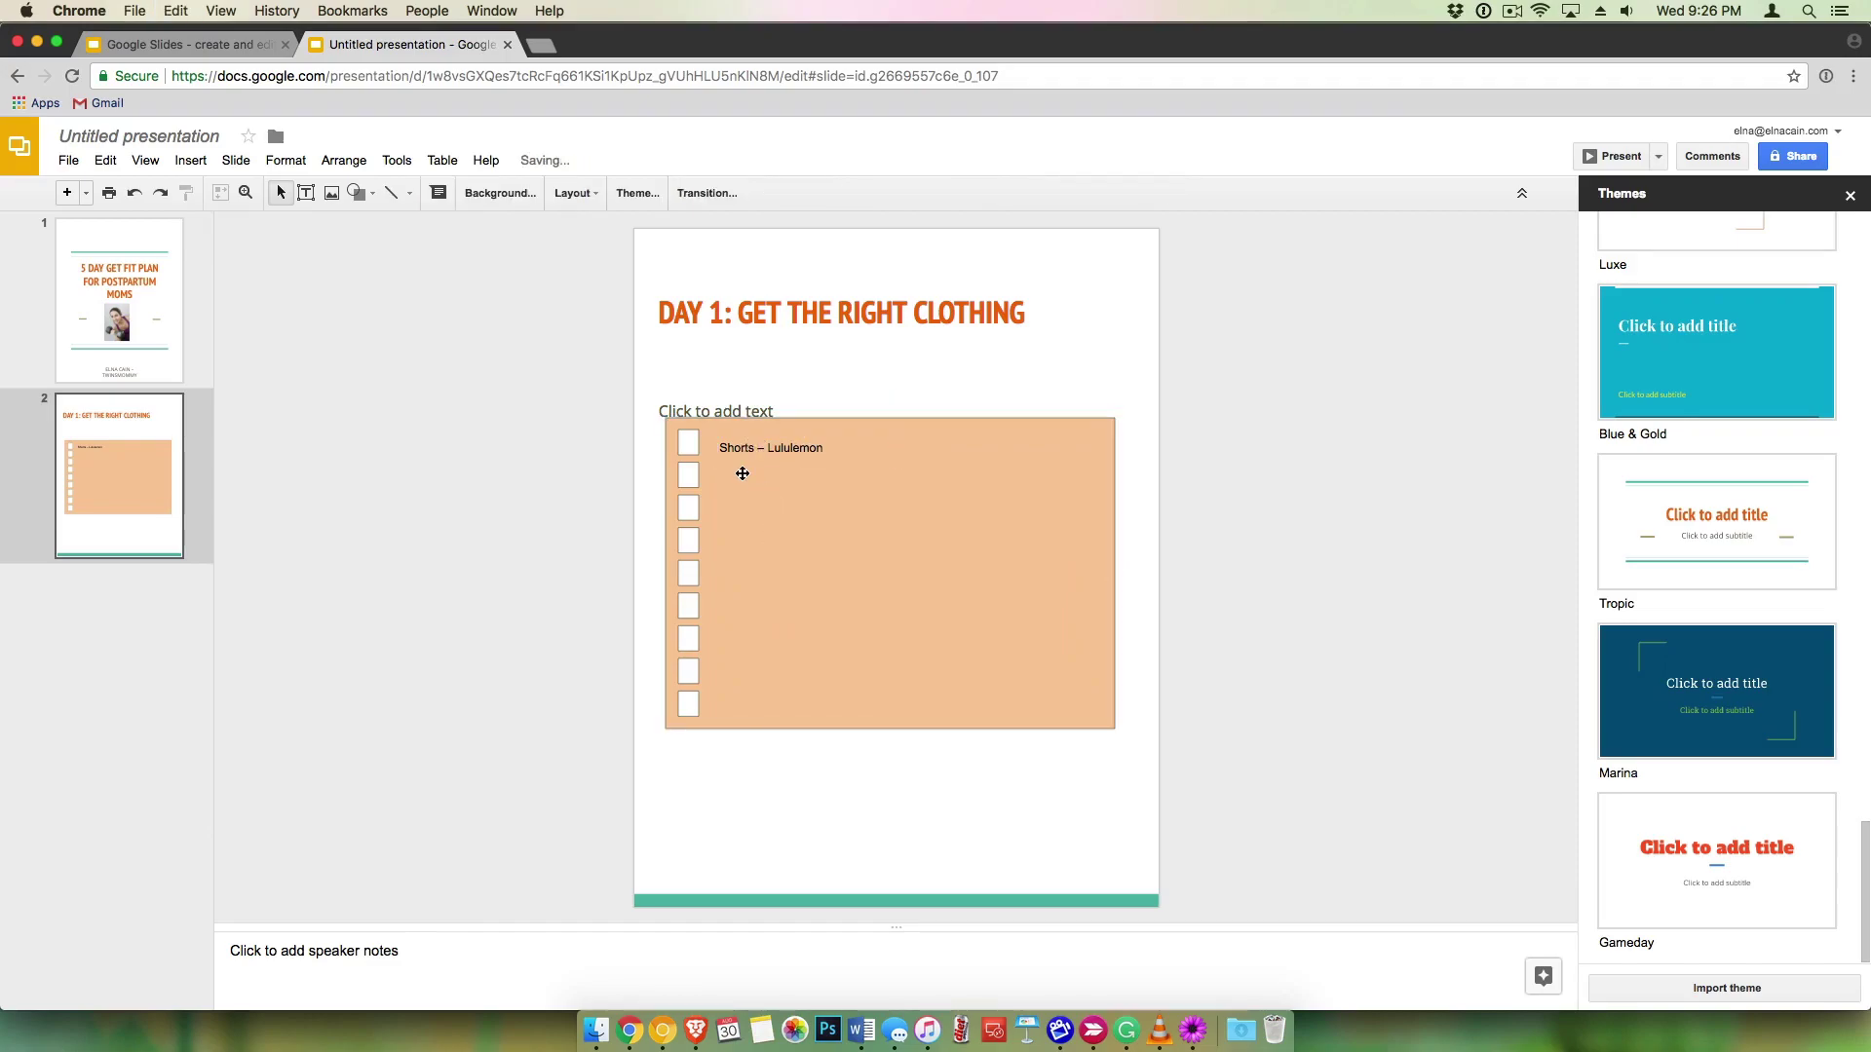
click(738, 449)
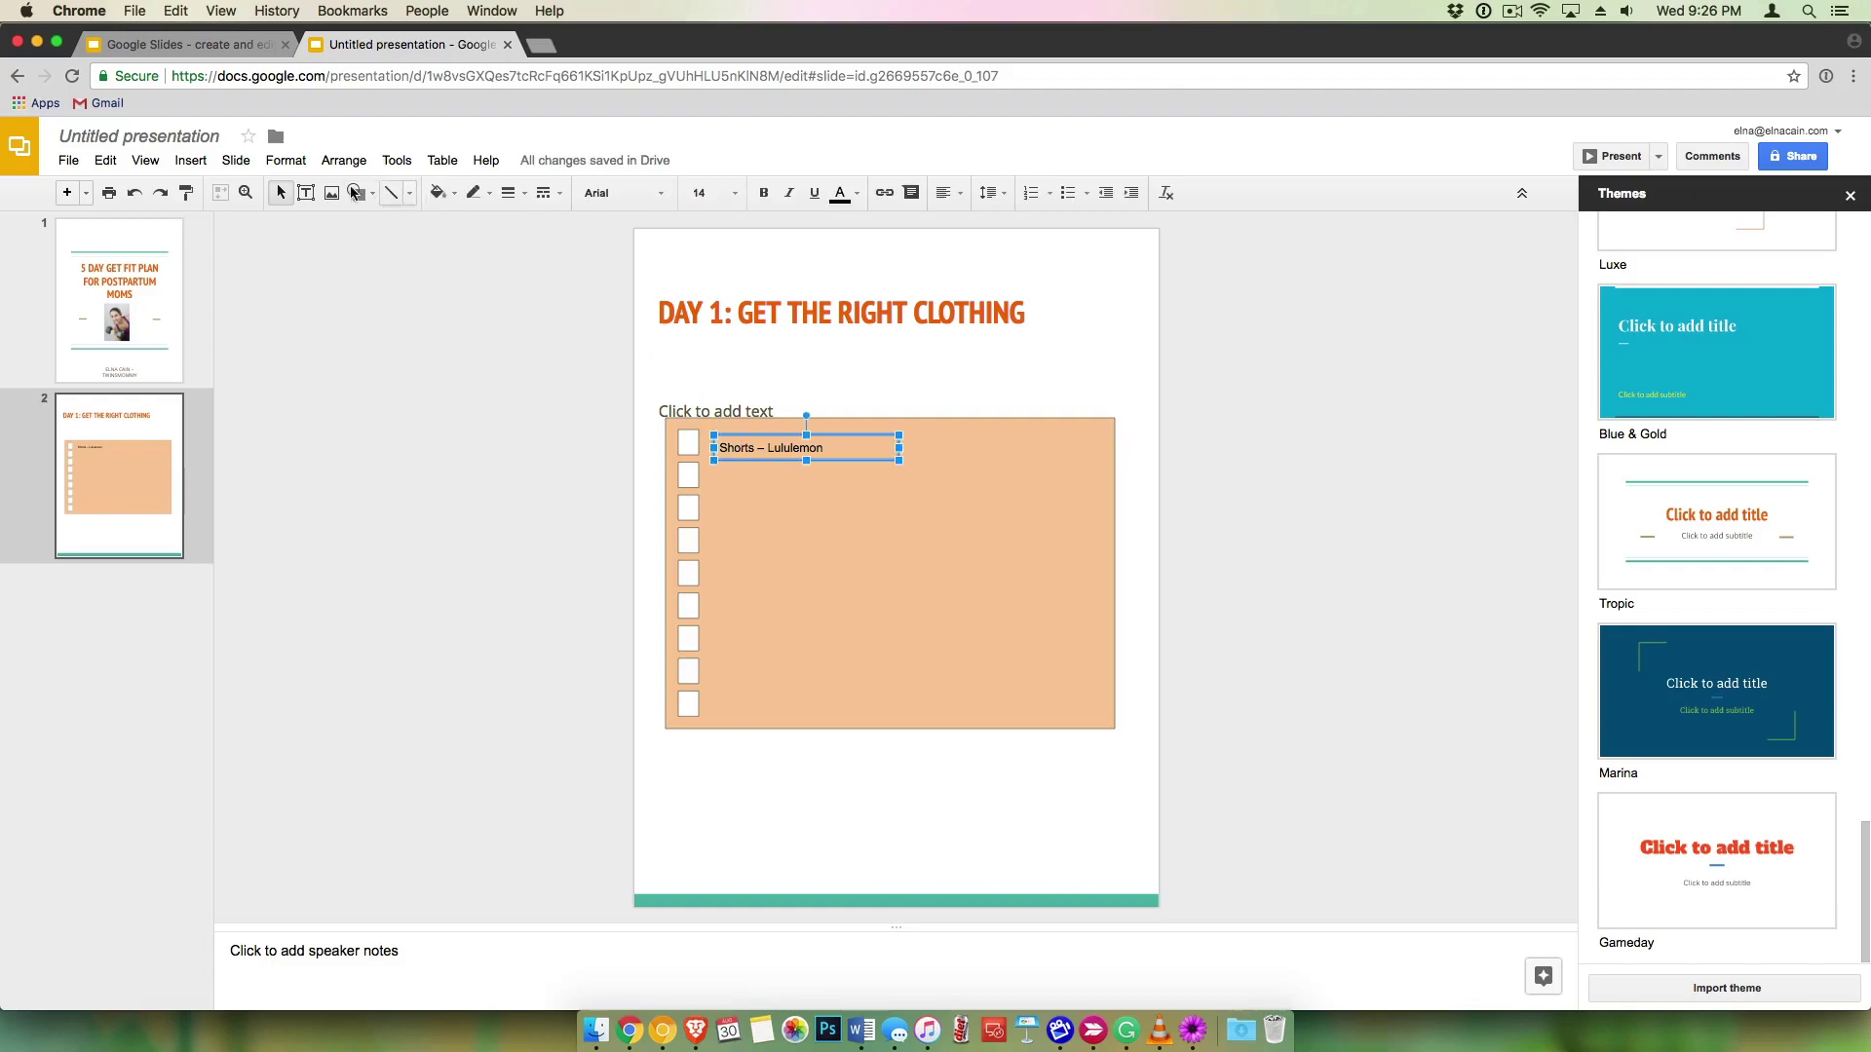
Step: Add the label 'Light weight jacket' beside the second checkbox
click(306, 192)
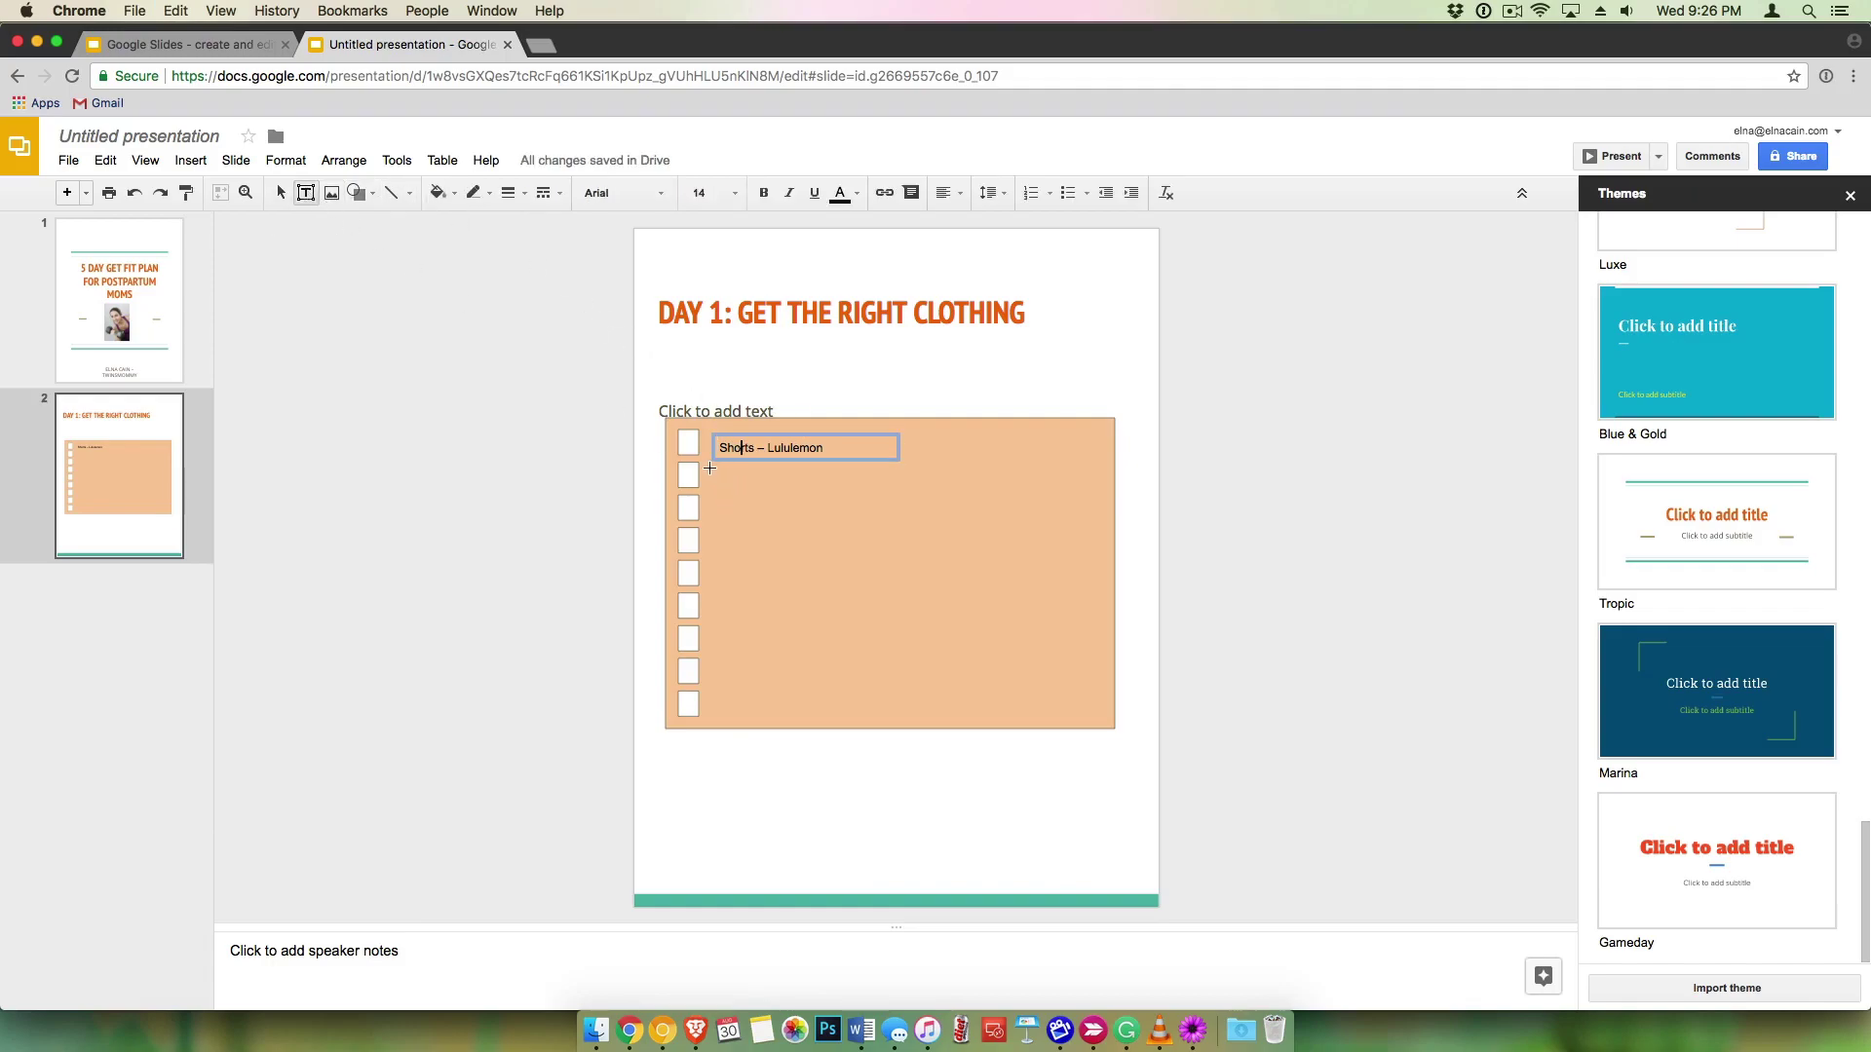
drag(710, 469, 897, 495)
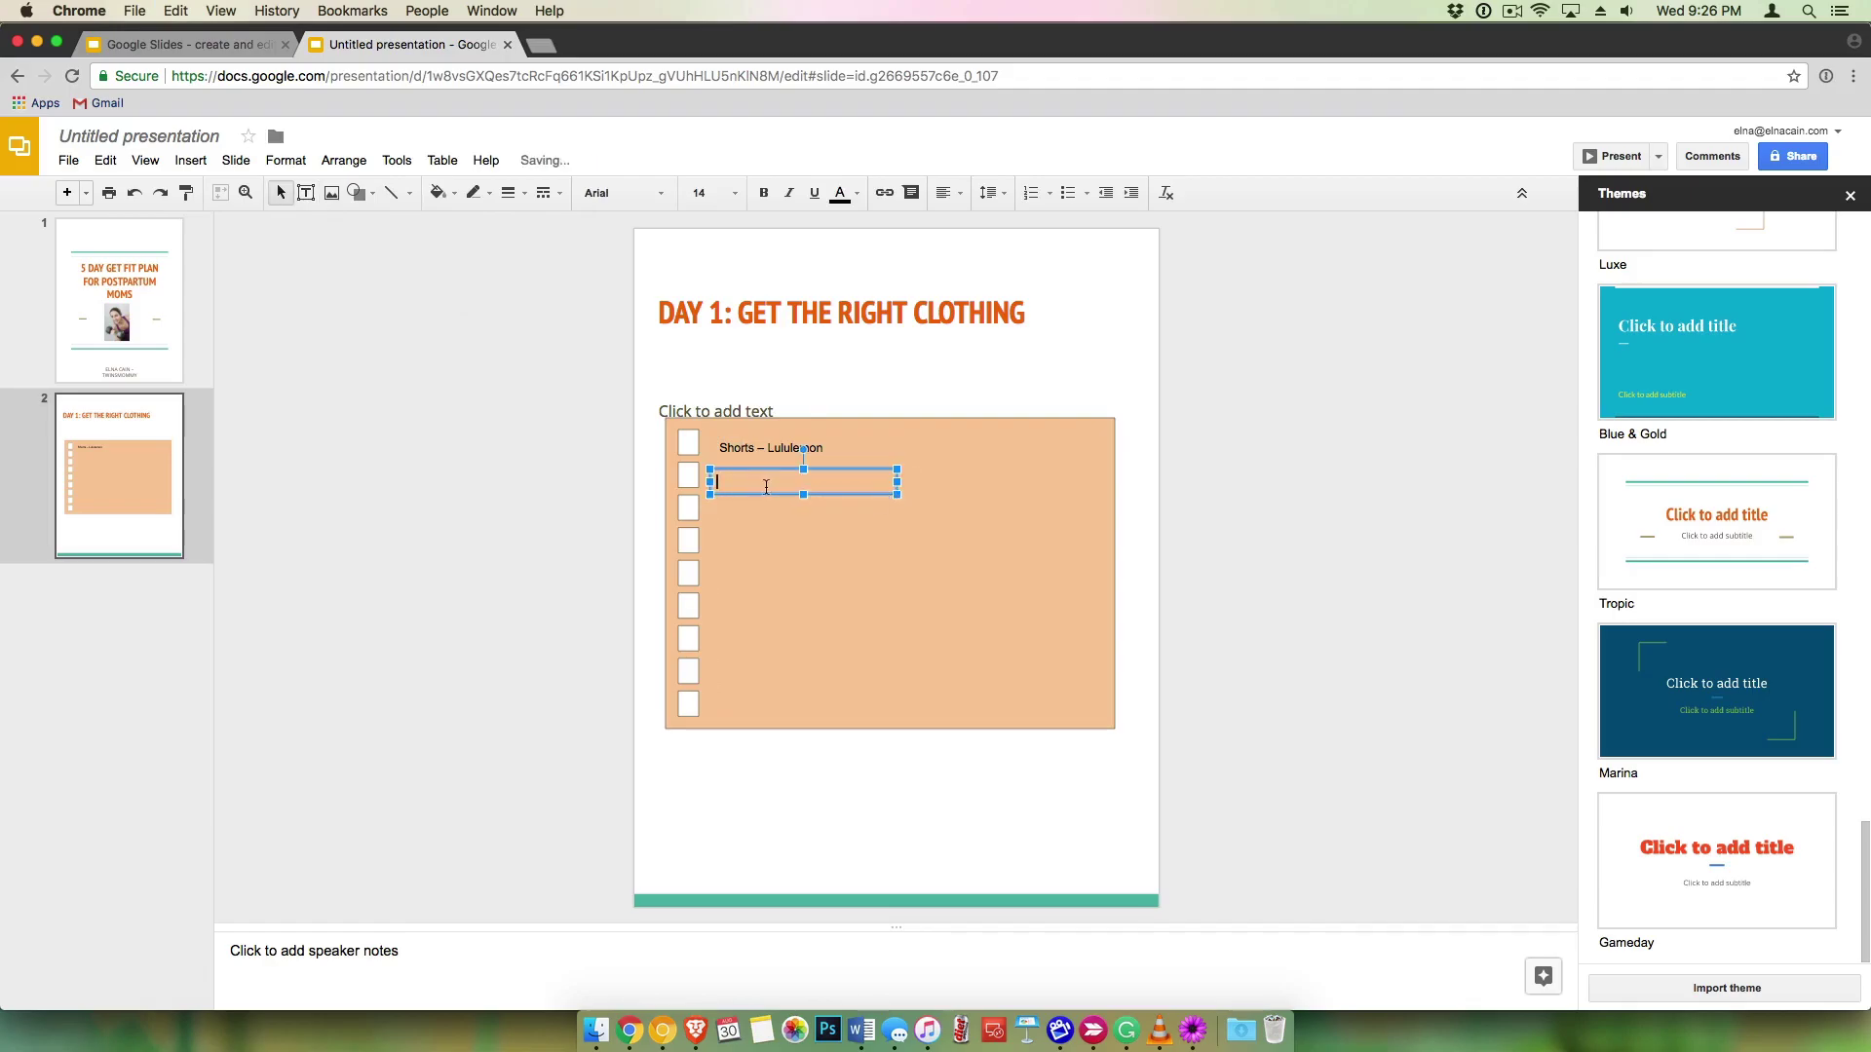
text(Light weight jacket)
click(732, 516)
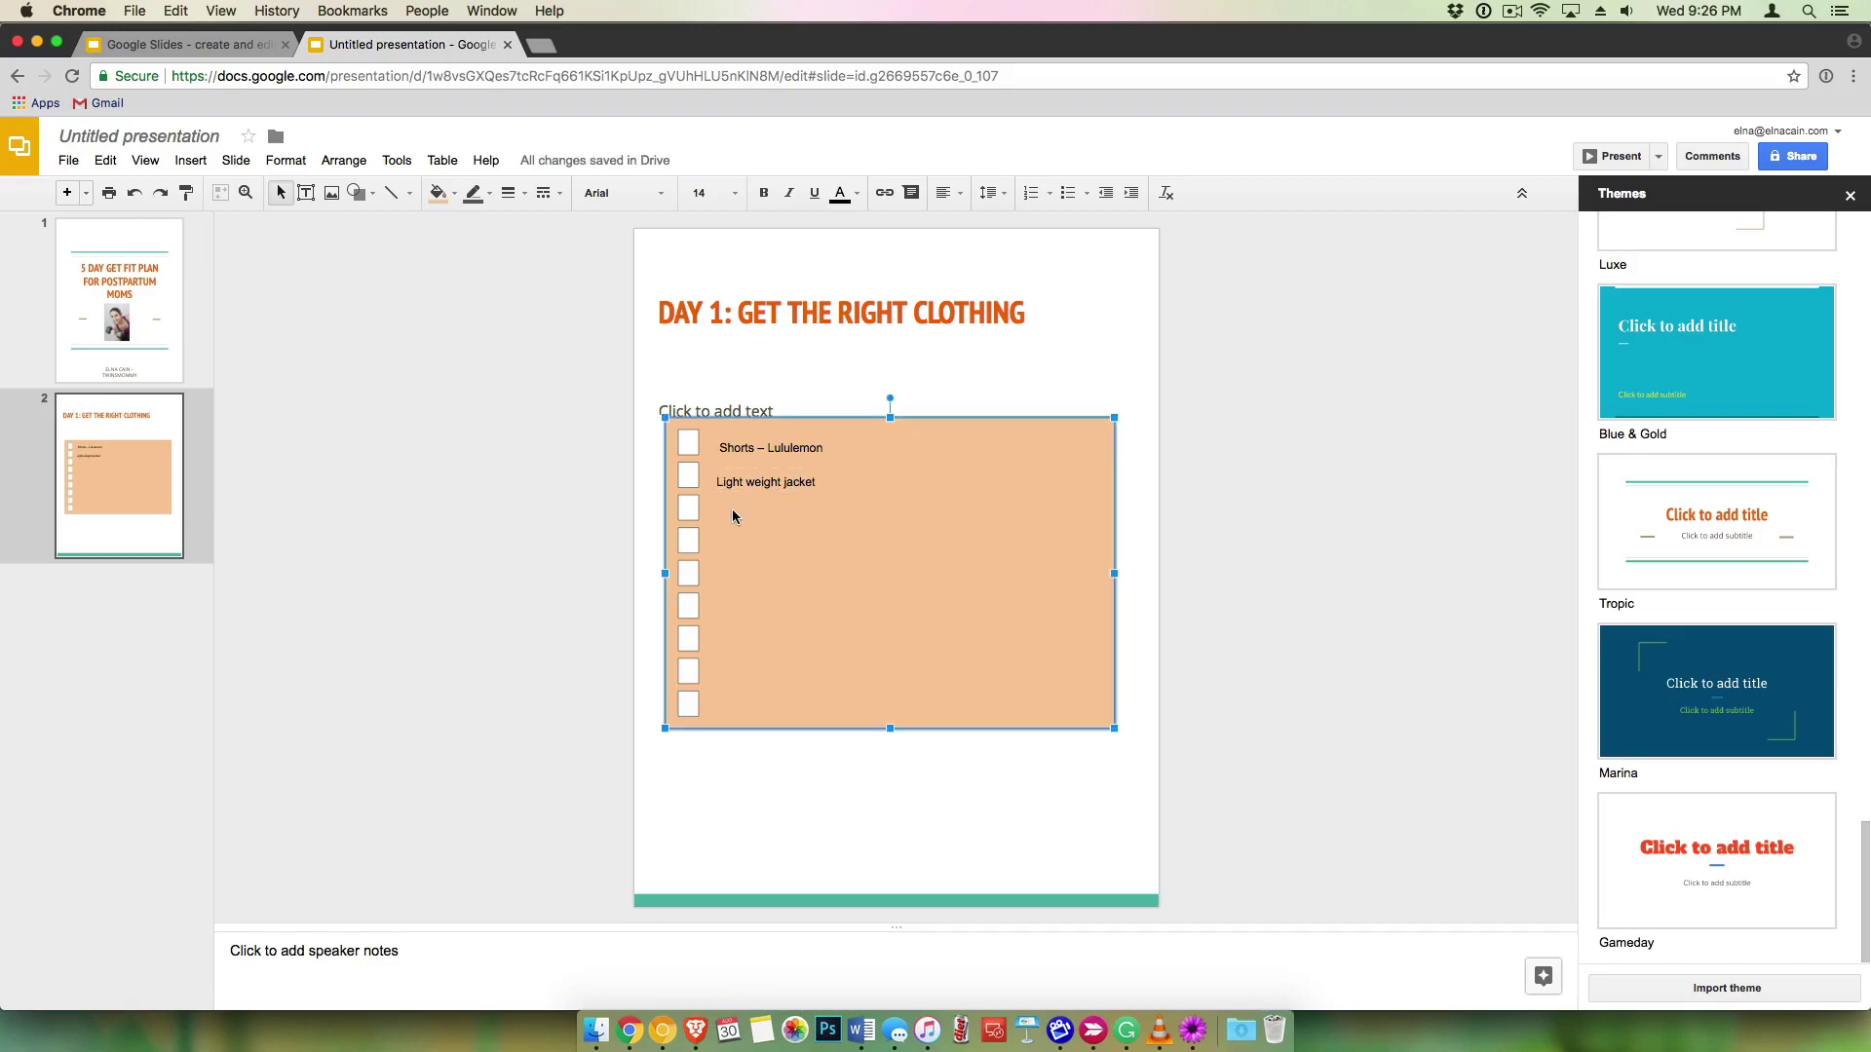
Step: Copy the author credit text from the cover slide
click(702, 367)
click(684, 408)
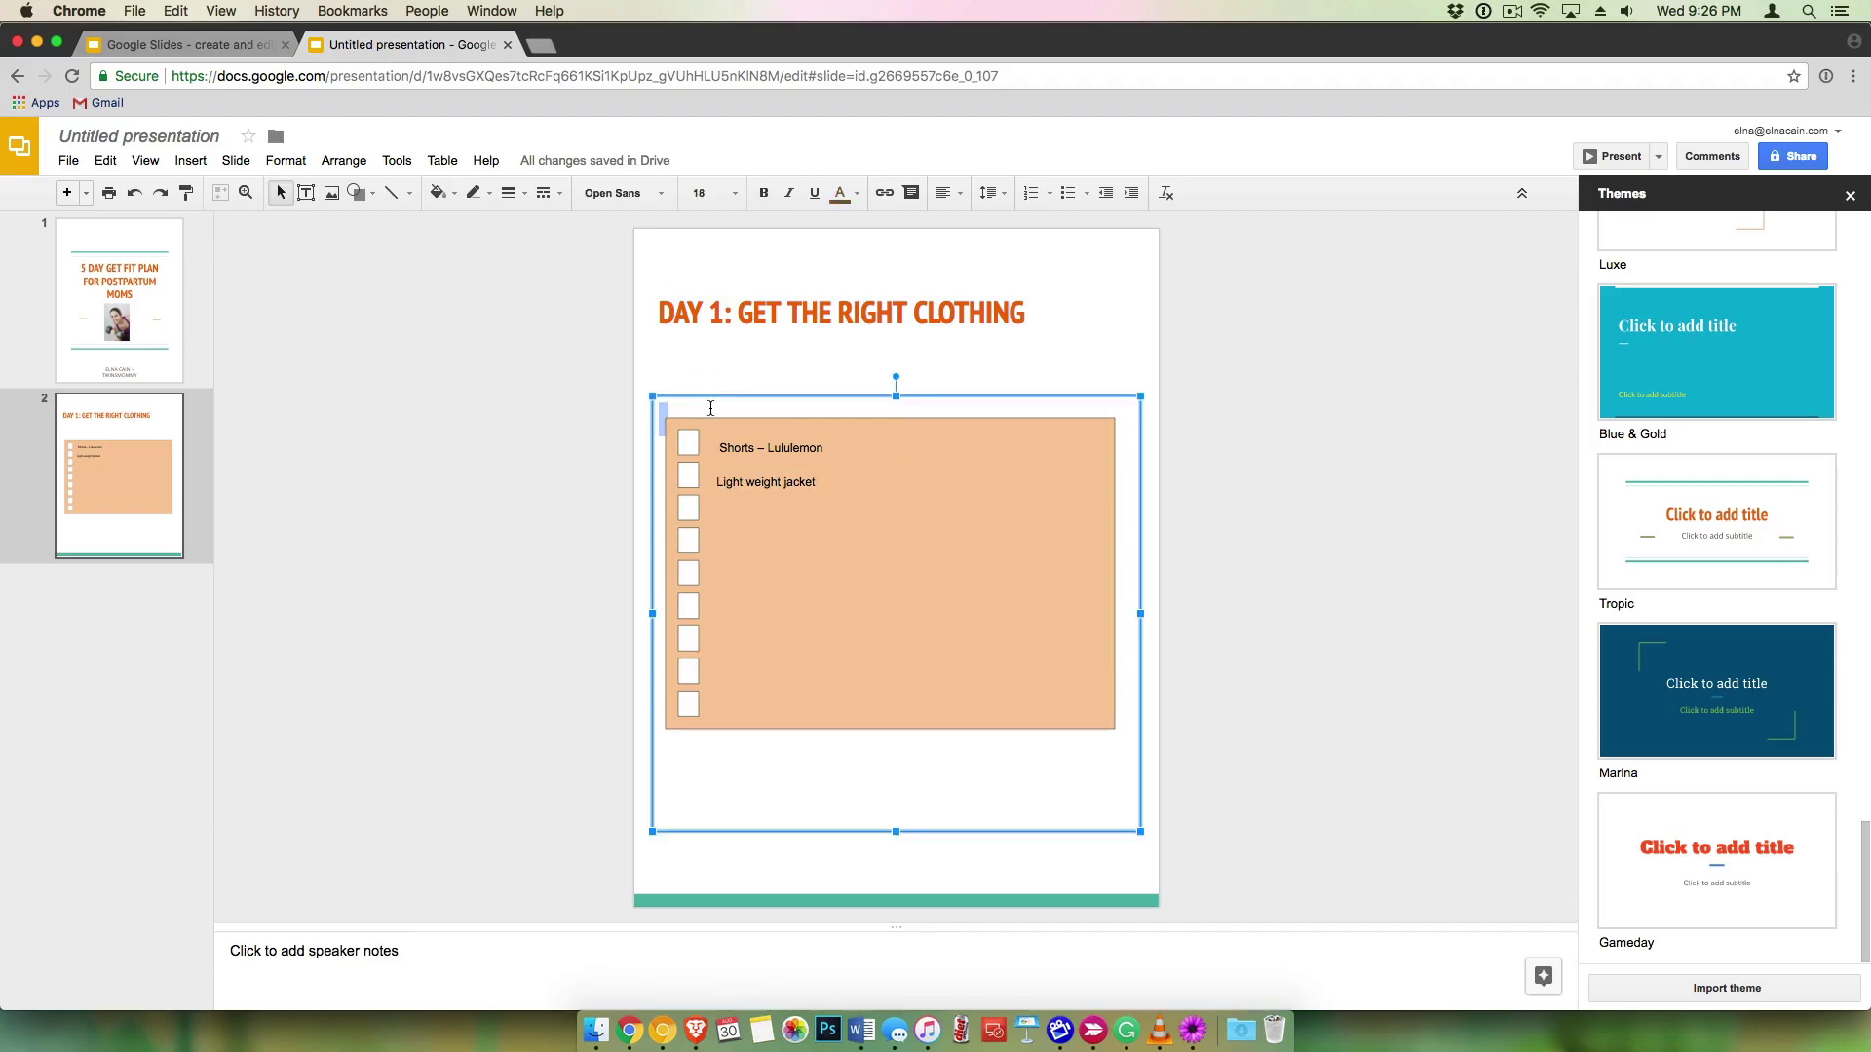
click(555, 388)
click(719, 401)
click(102, 436)
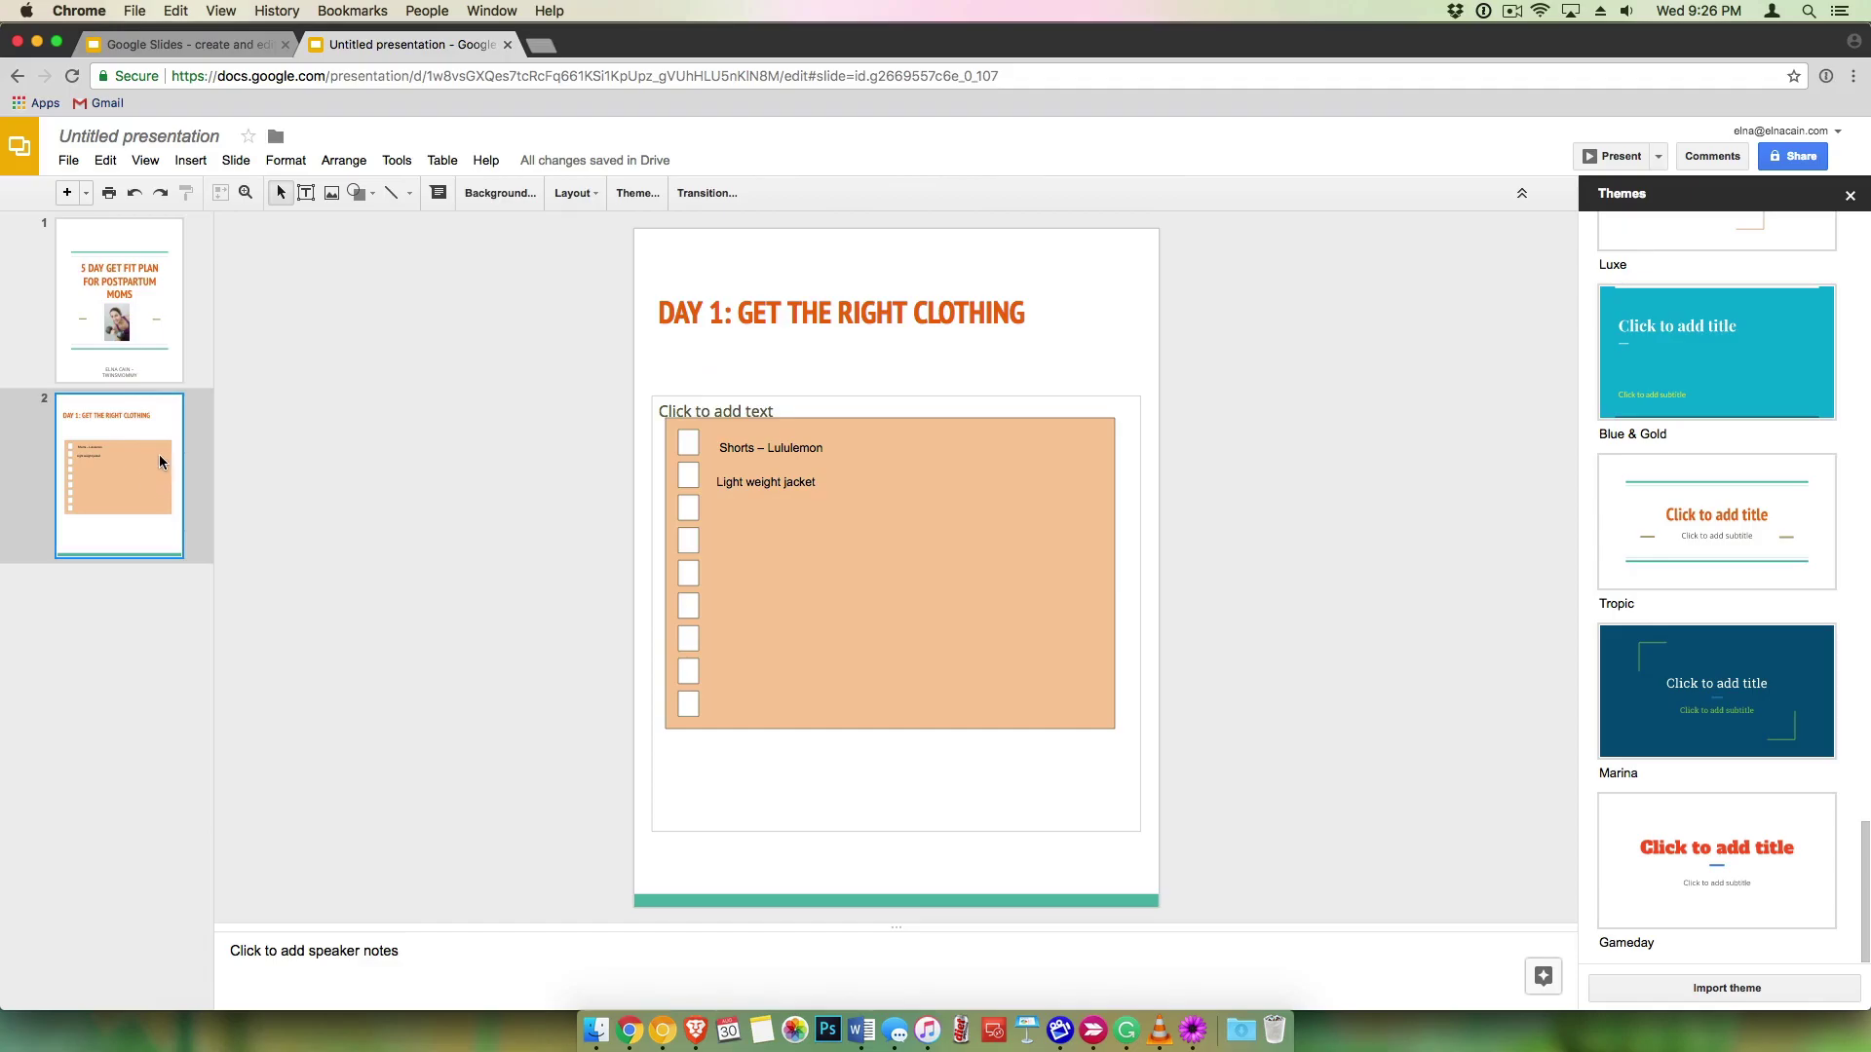
click(113, 371)
click(123, 489)
click(120, 375)
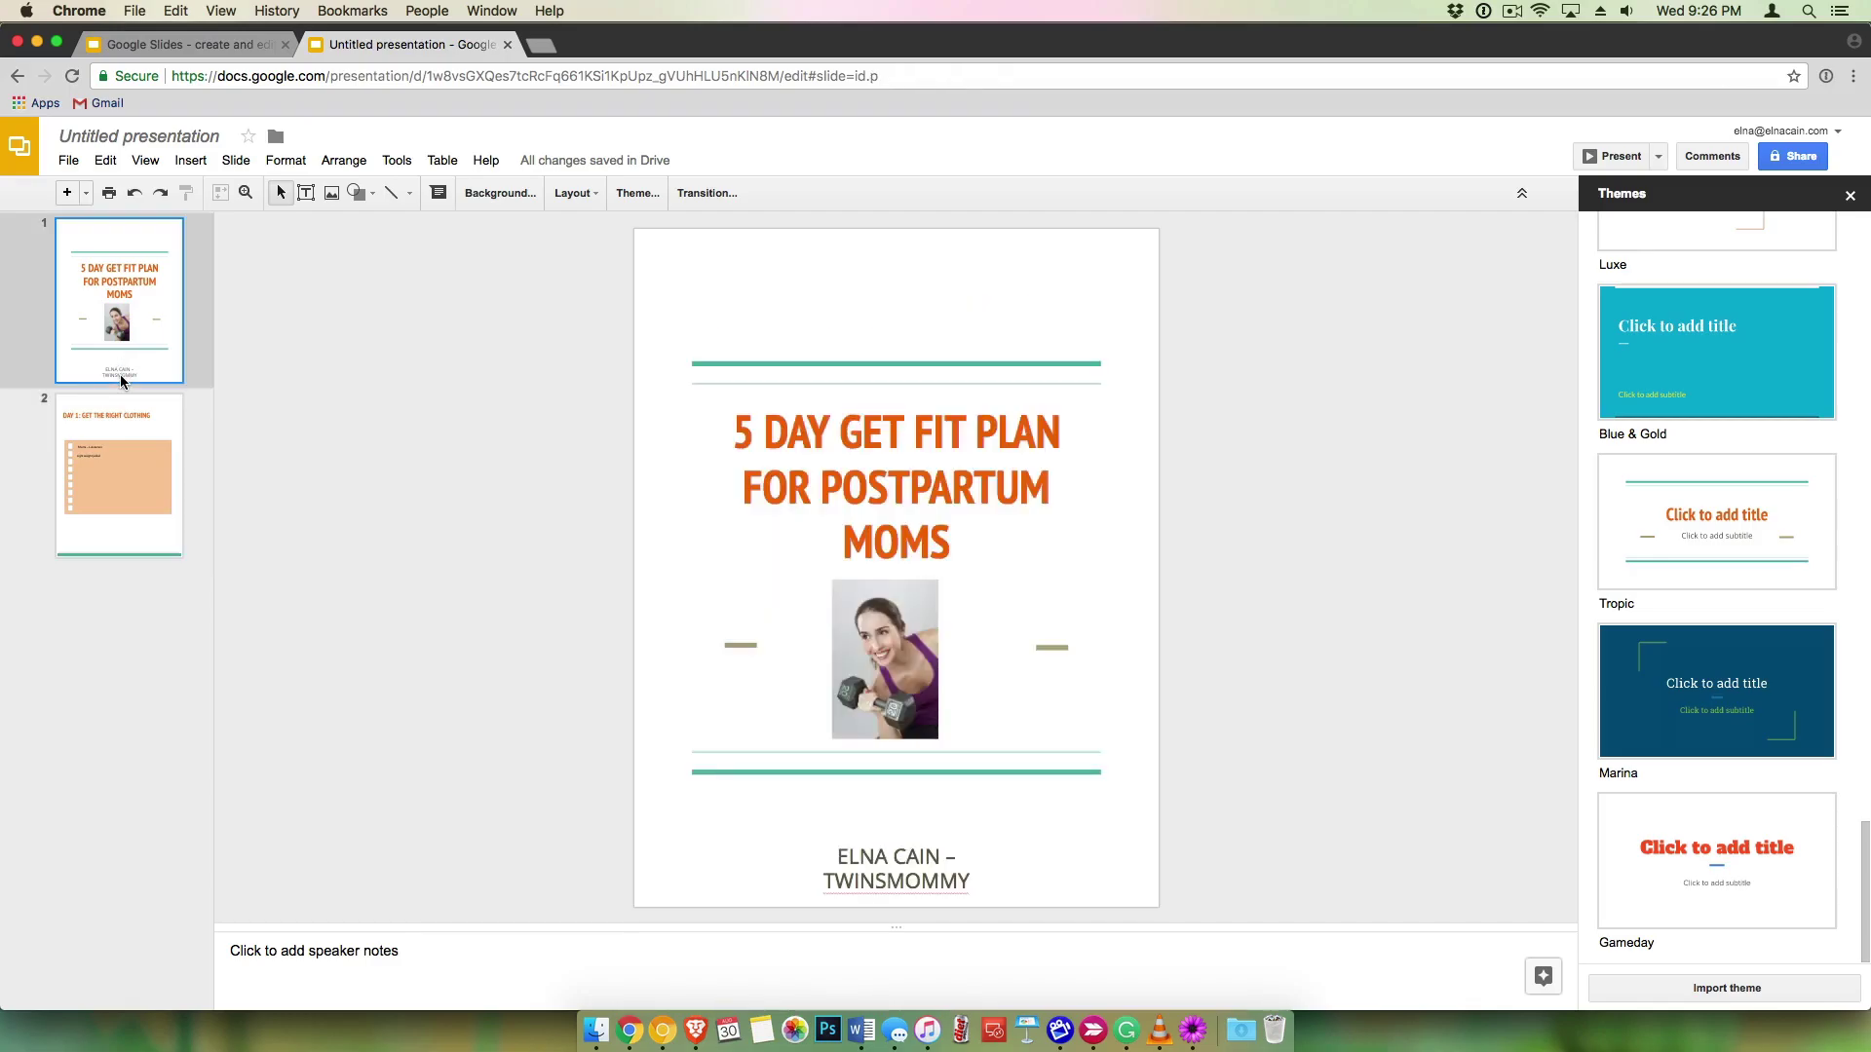
click(872, 873)
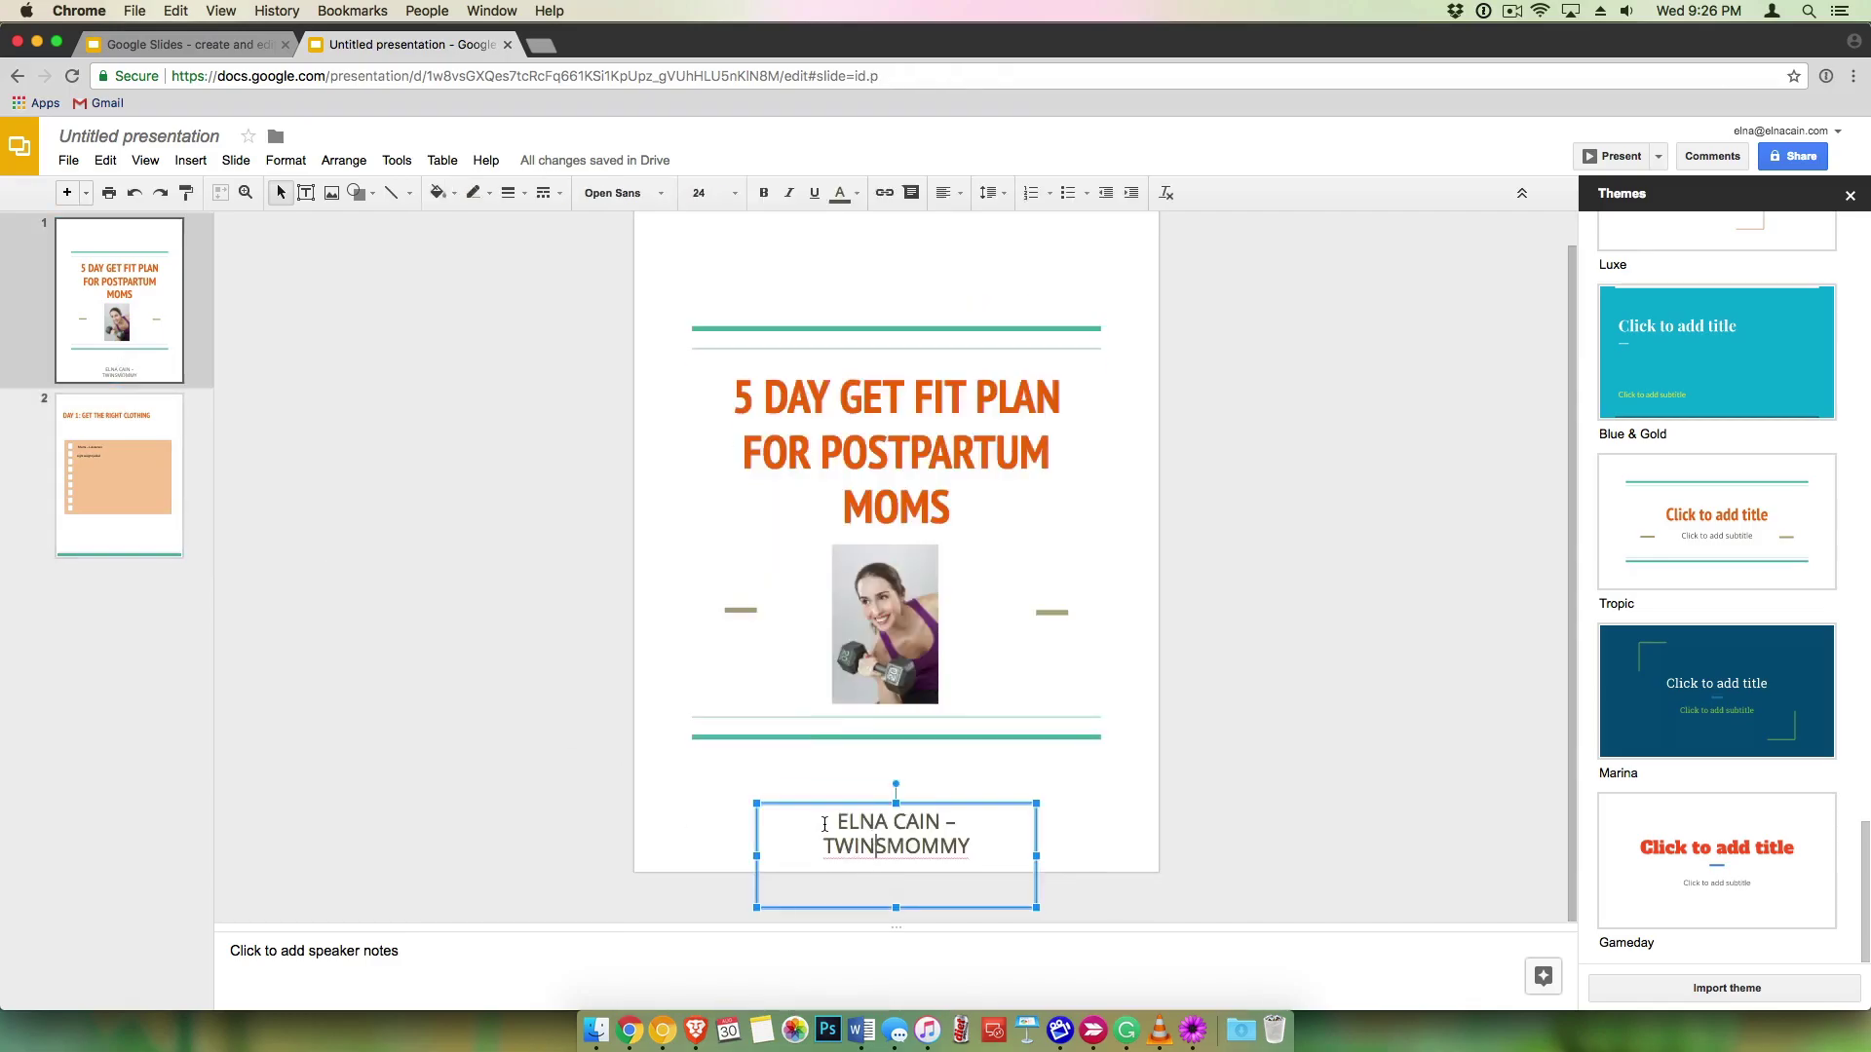
drag(825, 825, 981, 852)
key(super+c)
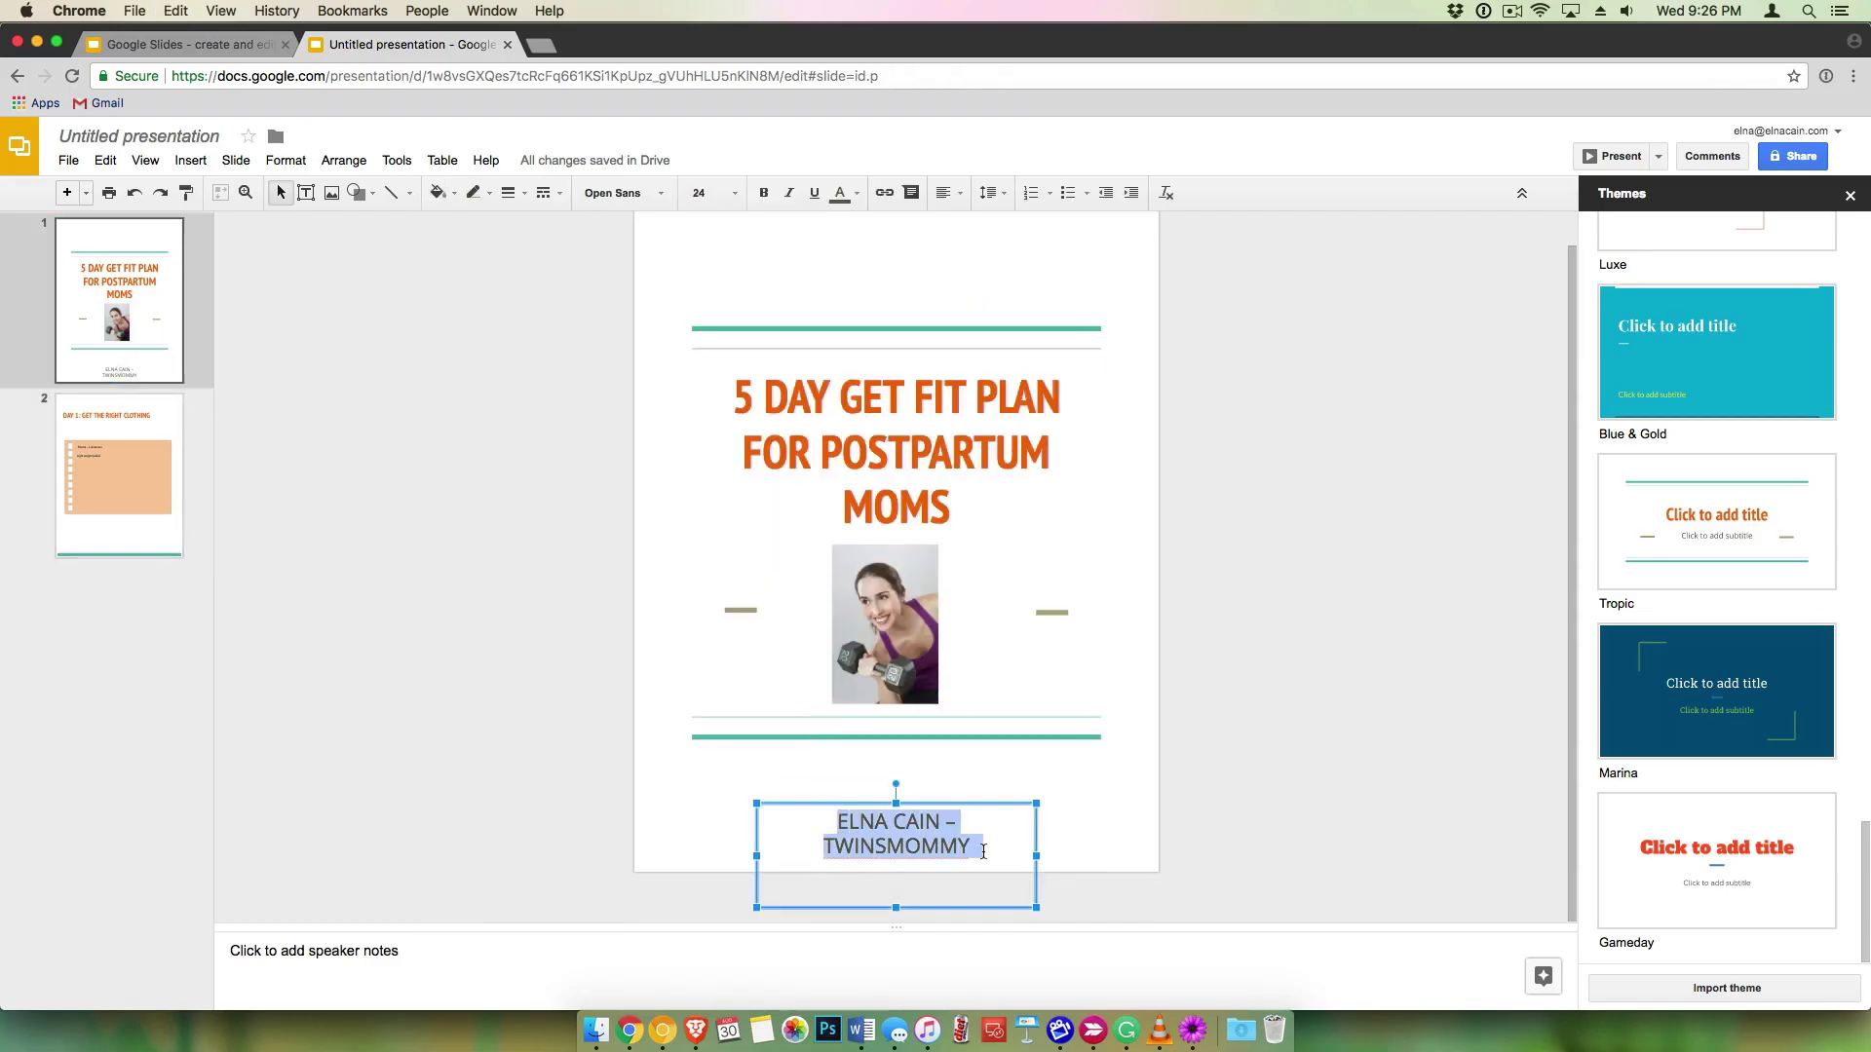
click(151, 539)
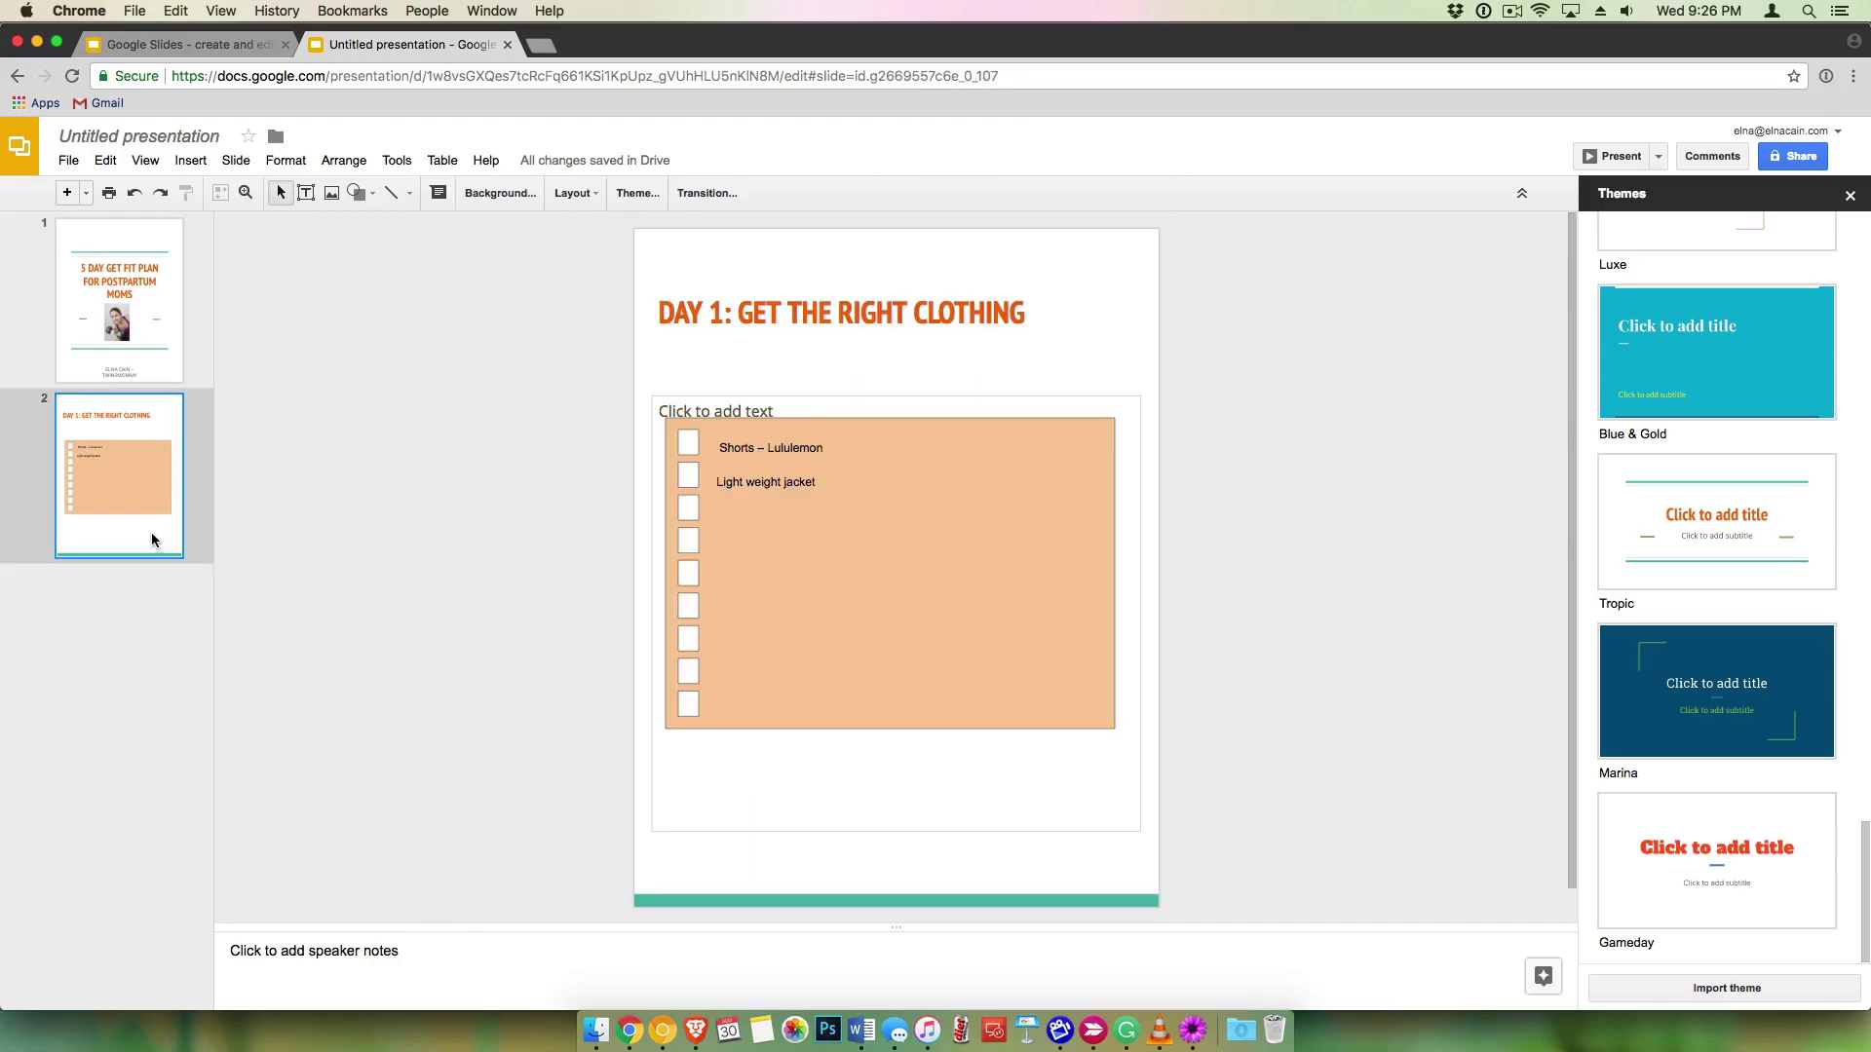
Step: Paste the credit into a text box at the Day 1 slide's bottom, centred horizontally
click(306, 192)
drag(776, 843, 1015, 894)
key(super+v)
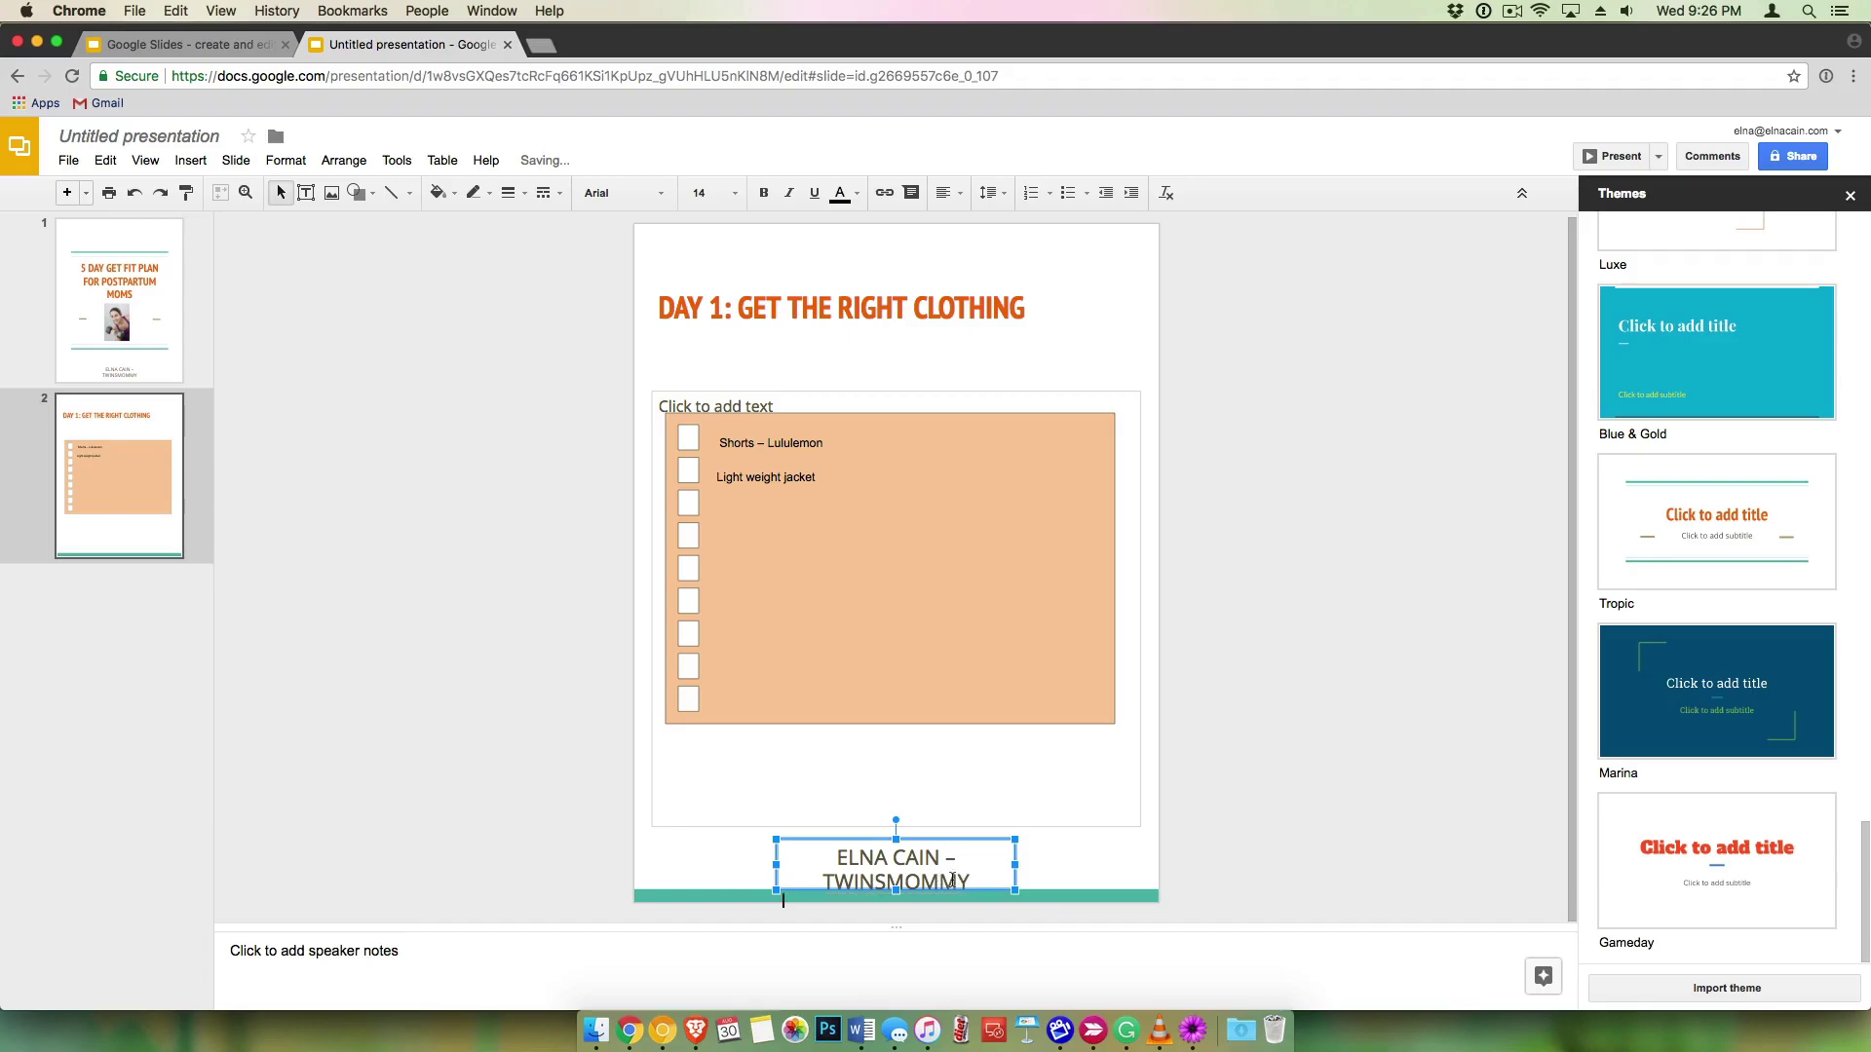
click(693, 831)
click(915, 852)
click(777, 842)
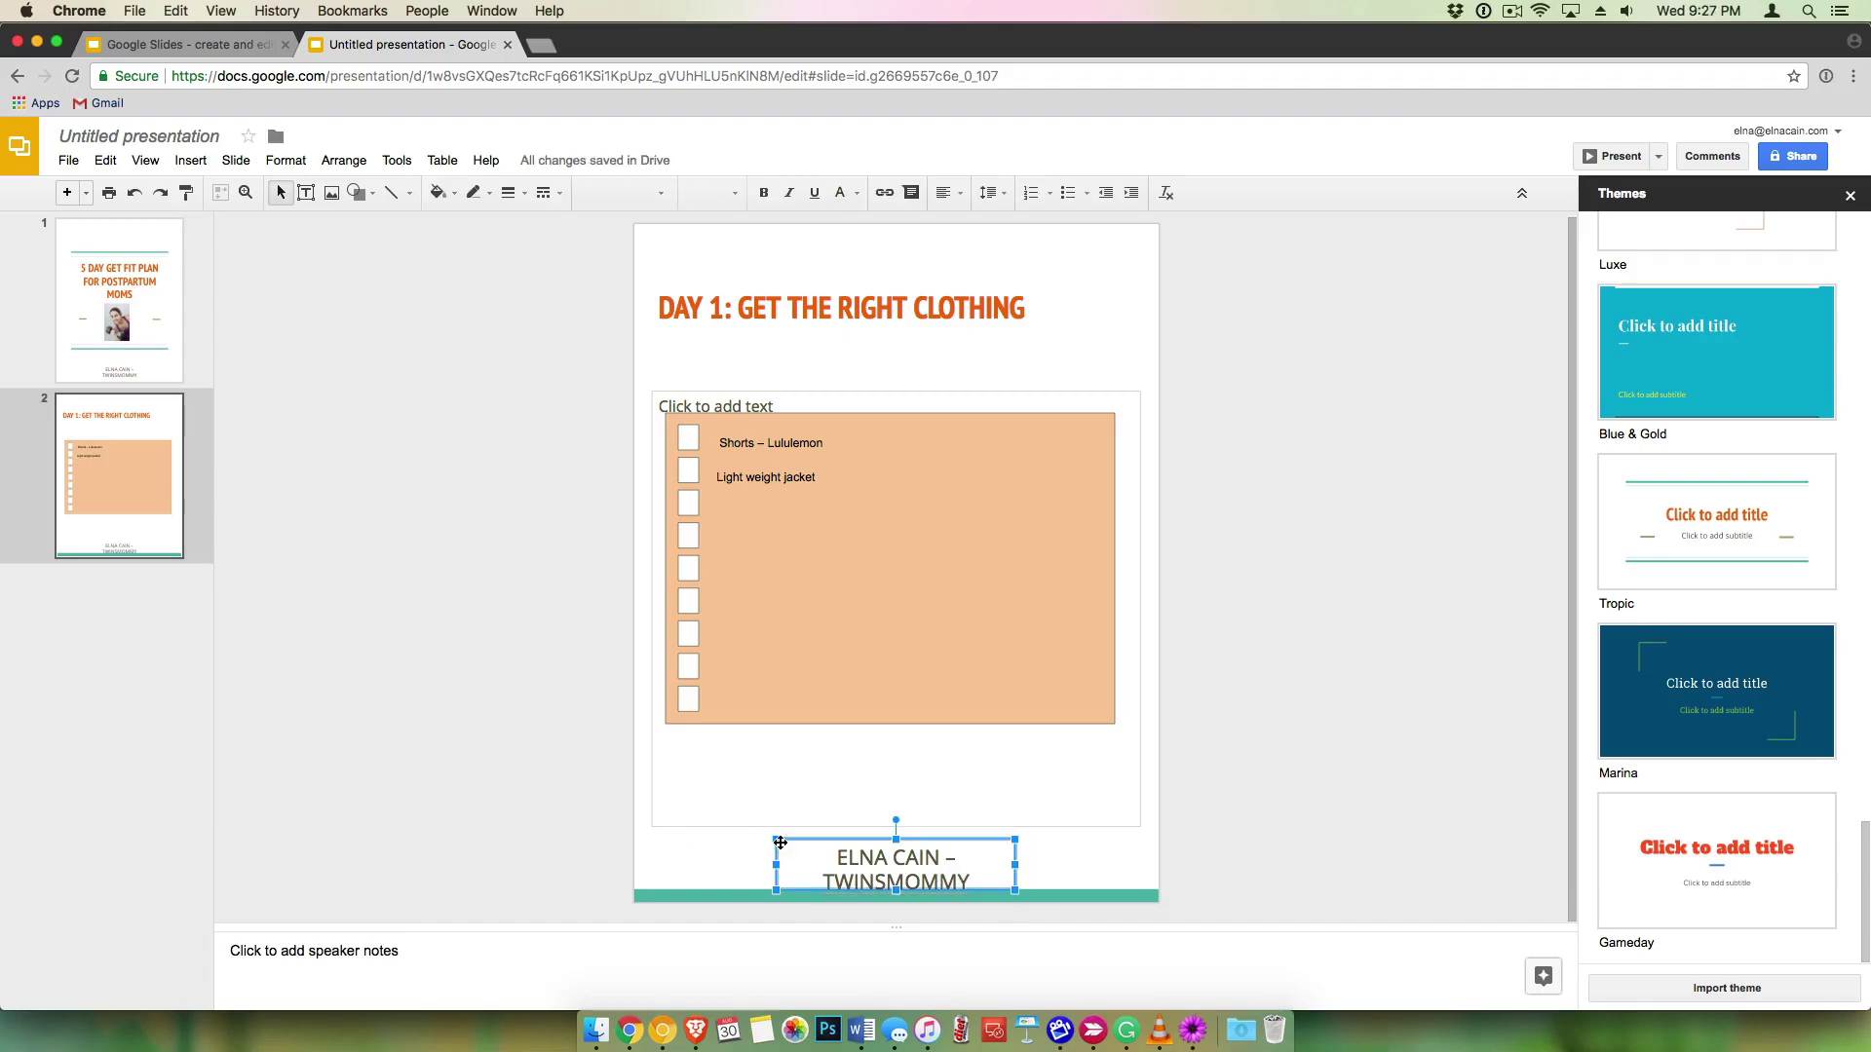
drag(777, 842, 780, 838)
click(791, 786)
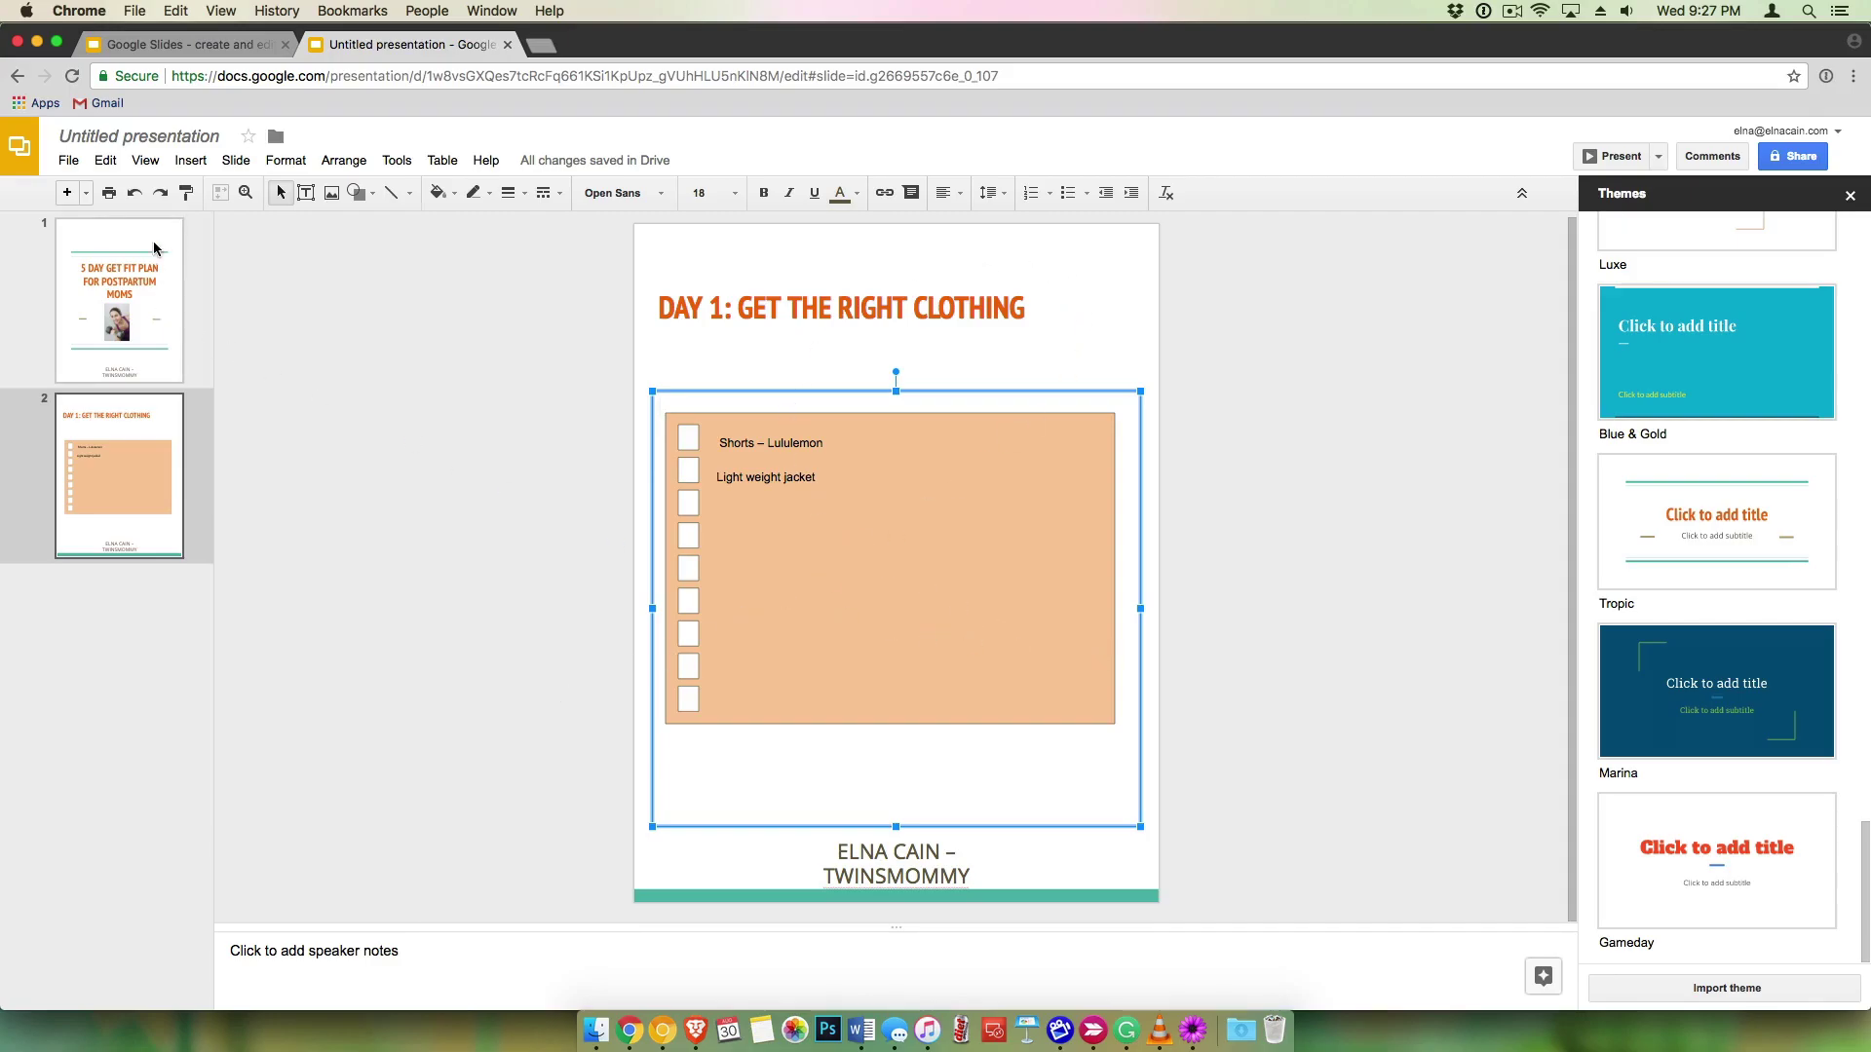
Step: Add a Title only slide titled 'DAY 2: BASIC EXERCISE PLAN'
click(88, 193)
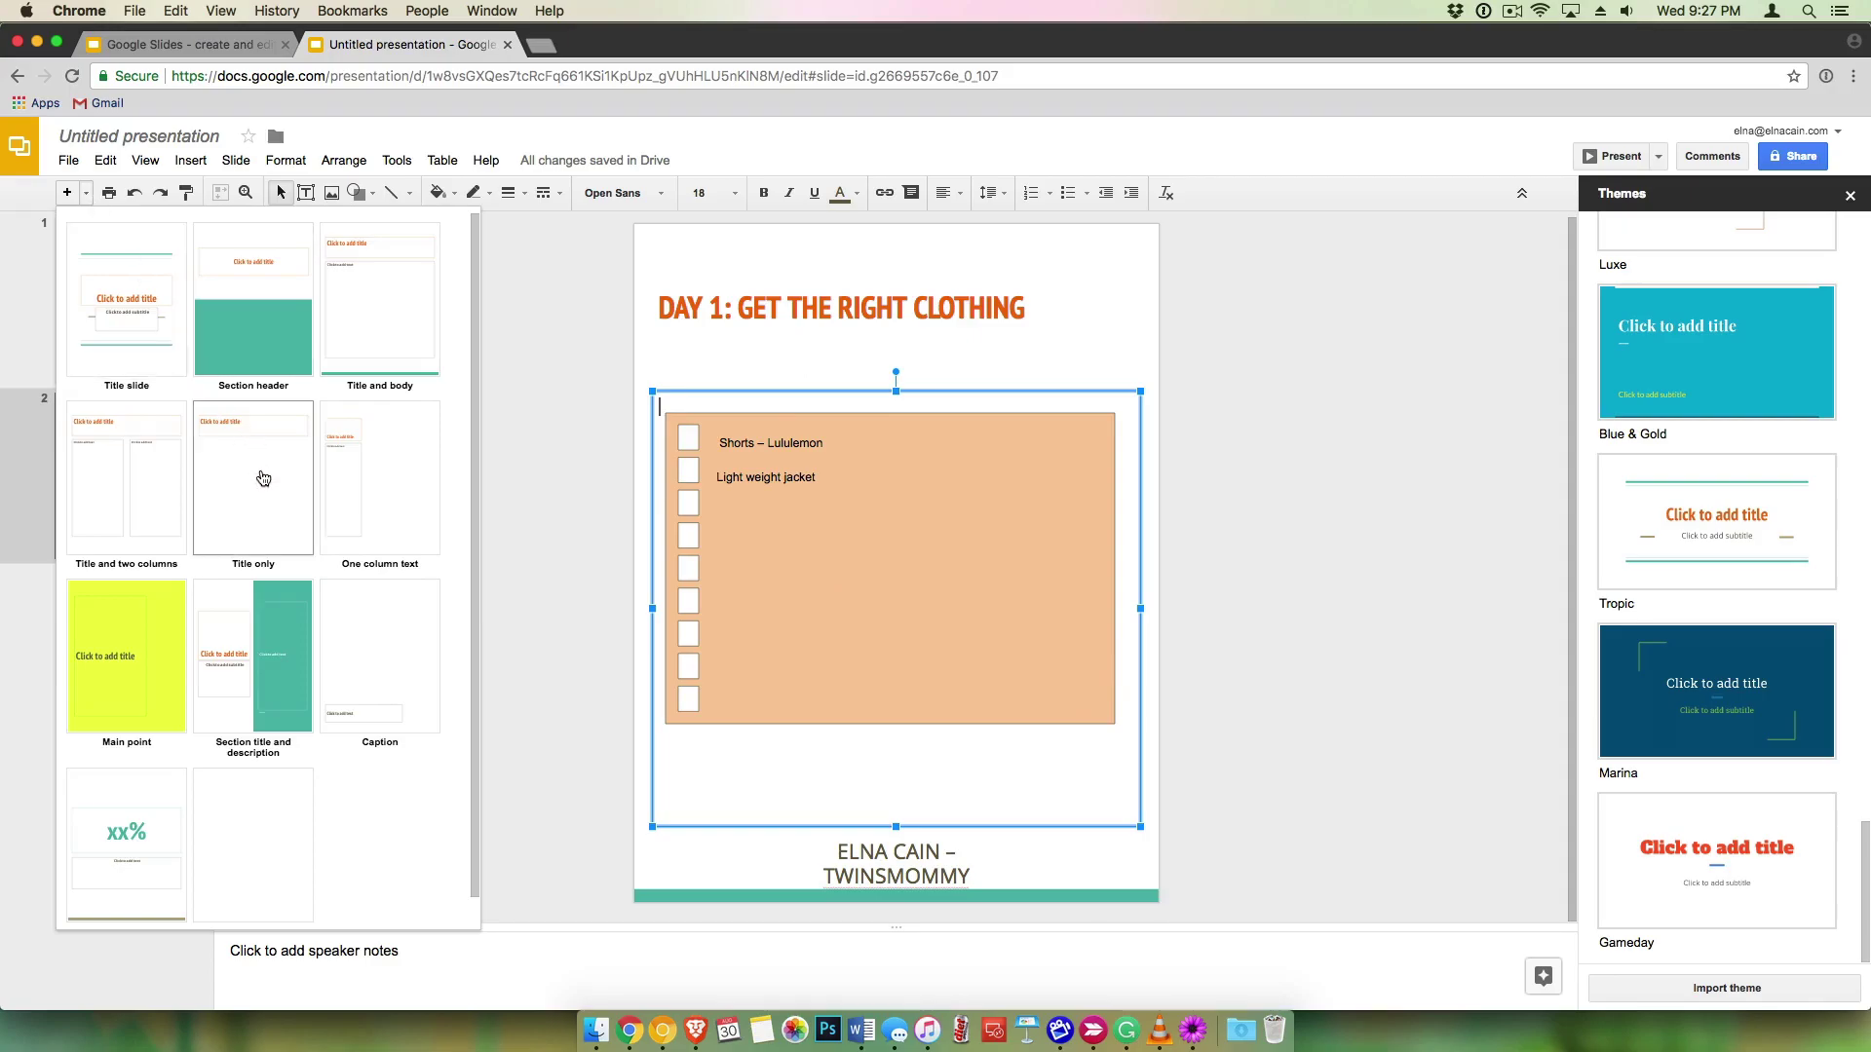
click(262, 478)
click(771, 304)
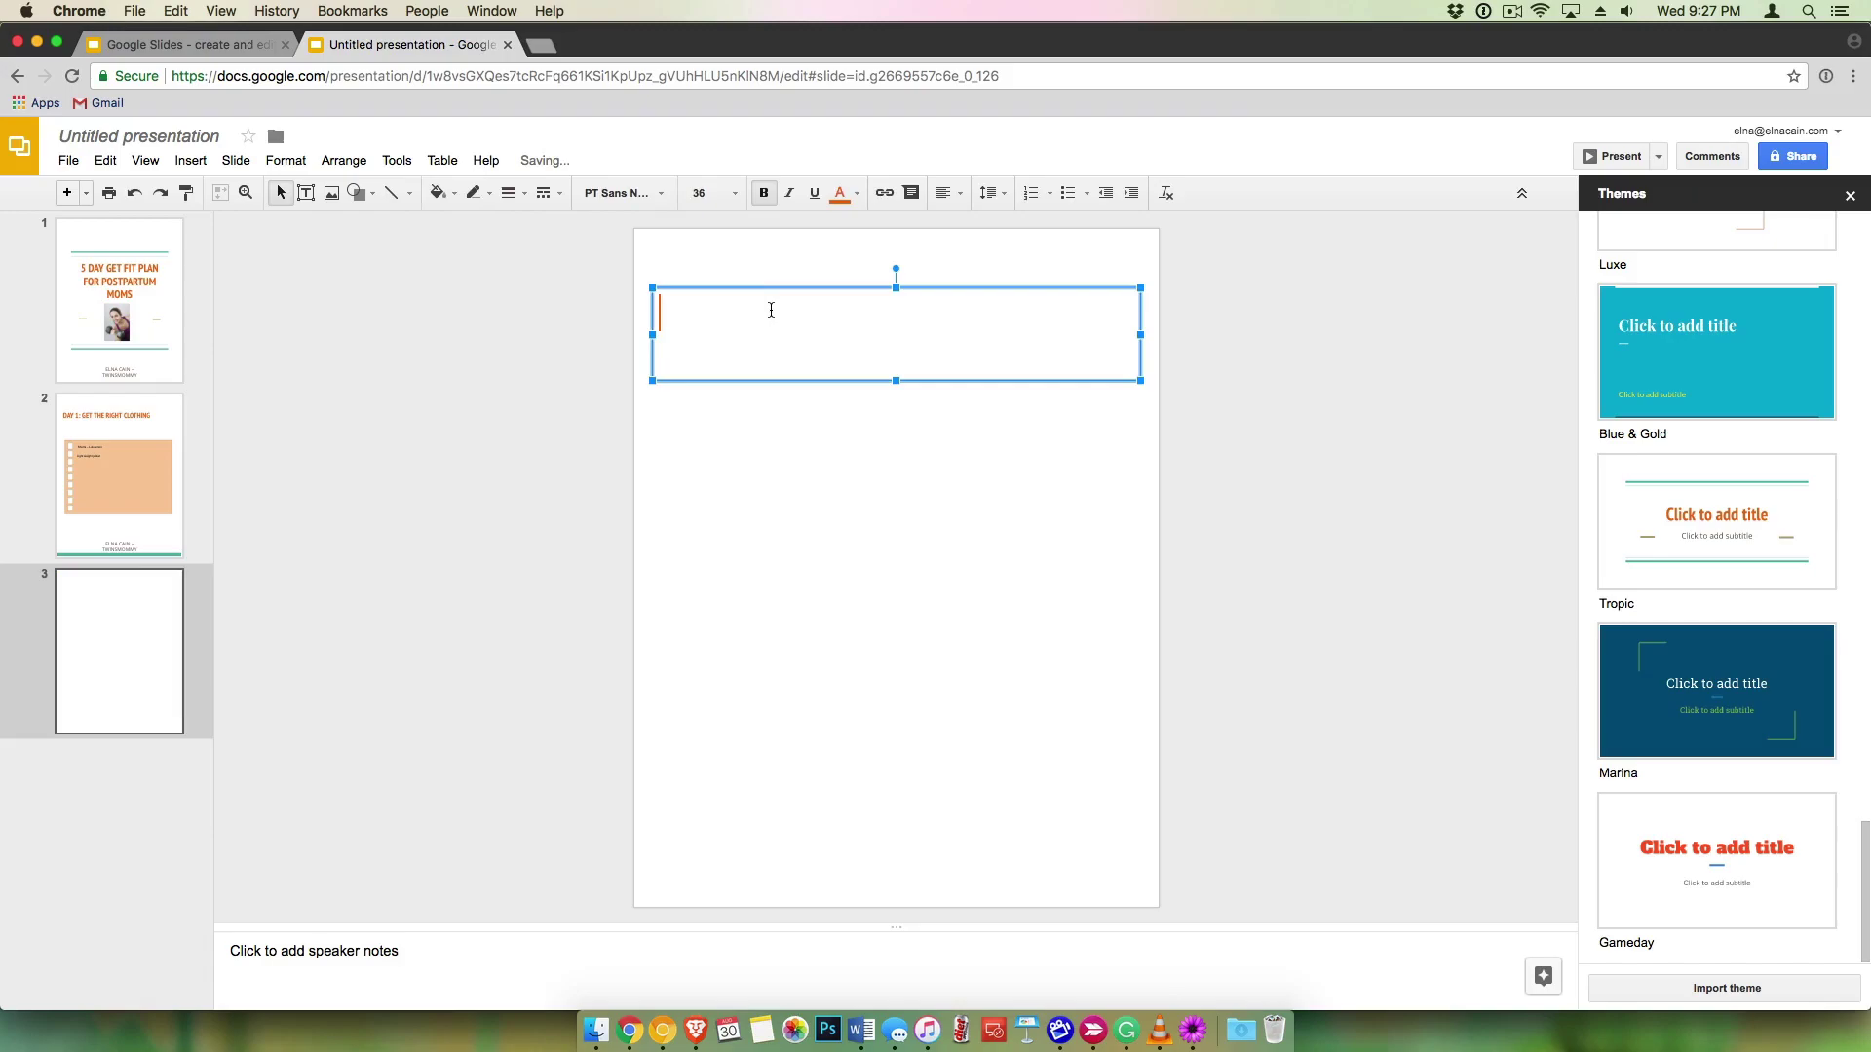
text(DAY 2: BASIC EXERC)
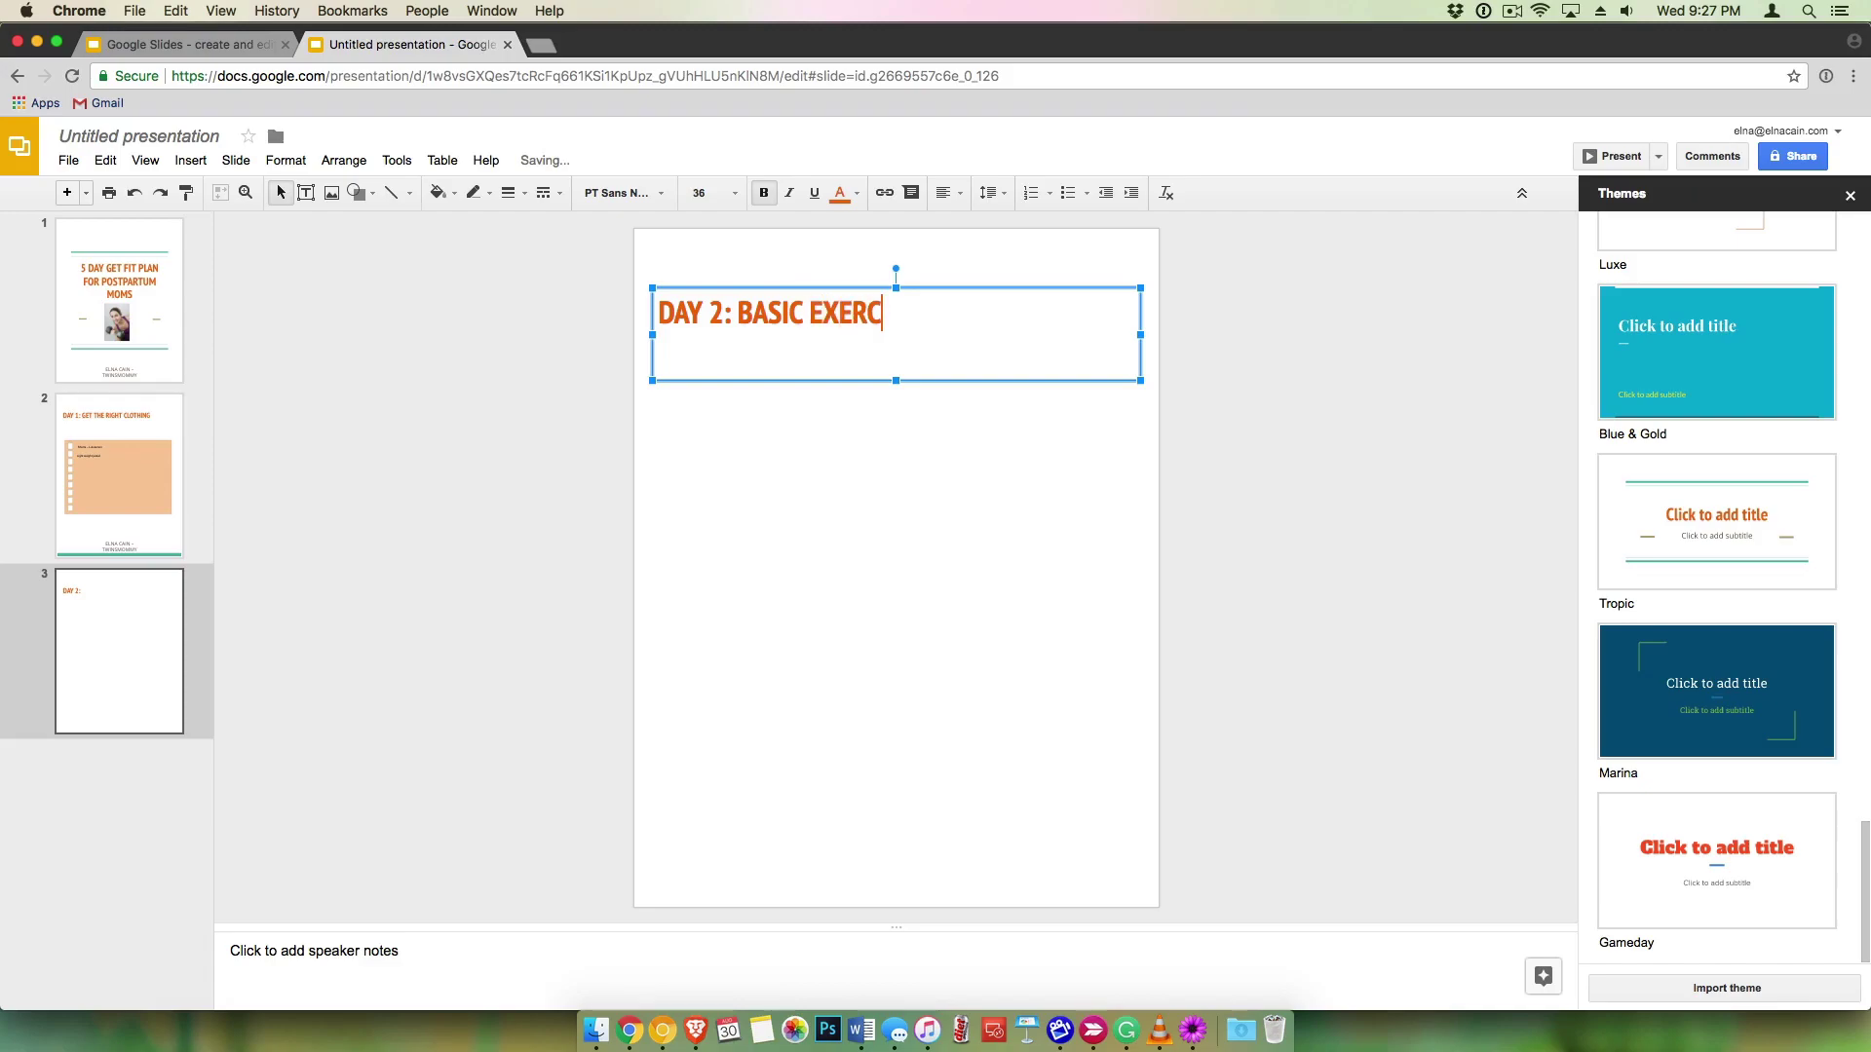
text(ISE PLAN)
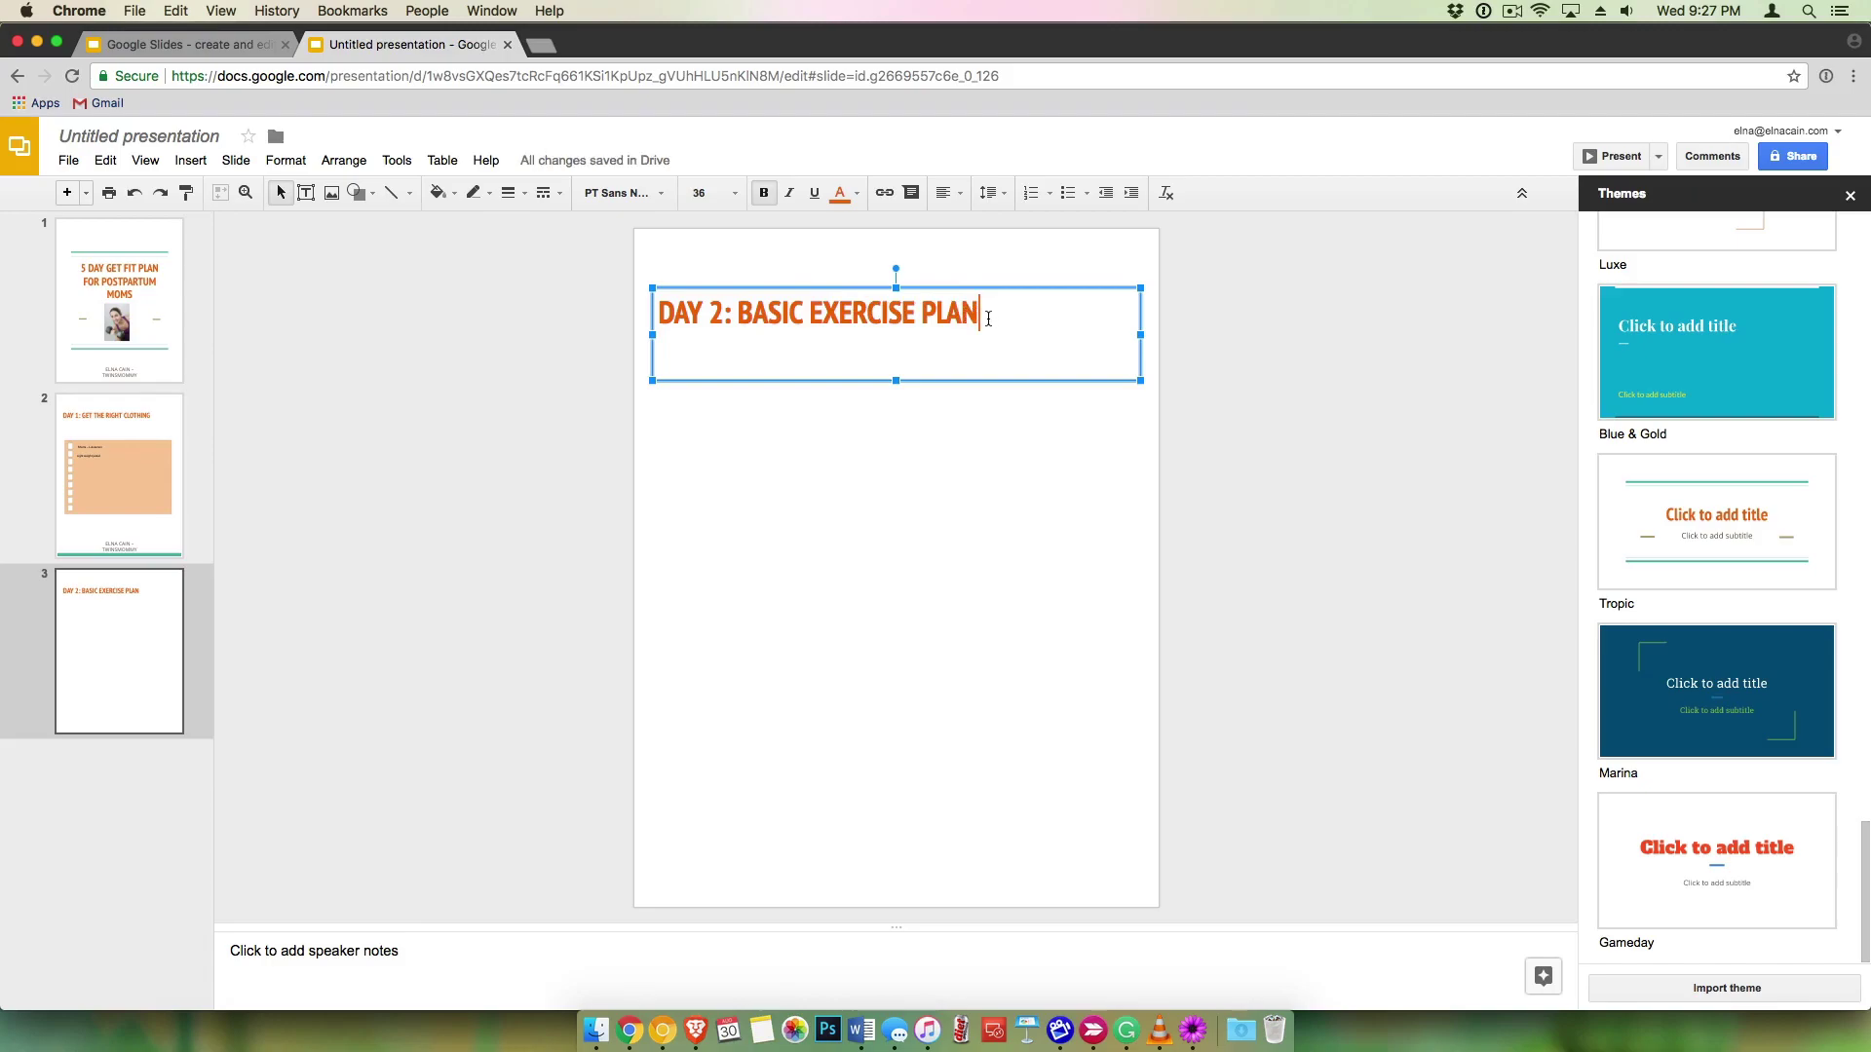
Step: Centre-align the Day 2 title and check its font and size
drag(987, 315, 568, 322)
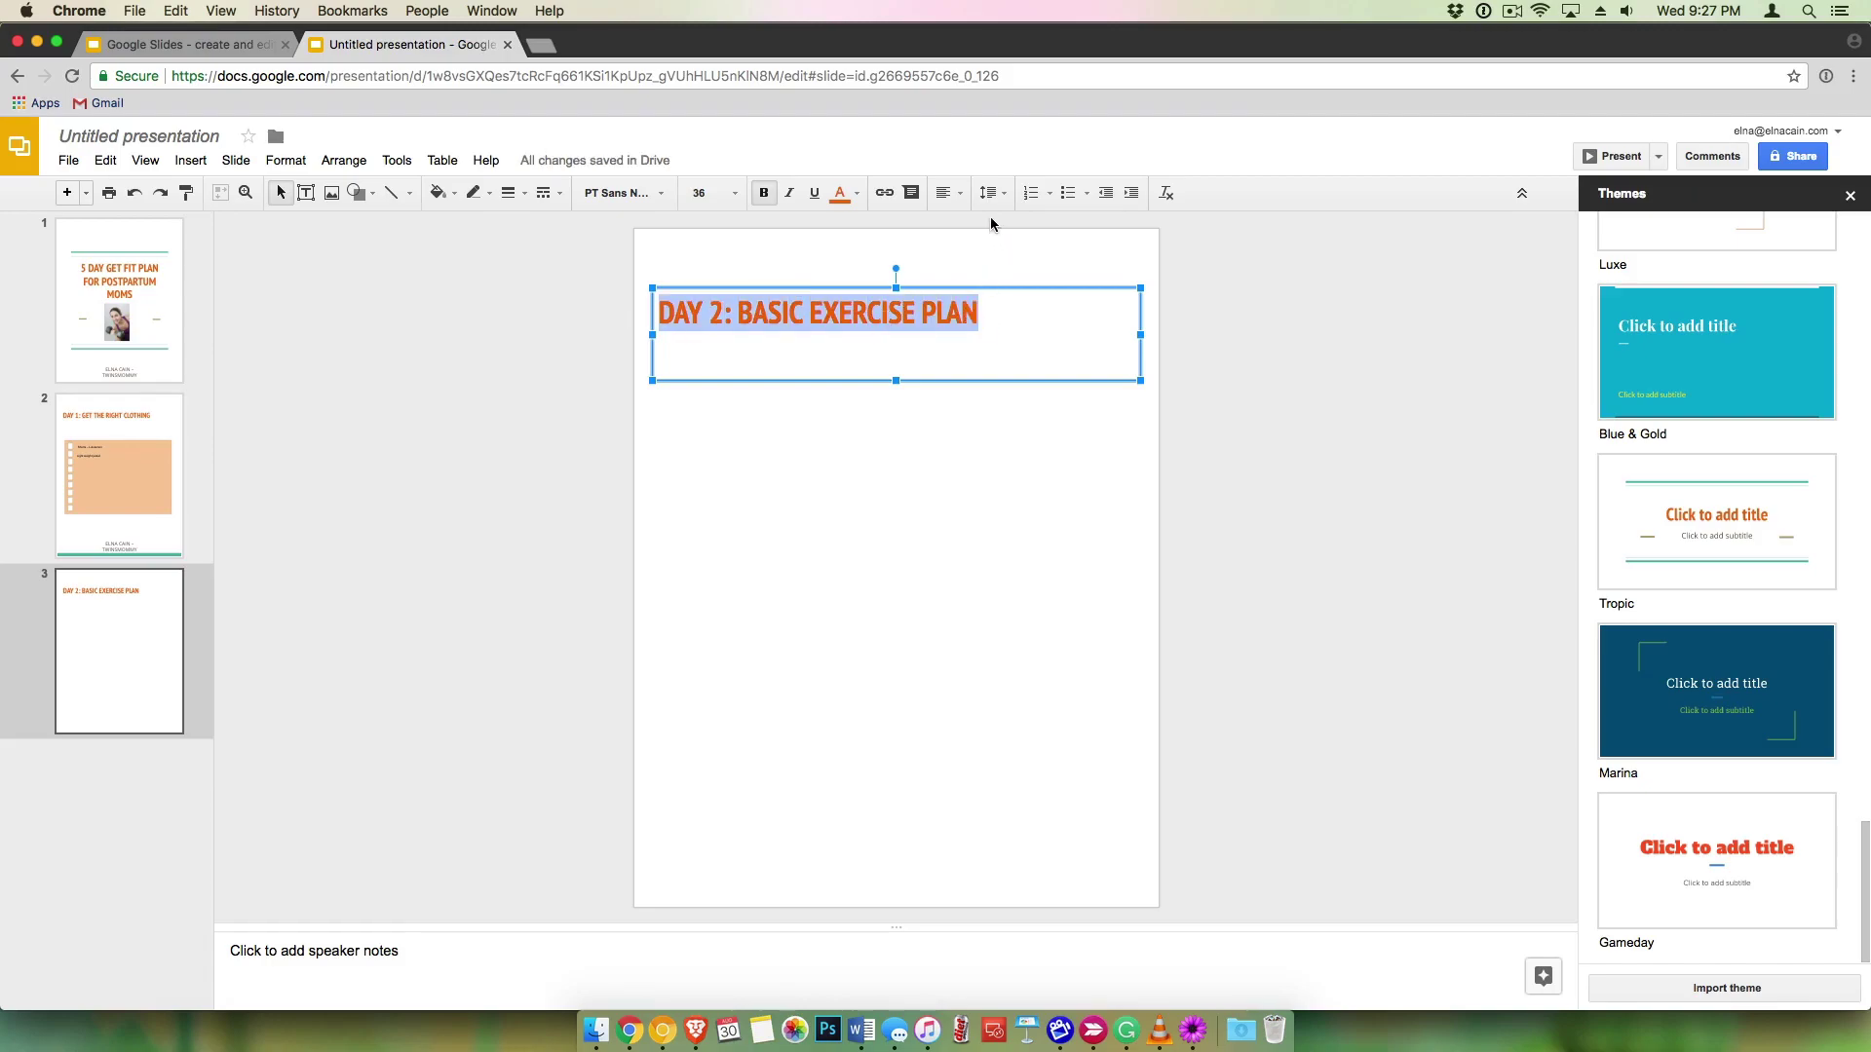
click(963, 199)
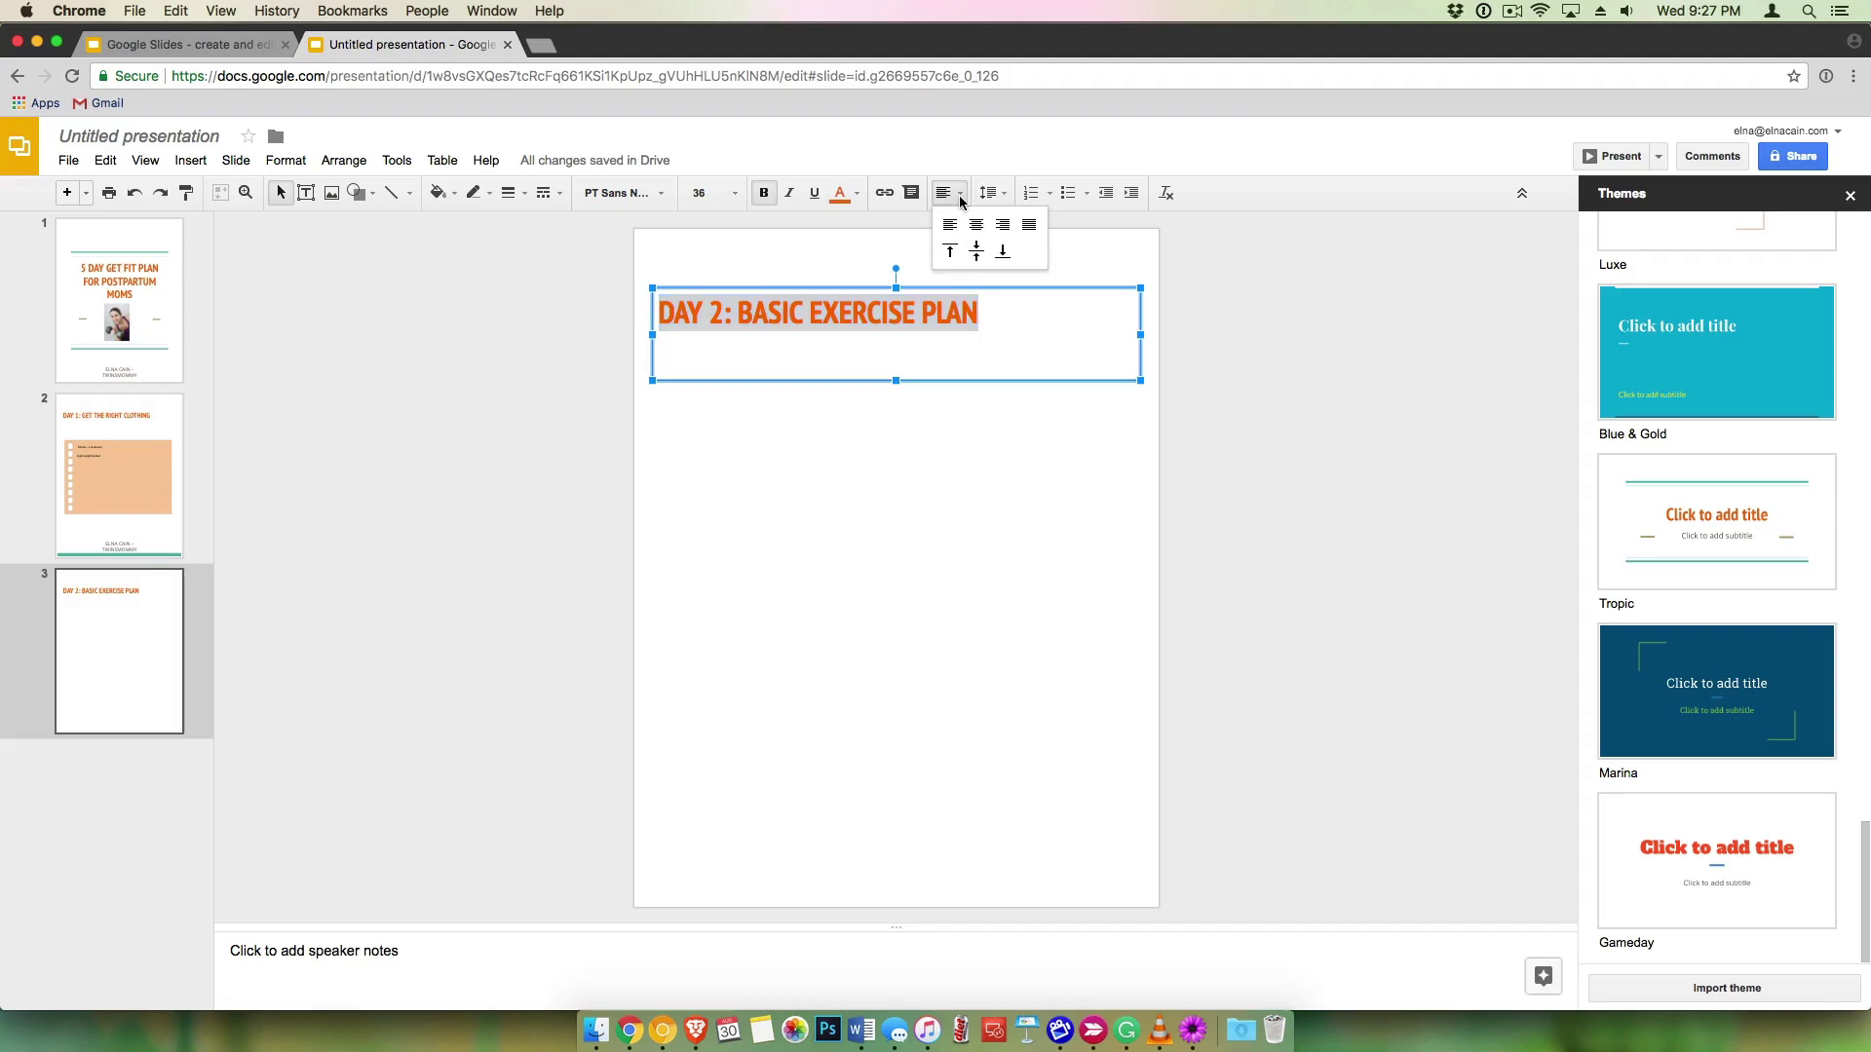
click(977, 224)
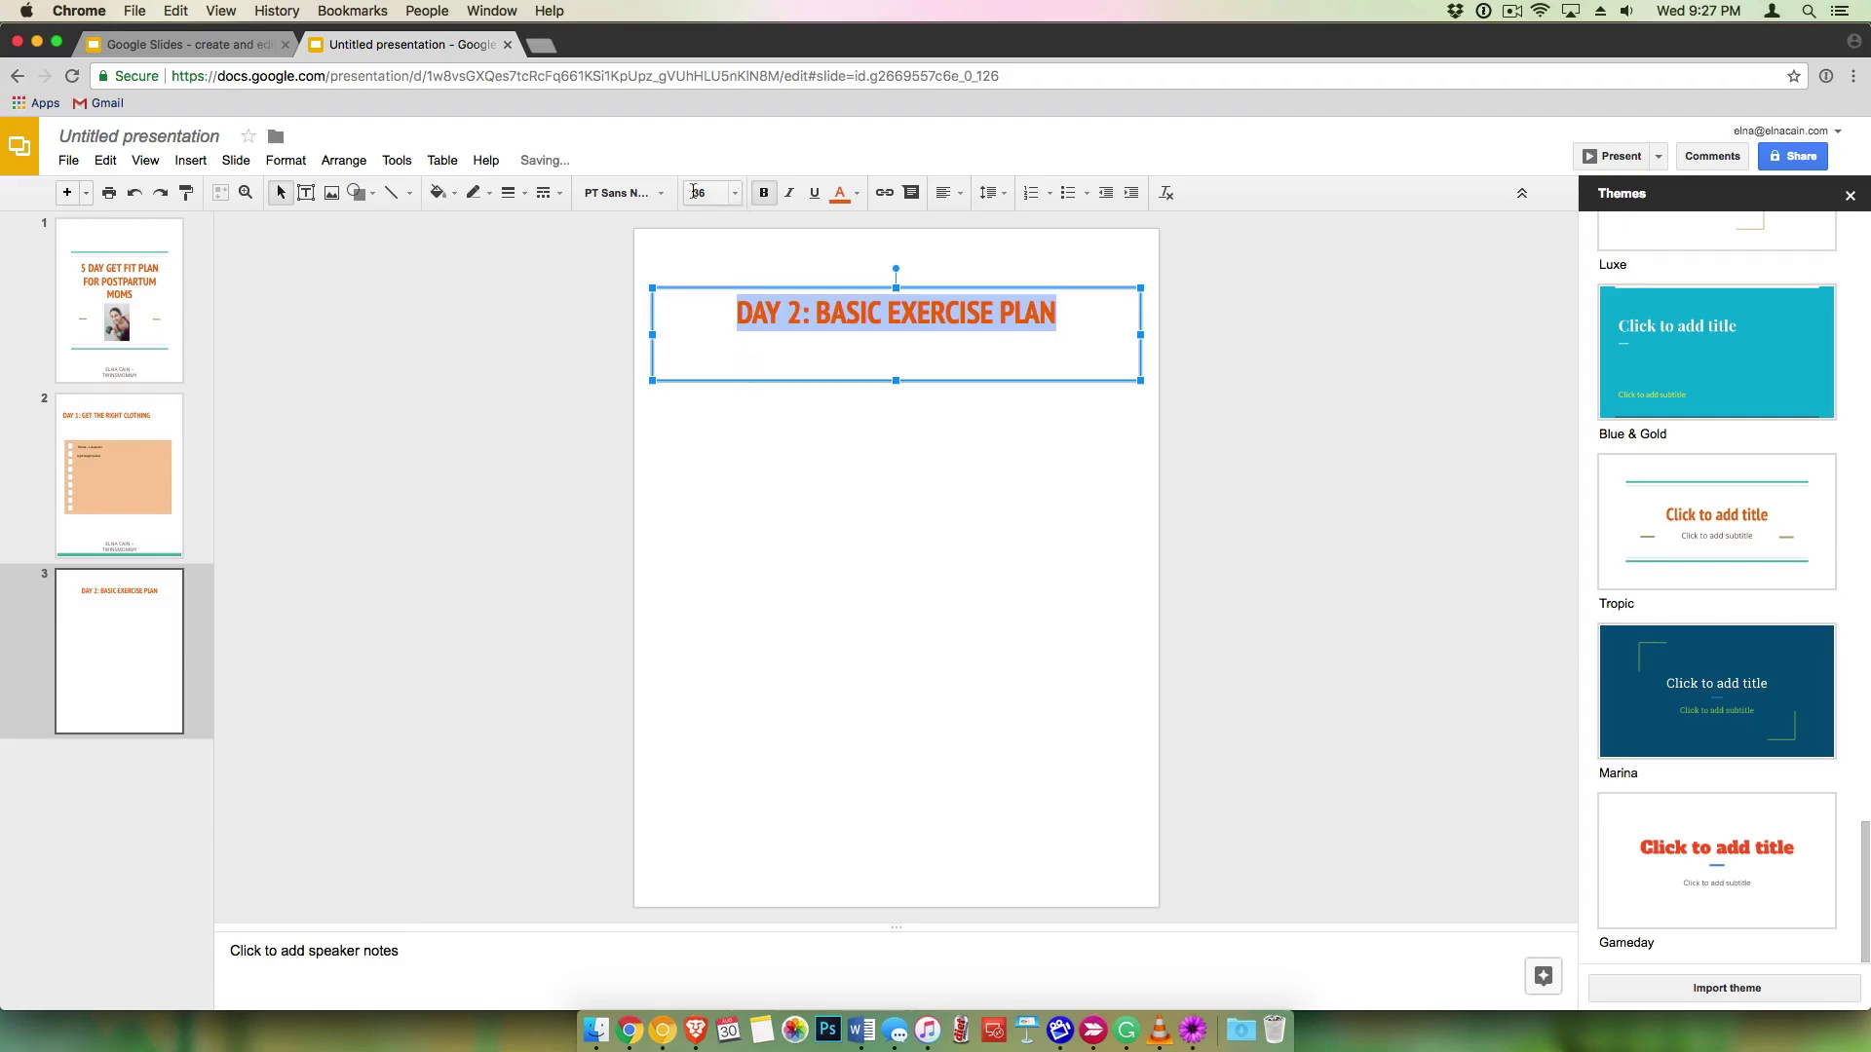
click(661, 193)
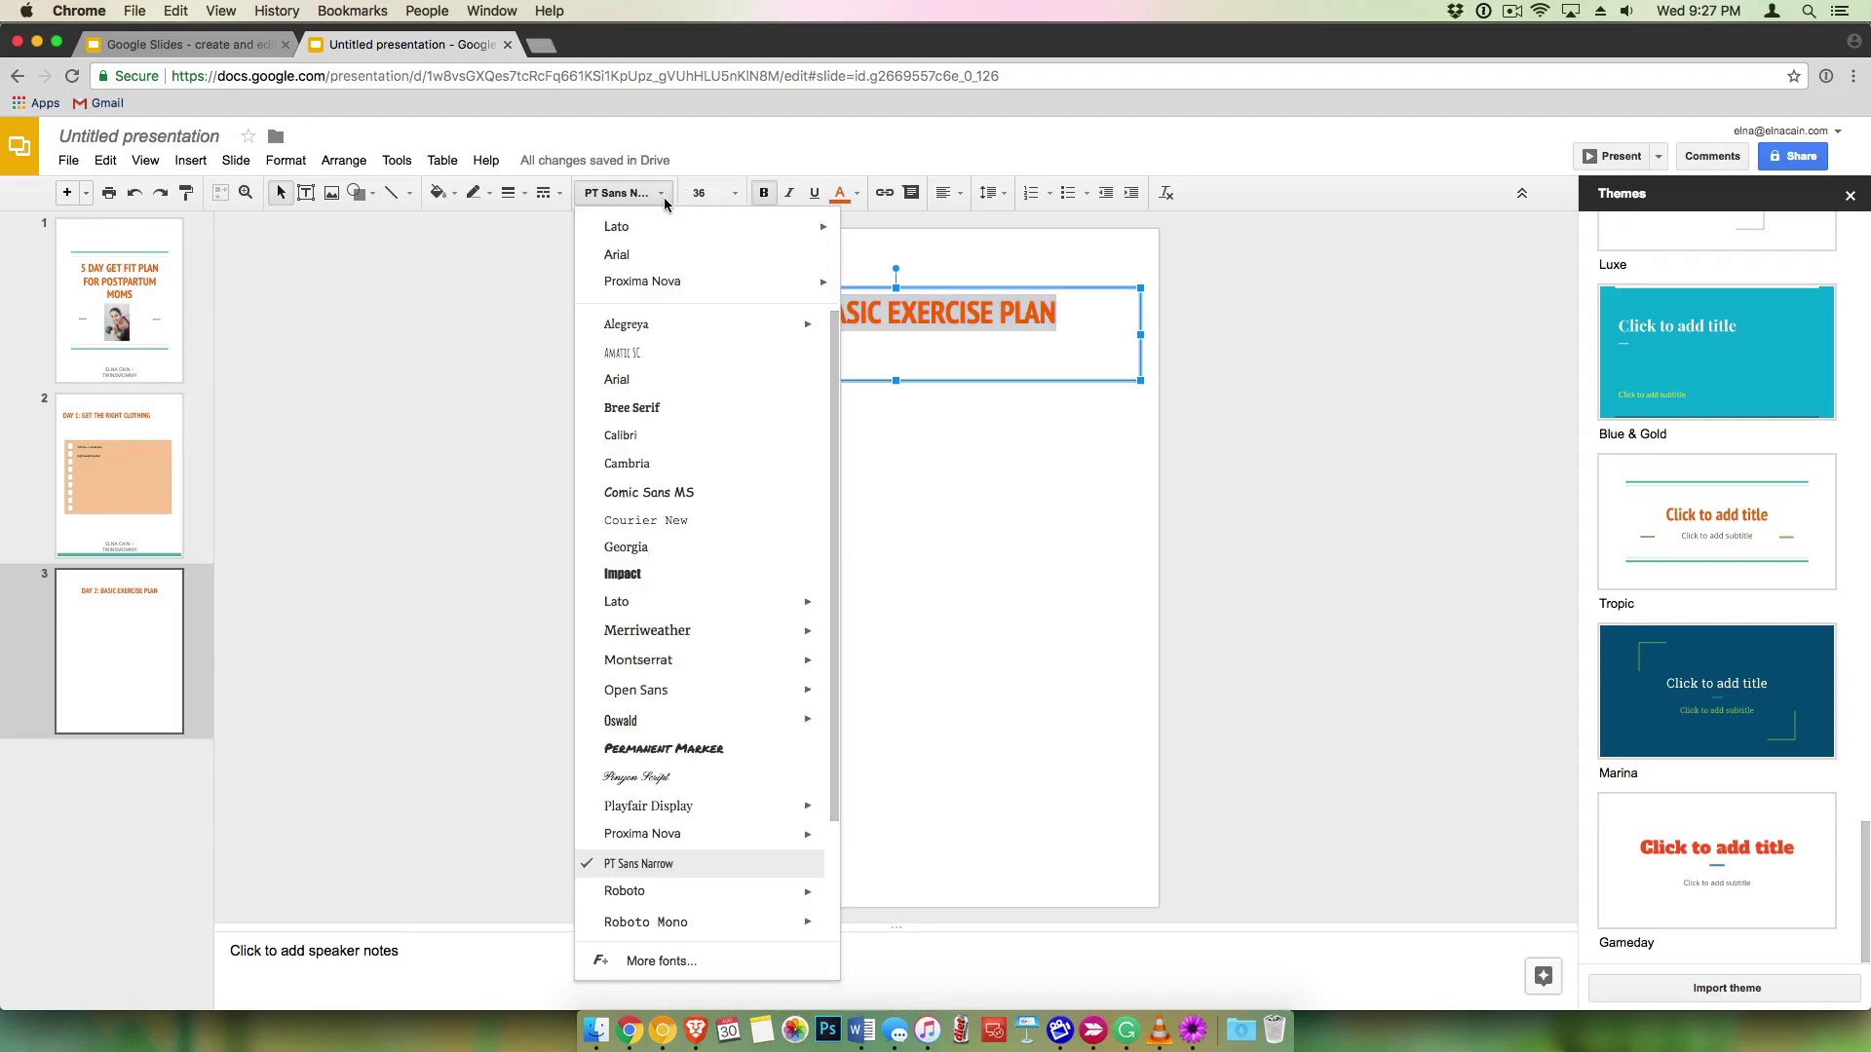
click(664, 197)
click(737, 194)
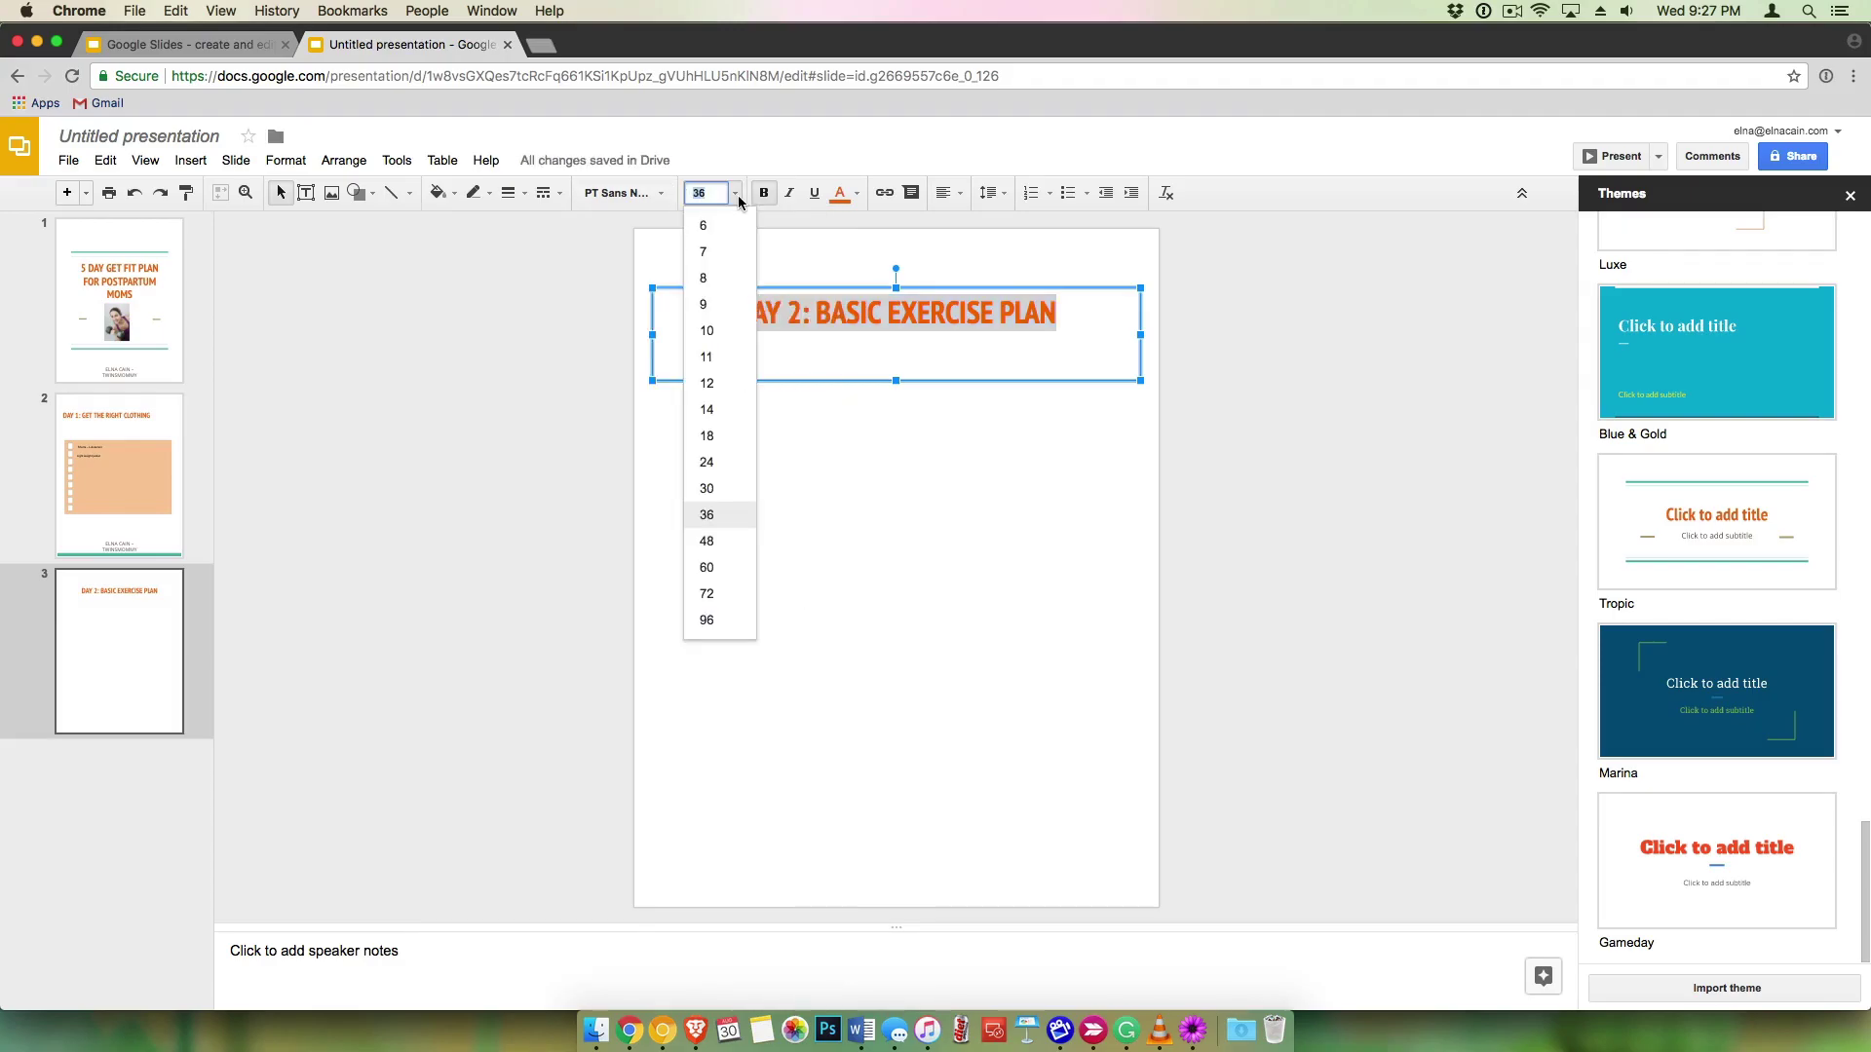
click(738, 202)
click(793, 474)
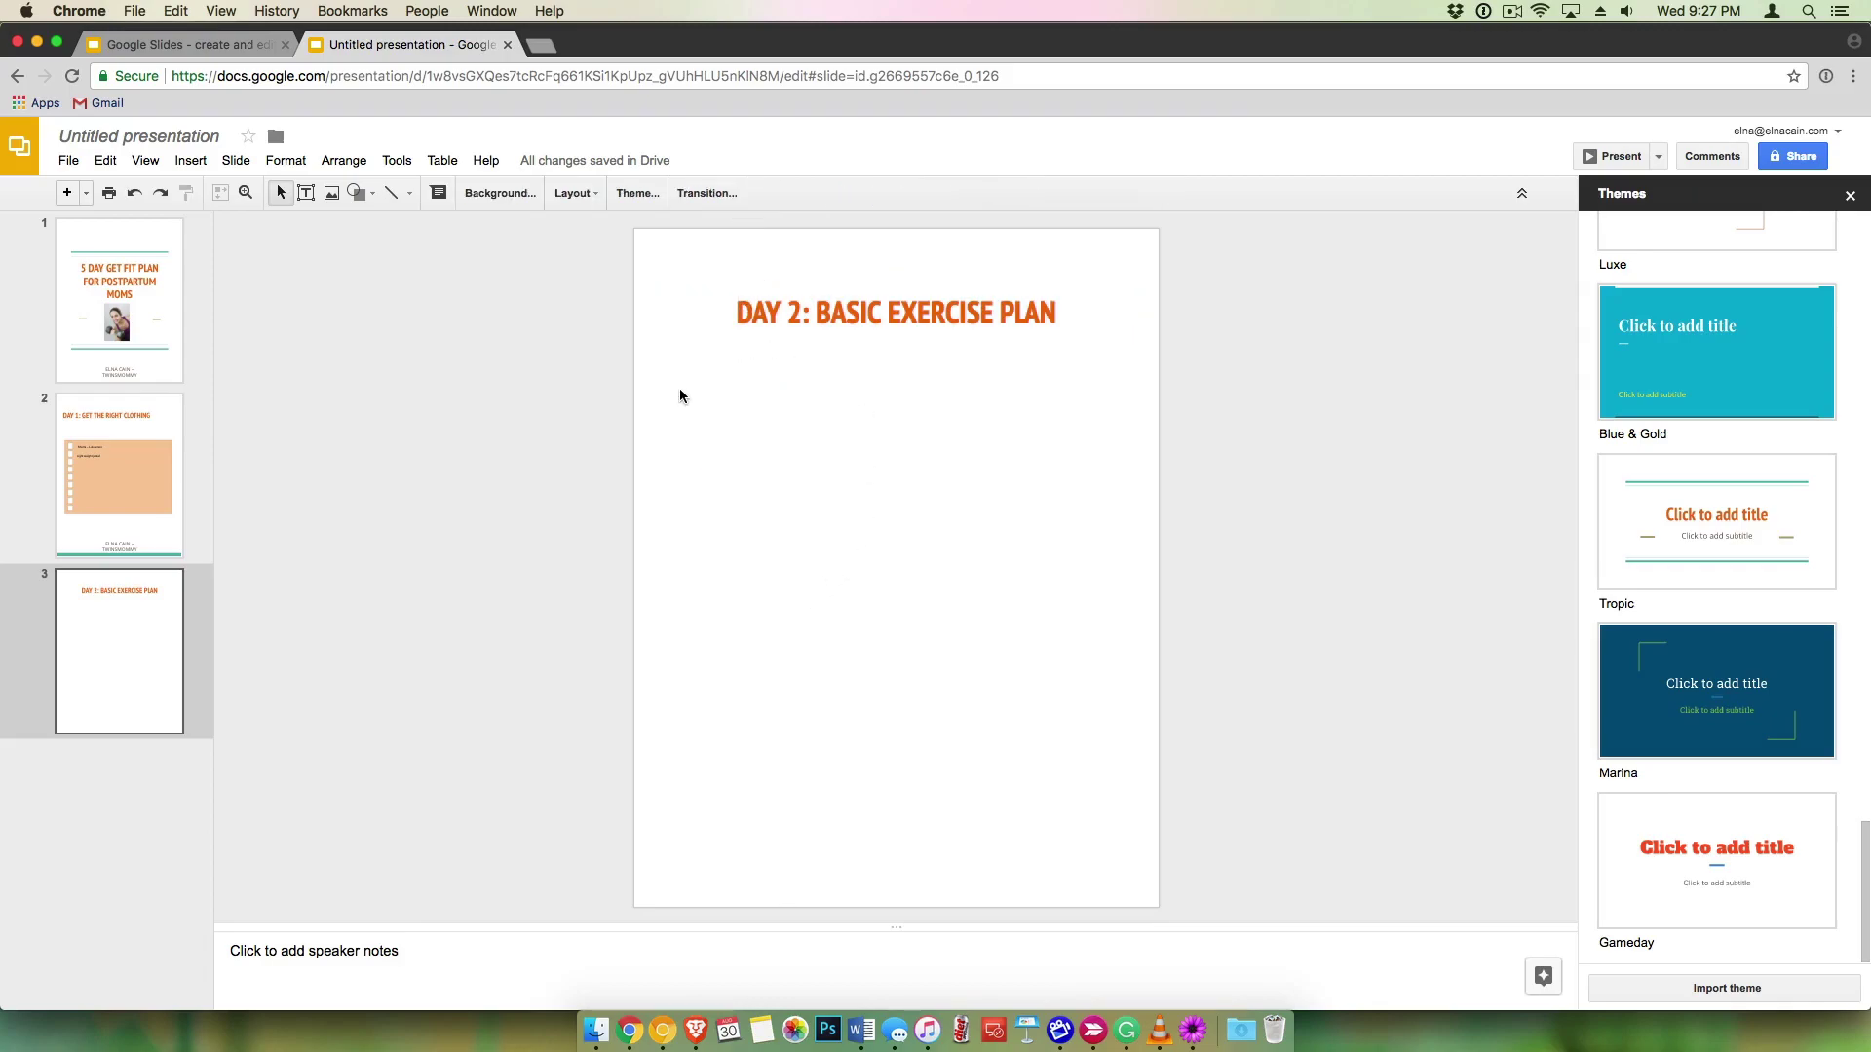
click(409, 195)
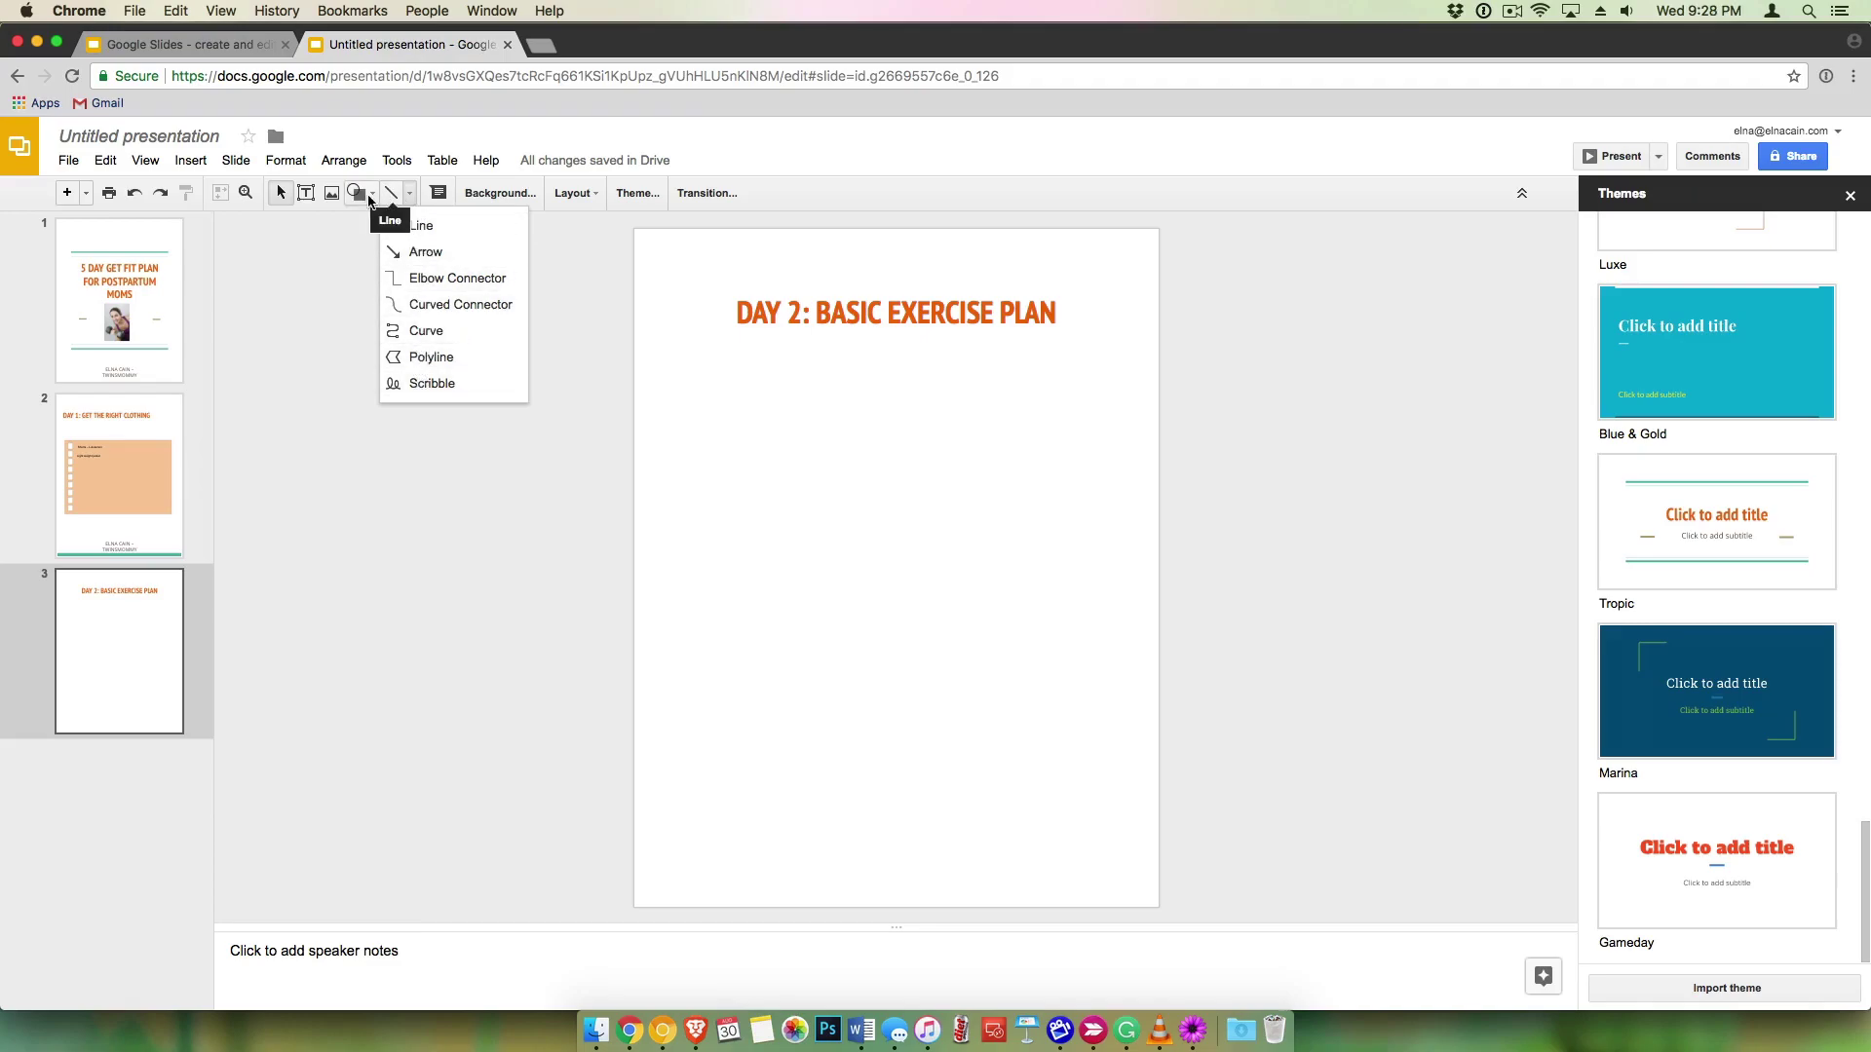
click(189, 161)
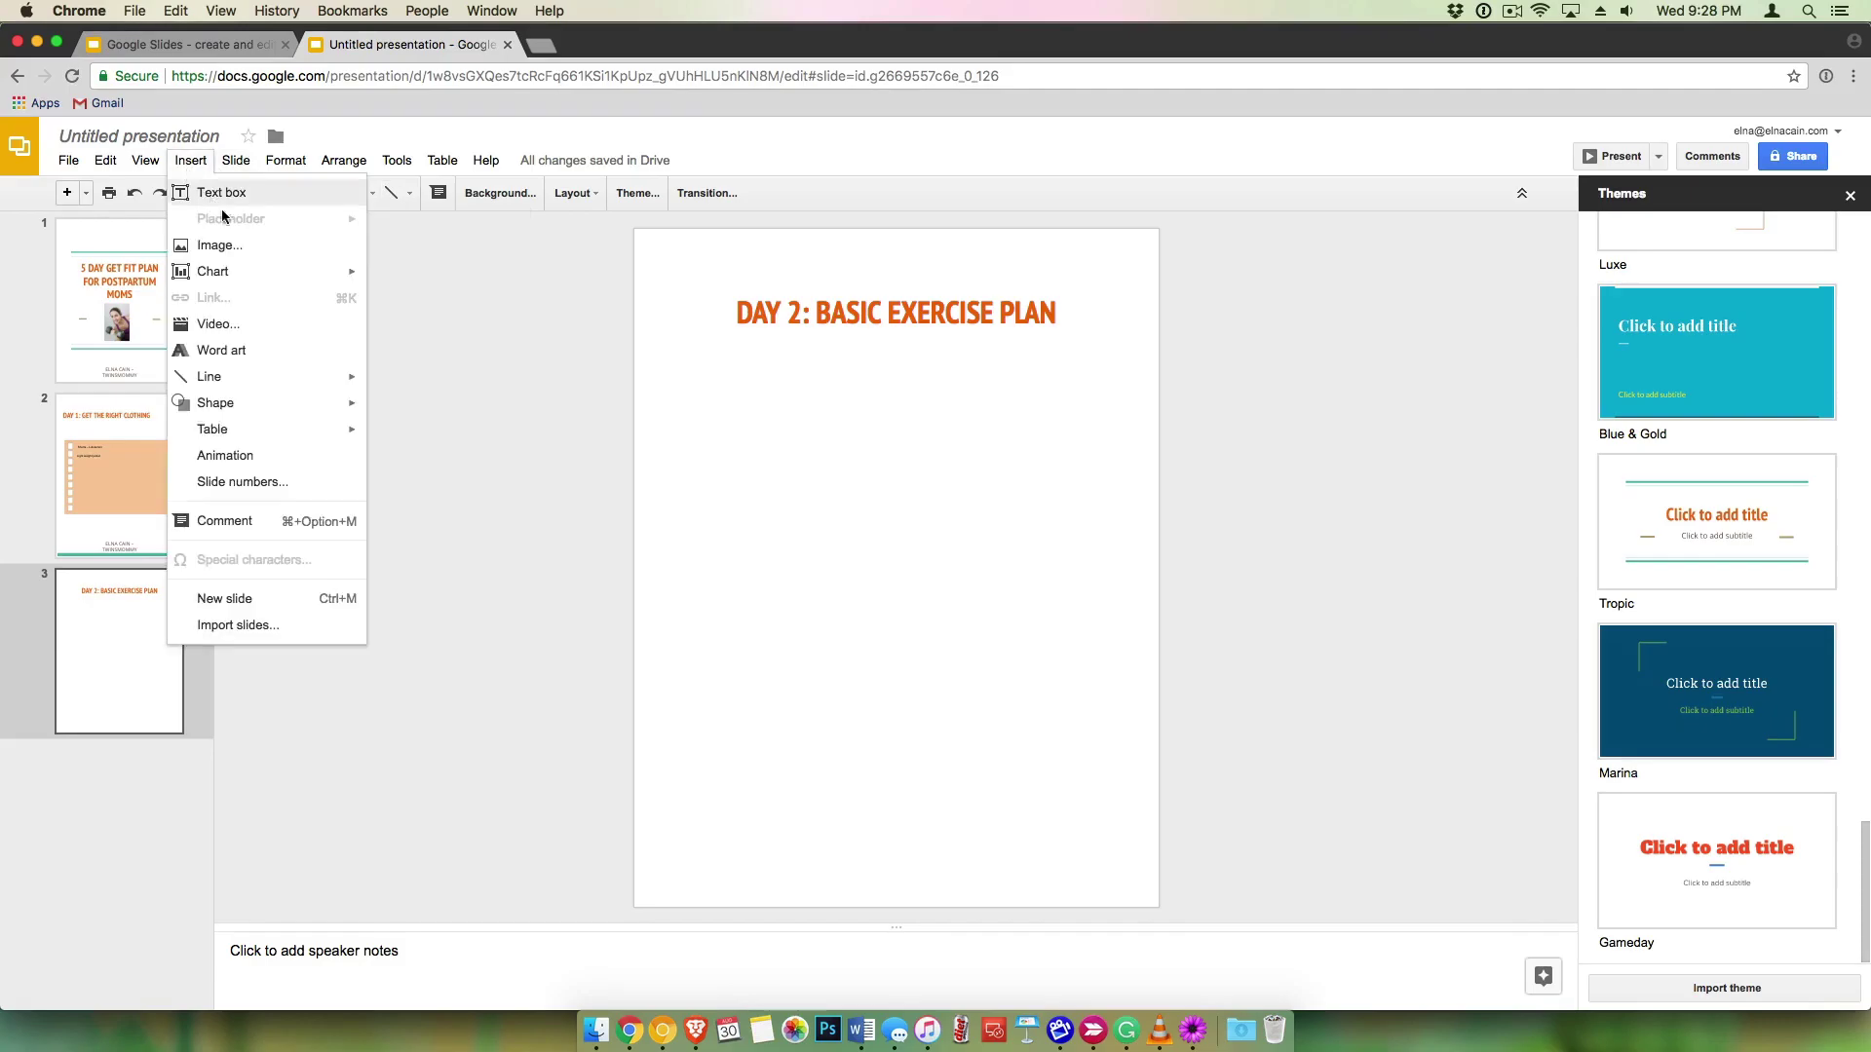
mouse_move(349, 283)
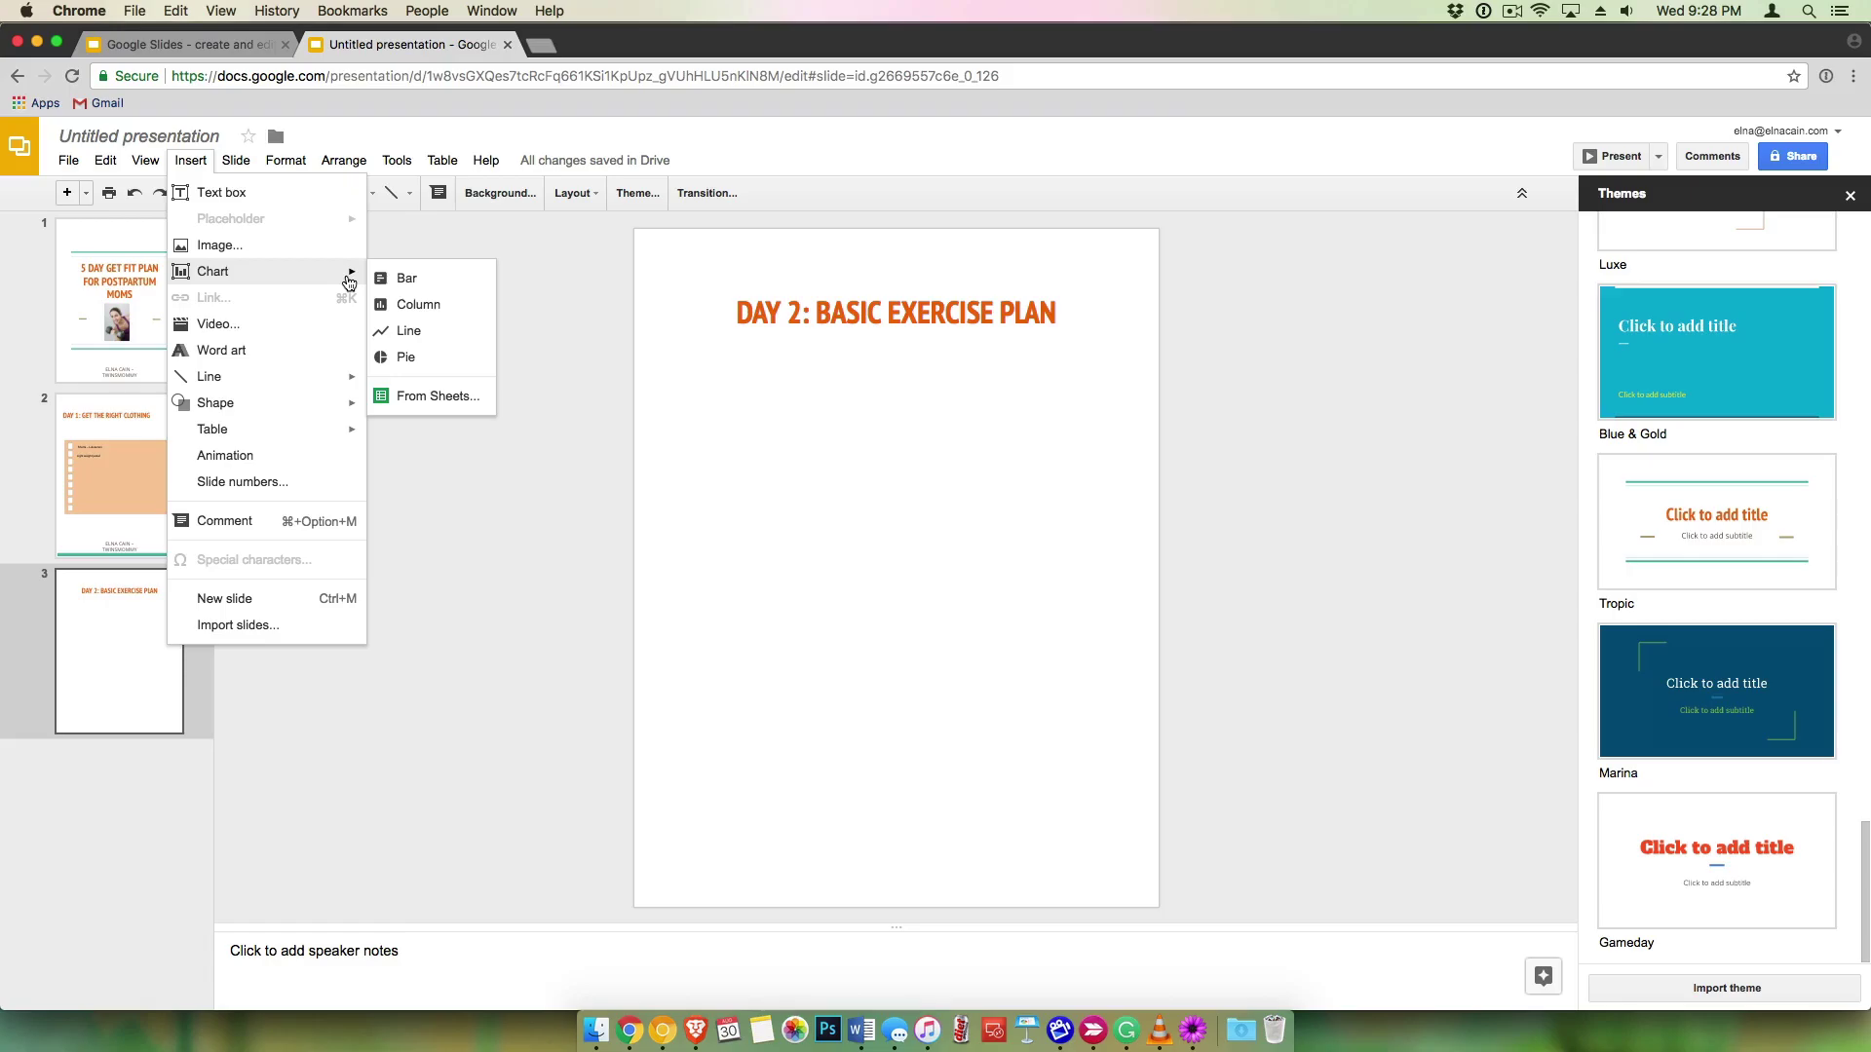
click(409, 280)
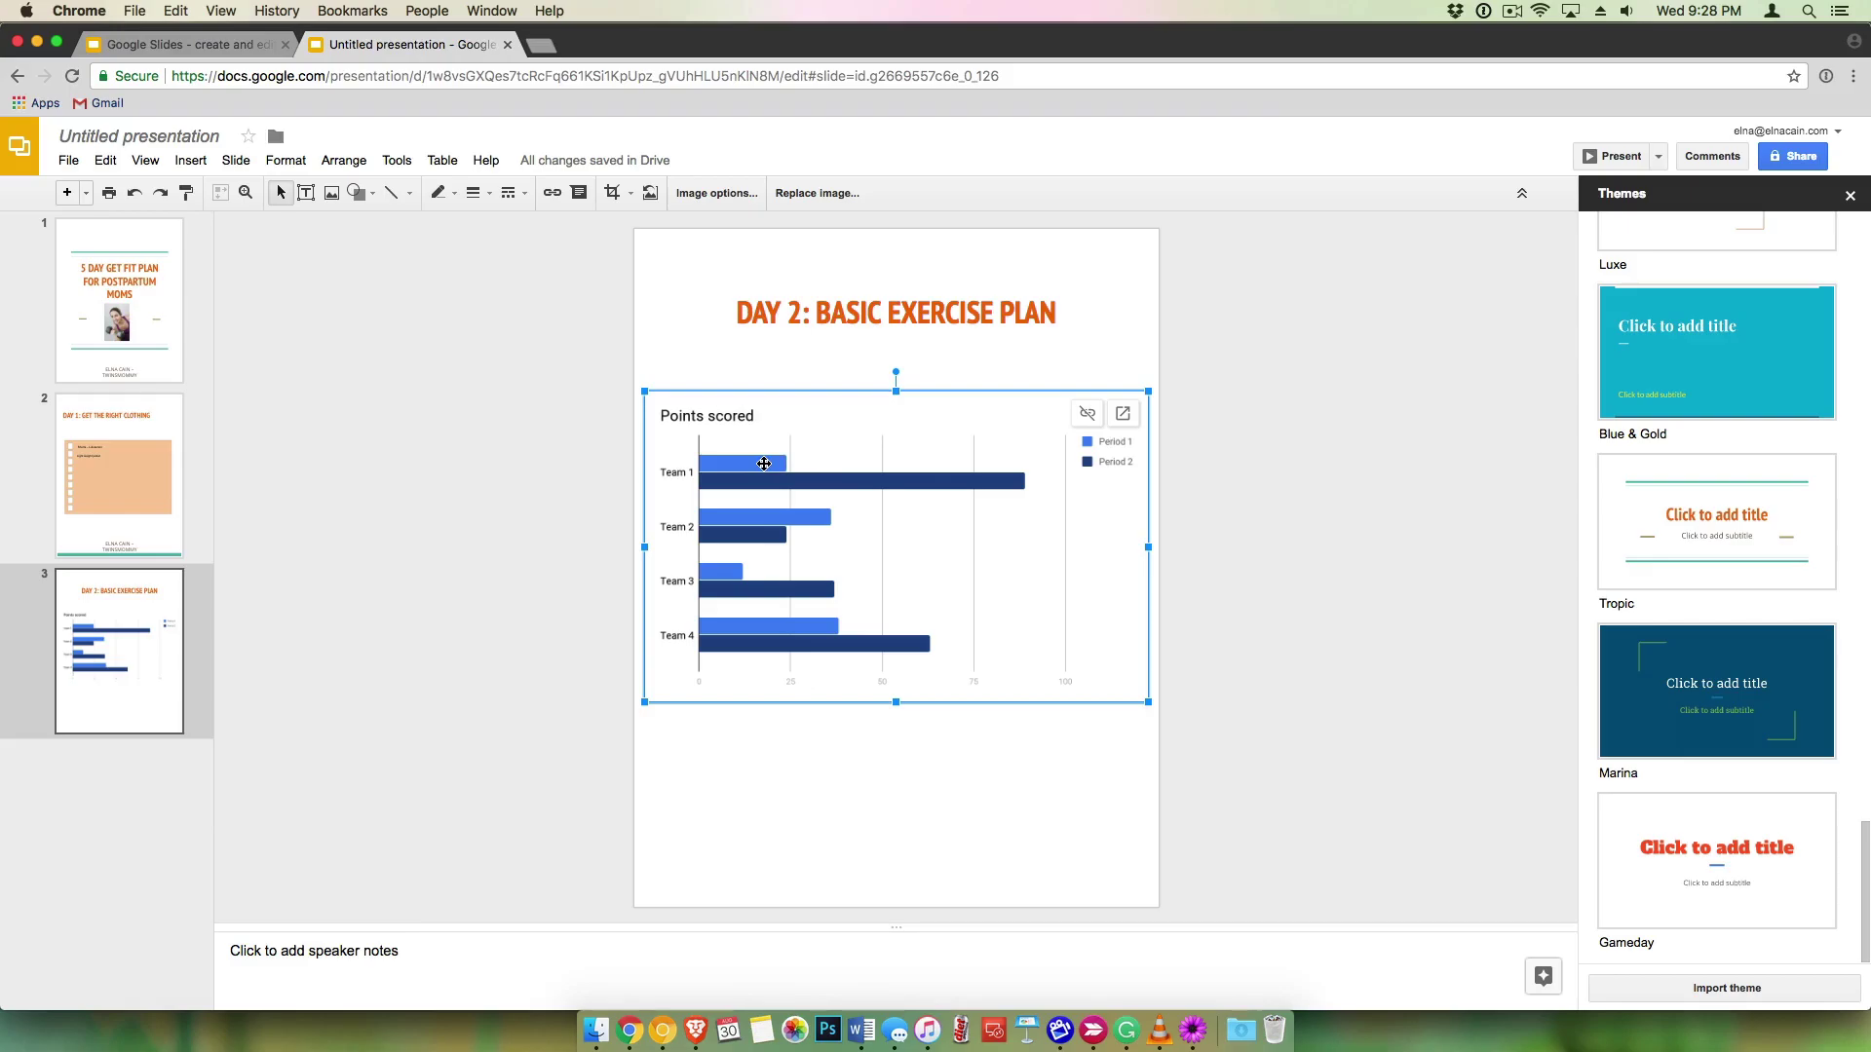
key(Delete)
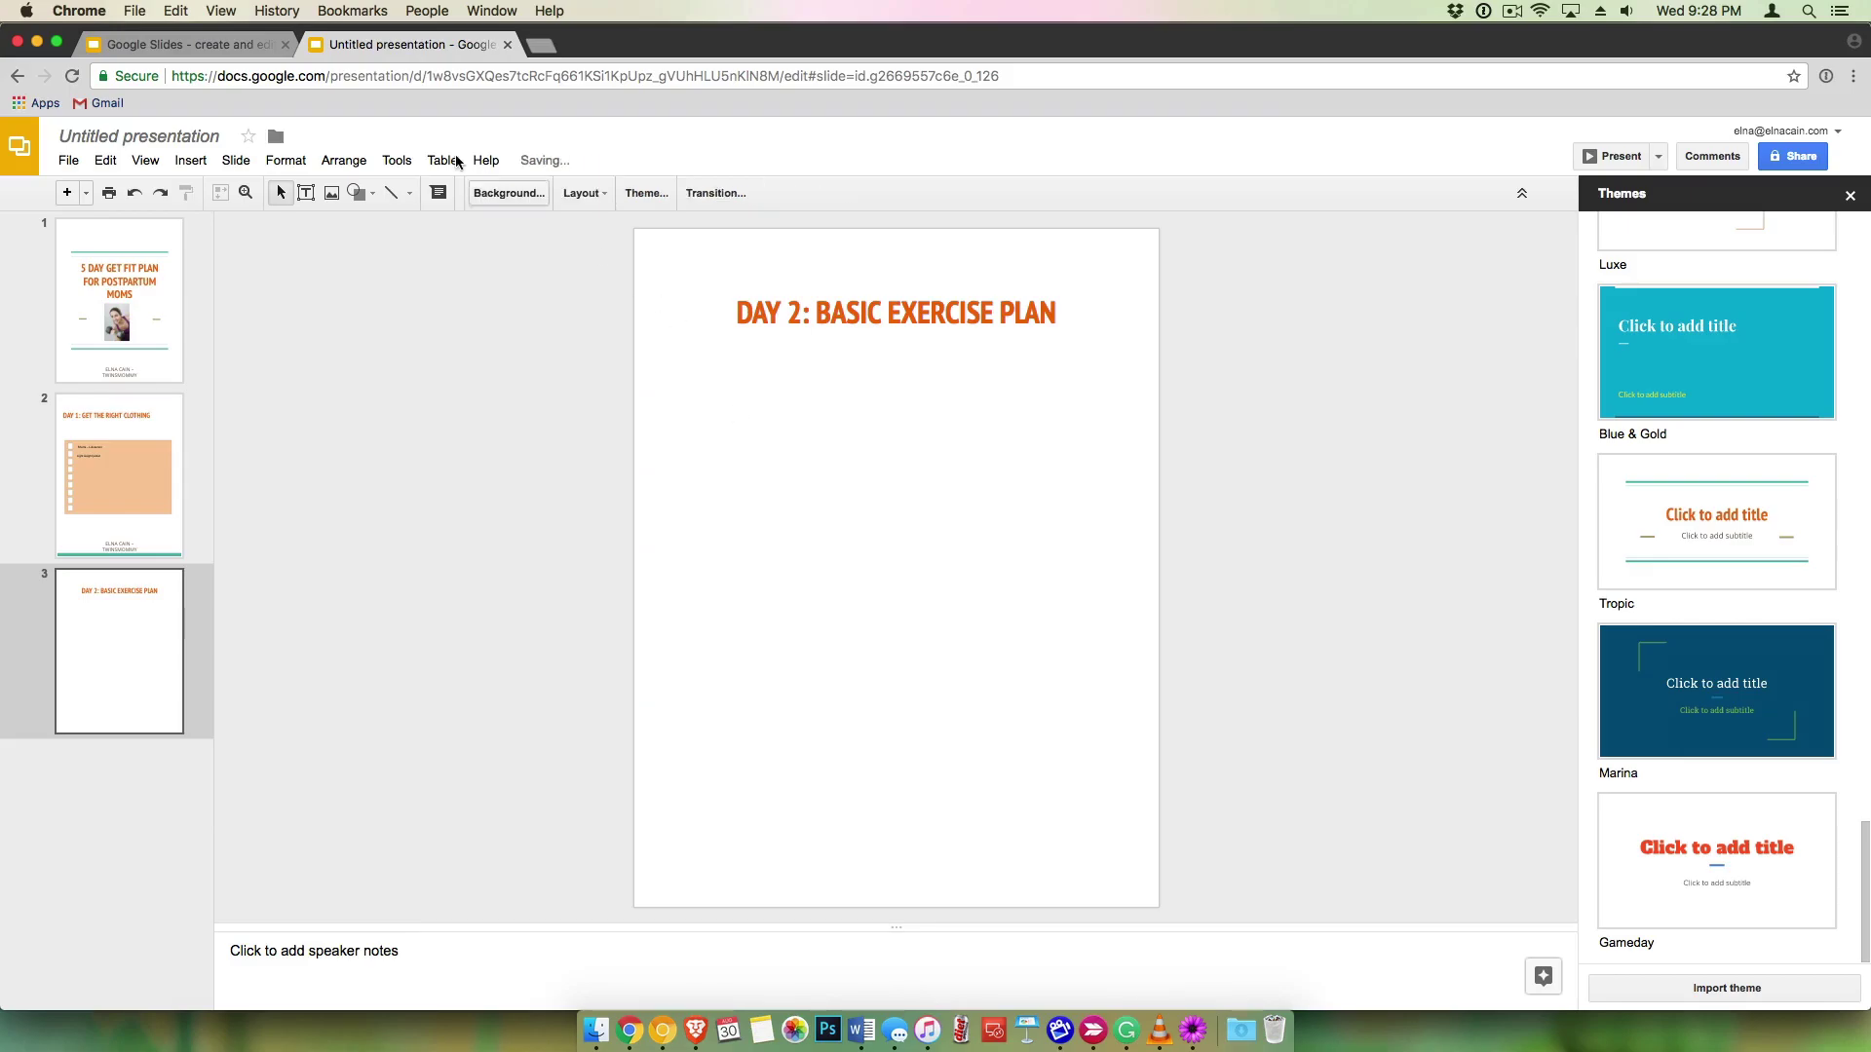
click(330, 194)
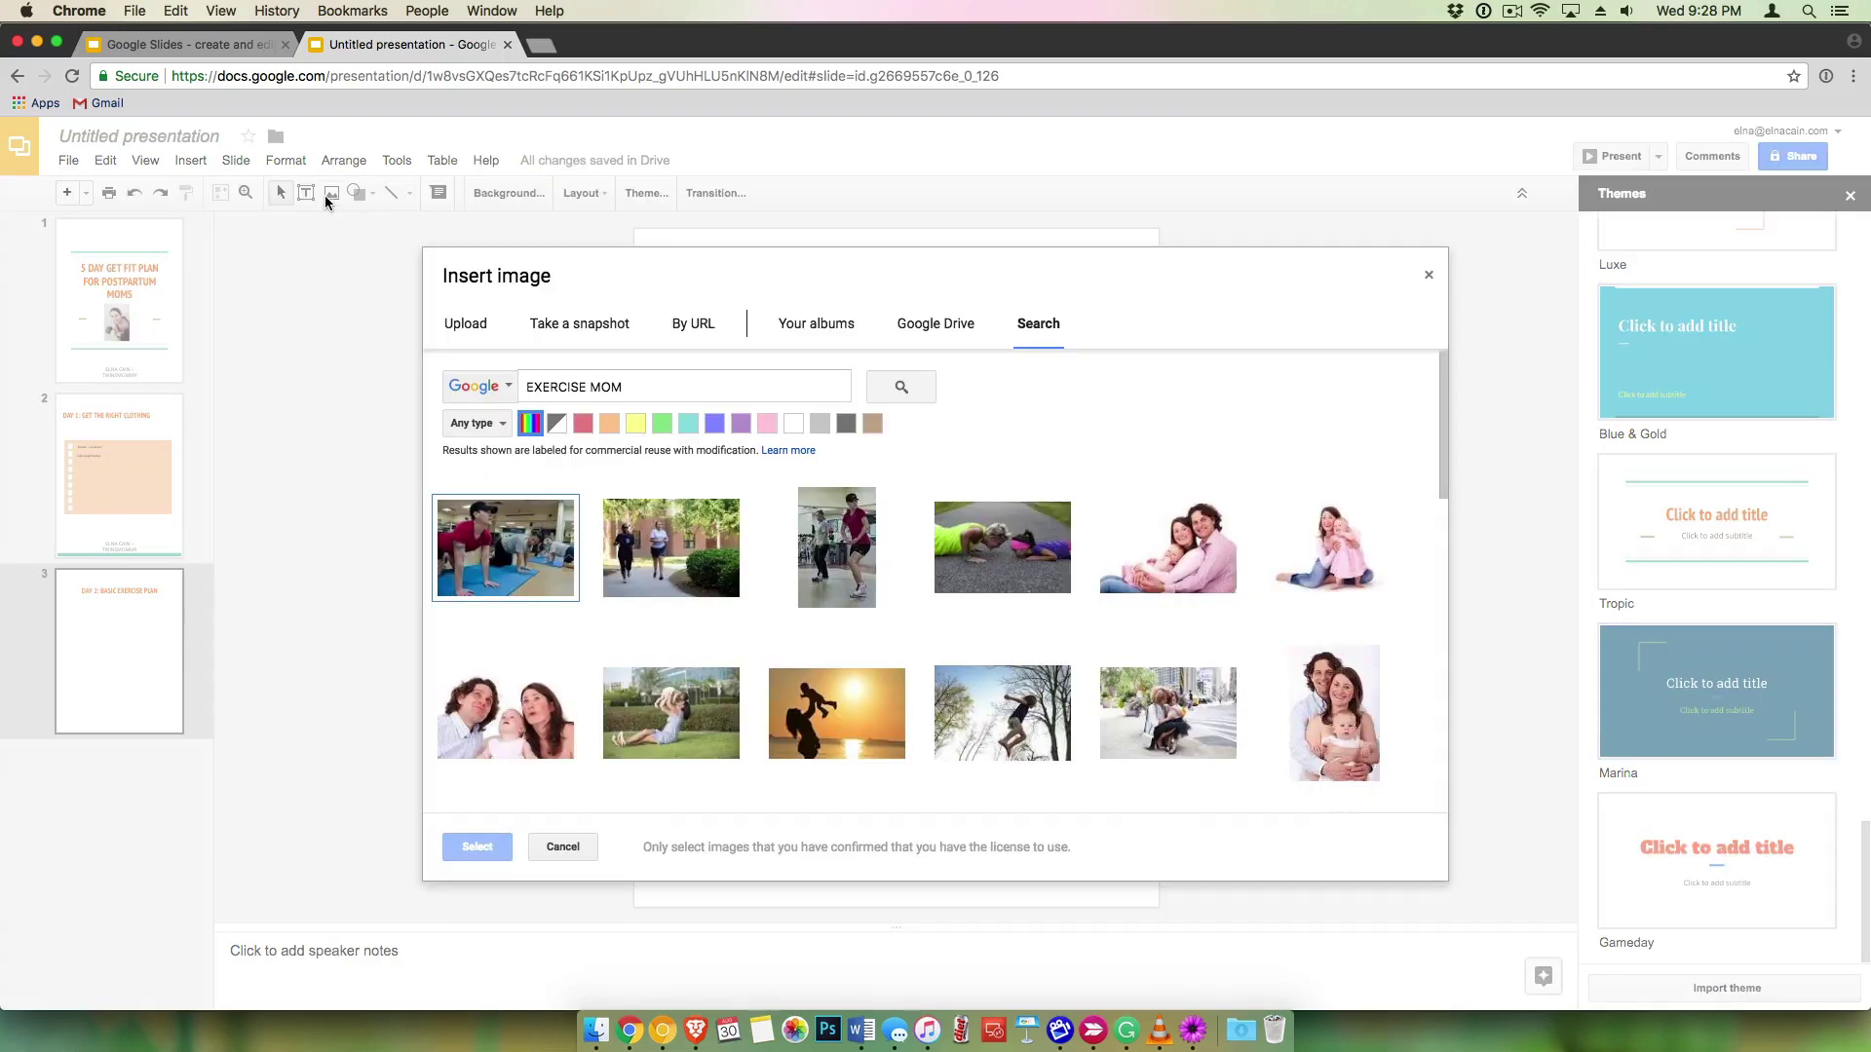
click(1429, 276)
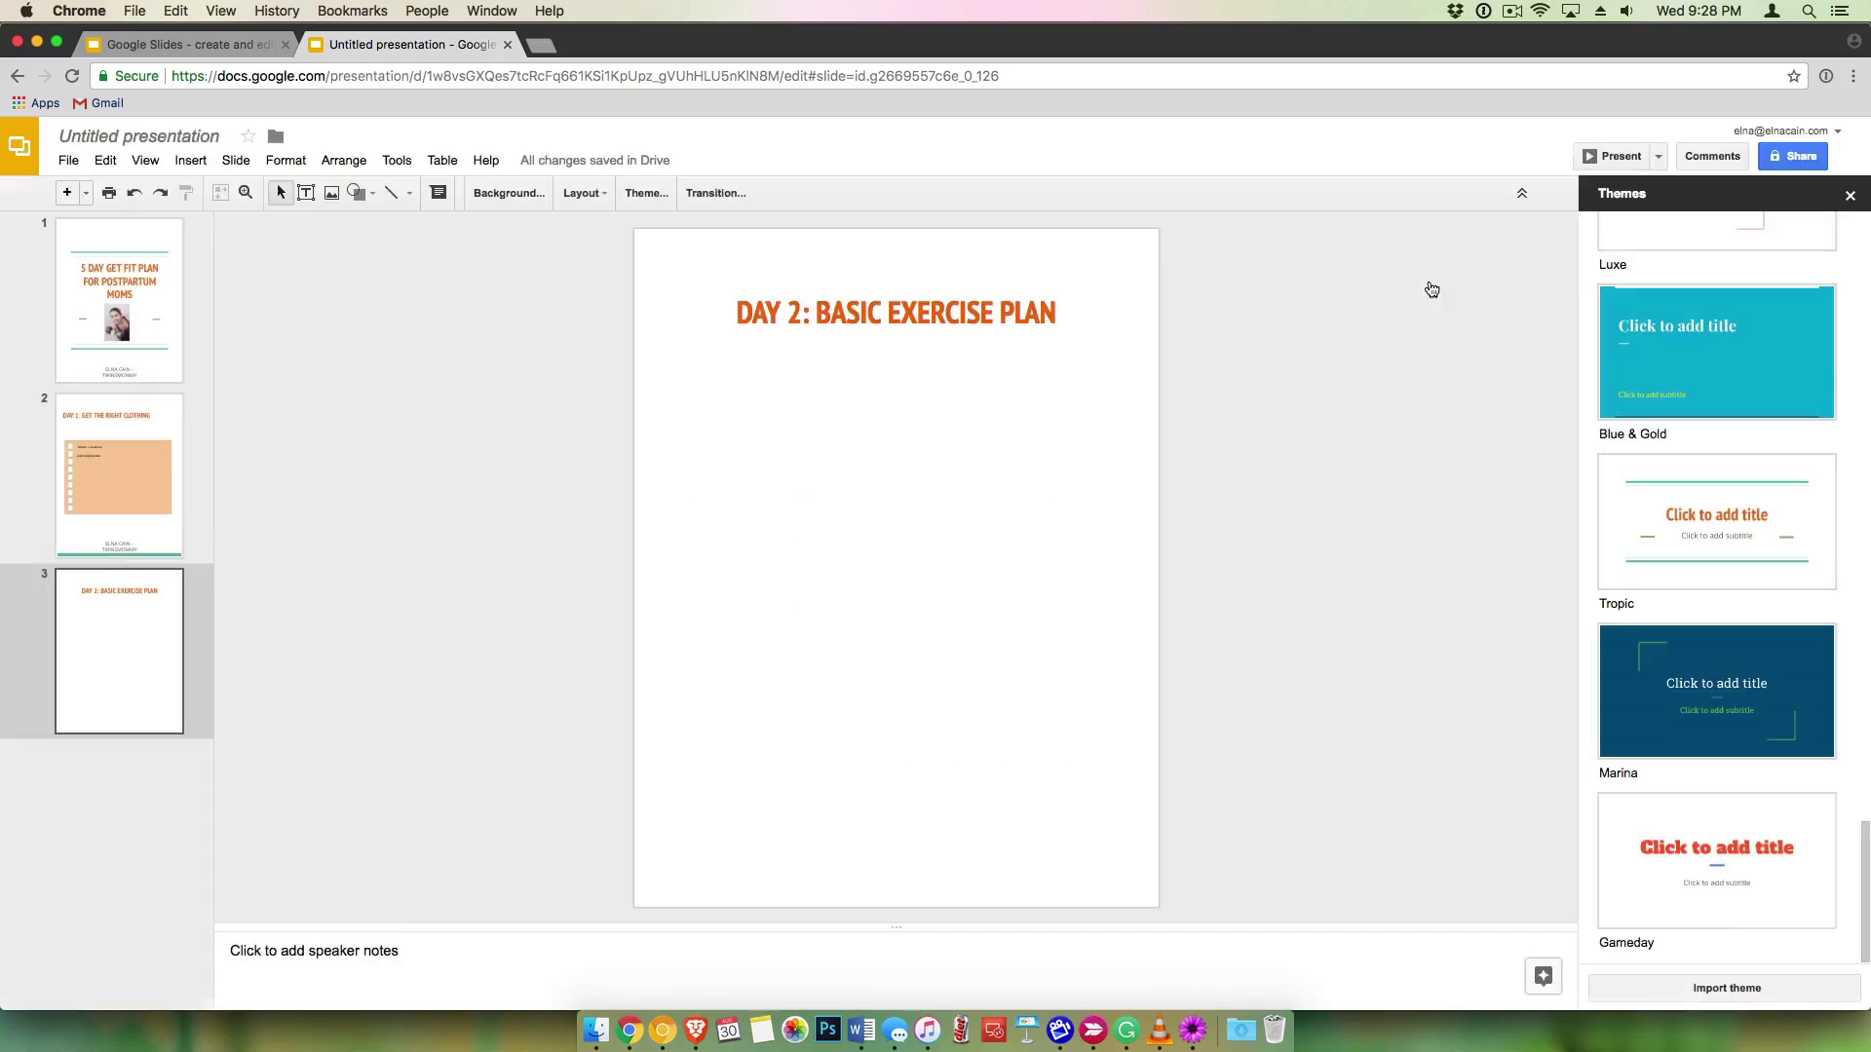
Step: Add a text box under the Day 2 title listing Crunches, Lunges, Bicycle crunches on separate lines
click(305, 195)
drag(658, 368, 1140, 775)
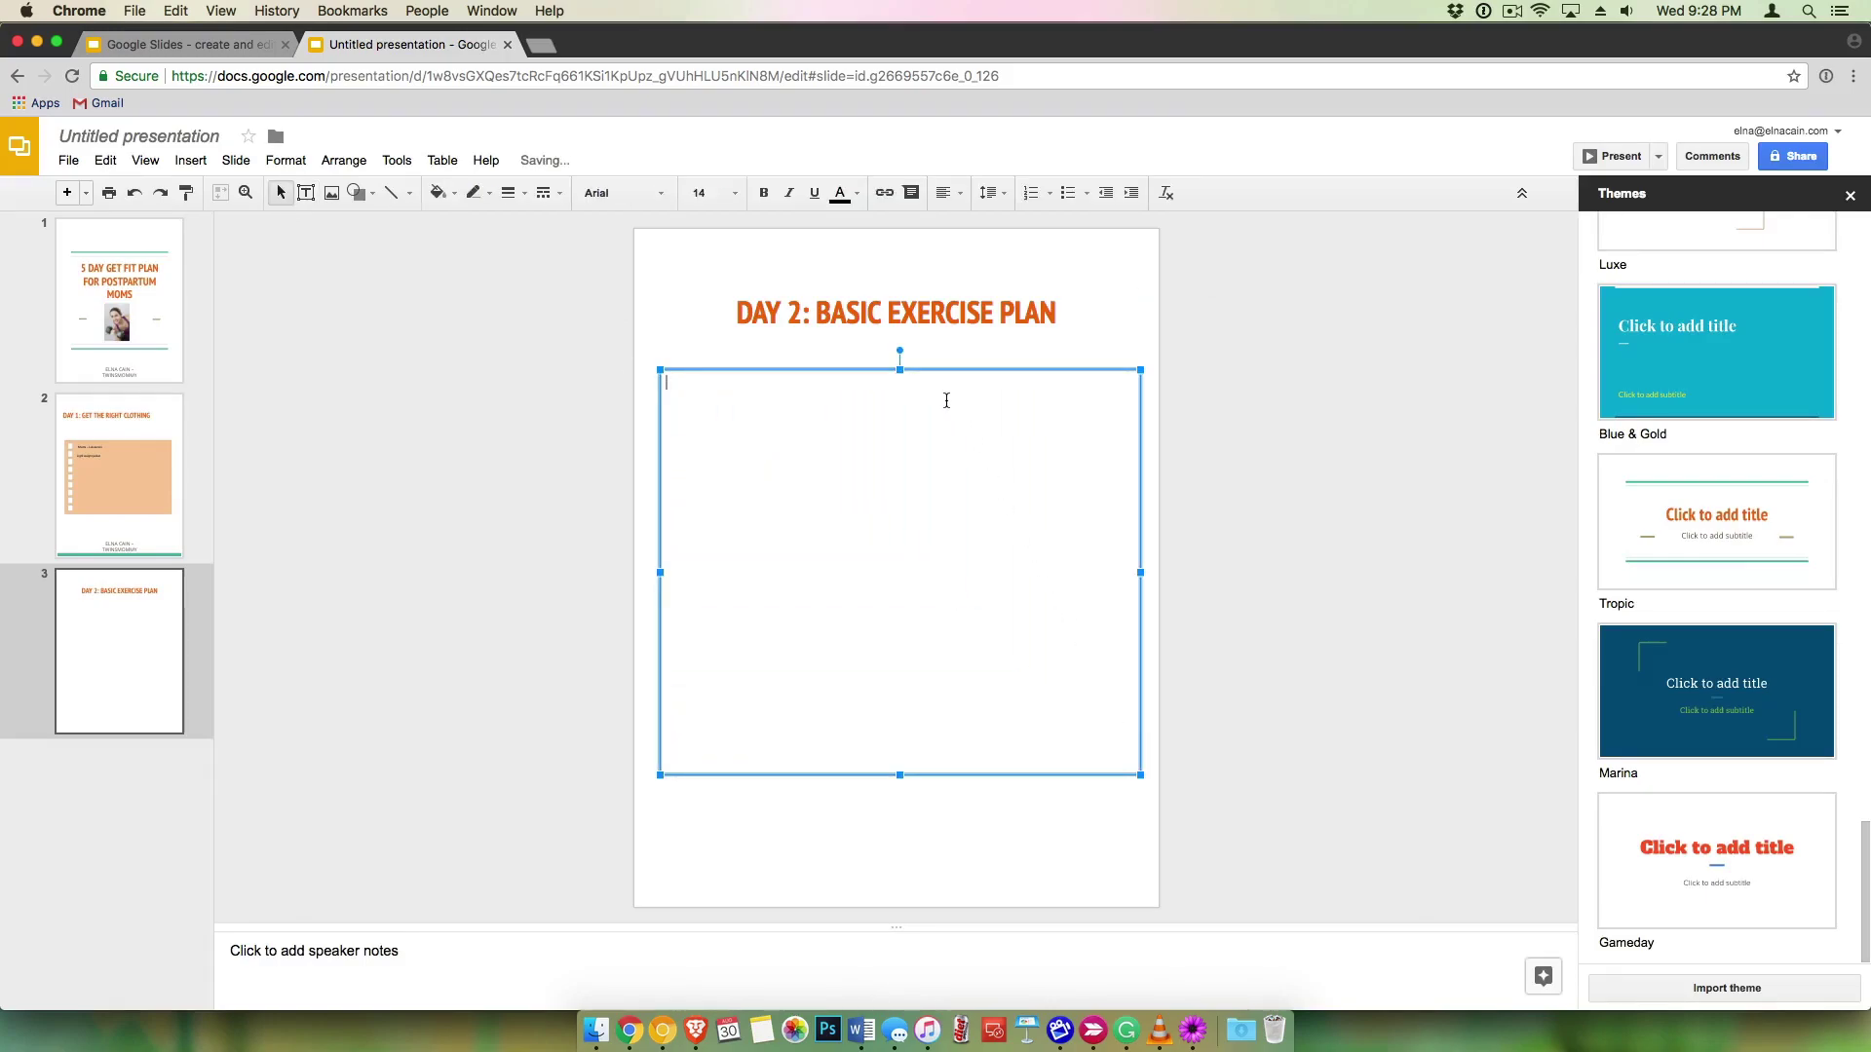
text(Crunches)
key(Return)
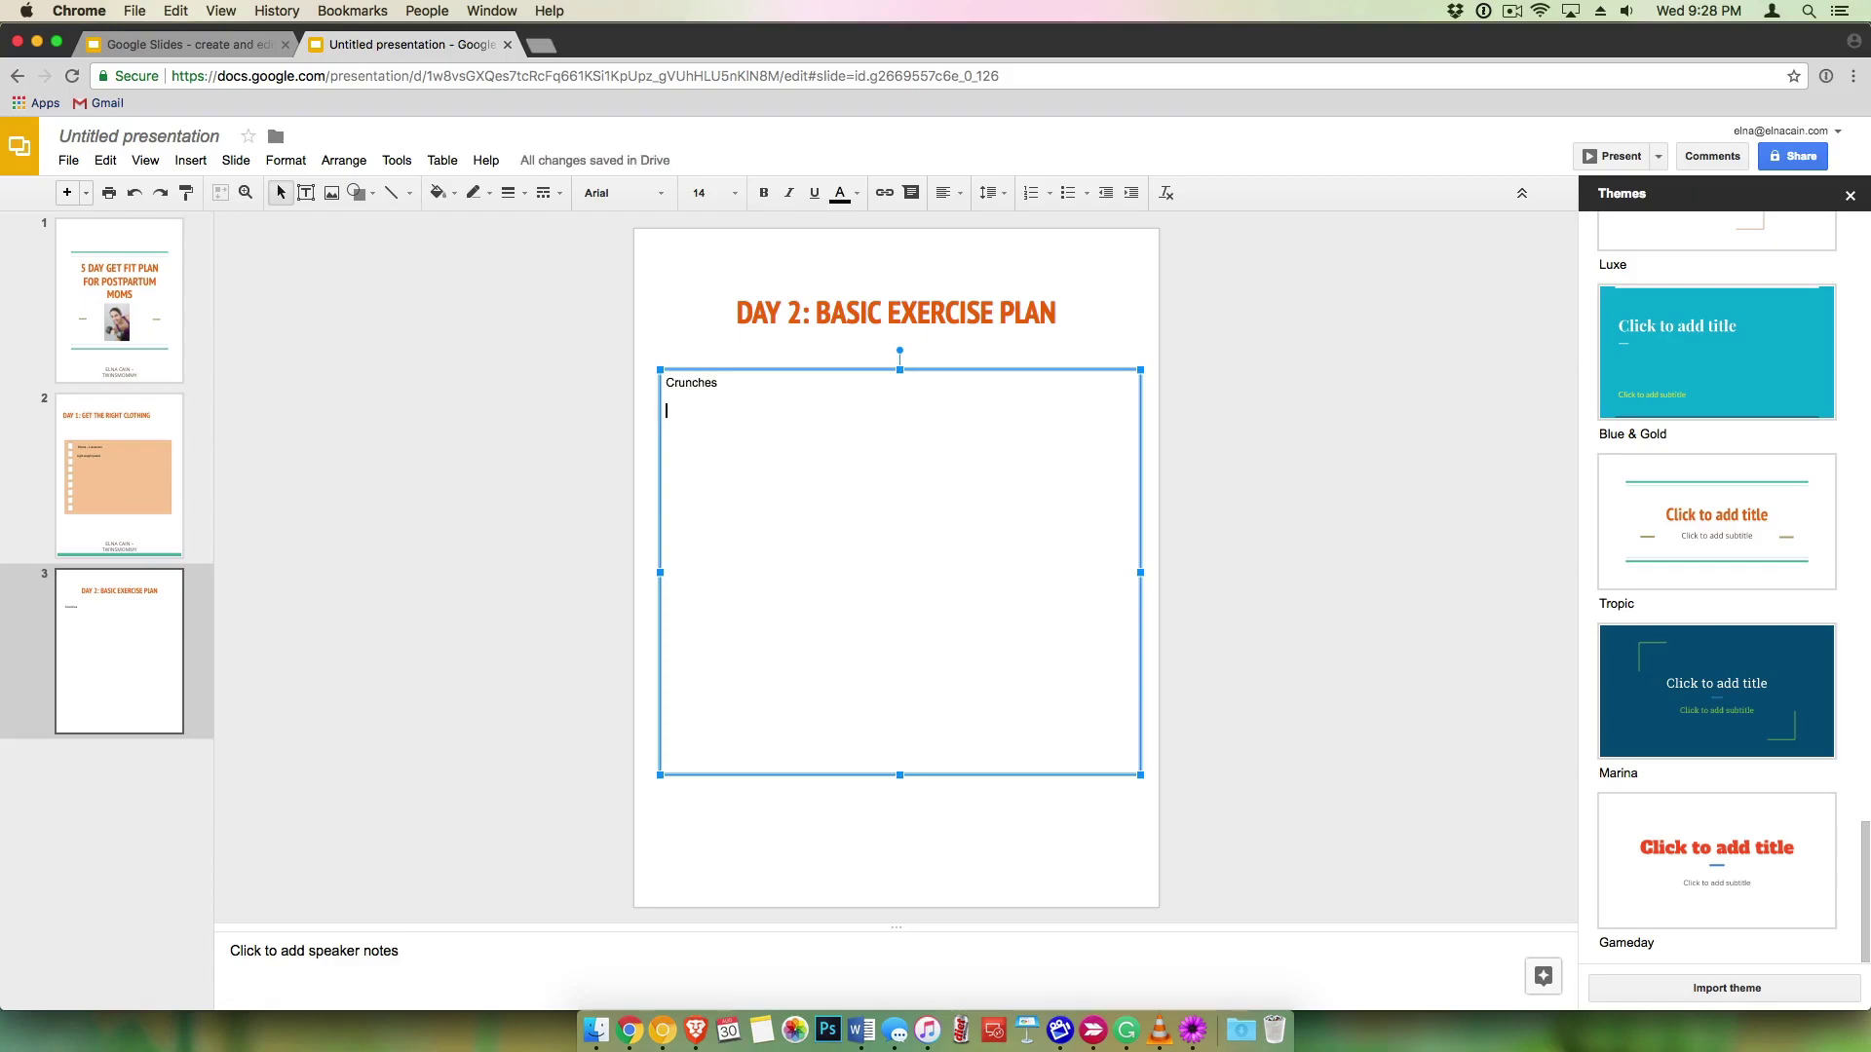
text(Lunges)
key(Return)
text(Bick)
key(BackSpace)
key(BackSpace)
text(cycle )
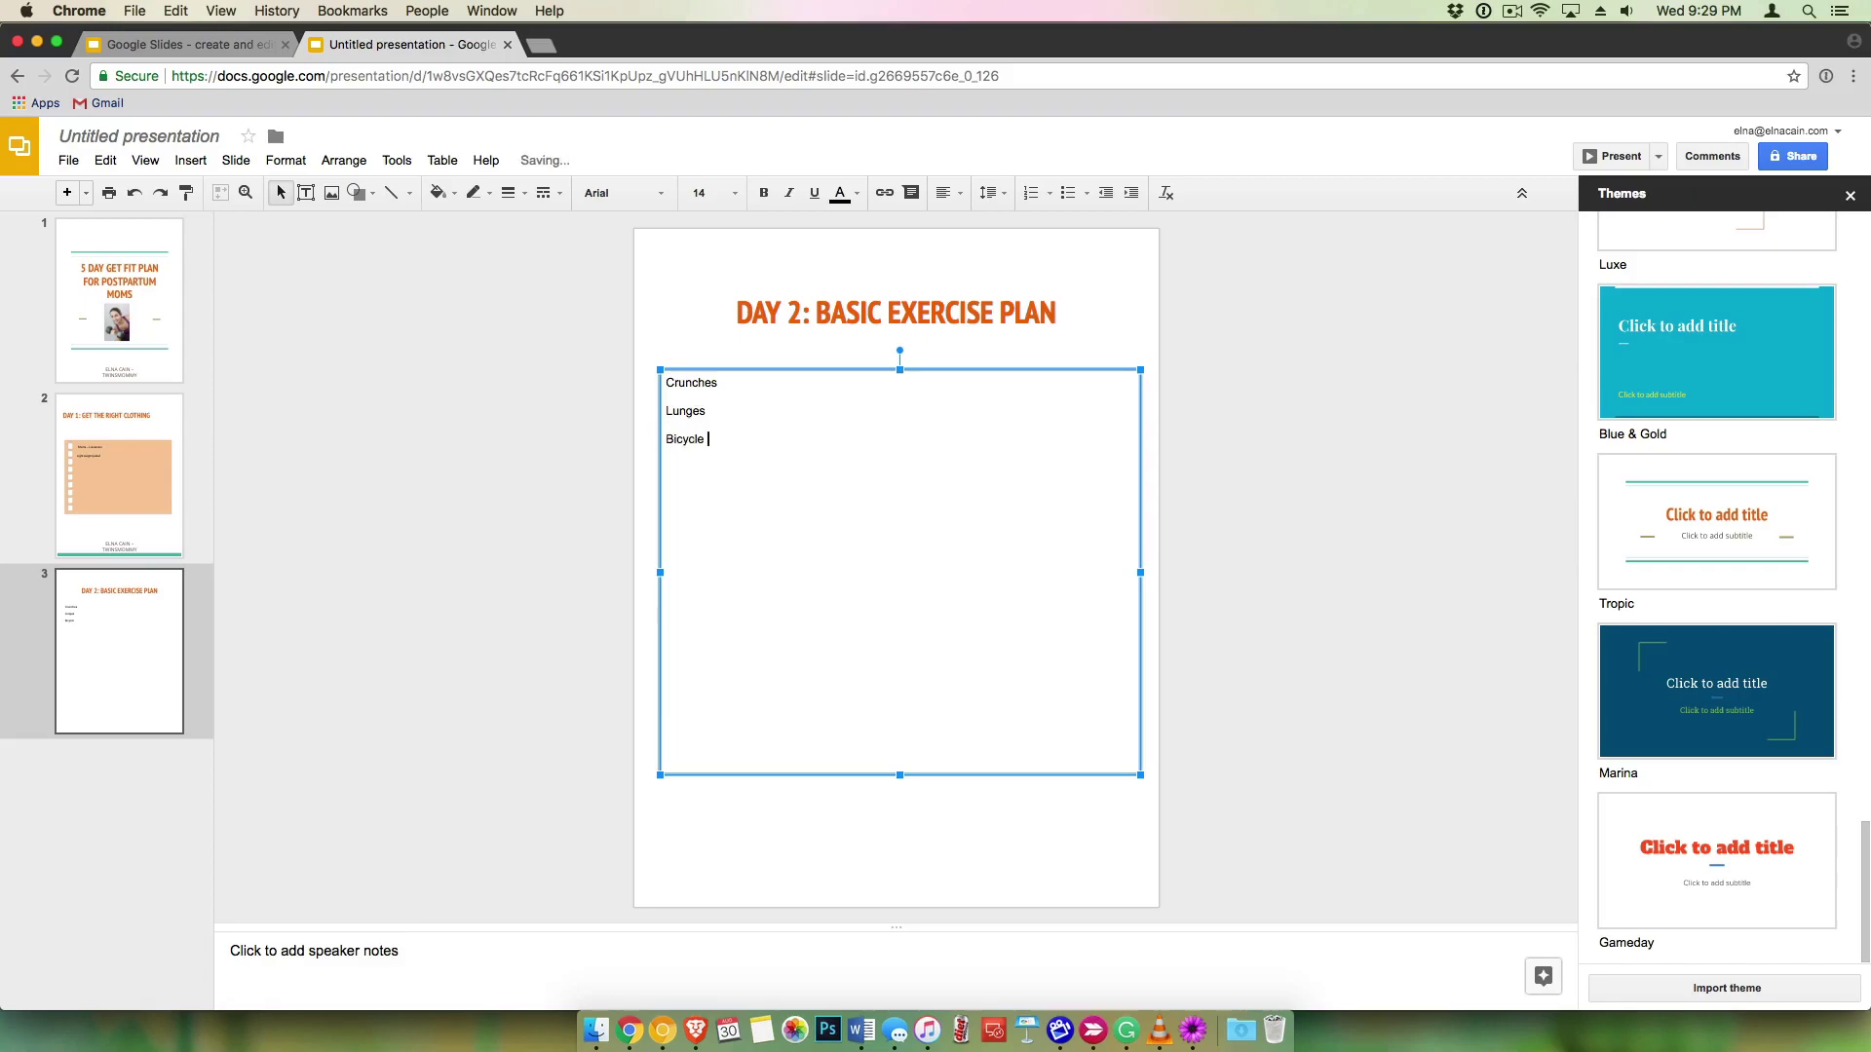
text(c)
key(BackSpace)
text(crunches)
click(779, 816)
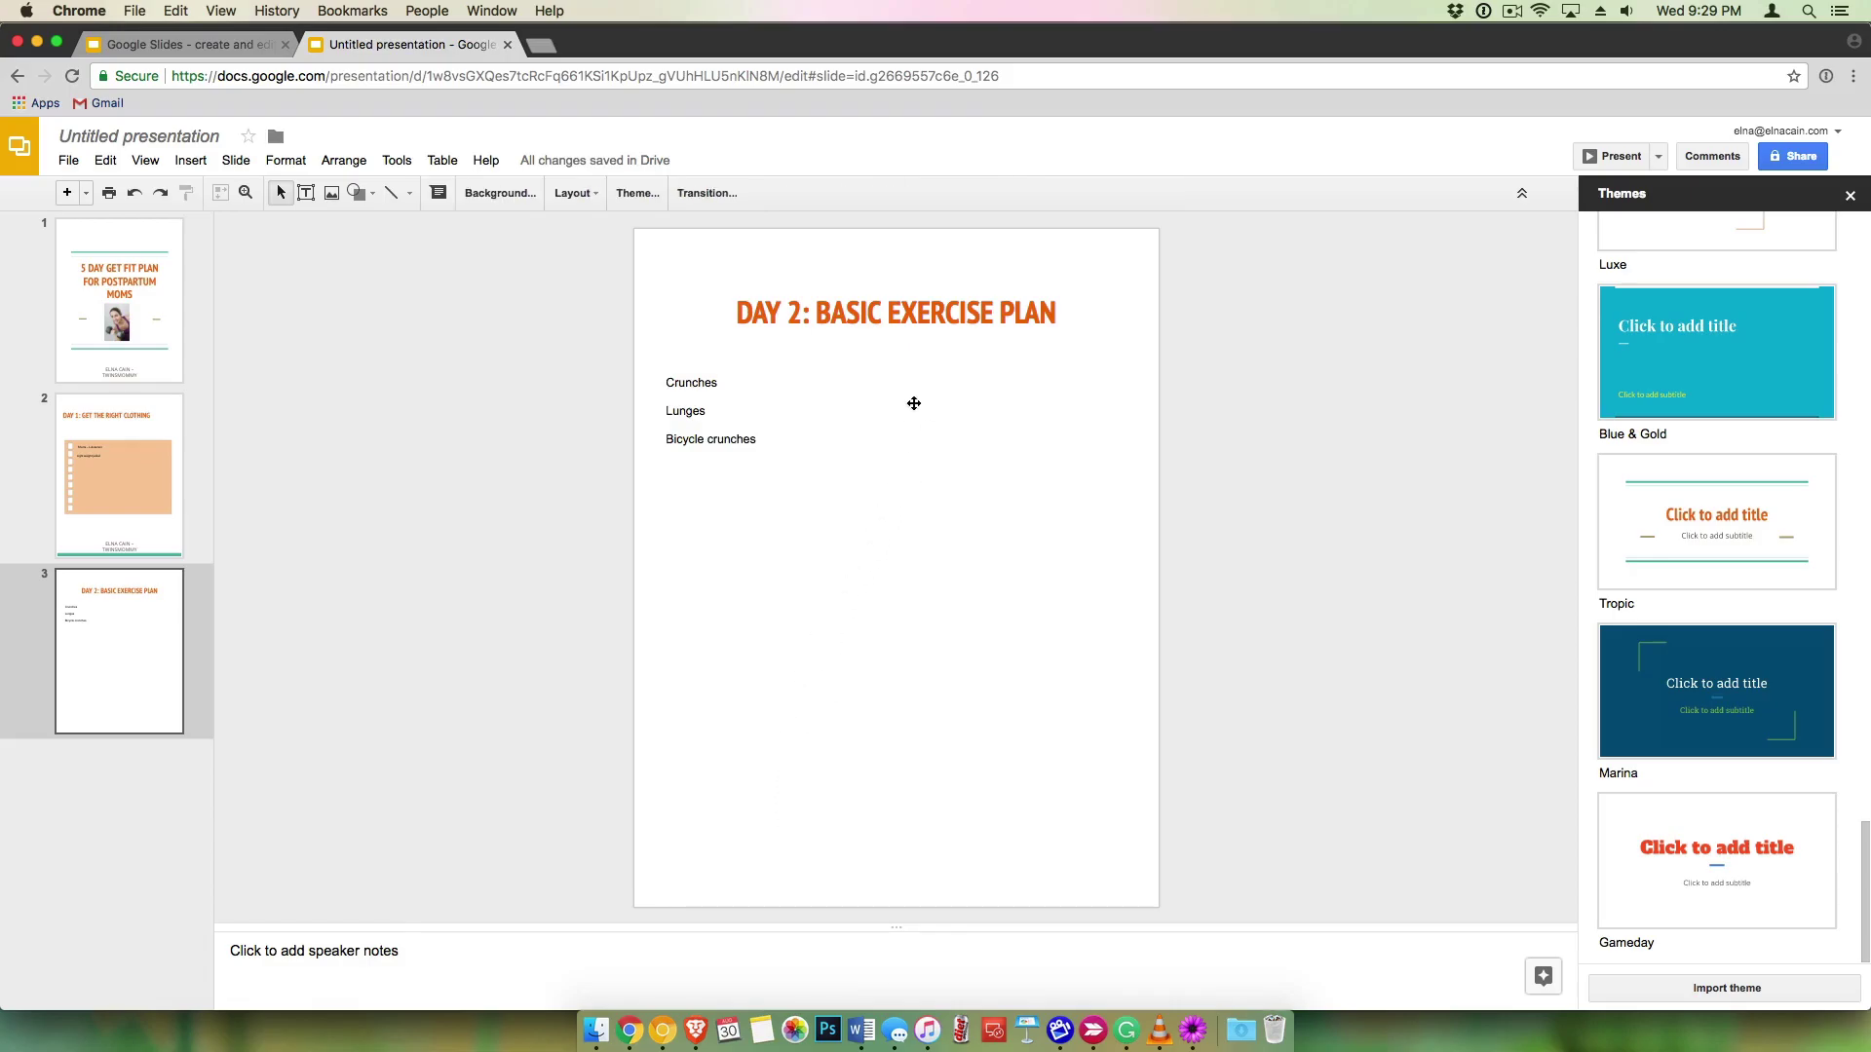
Step: Review all three slides and download the deck as a PDF Document (.pdf)
click(112, 284)
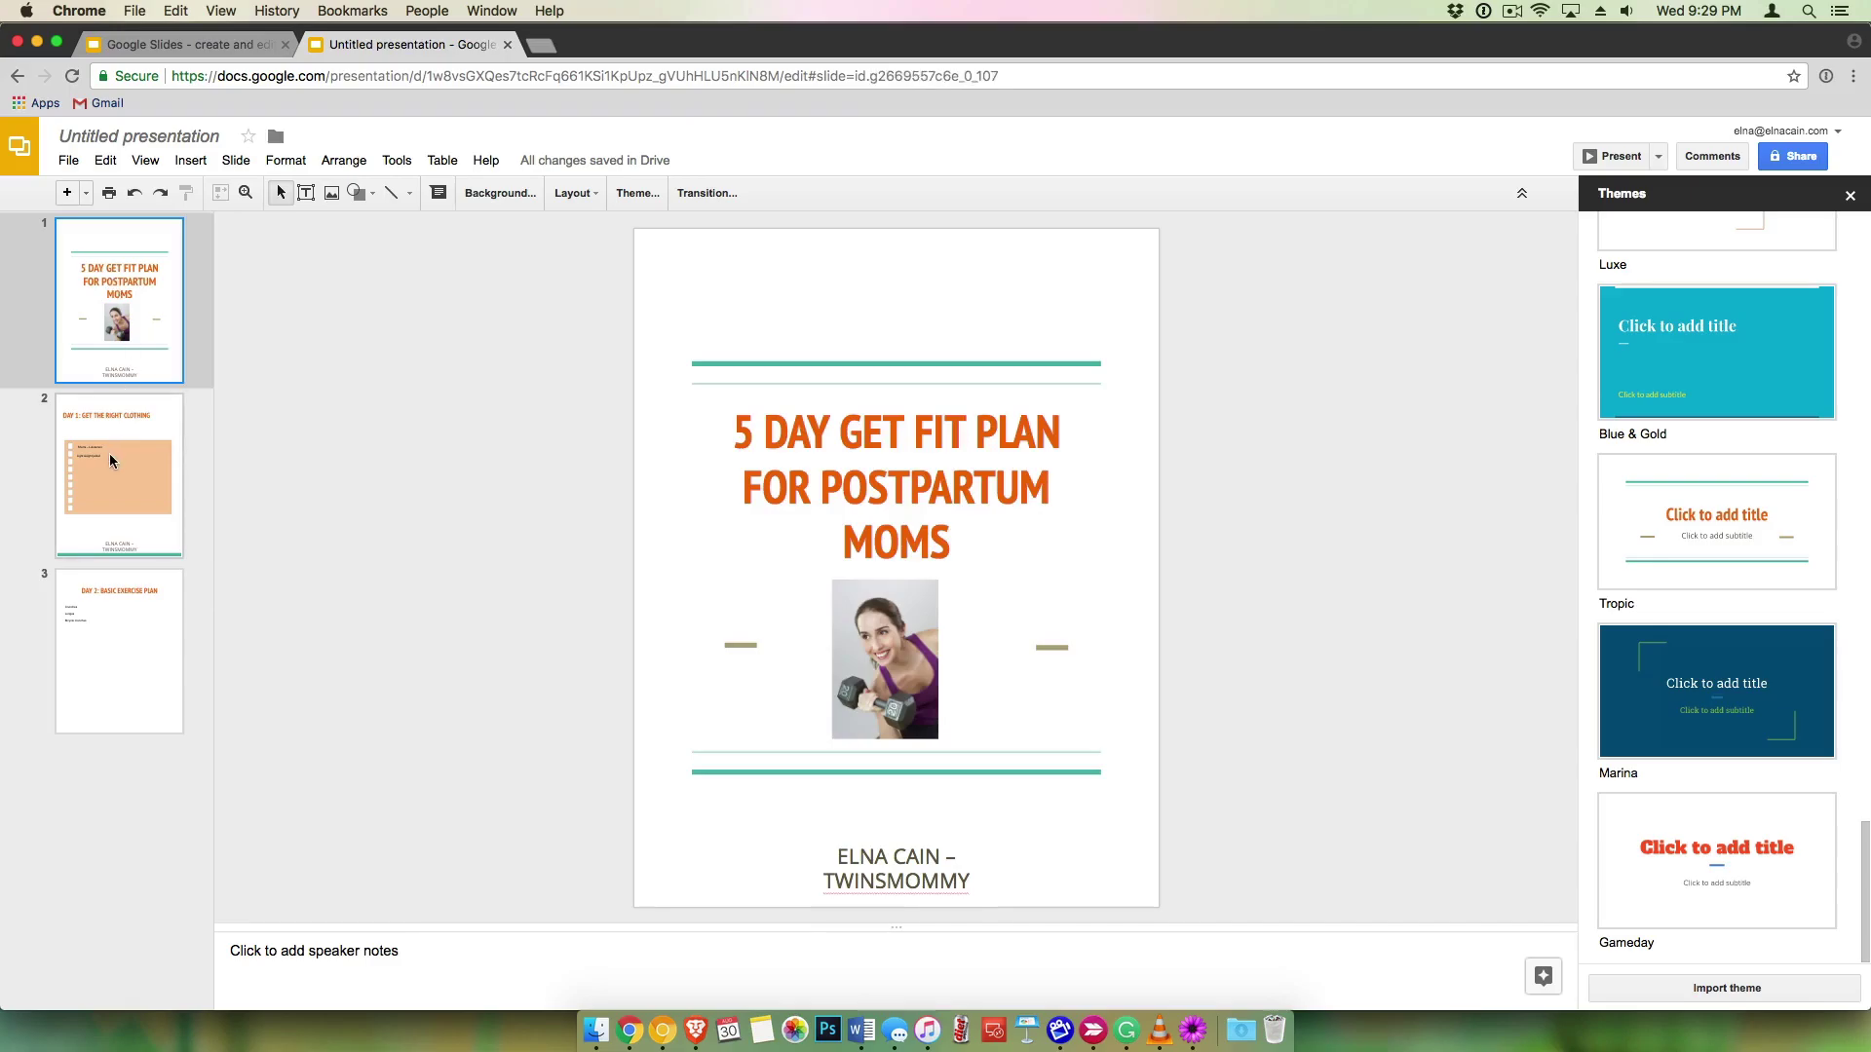
click(125, 426)
click(143, 624)
click(70, 160)
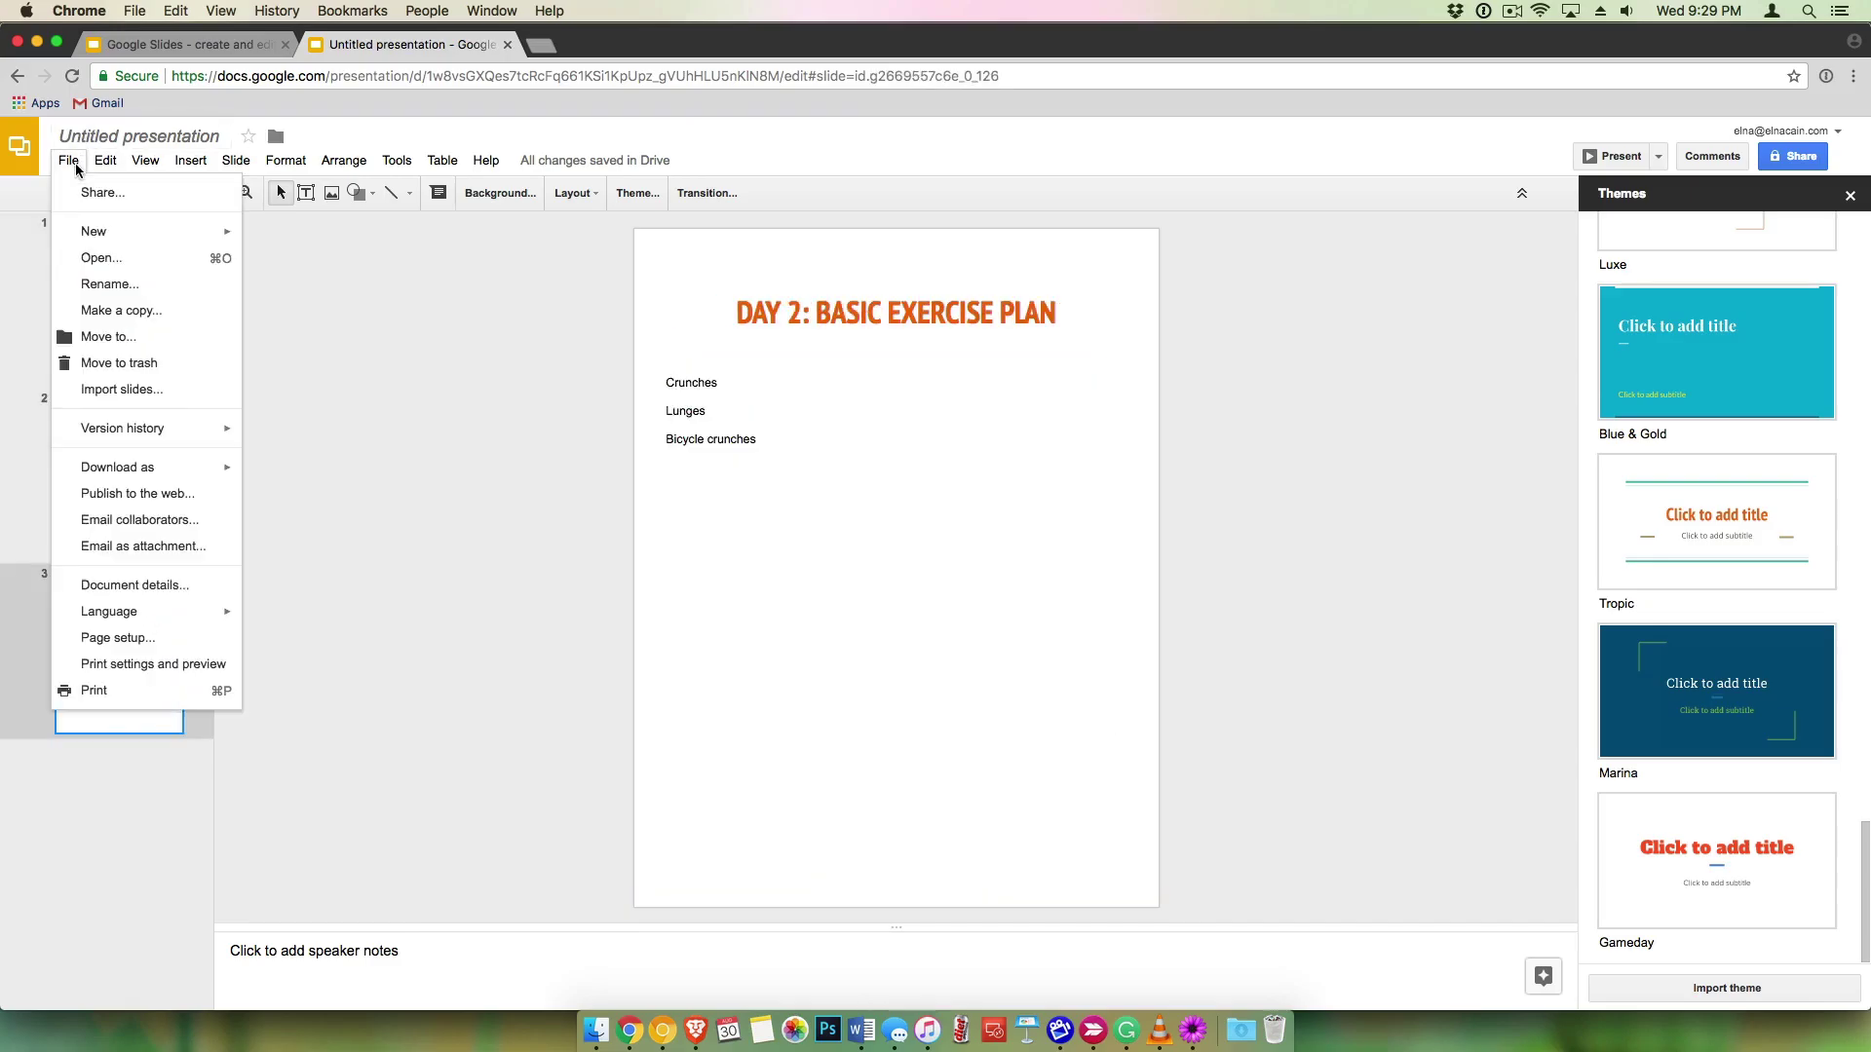
mouse_move(195, 468)
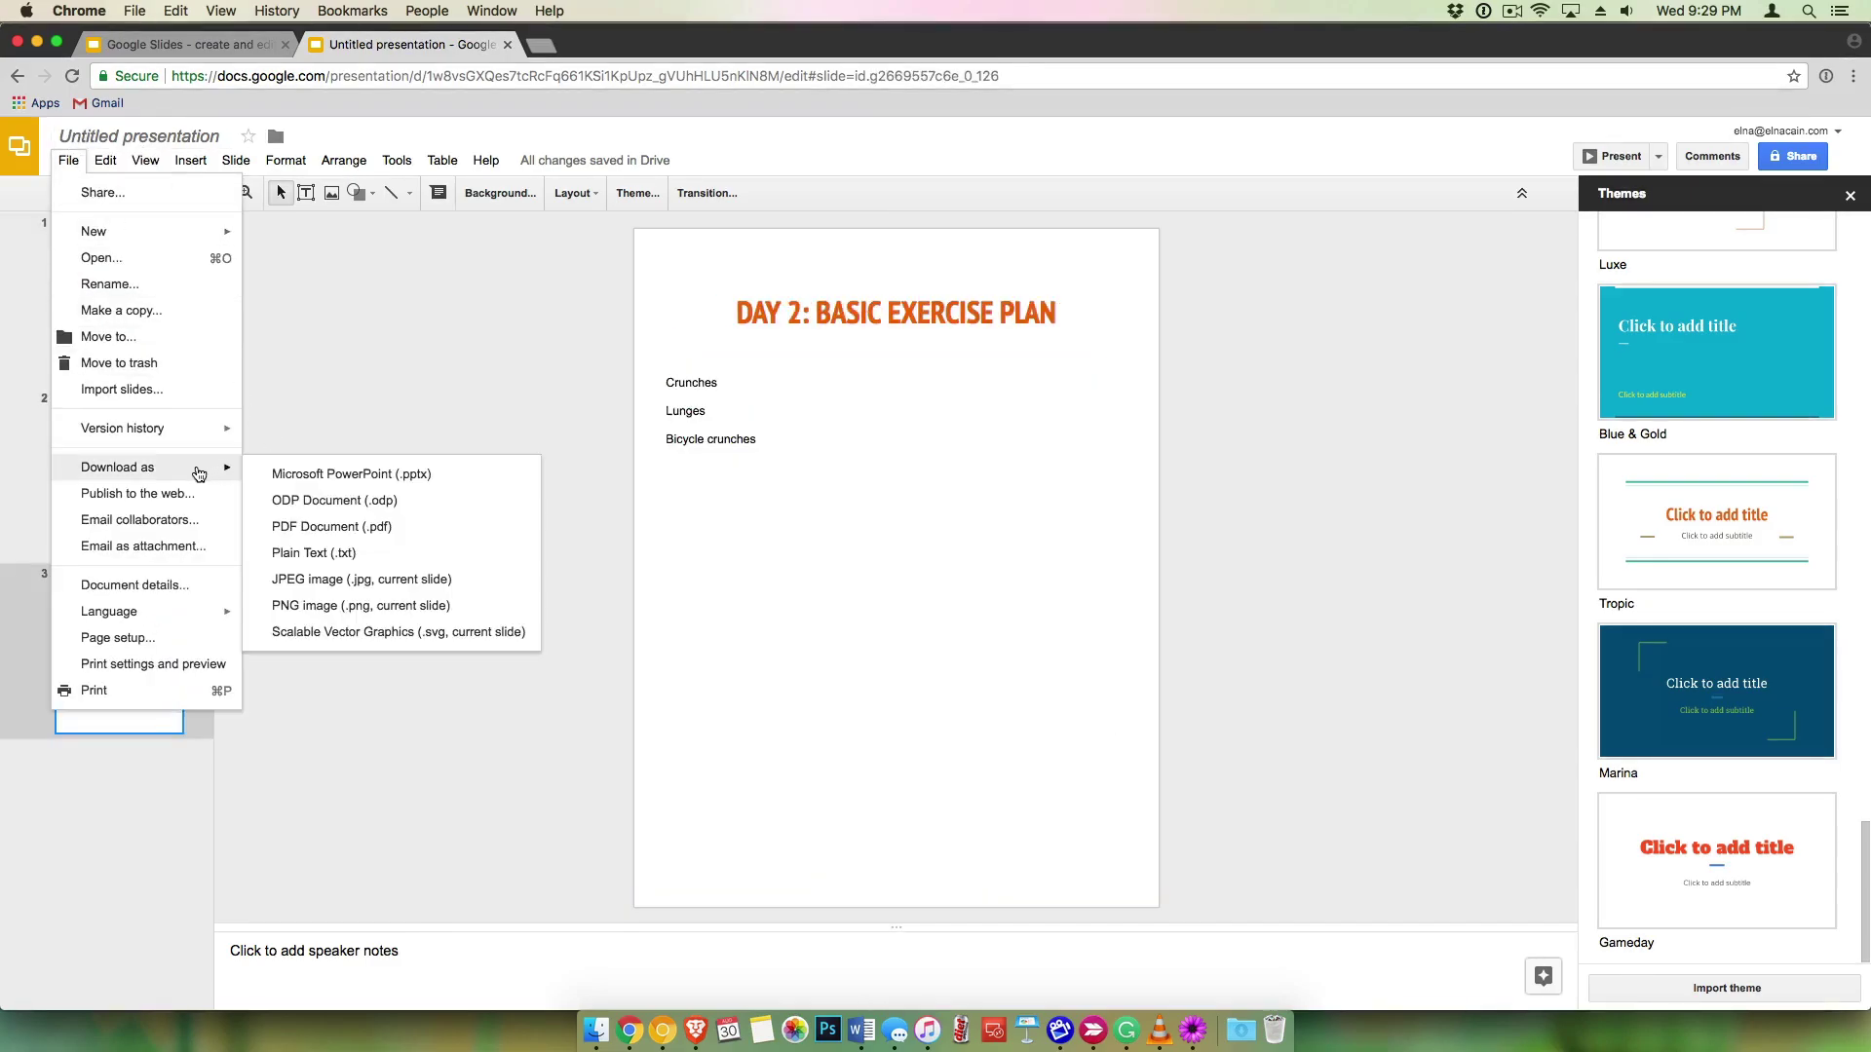
click(352, 529)
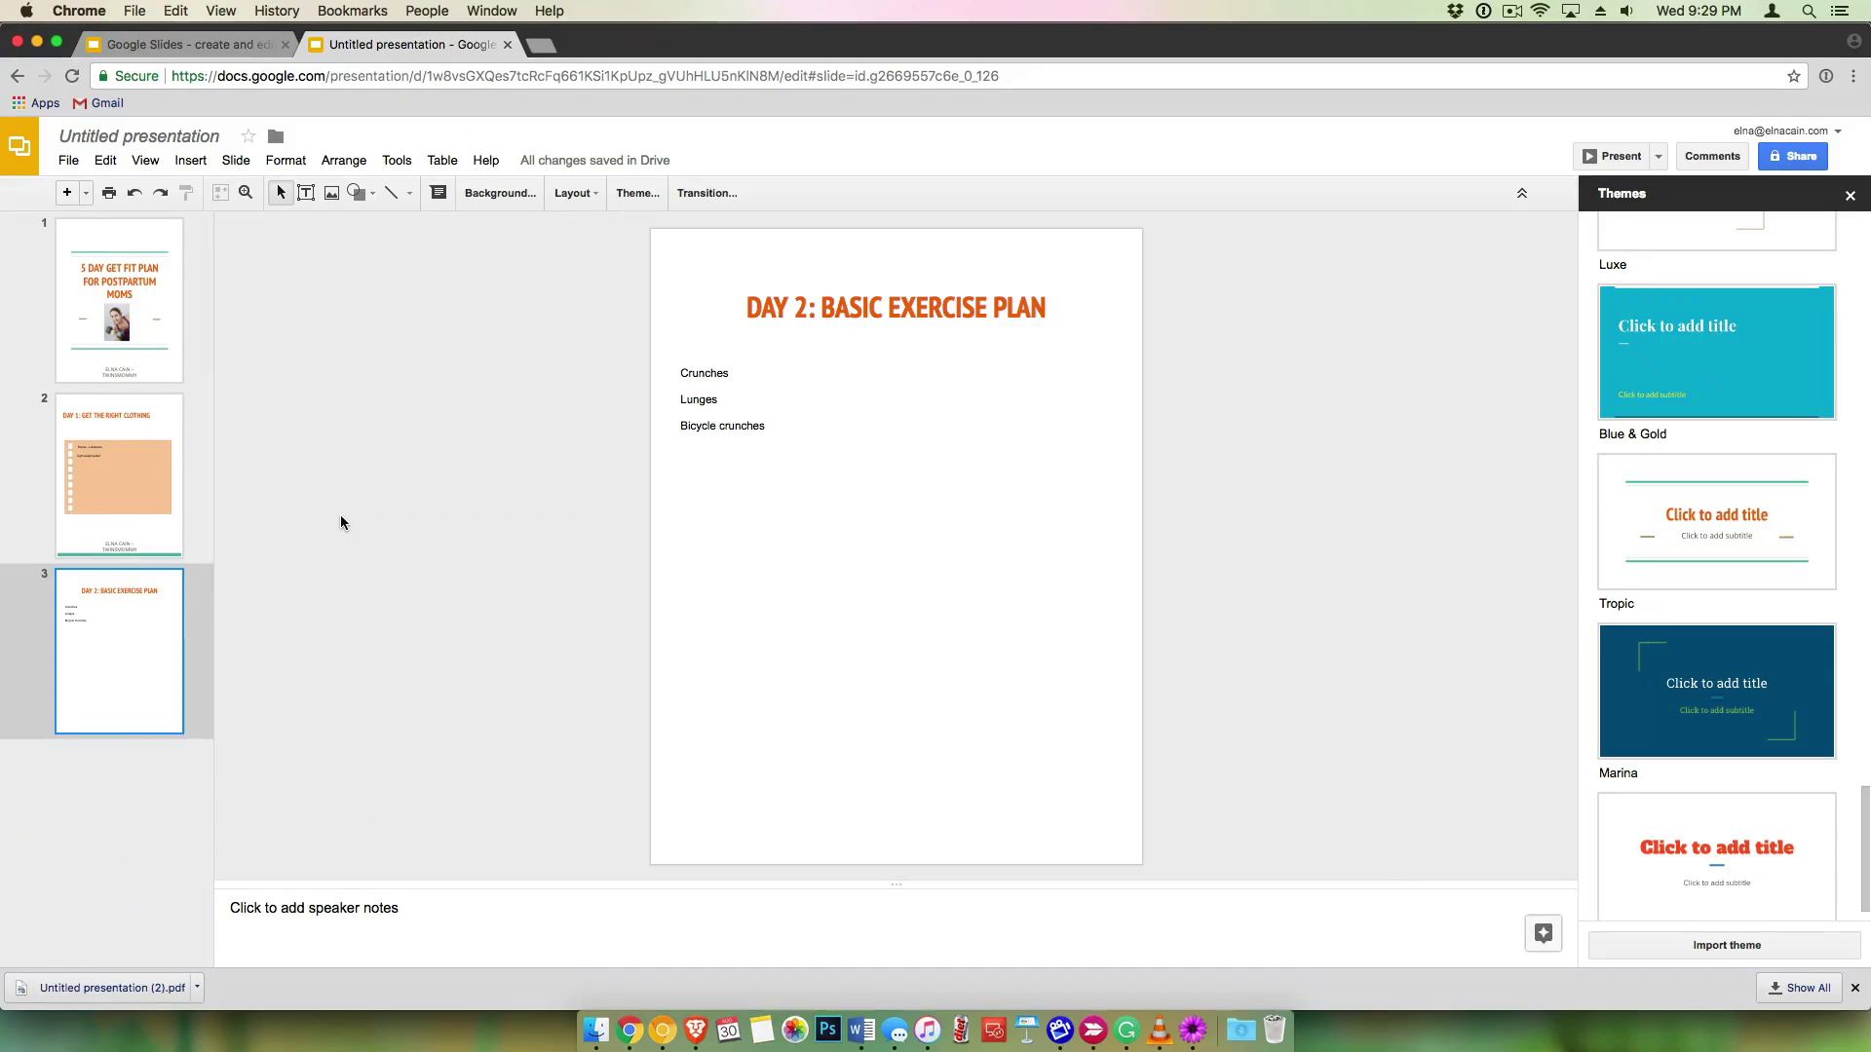
key(Home)
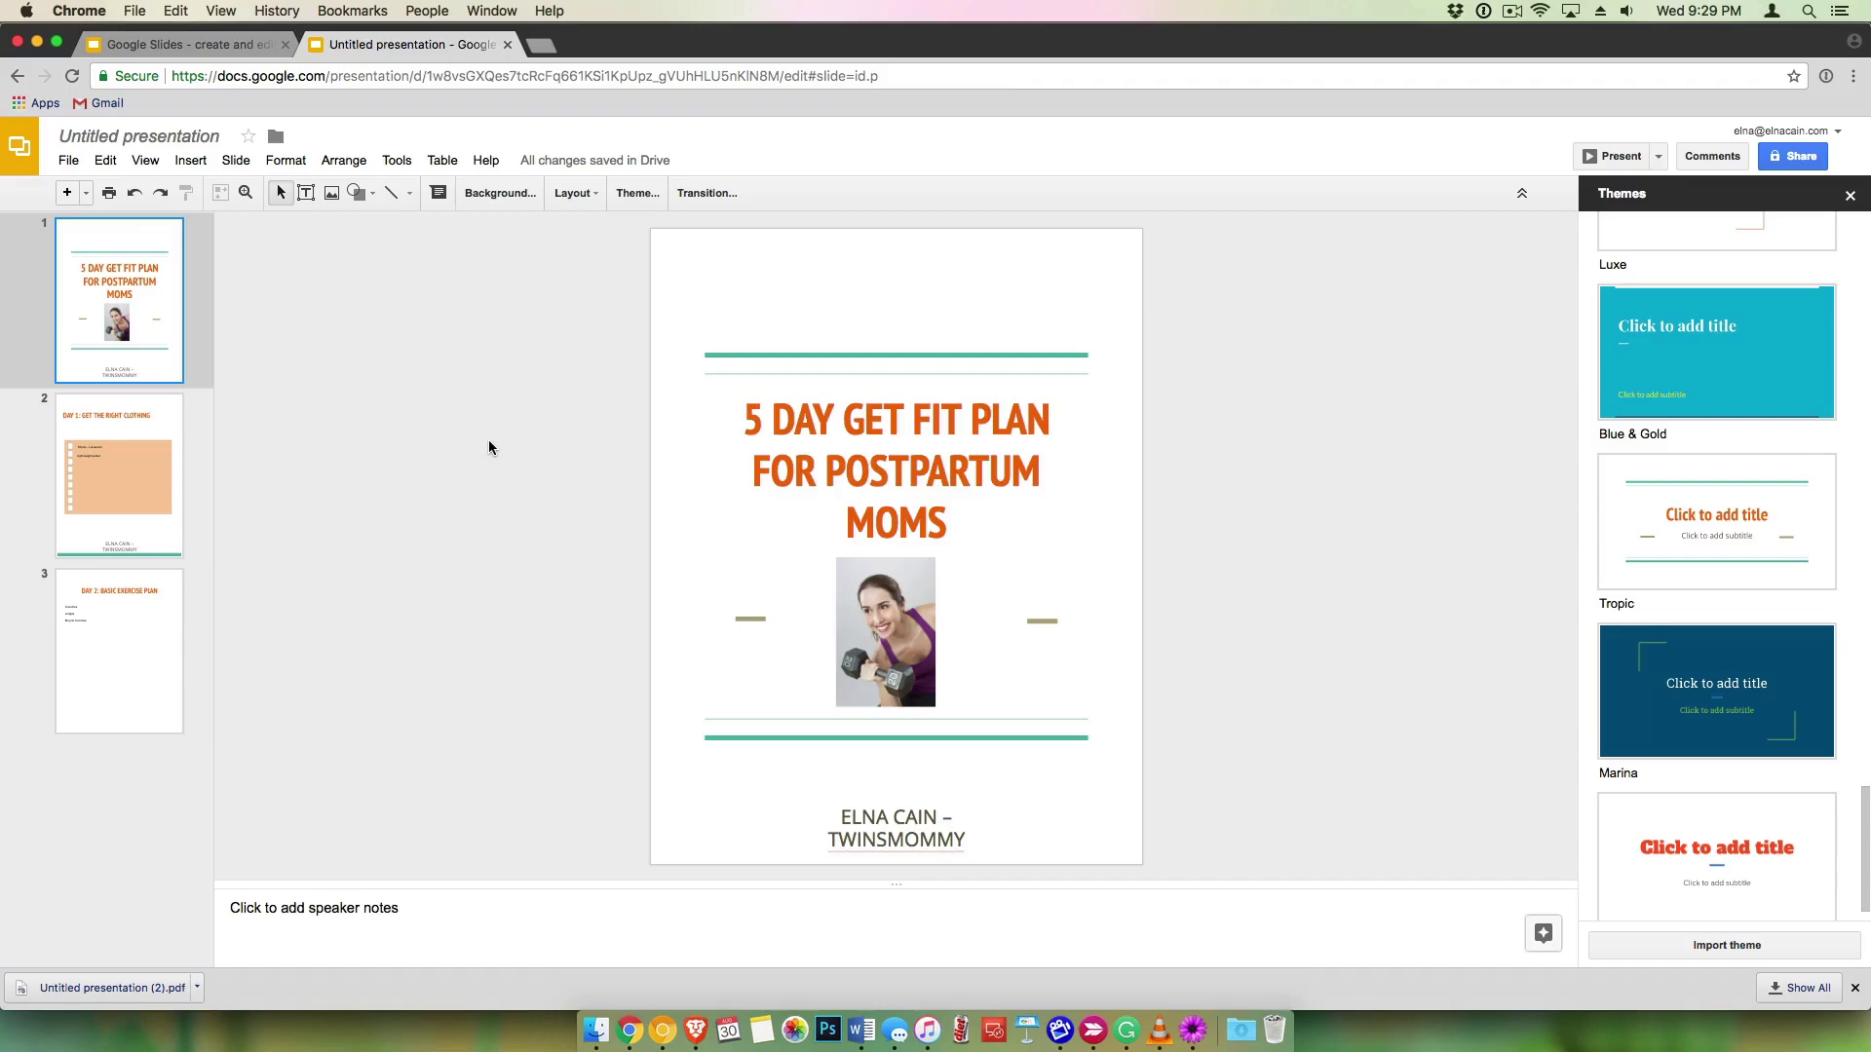